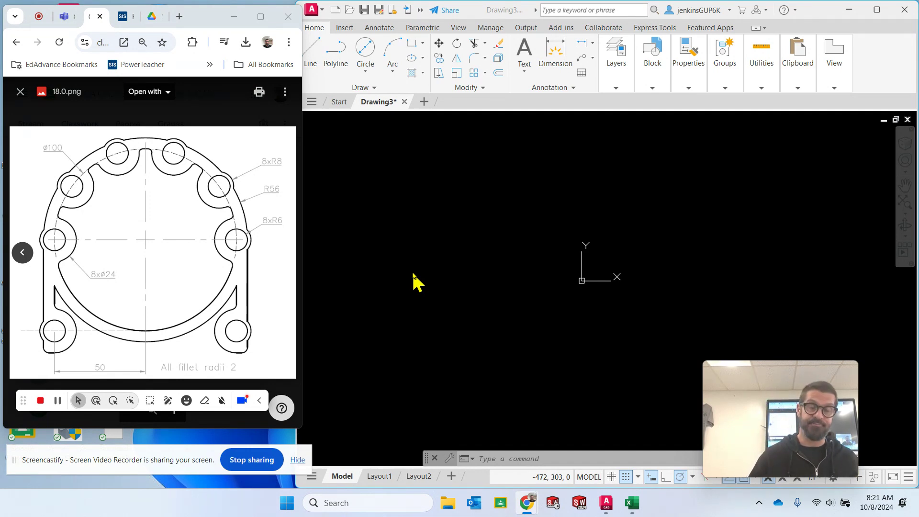
click(418, 187)
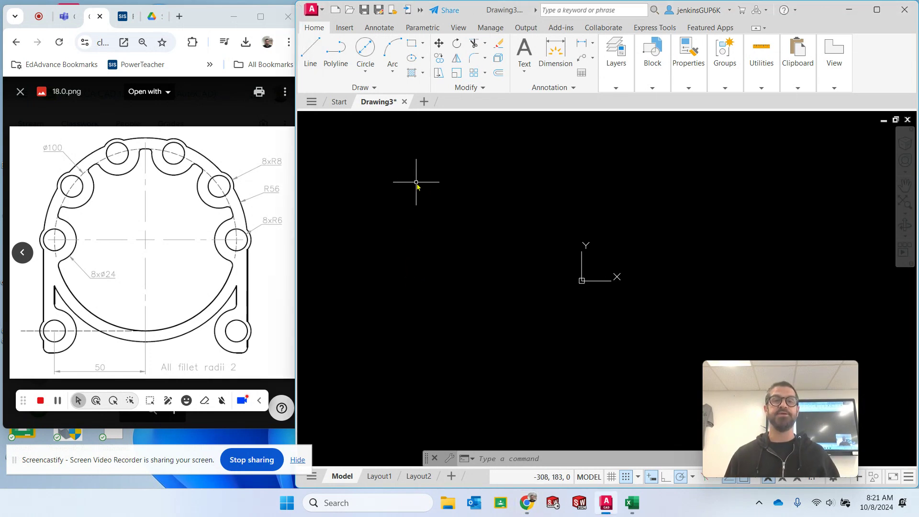
click(616, 88)
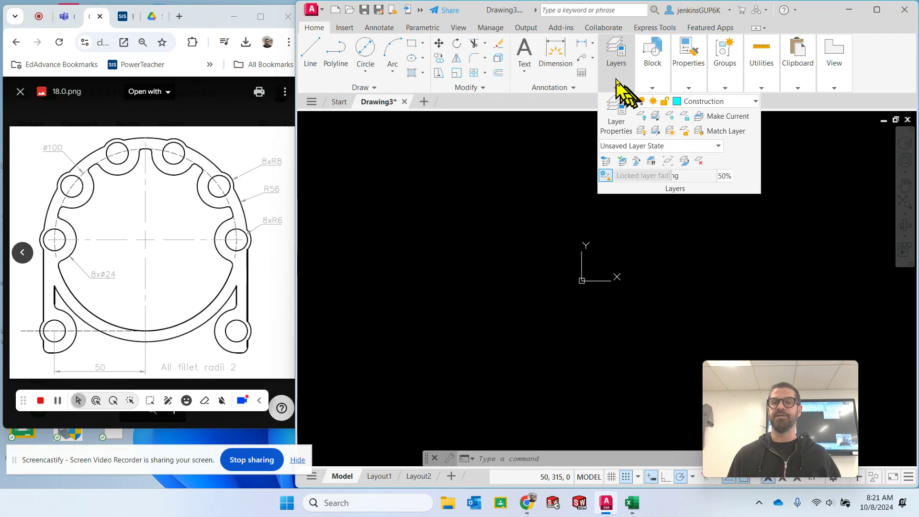
key(Escape)
key(Escape)
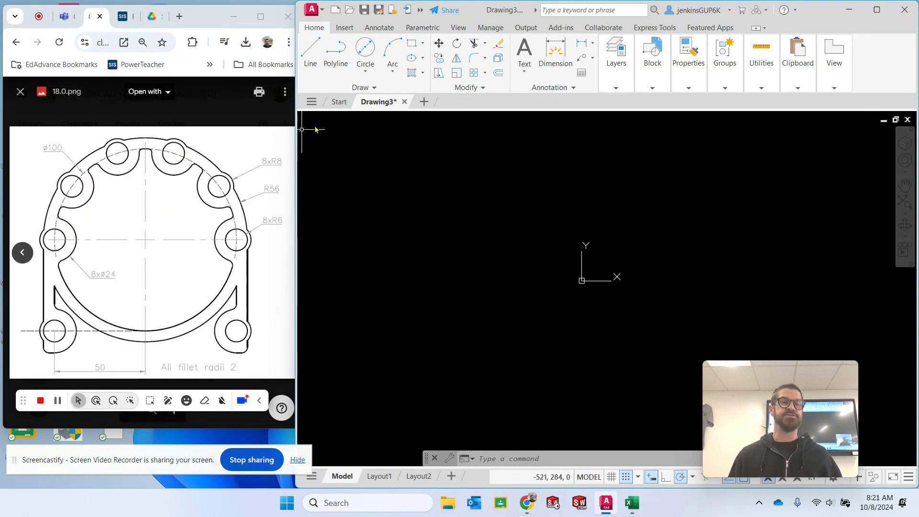
- Draw a circle with a diameter of 100 centred on the origin
click(365, 53)
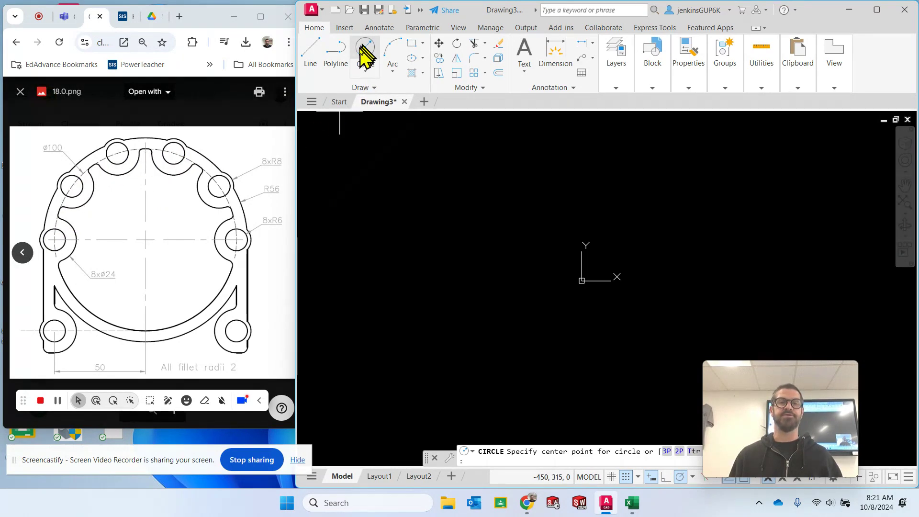
click(578, 285)
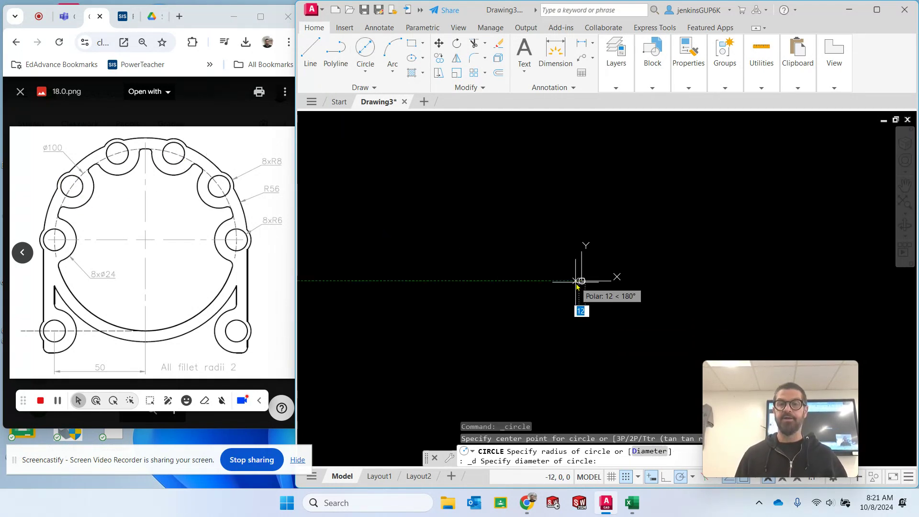
text(100)
key(Return)
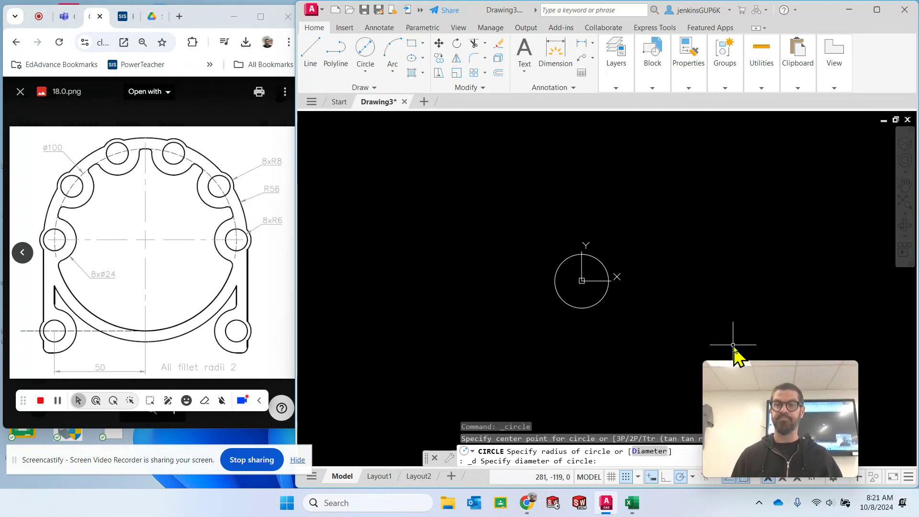
scroll(583, 297, up, 6)
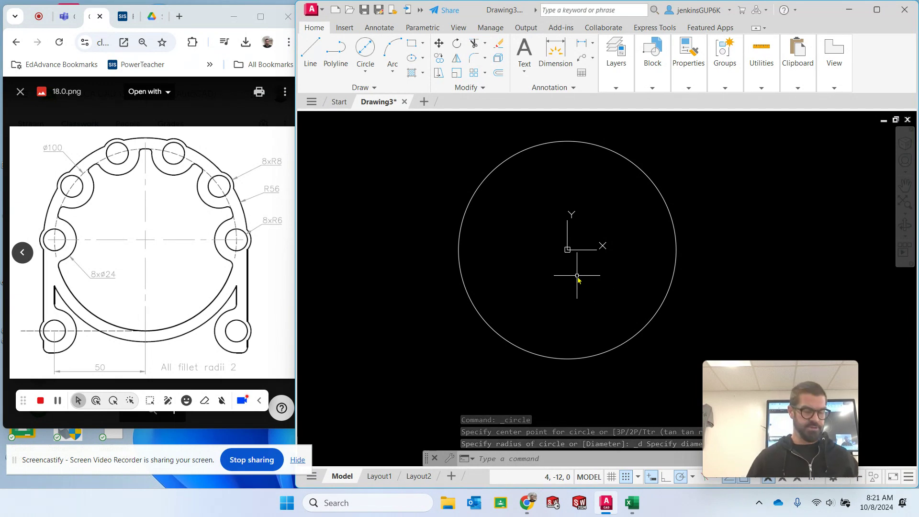
key(Escape)
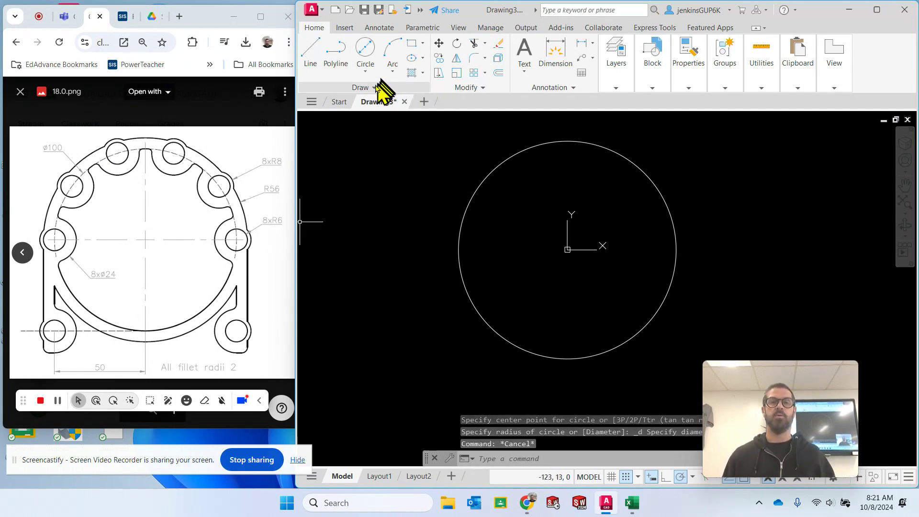
- Move the 100-diameter circle to the Construction layer and clear the selection
click(713, 136)
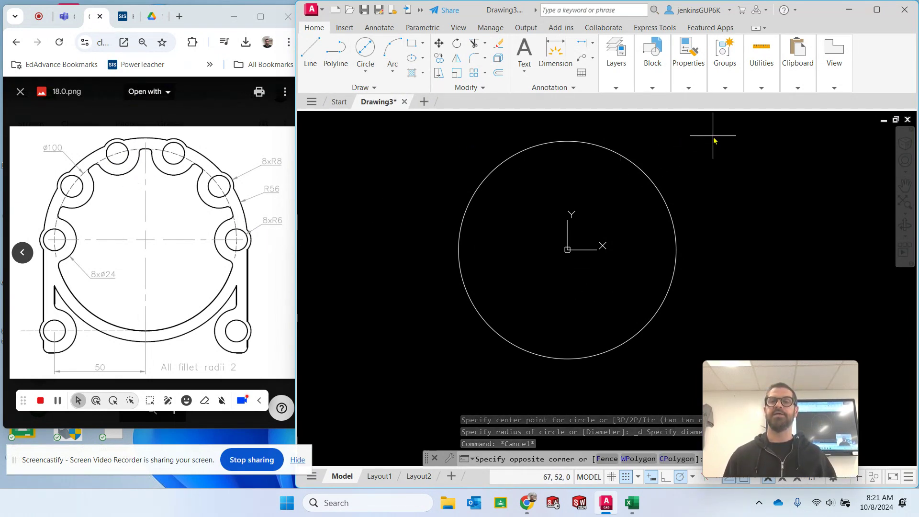
click(387, 387)
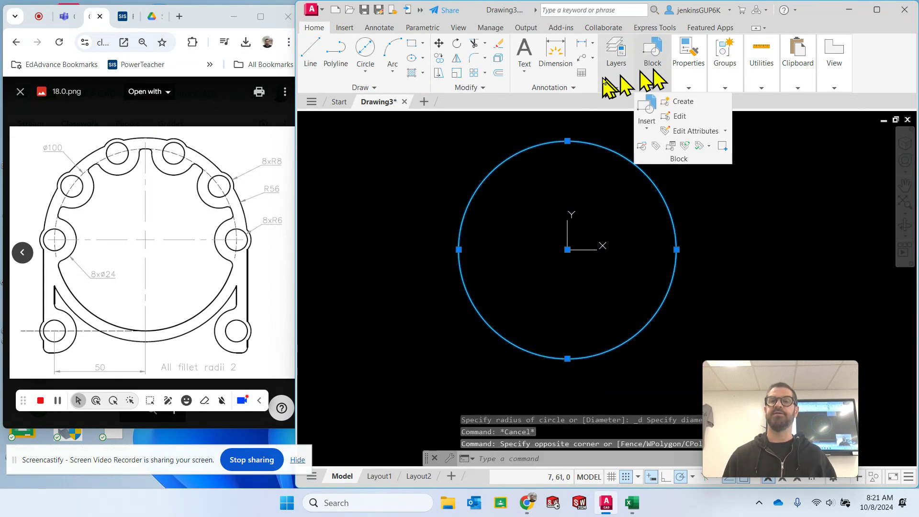
mouse_move(615, 71)
click(705, 100)
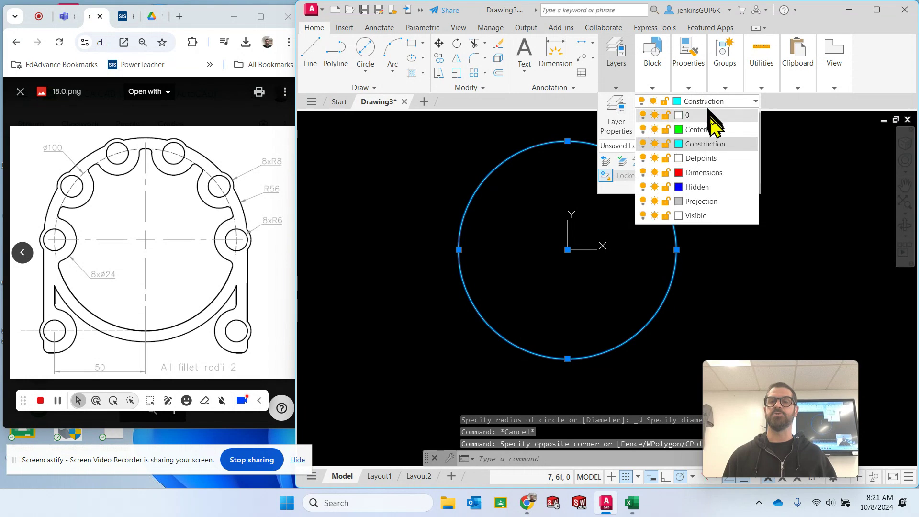
click(712, 144)
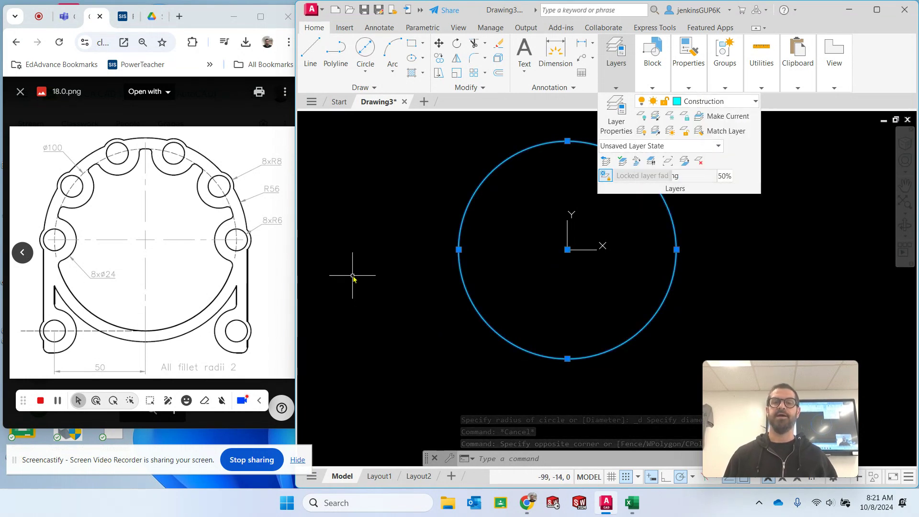
key(Escape)
key(Escape)
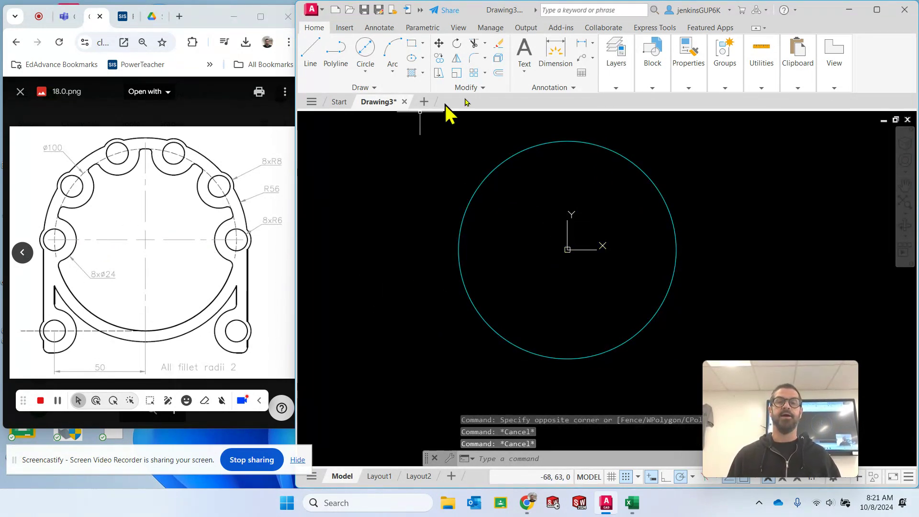
- Make Construction the current layer for new geometry
mouse_move(625, 63)
click(689, 103)
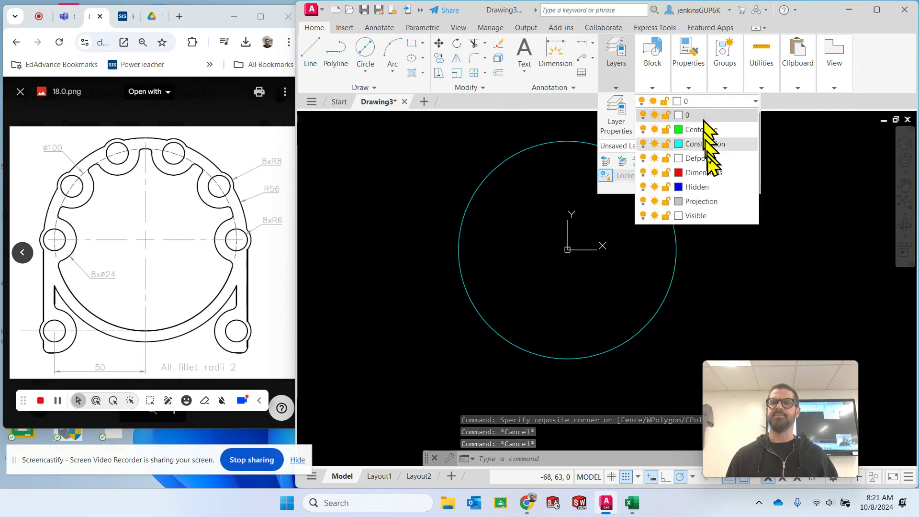
click(723, 143)
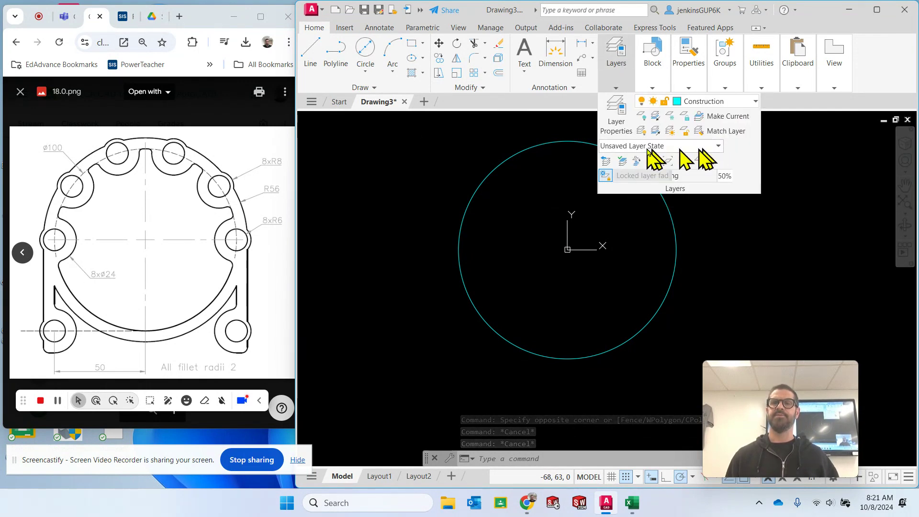
click(355, 170)
key(Escape)
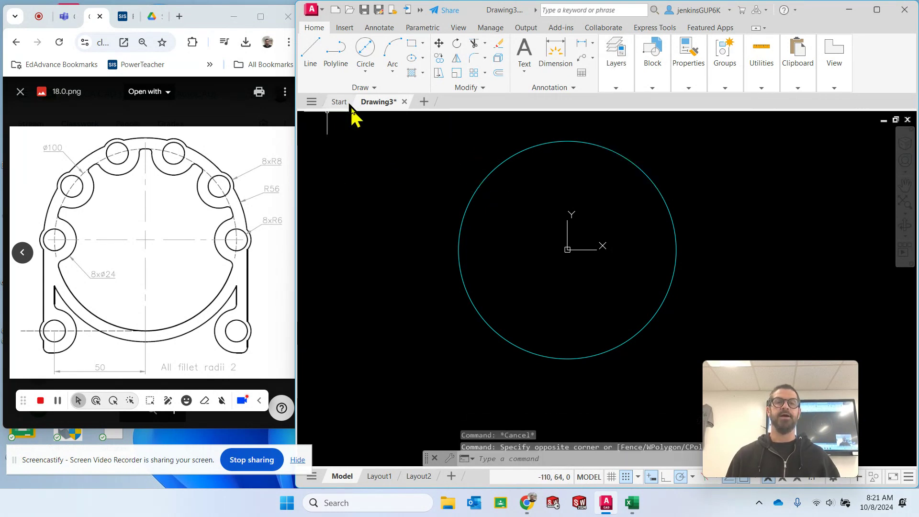
- Draw a vertical and a horizontal construction line through the origin at 0,0
click(378, 87)
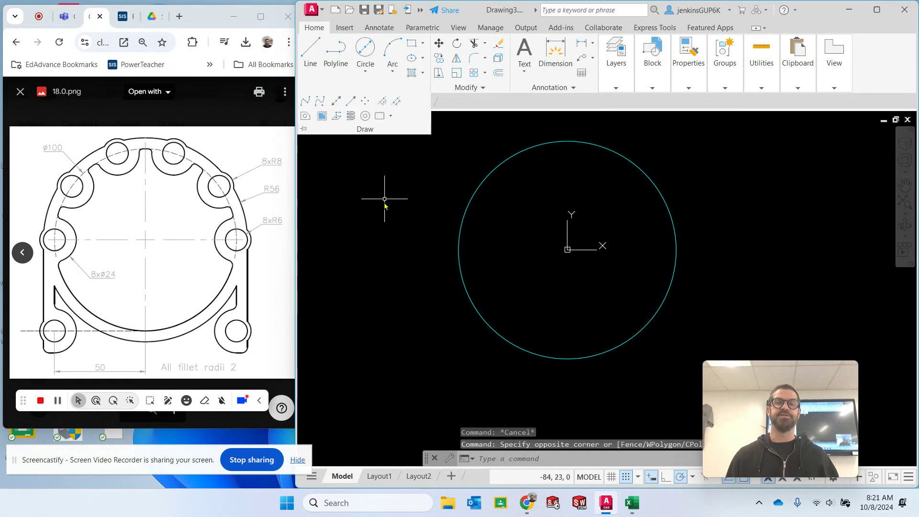
click(336, 102)
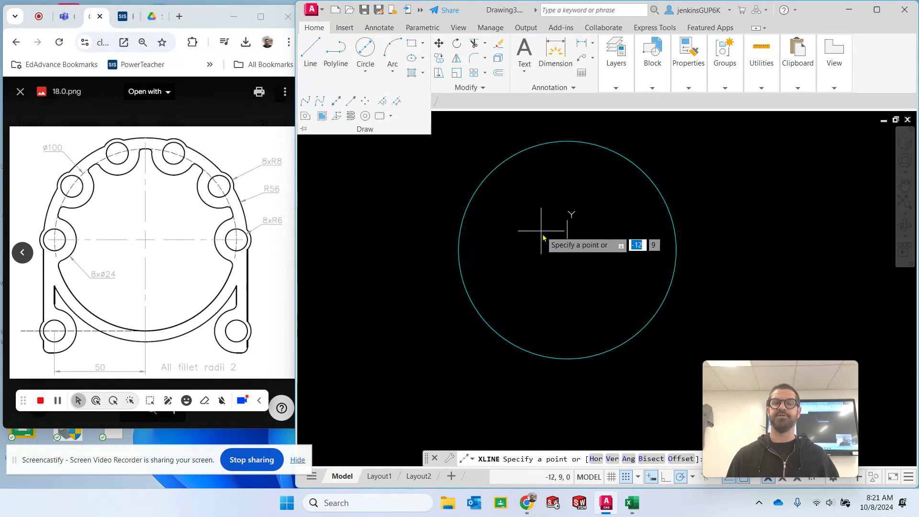
text(0,0)
key(Return)
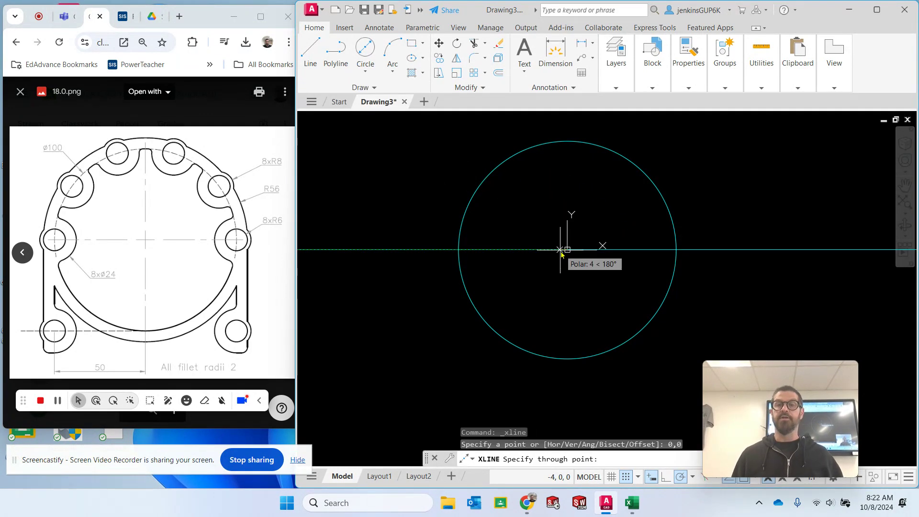
click(567, 131)
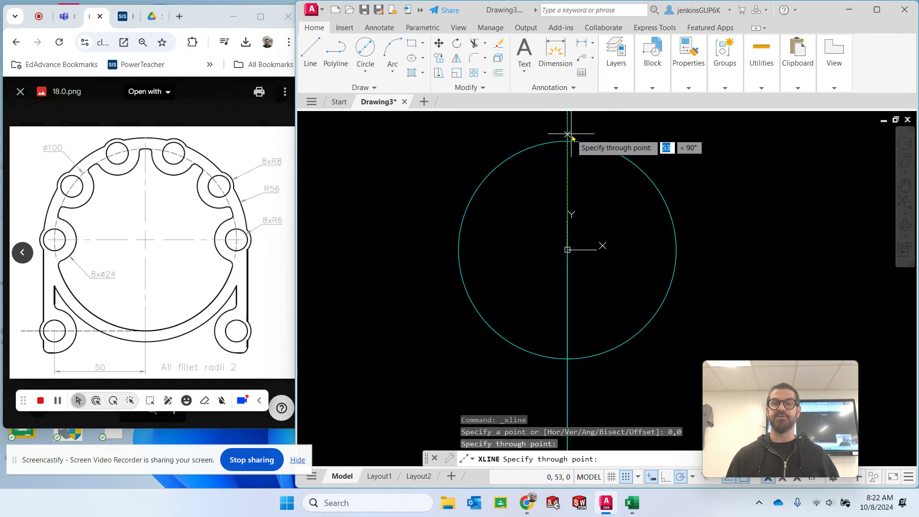
click(769, 250)
key(Escape)
key(Escape)
key(Escape)
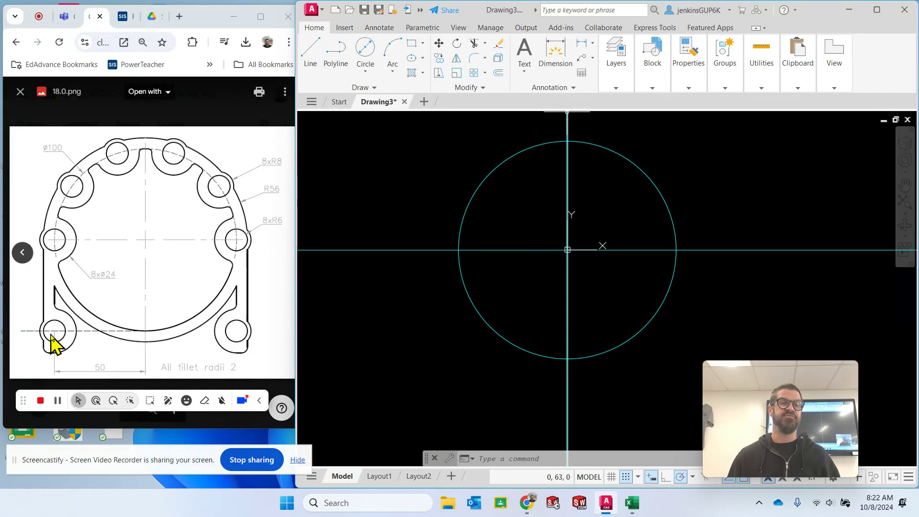
- Draw connected lines from the circle's centre, 50 straight down and 50 horizontally to the left
click(318, 55)
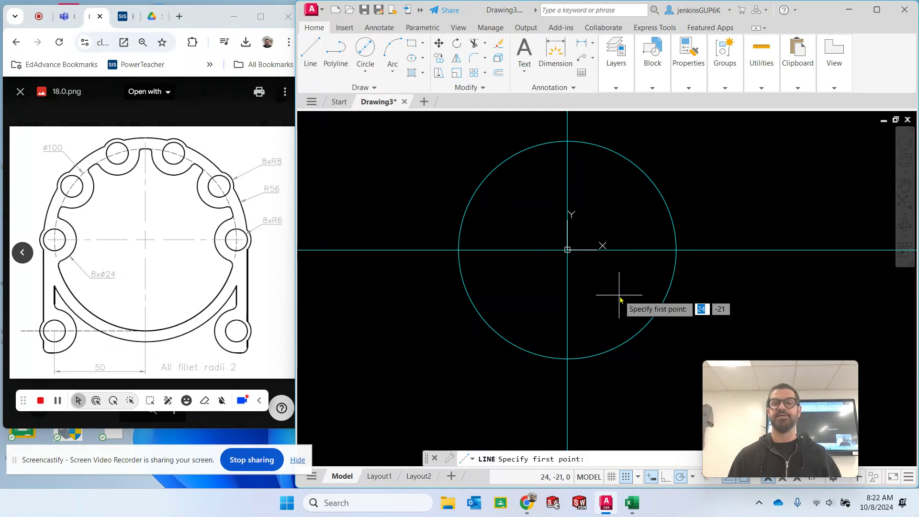
click(568, 250)
text(50)
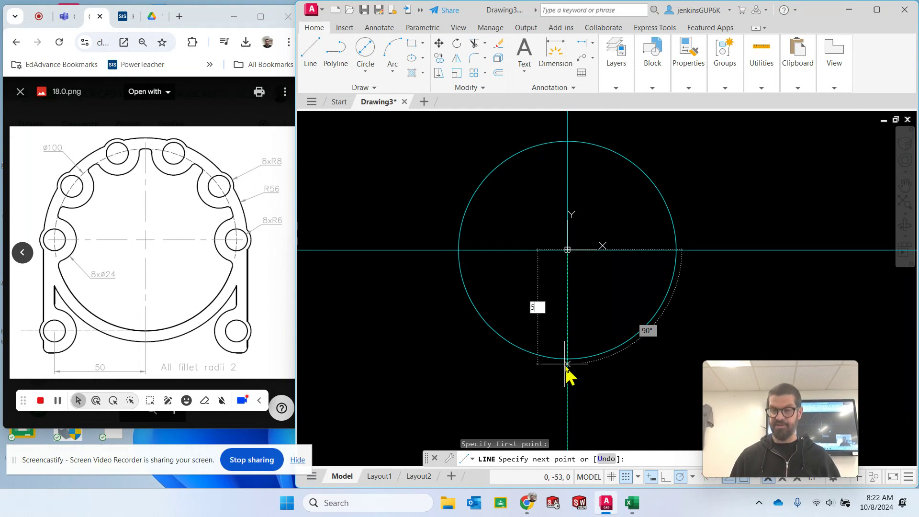
key(Return)
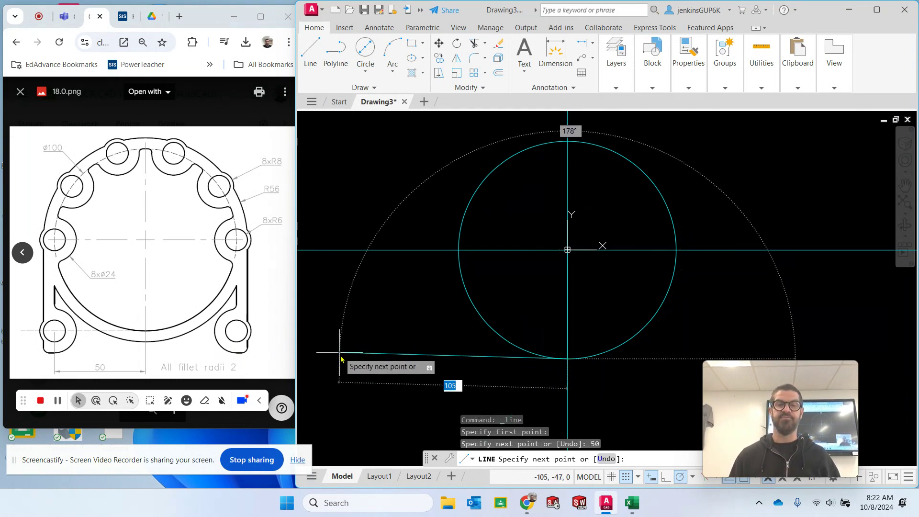
text(50)
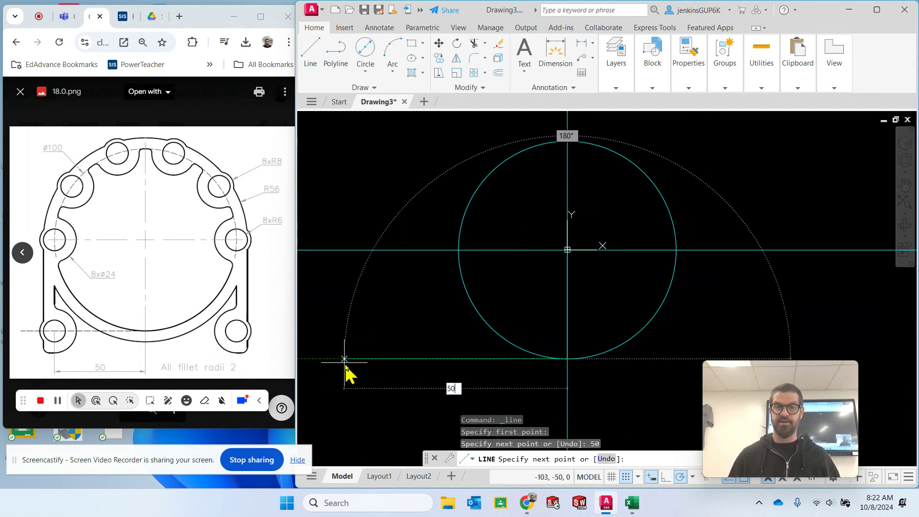
key(Return)
key(Escape)
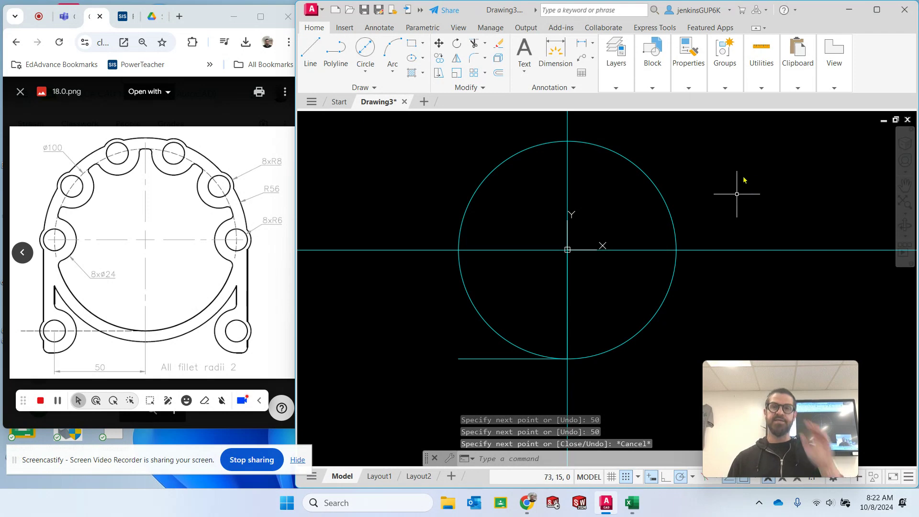
- Set the current layer to Visible
mouse_move(653, 67)
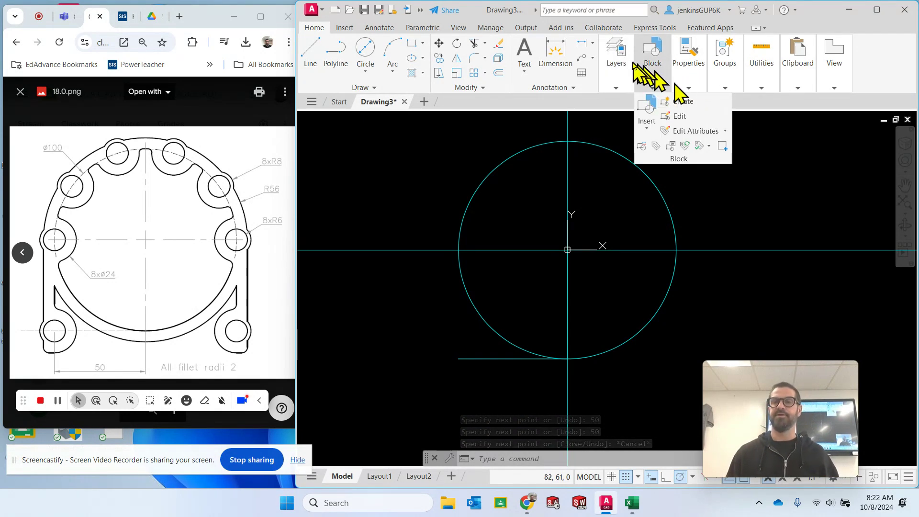
mouse_move(616, 67)
click(689, 102)
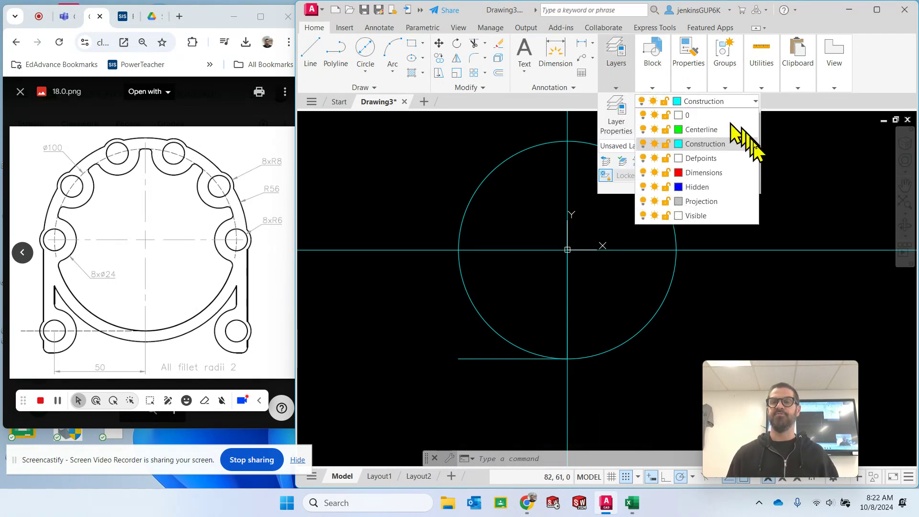
click(723, 215)
key(Escape)
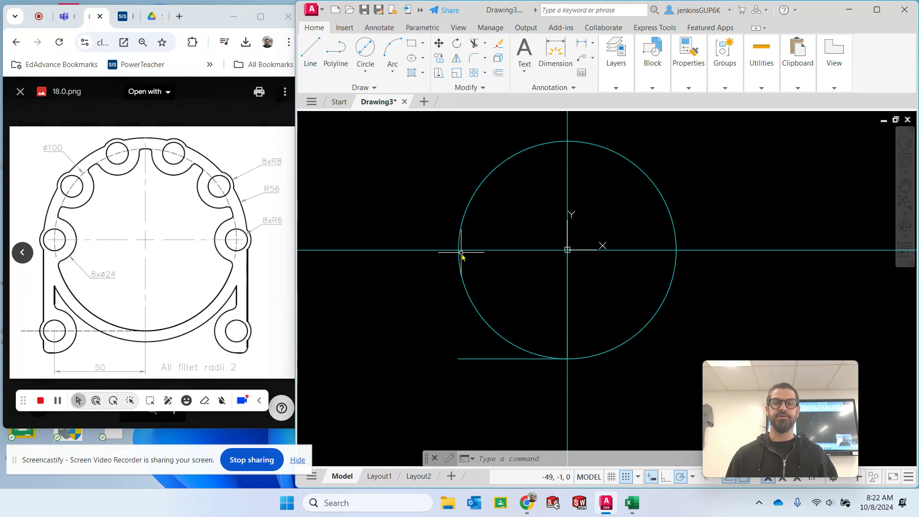
- Switch the current layer back to Construction
scroll(460, 256, up, 5)
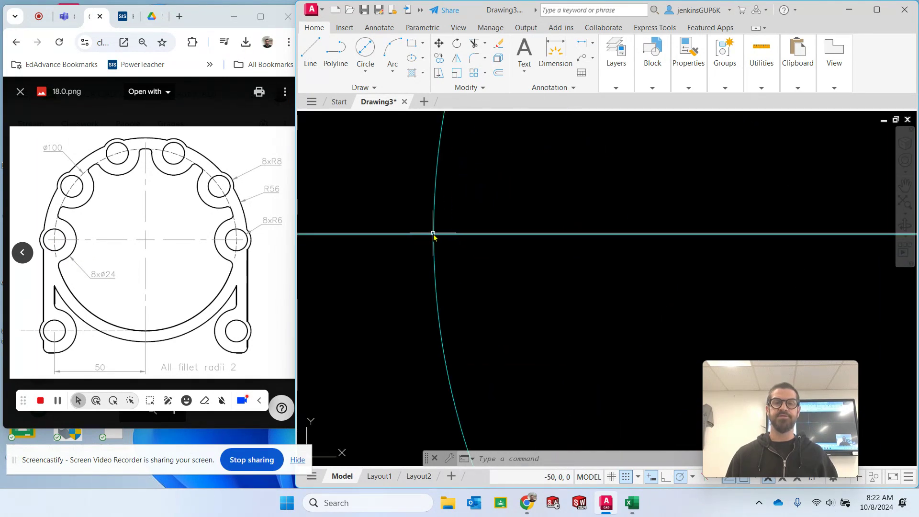
click(616, 87)
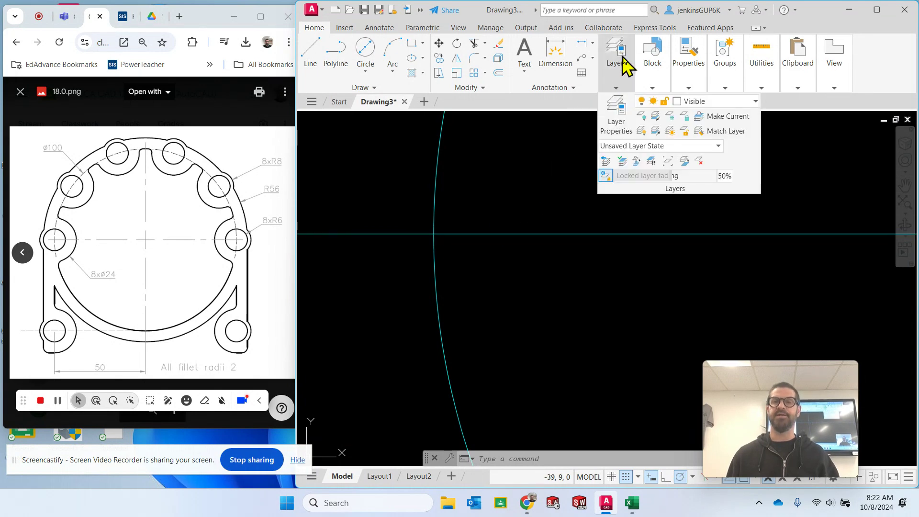
click(652, 88)
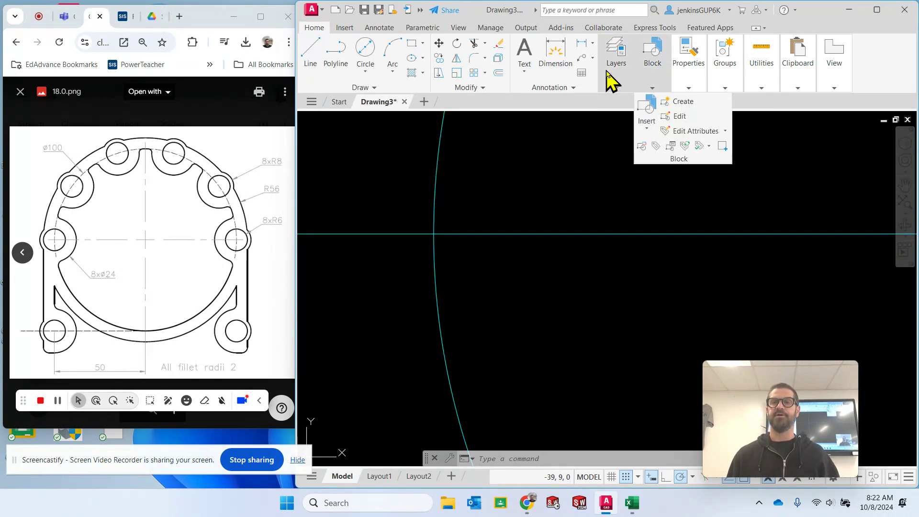
mouse_move(607, 72)
click(696, 102)
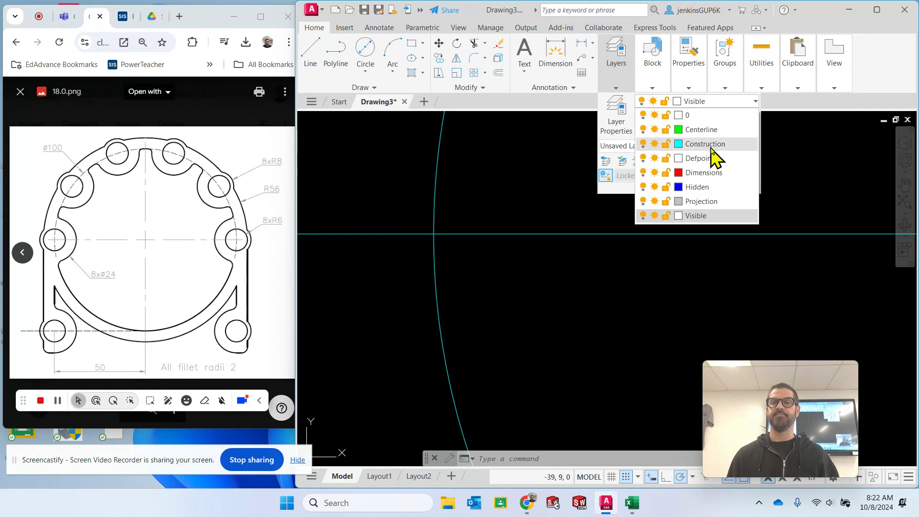
click(713, 149)
- Draw a radius 8 circle at the left intersection of the 100-diameter circle and the horizontal construction line, and erase it
click(364, 50)
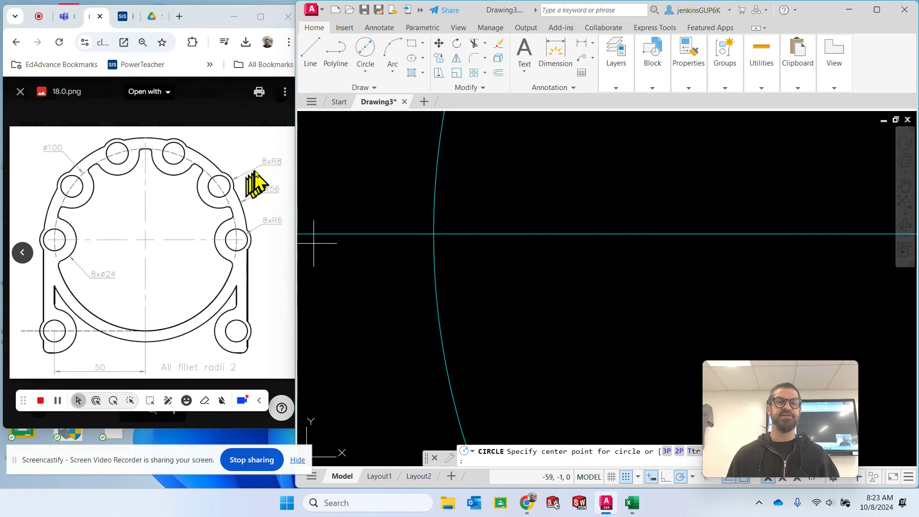
click(365, 71)
click(371, 93)
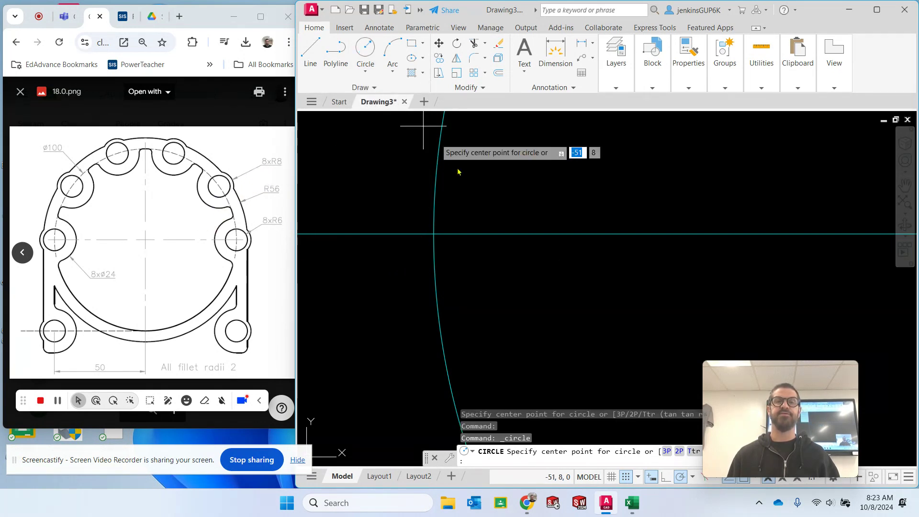
click(436, 246)
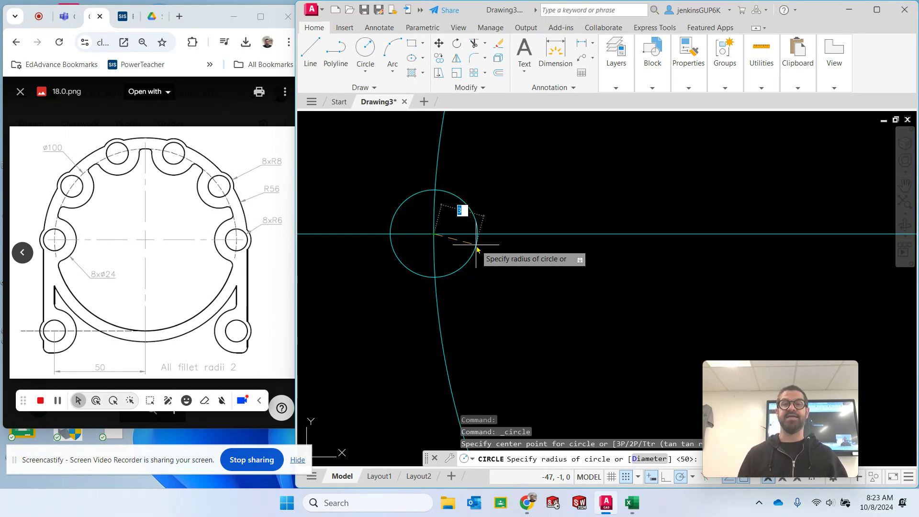
key(Return)
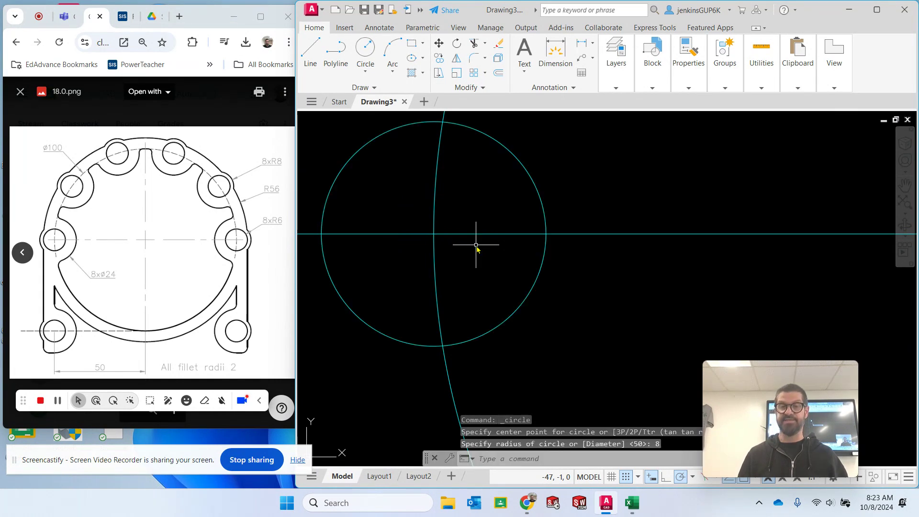
key(Escape)
scroll(466, 254, down, 6)
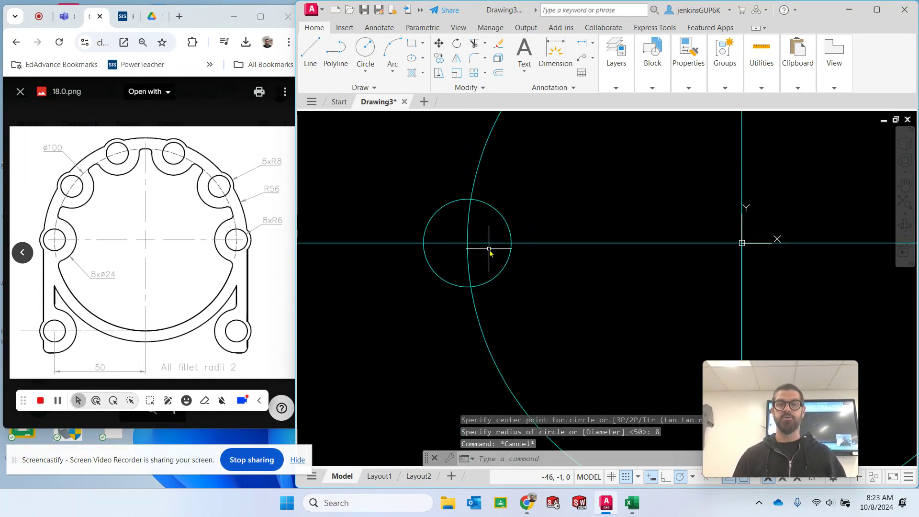
scroll(783, 235, down, 2)
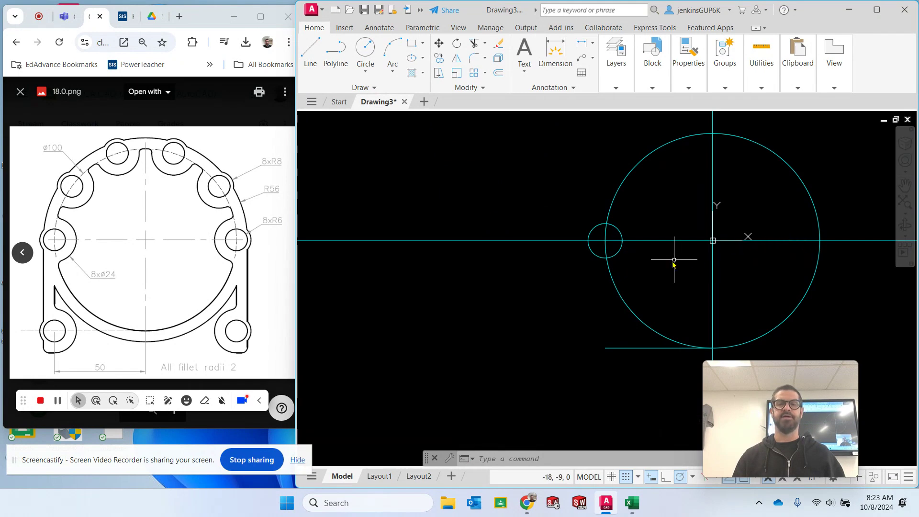
click(621, 233)
key(Delete)
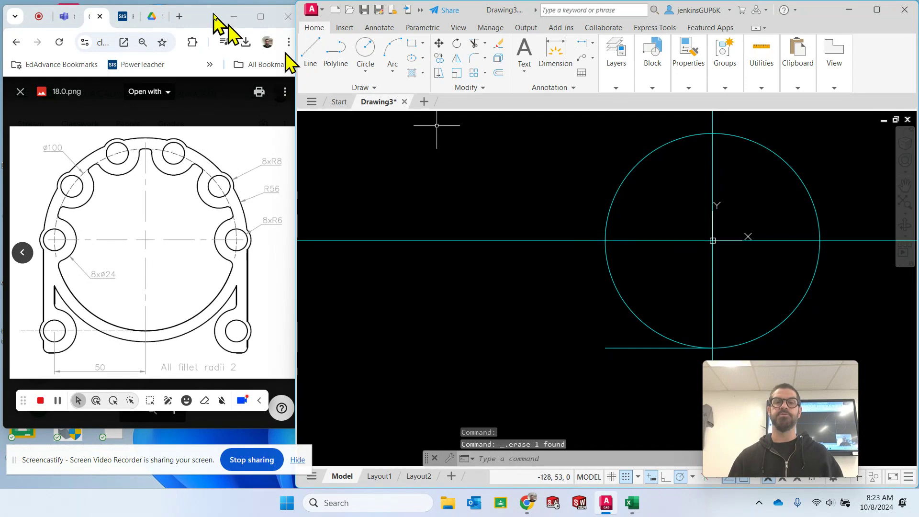
- Draw a circle of radius 6 centred where the 100-diameter circle meets the horizontal construction line on its left side
click(366, 48)
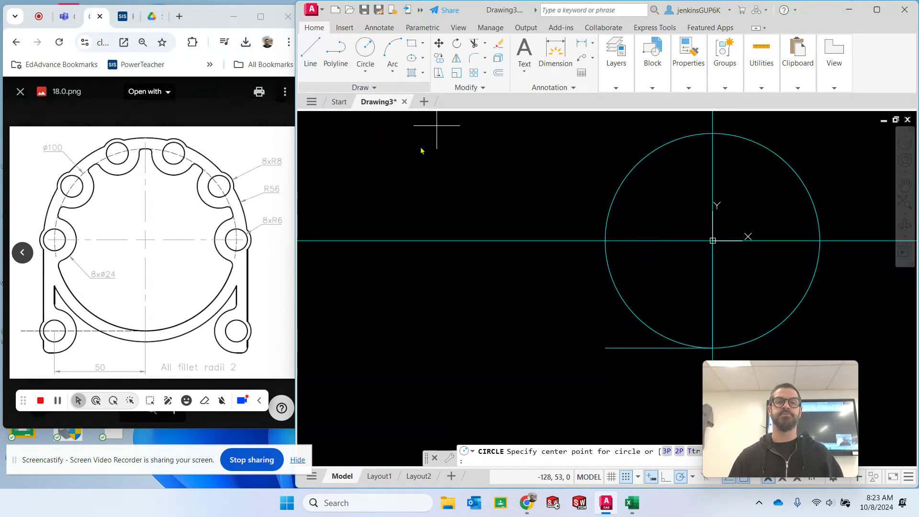
click(605, 241)
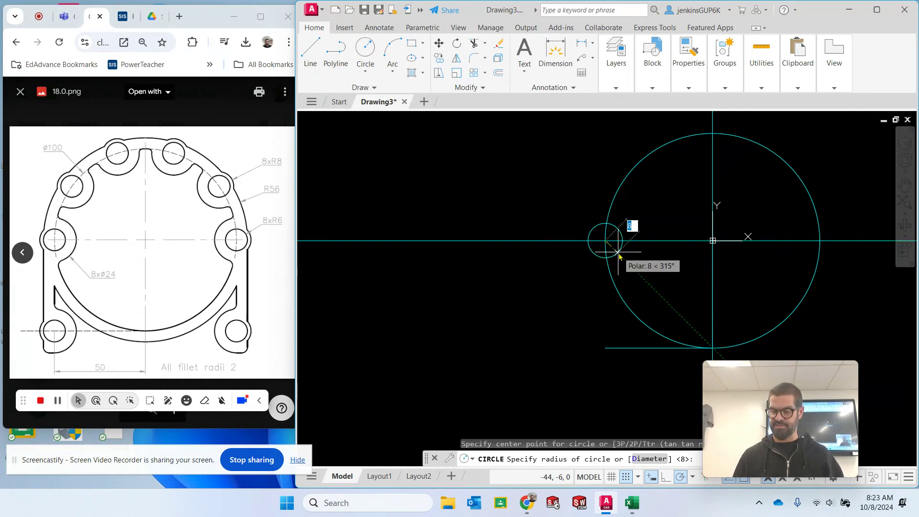
text(6)
key(Return)
key(Escape)
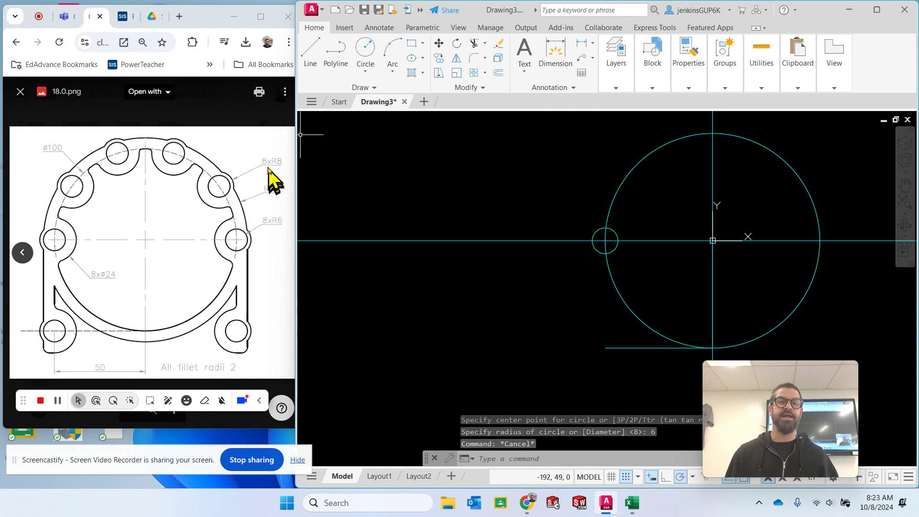
key(Escape)
key(Escape)
- Move the radius 6 circle to the Visible layer
click(601, 229)
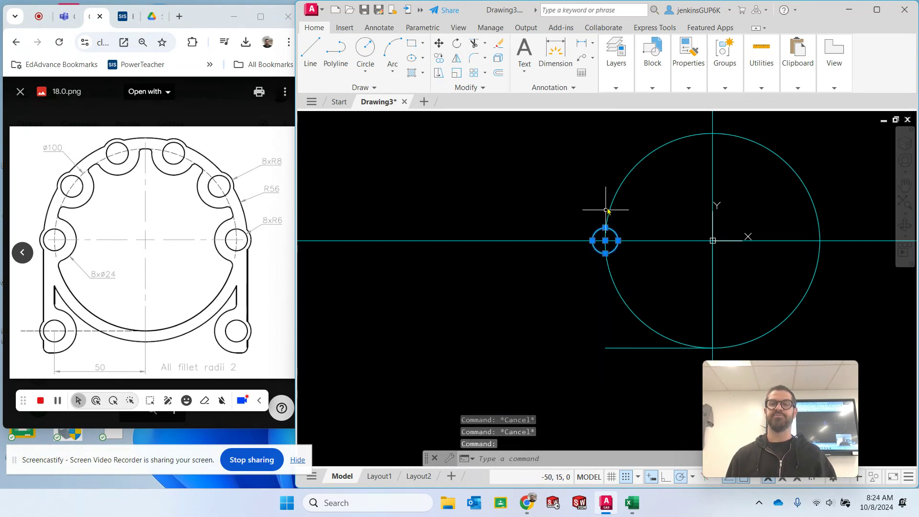
mouse_move(620, 67)
click(690, 101)
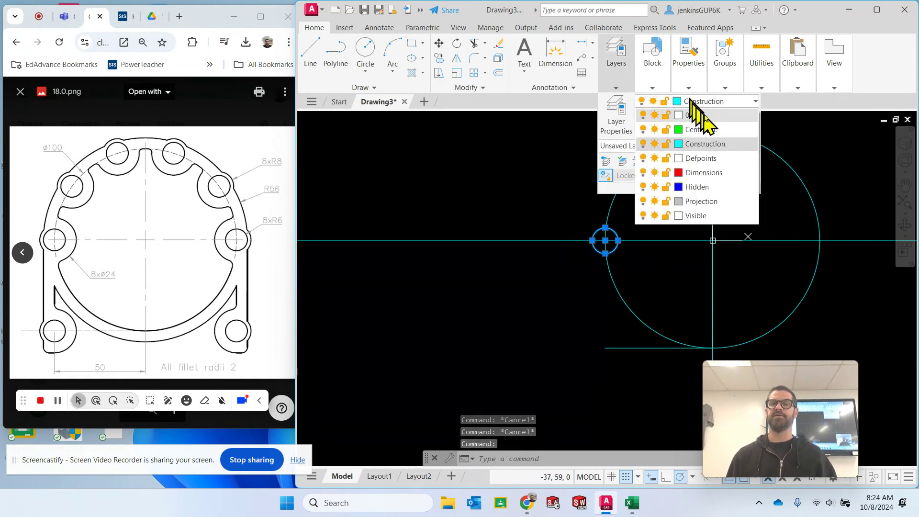
click(715, 214)
key(Escape)
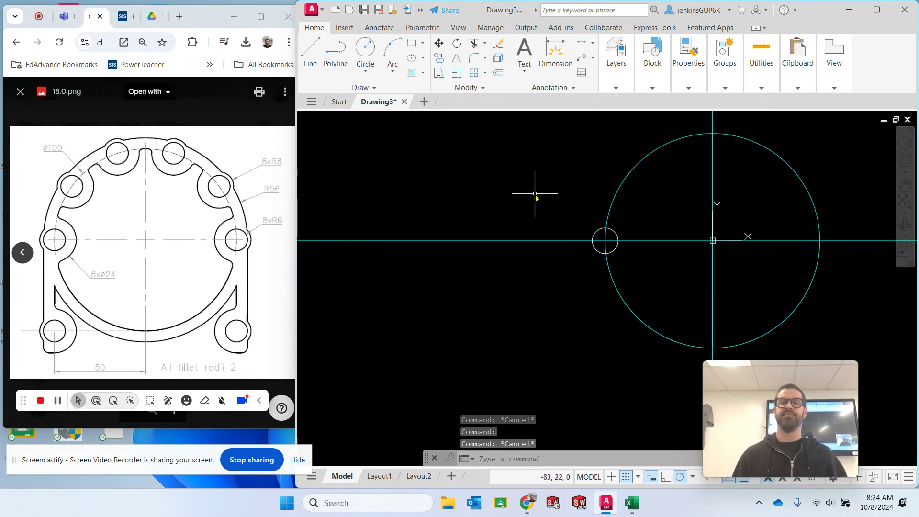
- Create a polar array of the radius 6 circle about the centre of the 100-diameter circle
mouse_move(617, 233)
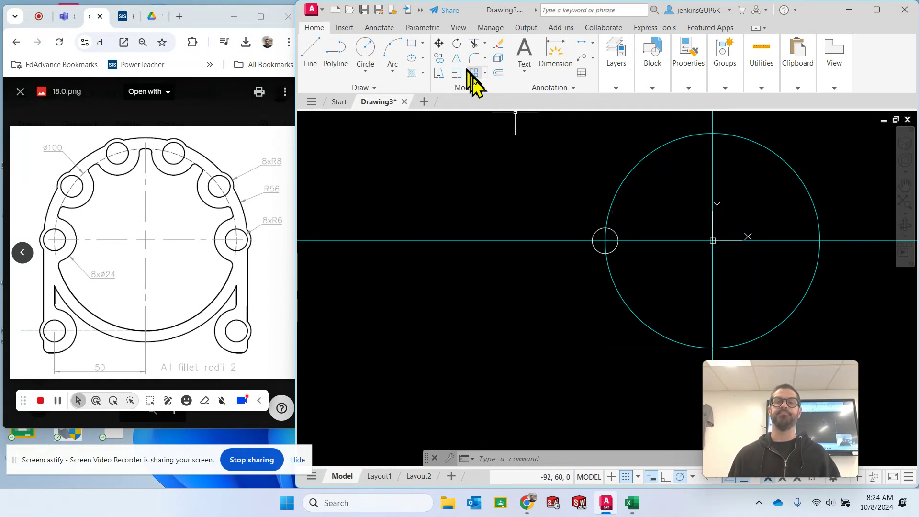
click(485, 73)
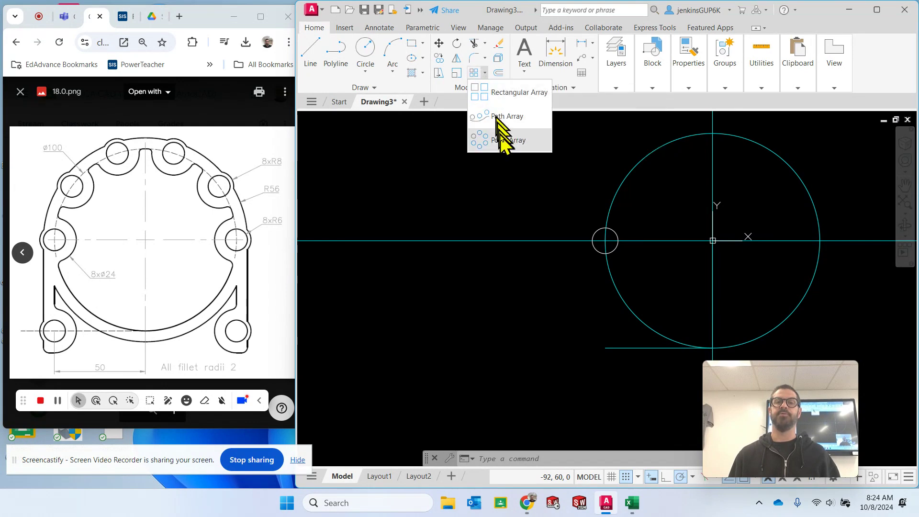
click(503, 141)
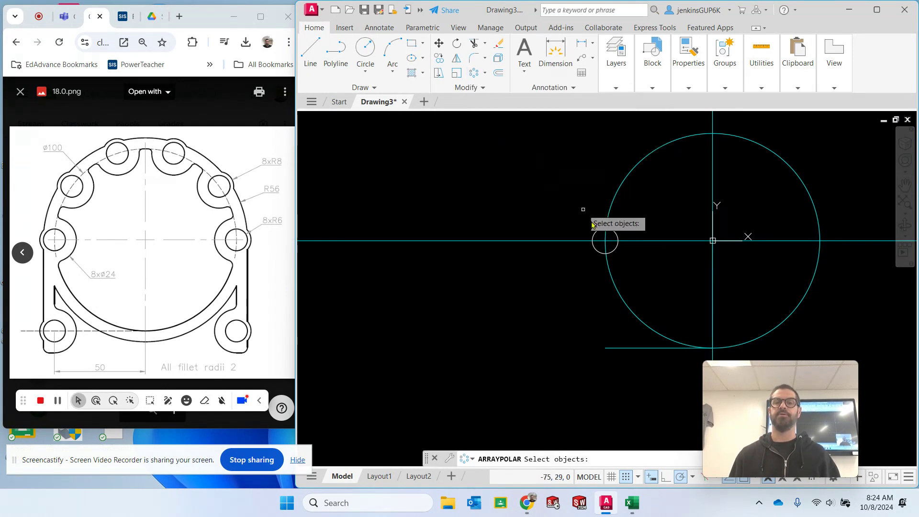
click(614, 236)
key(Return)
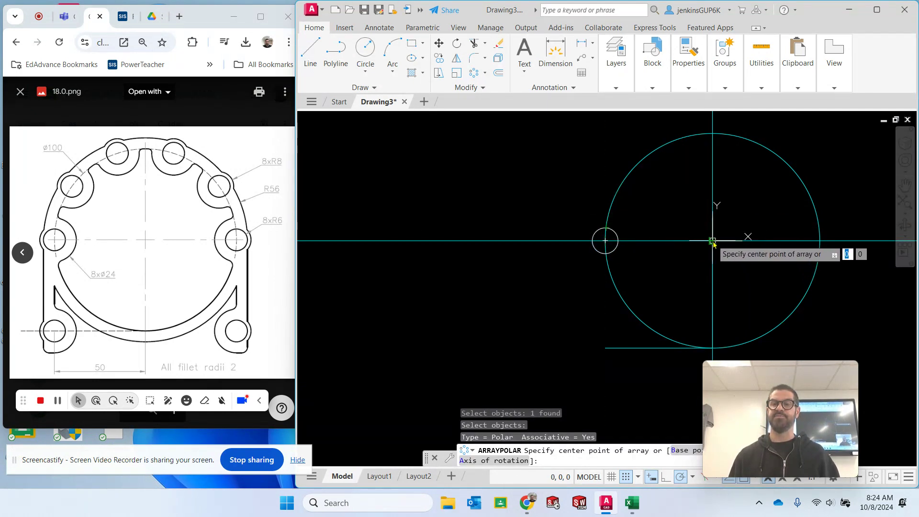
click(713, 242)
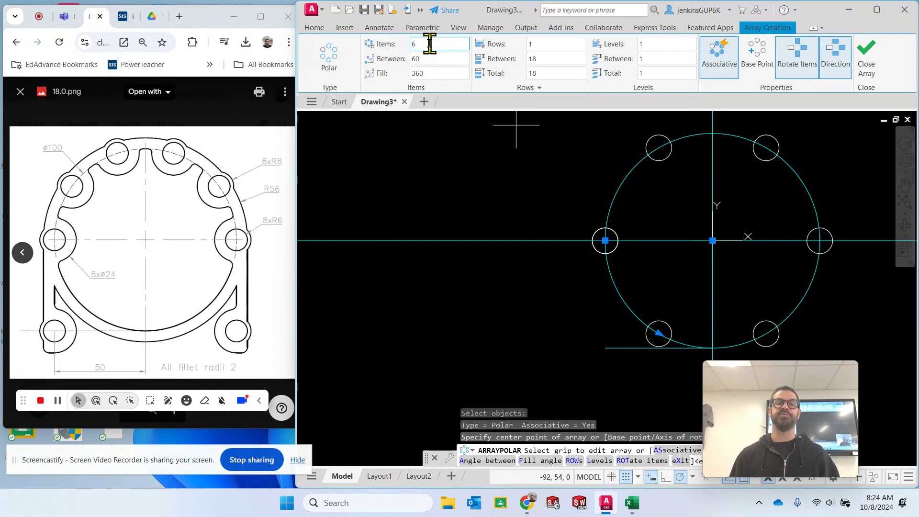
- Set the array's fill angle to 180 and reverse its direction so the circles follow the upper half of the hole circle
click(436, 72)
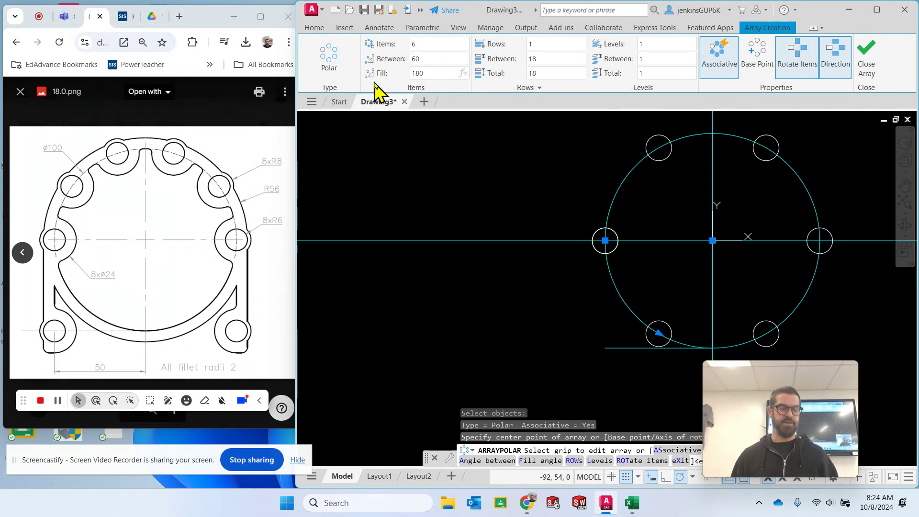
key(Return)
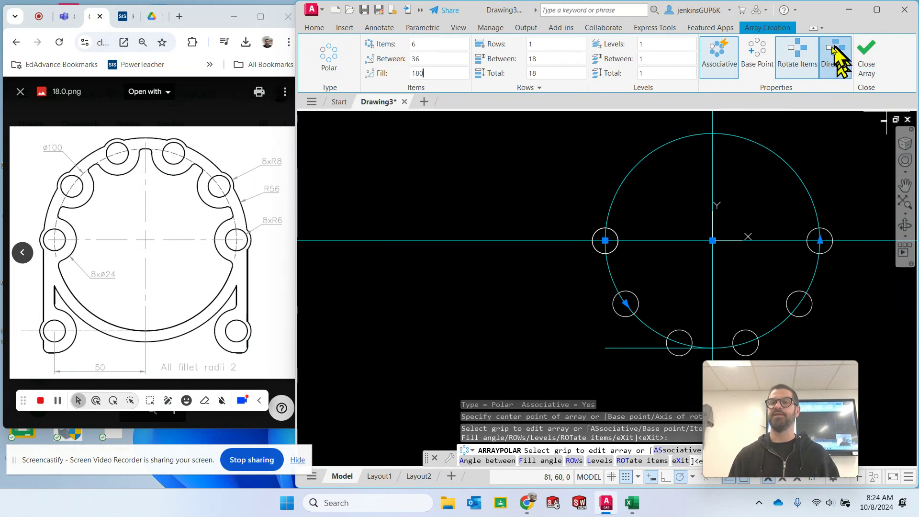
click(844, 72)
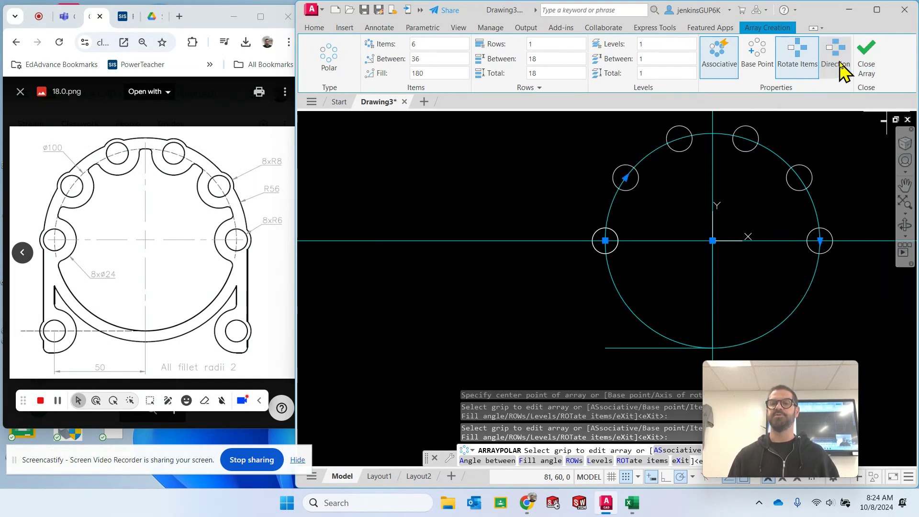
key(Escape)
key(Escape)
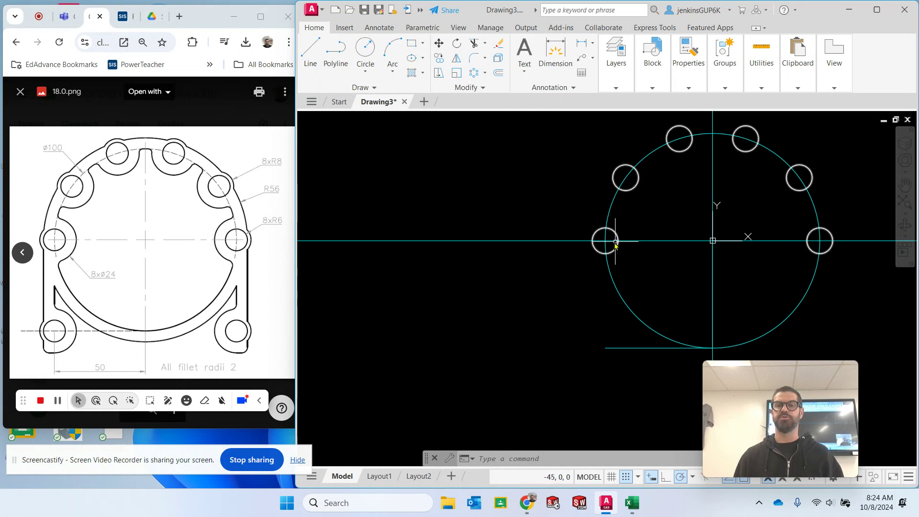
- Draw a circle of radius 8 concentric with the leftmost radius 6 hole
click(365, 56)
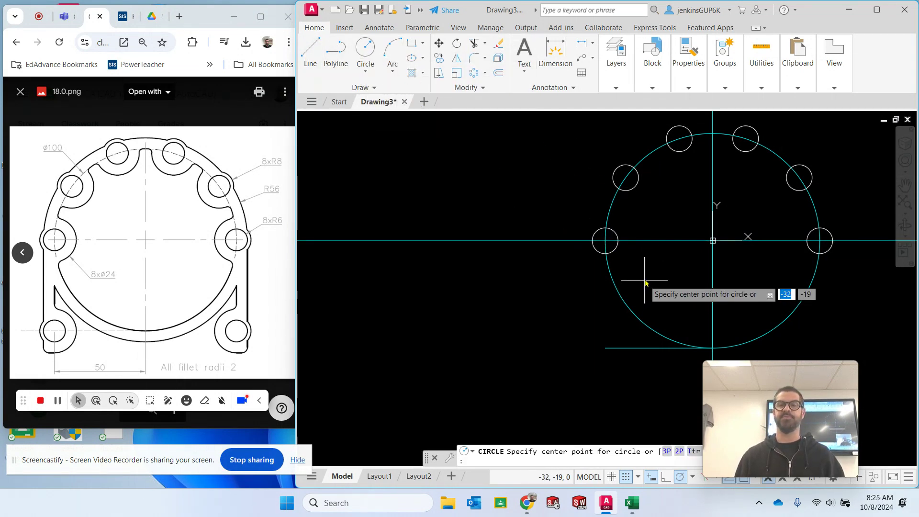
click(608, 243)
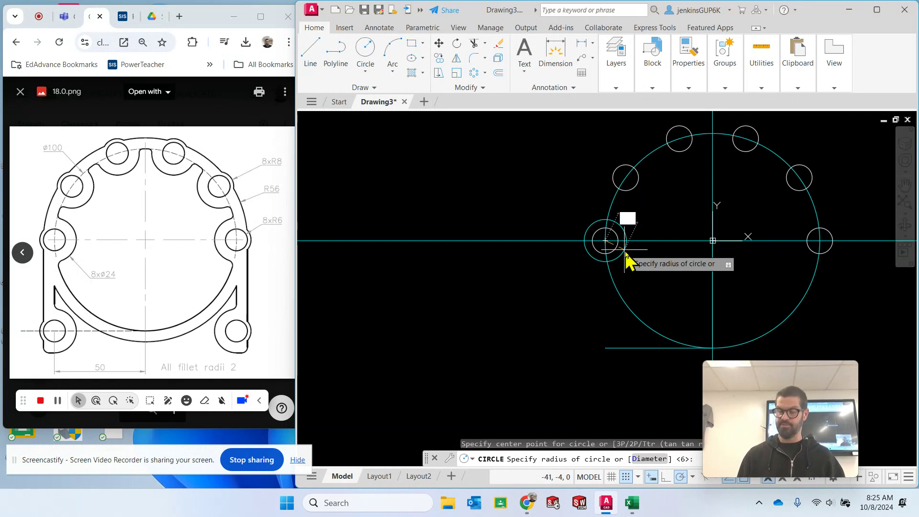
text(8)
key(Return)
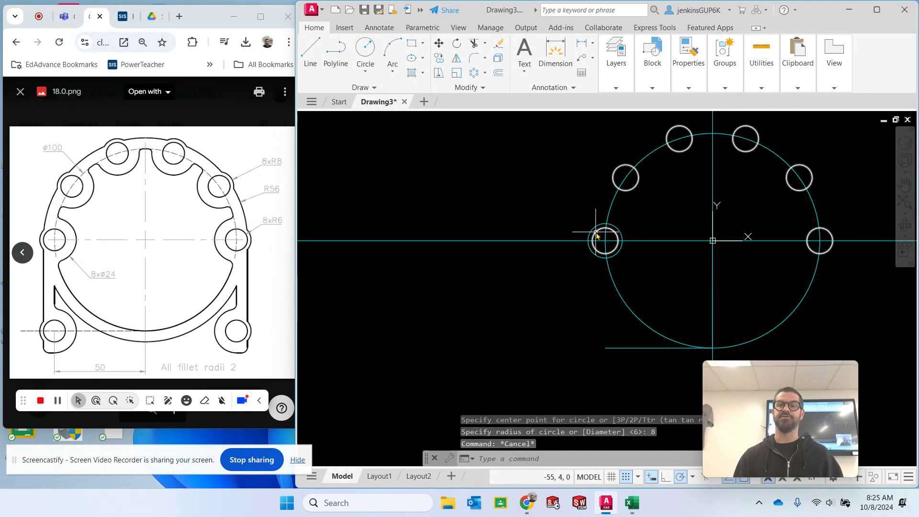
- Move the radius 8 circle to the Visible layer
click(607, 257)
click(626, 74)
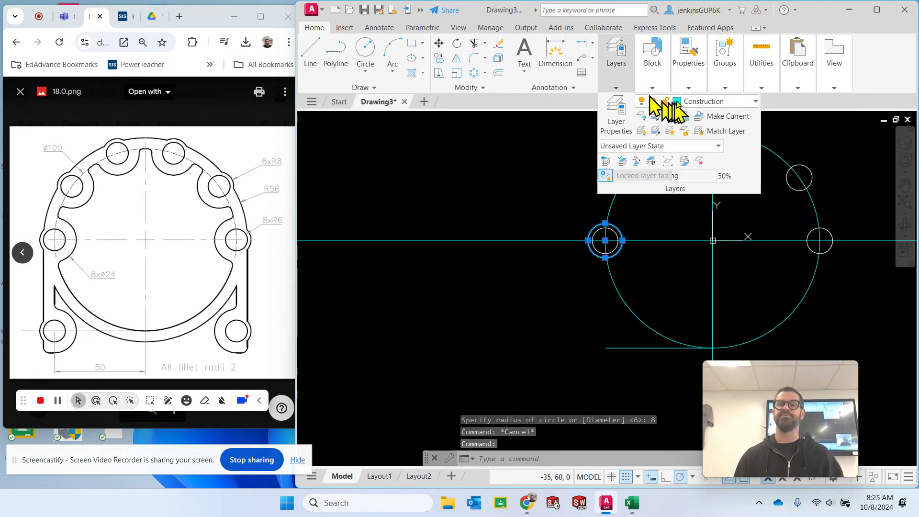
click(690, 101)
click(711, 216)
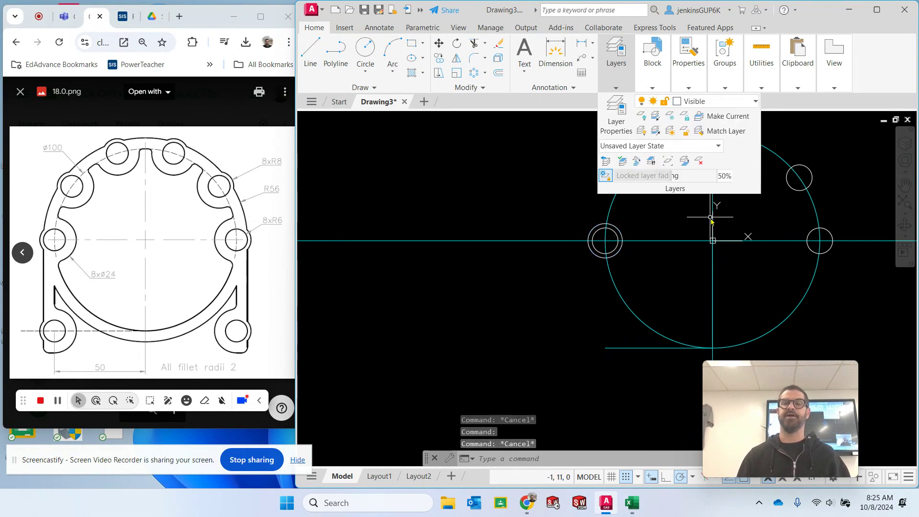
key(Escape)
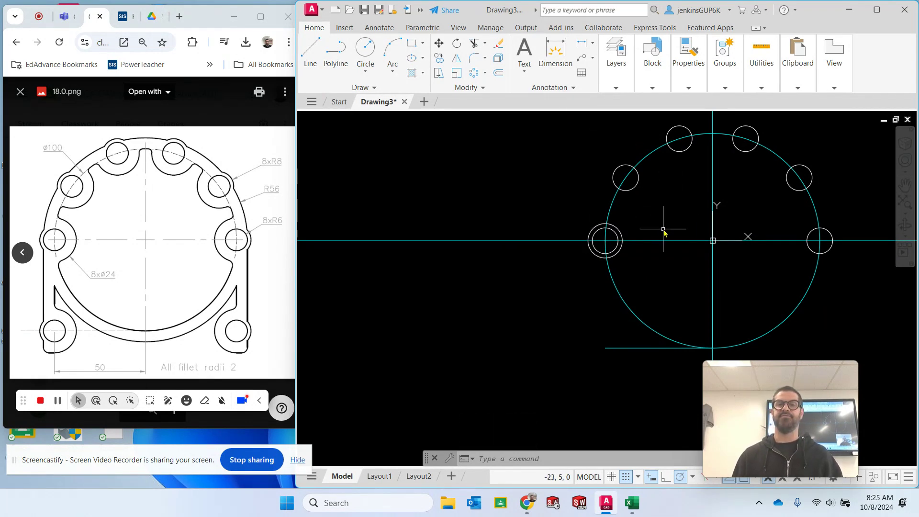
- Trim away the part of the radius 8 circle that lies inside the 100-diameter circle
click(475, 45)
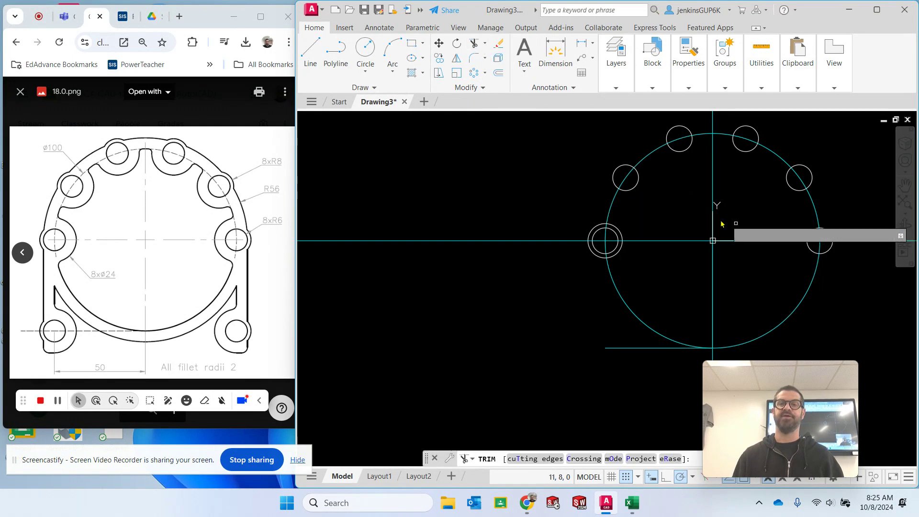
click(629, 228)
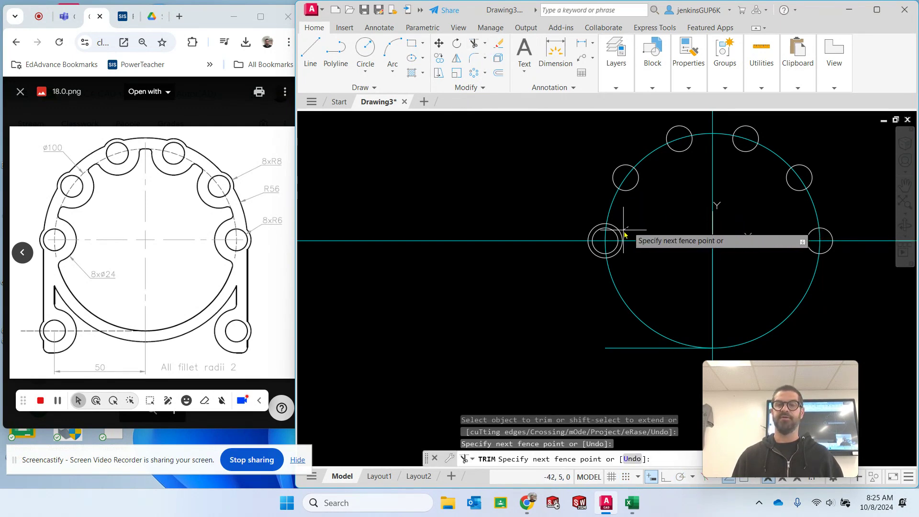
key(Return)
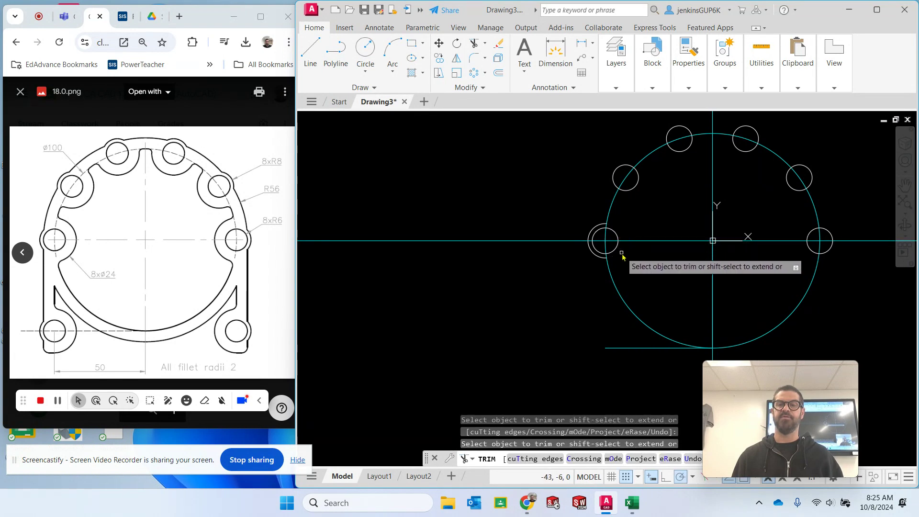
key(Escape)
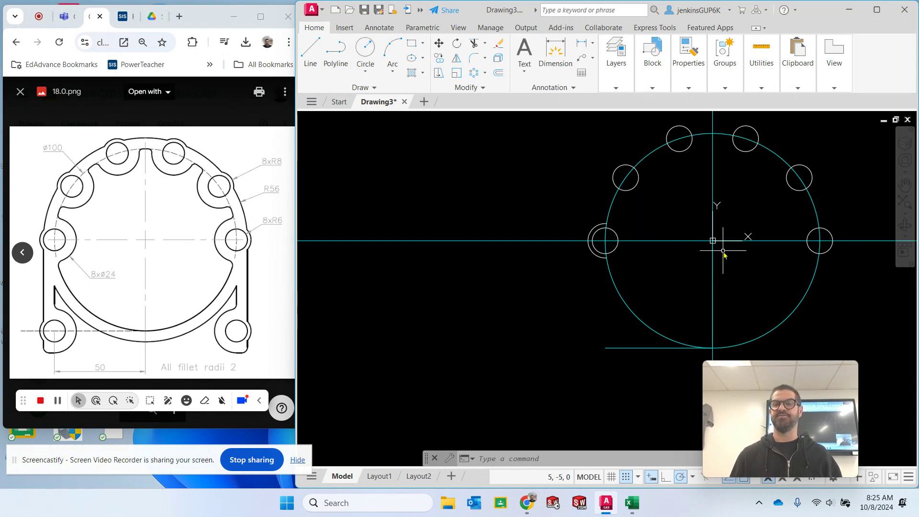
- Draw a circle of radius 56 centred on the origin
click(364, 56)
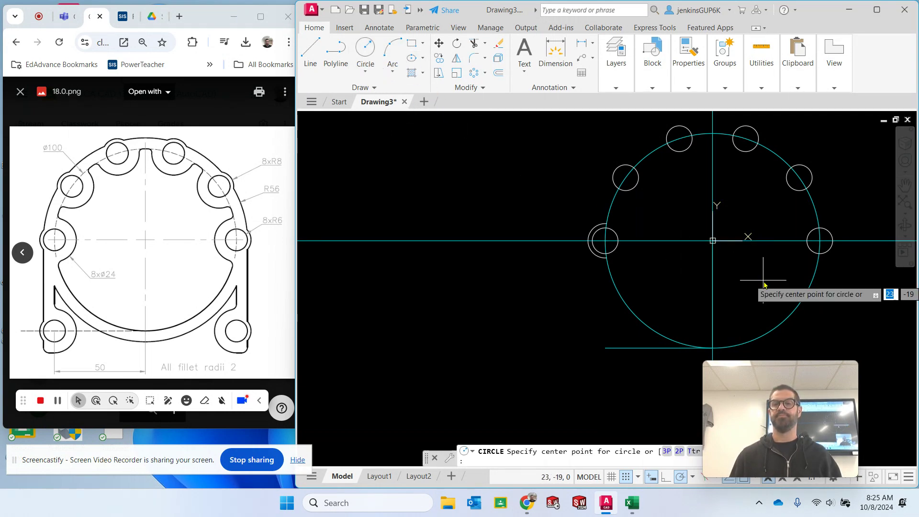
click(712, 241)
text(56)
key(Return)
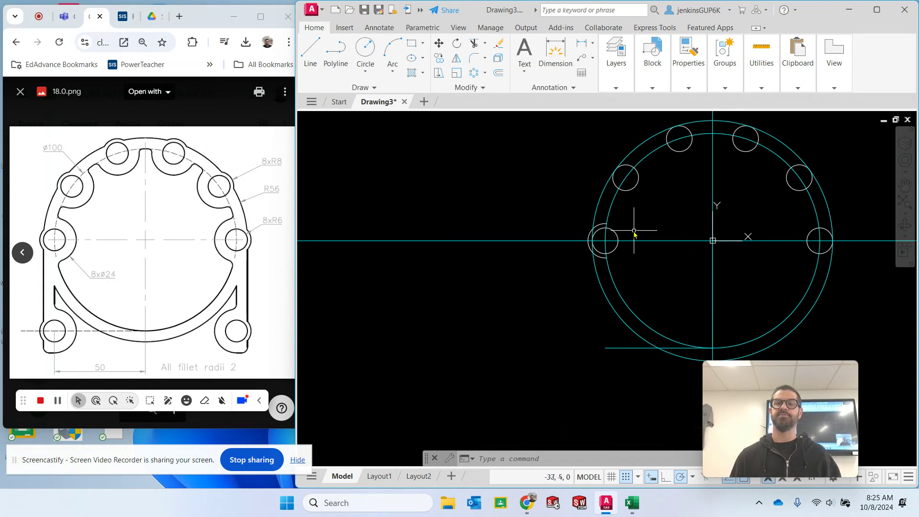
- Move the radius 56 circle to the Visible layer
click(598, 212)
mouse_move(653, 67)
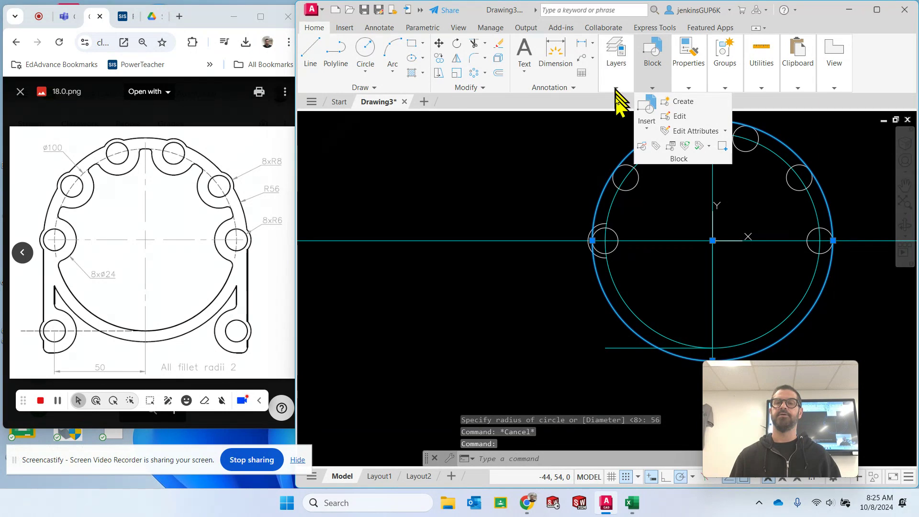
mouse_move(616, 91)
click(714, 101)
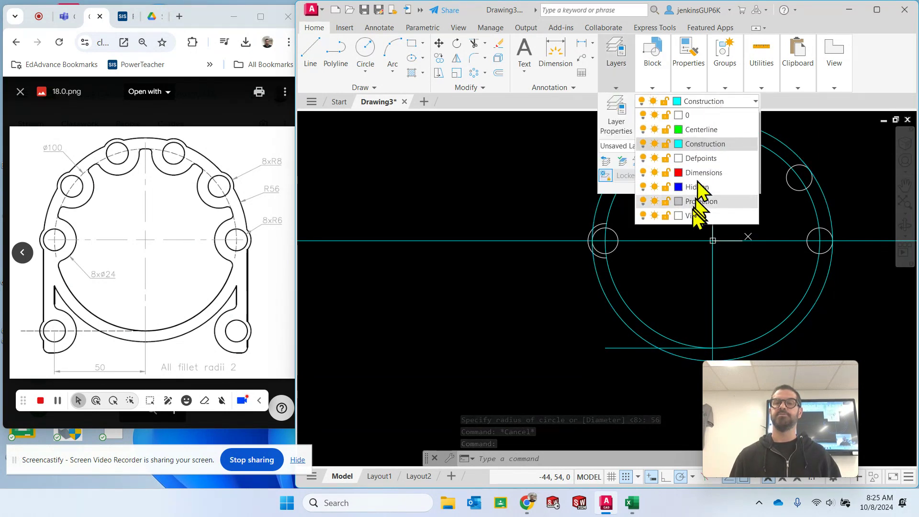
click(694, 215)
key(Escape)
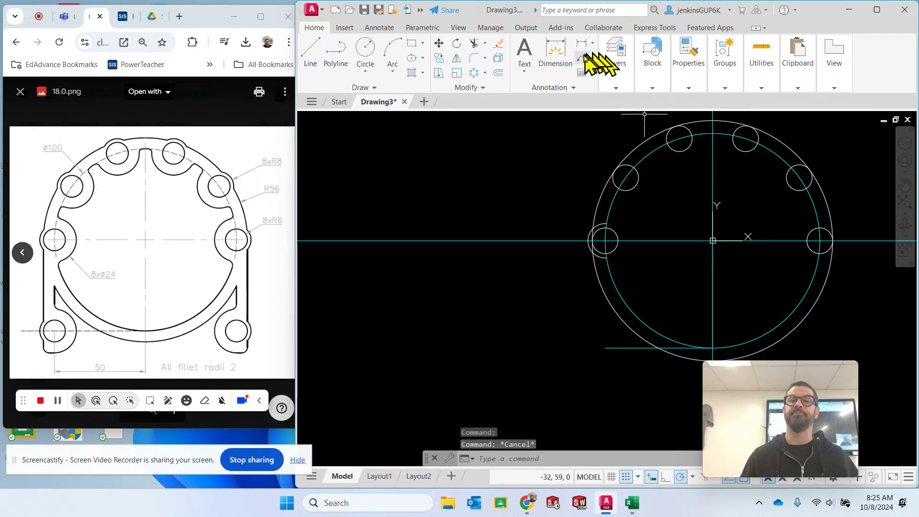
- Trim the leftmost radius 8 arc inside the radius 56 circle, and the piece of that circle crossing the boss
click(474, 44)
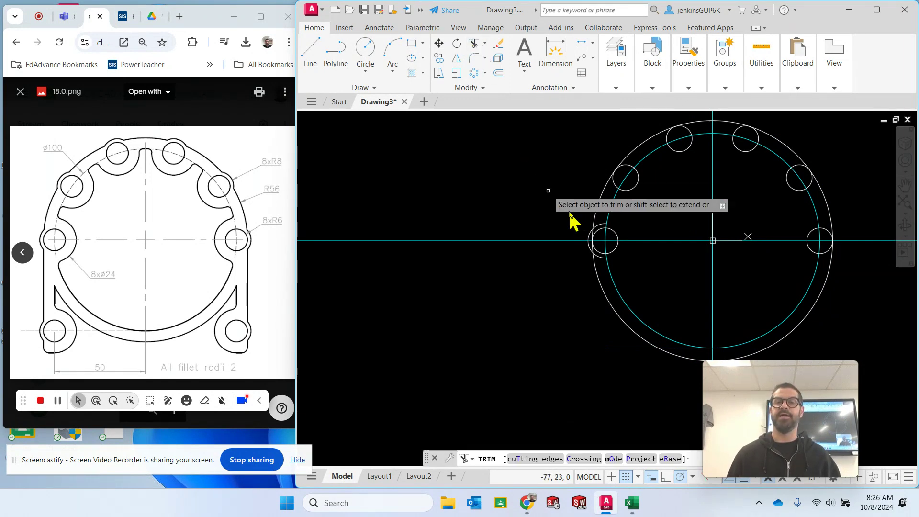
click(602, 230)
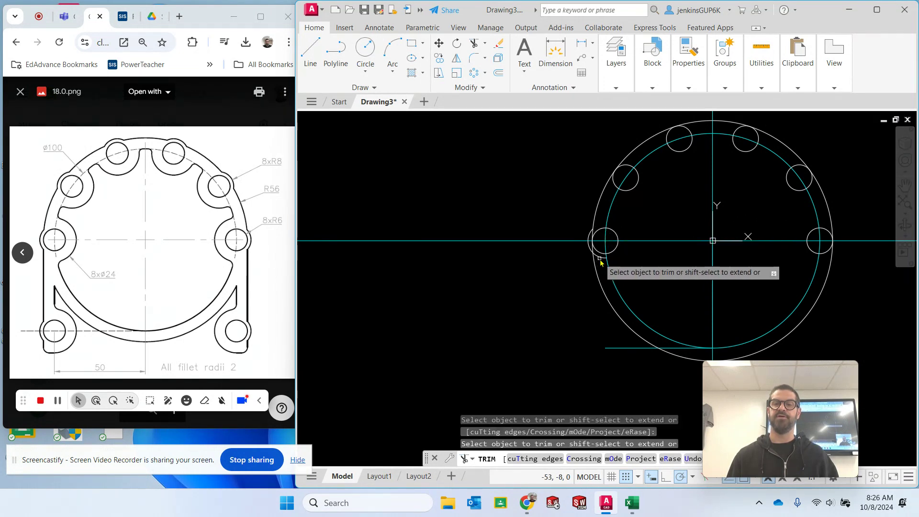
scroll(600, 261, down, 2)
scroll(596, 254, up, 5)
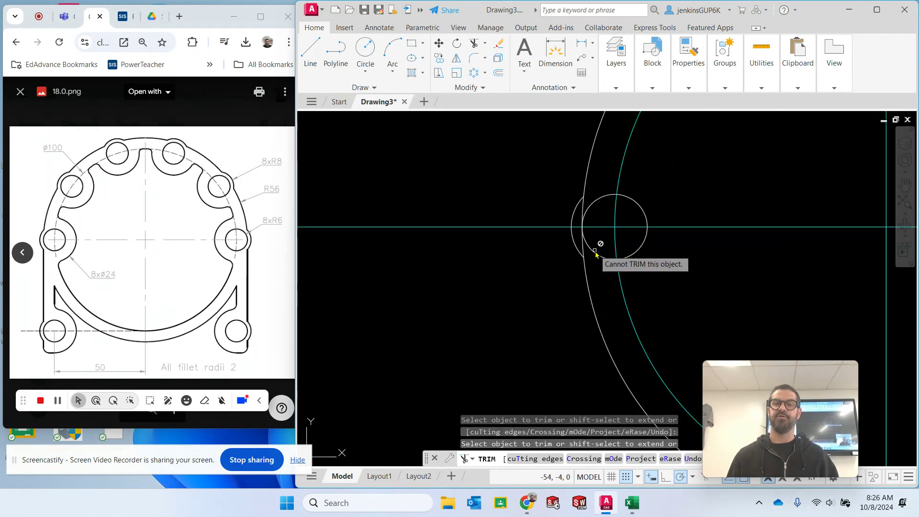
scroll(596, 253, up, 2)
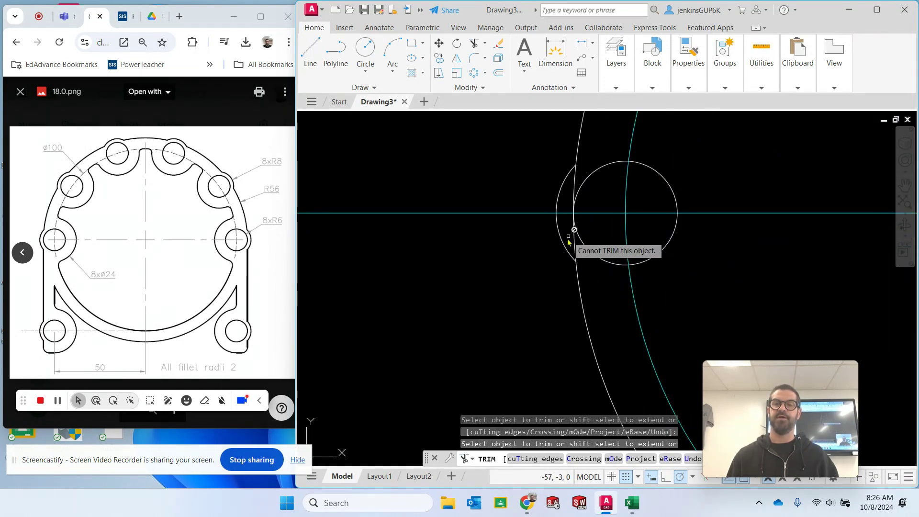
click(574, 188)
key(Escape)
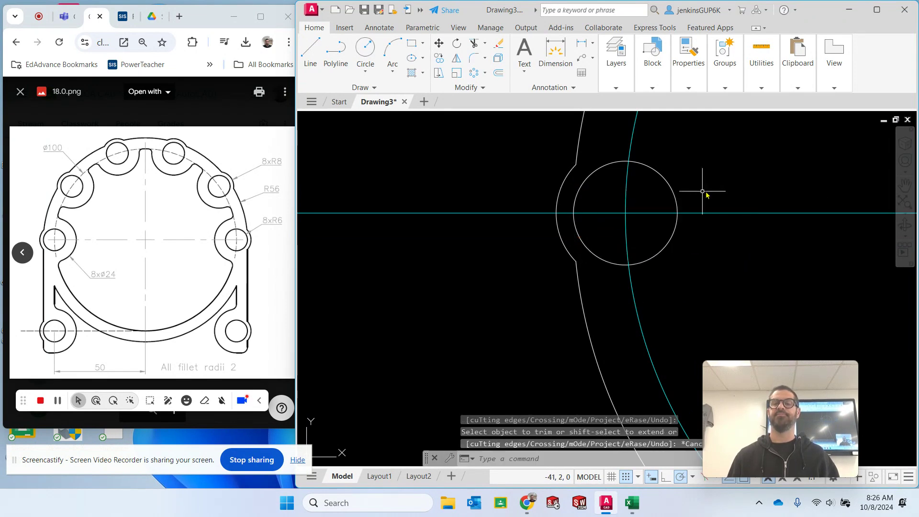
- Create a polar array of the leftmost radius 8 boss arc centred on the origin
scroll(702, 192, down, 4)
middle_drag(824, 195, 552, 257)
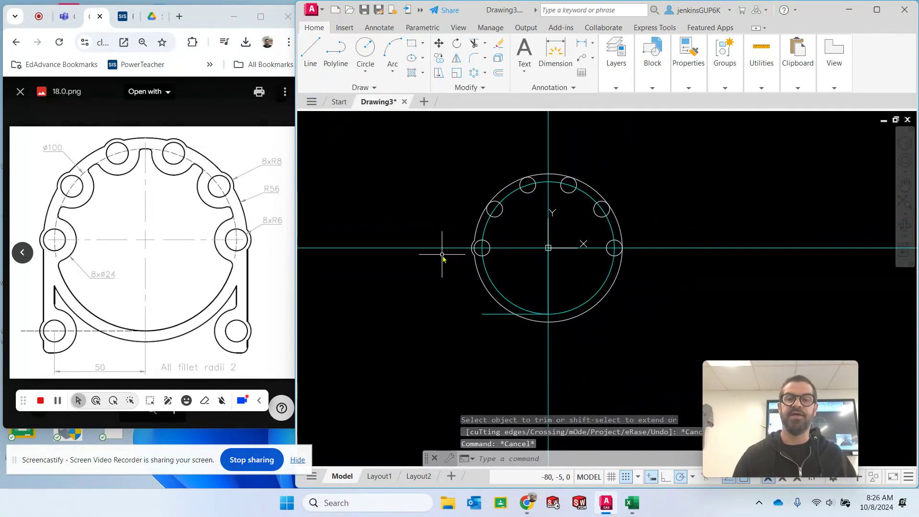
scroll(442, 255, up, 4)
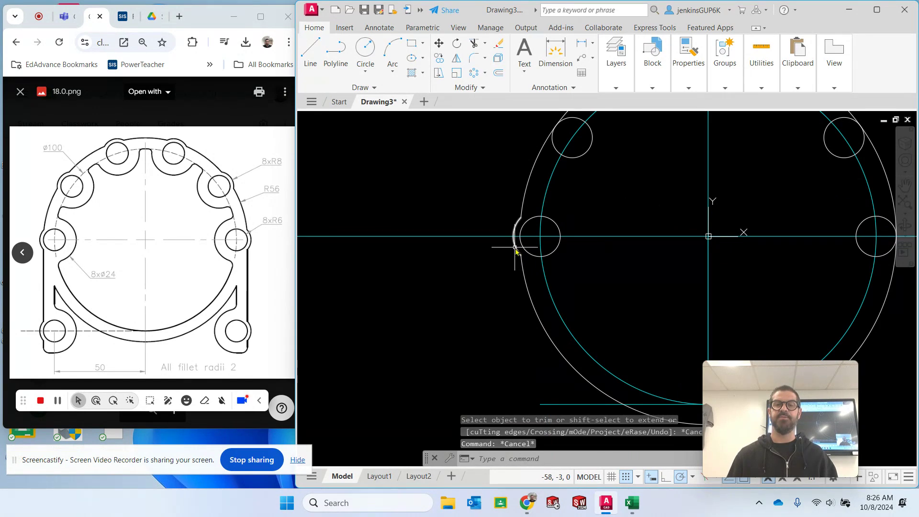
click(515, 247)
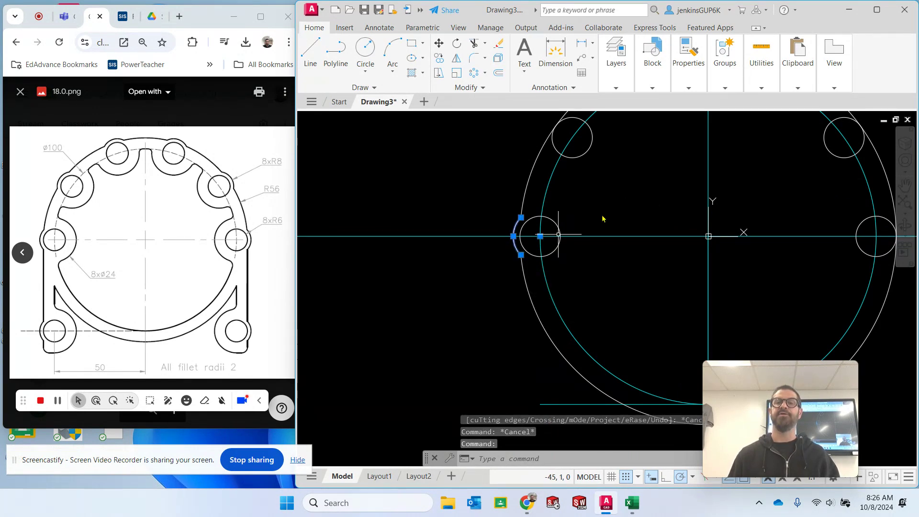
click(485, 74)
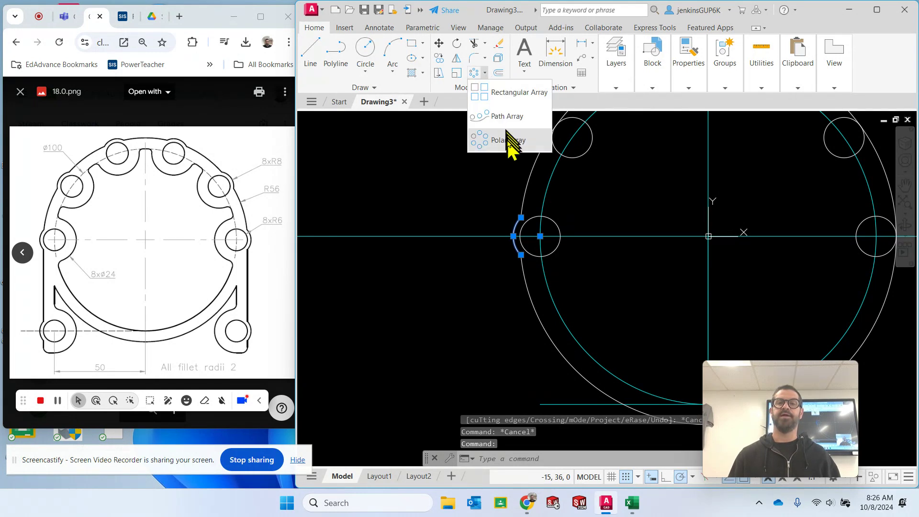
click(510, 139)
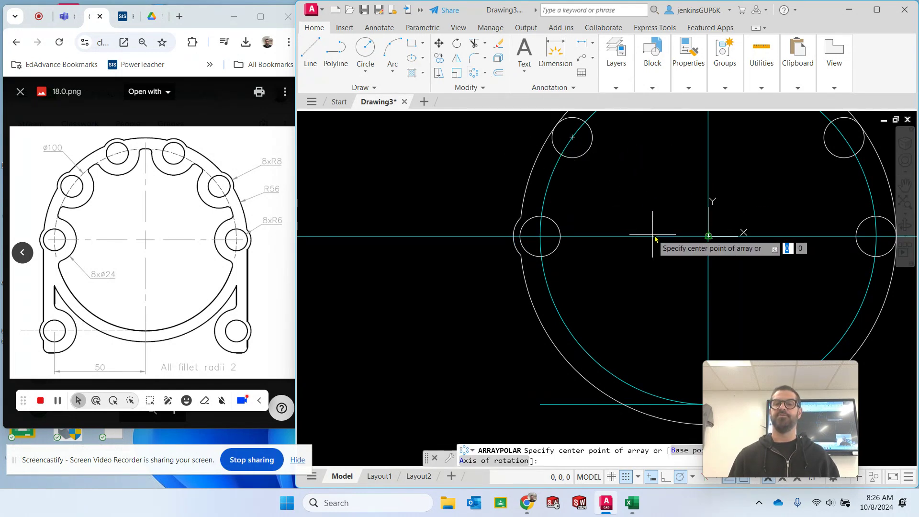
click(709, 236)
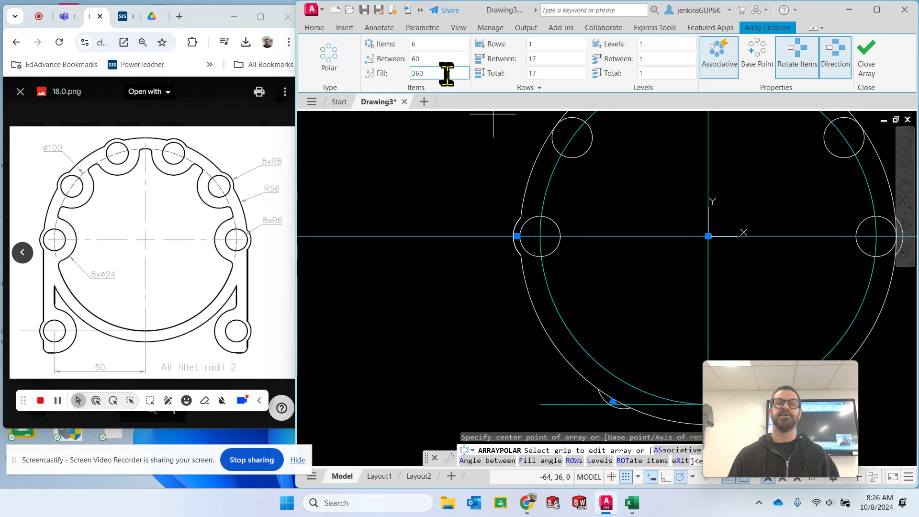
- Set the boss array's fill angle to 180, reverse its direction so it runs over the upper half, and finish the array
click(447, 73)
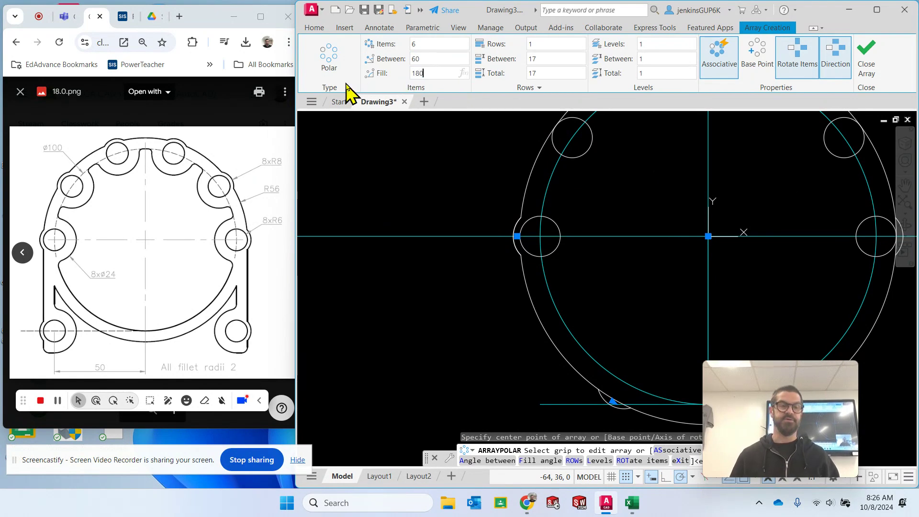
text(180)
key(Return)
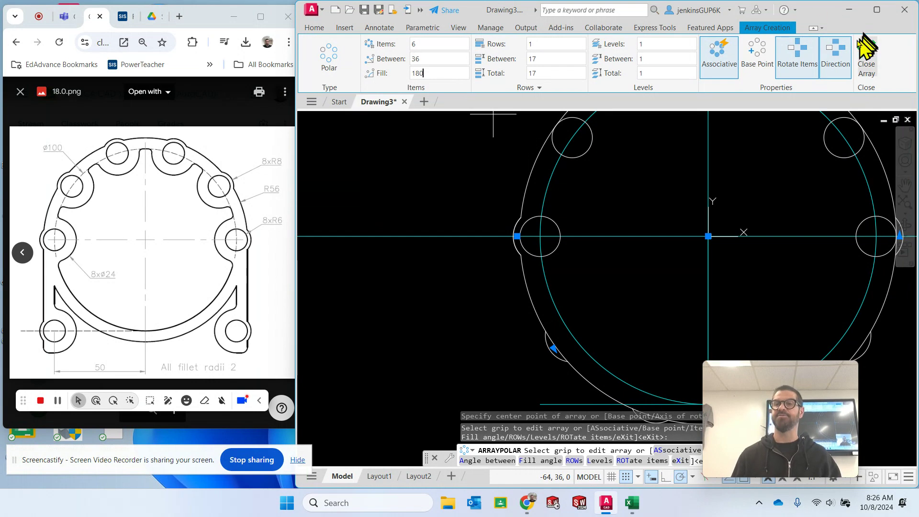
click(836, 57)
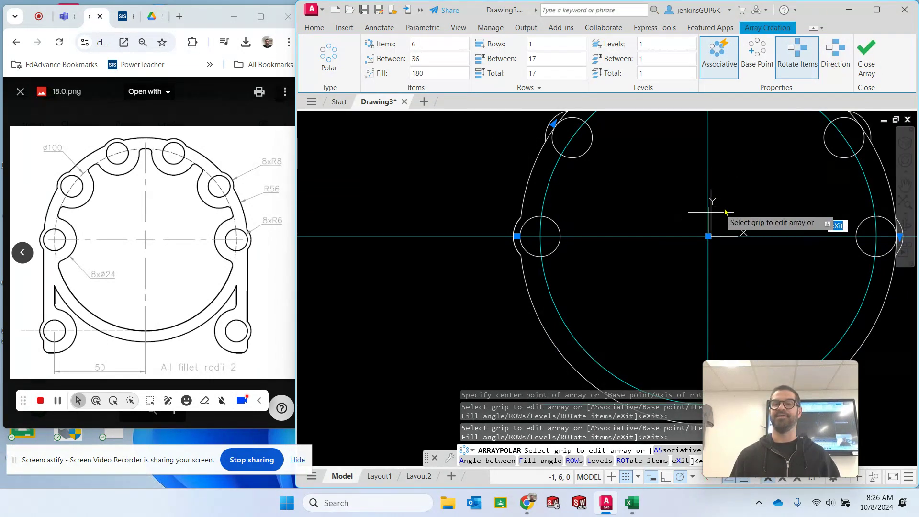
middle_drag(761, 194, 621, 252)
scroll(618, 251, down, 4)
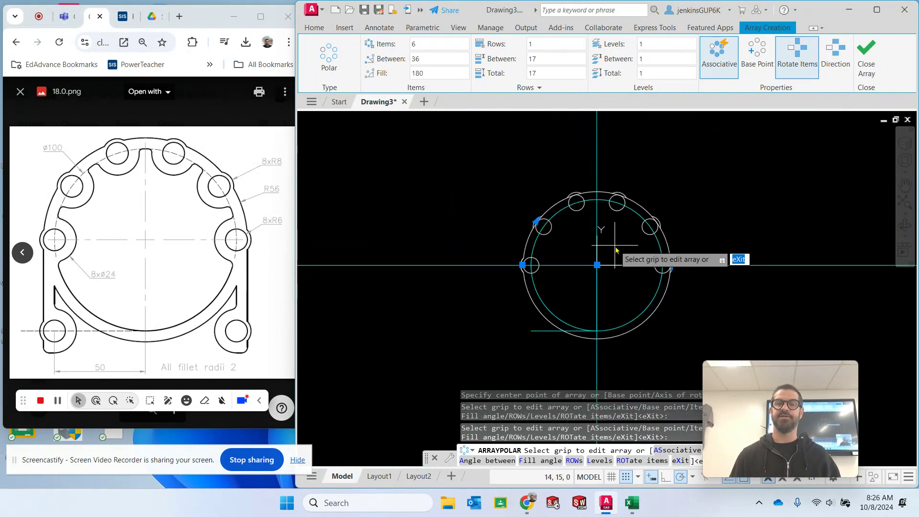
scroll(614, 249, up, 1)
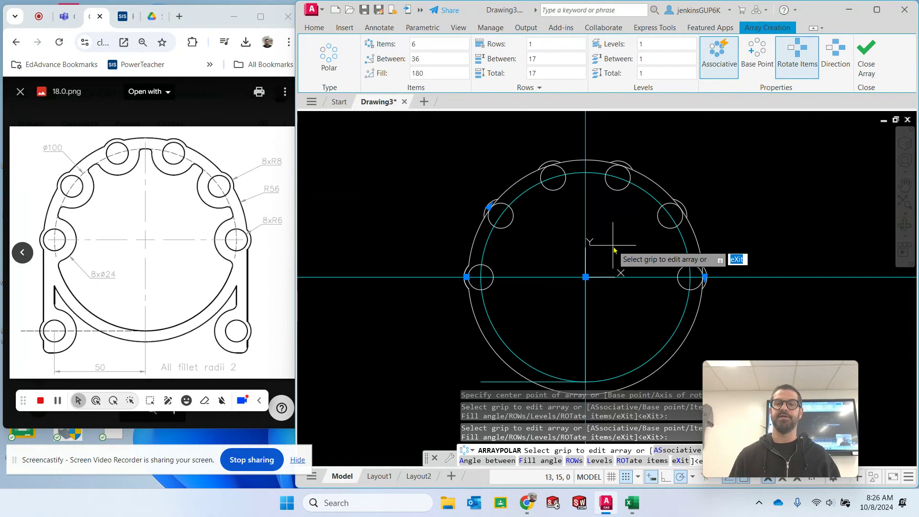
click(868, 58)
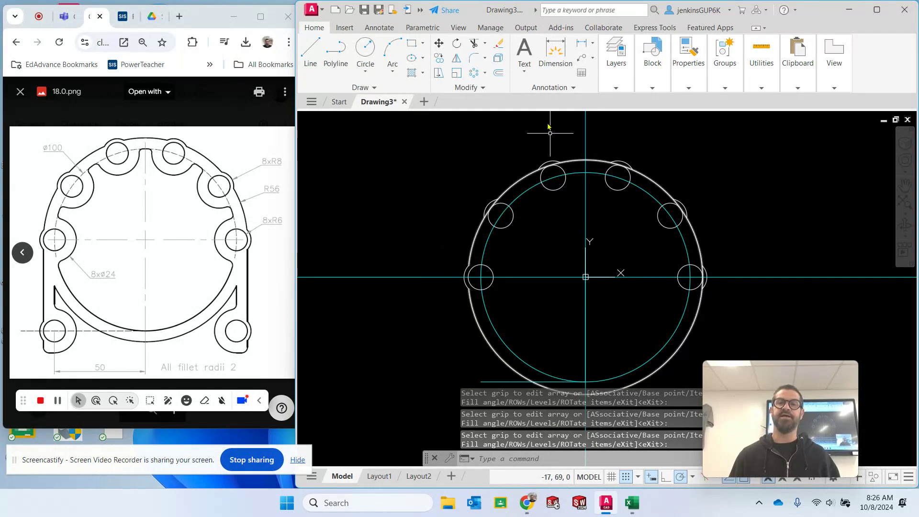
- Trim away the pieces of the radius 56 circle that lie inside the other five radius 8 bosses
click(474, 47)
scroll(473, 229, up, 4)
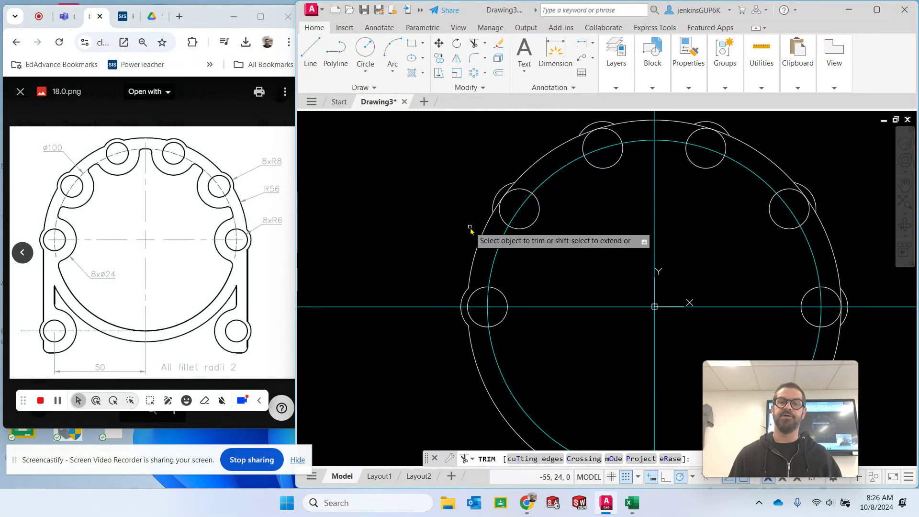
click(511, 200)
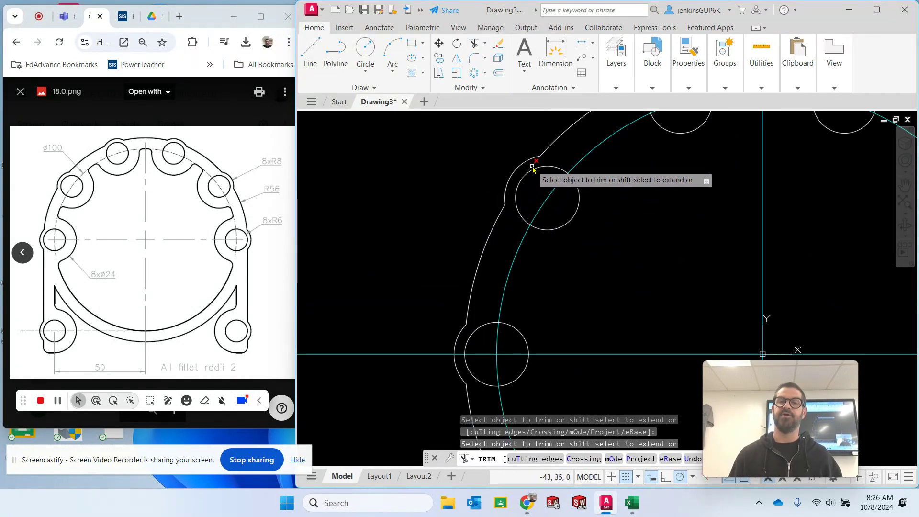
middle_drag(699, 165, 556, 252)
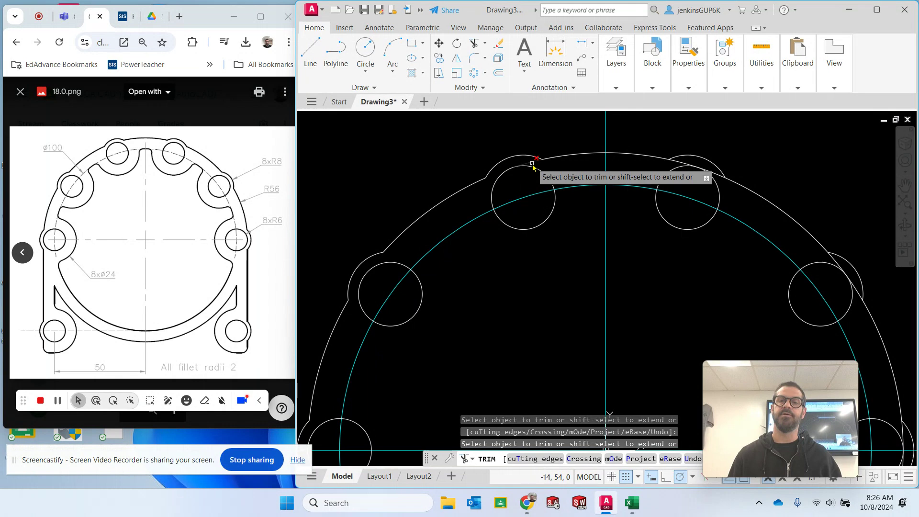
click(684, 165)
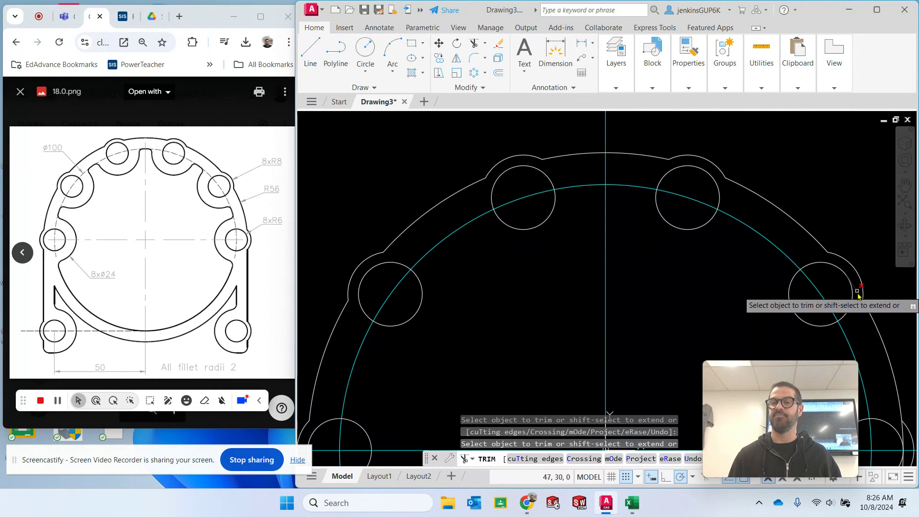
mouse_move(713, 288)
middle_down()
mouse_move(695, 261)
mouse_move(503, 101)
middle_up()
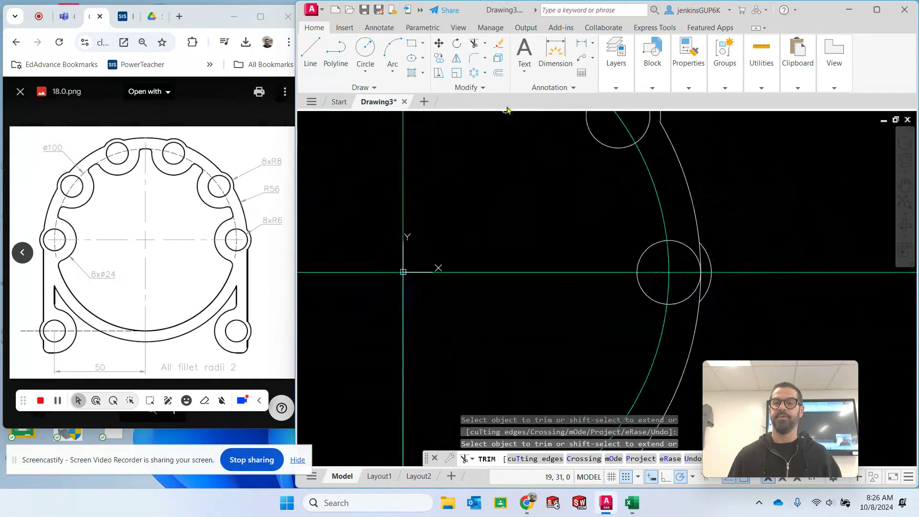
click(701, 258)
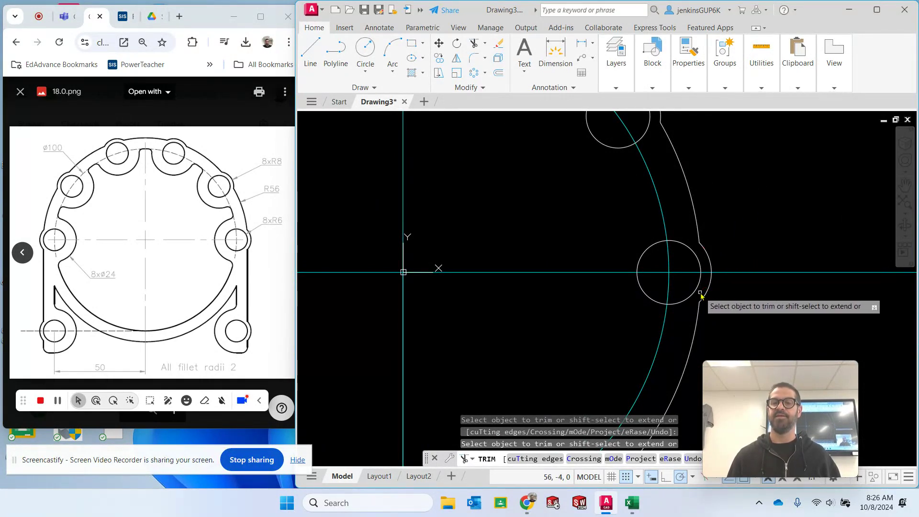
key(Escape)
scroll(474, 225, down, 3)
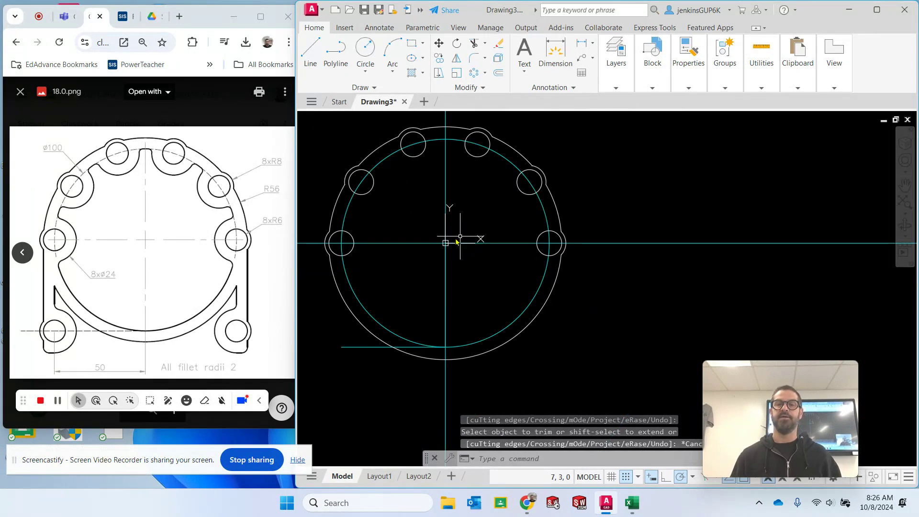
key(Escape)
- Make Visible the current layer and draw a circle of radius 12 concentric with the leftmost radius 6 hole
mouse_move(414, 220)
middle_down()
mouse_move(544, 246)
mouse_move(511, 235)
middle_up()
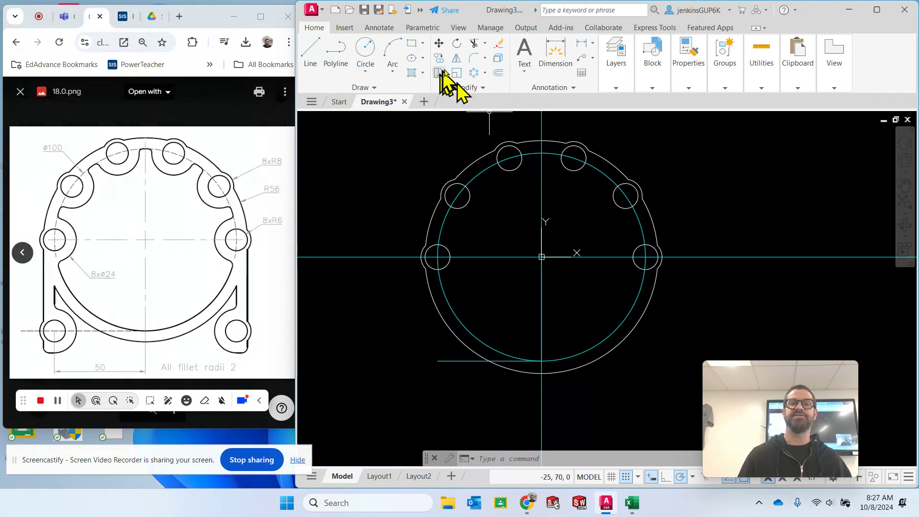
click(366, 48)
click(616, 87)
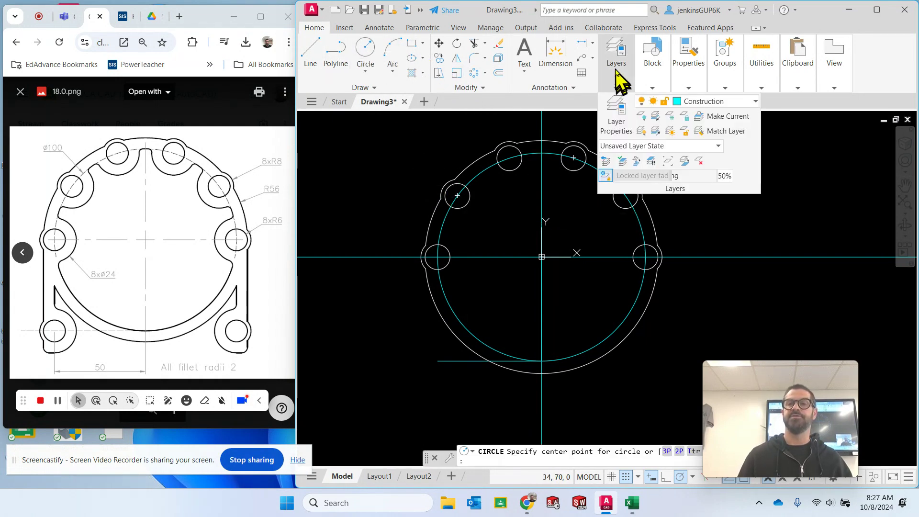
click(692, 102)
click(711, 215)
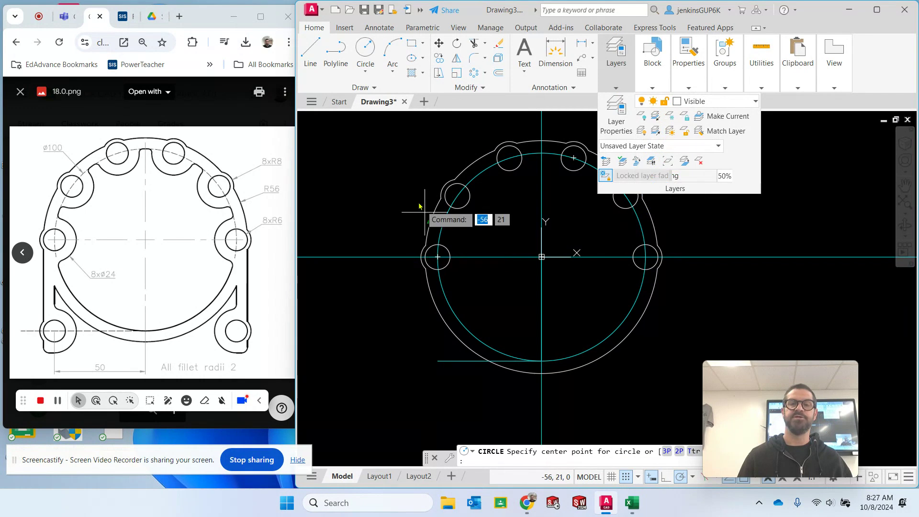
click(438, 257)
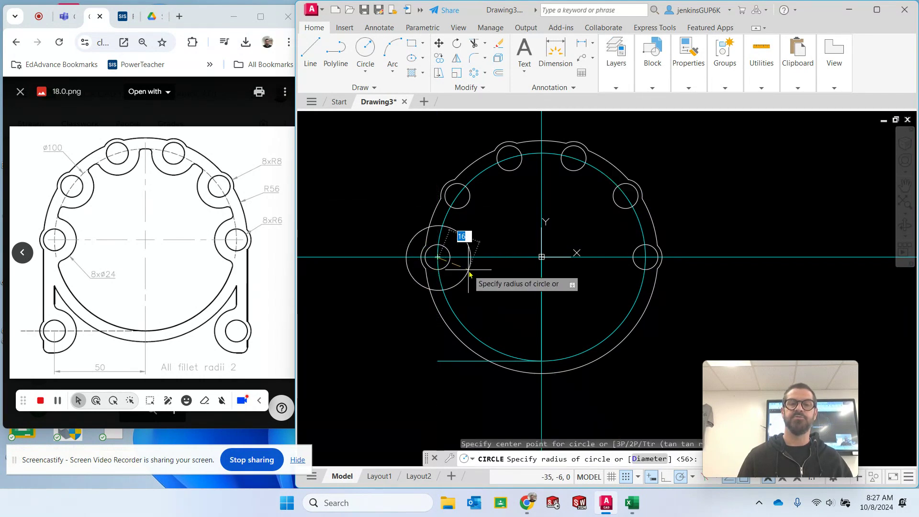
text(12)
key(Return)
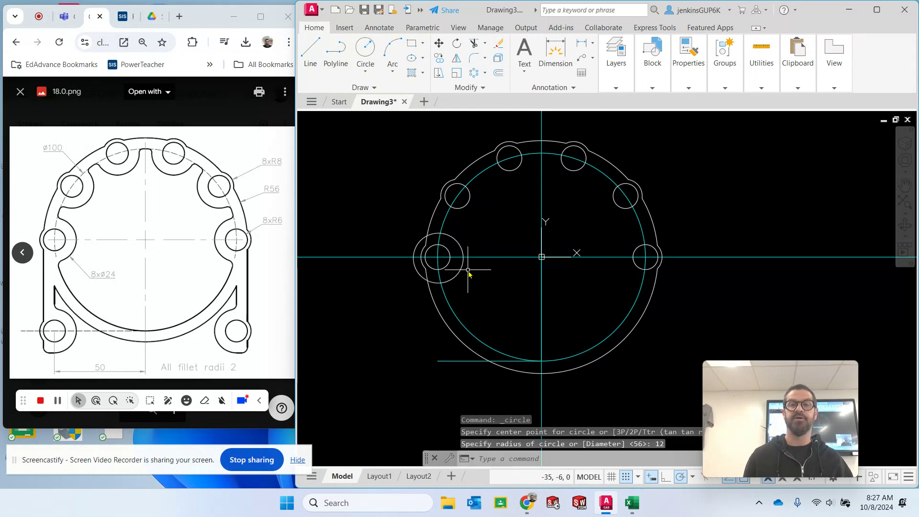
key(Escape)
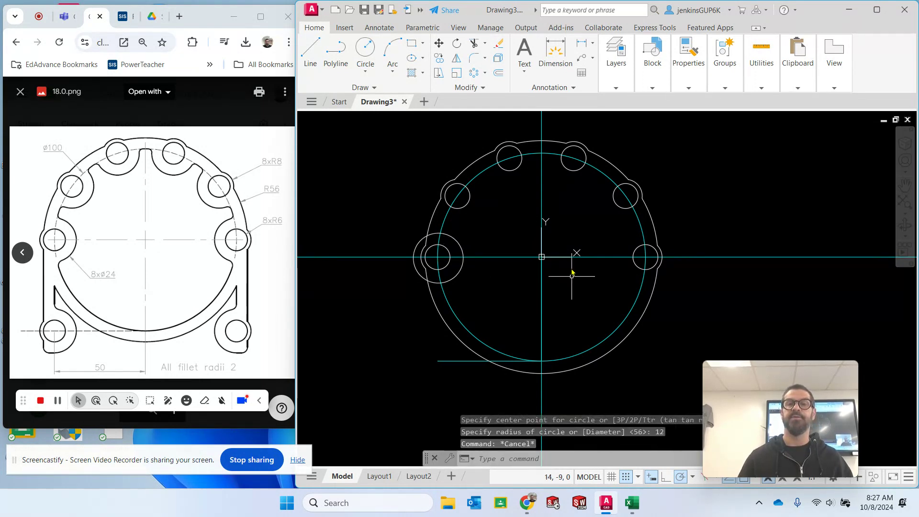
- Trim away the parts of the leftmost radius 12 circle that lie outside the 100-diameter construction circle
click(474, 43)
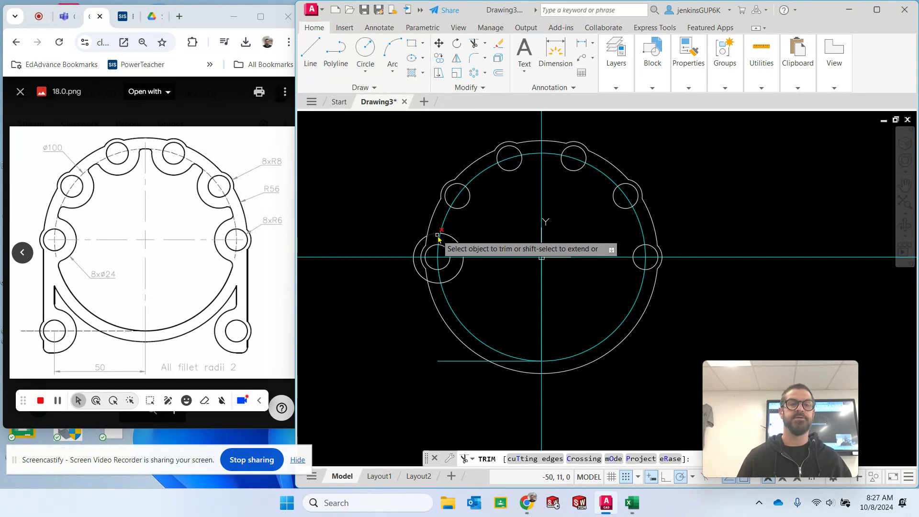
click(437, 235)
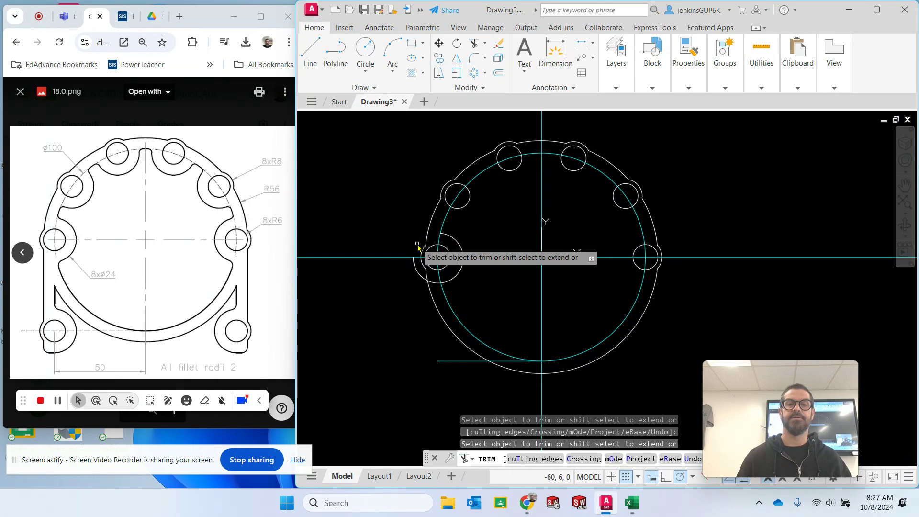
click(416, 261)
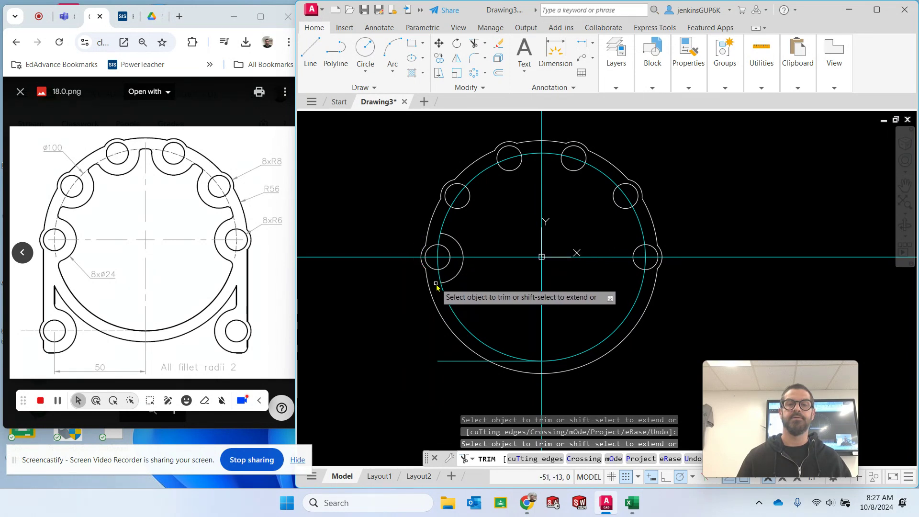
key(Escape)
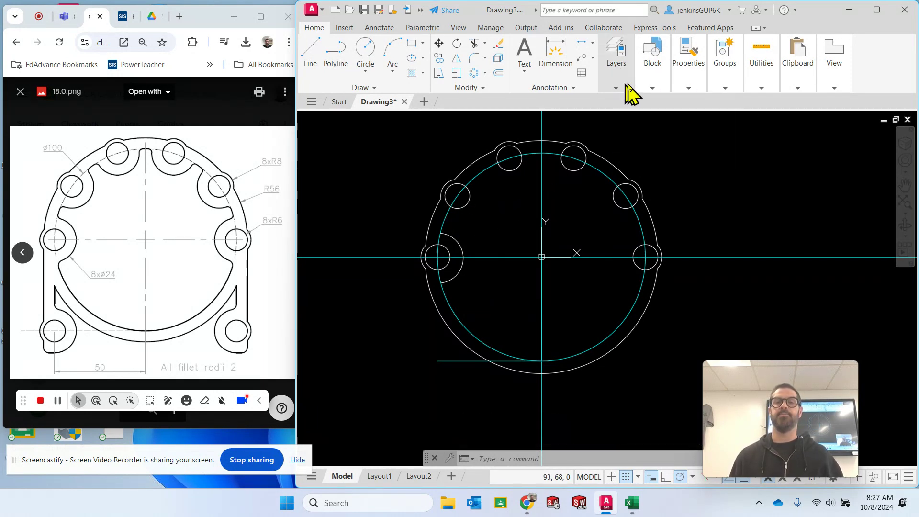
mouse_move(616, 86)
key(Escape)
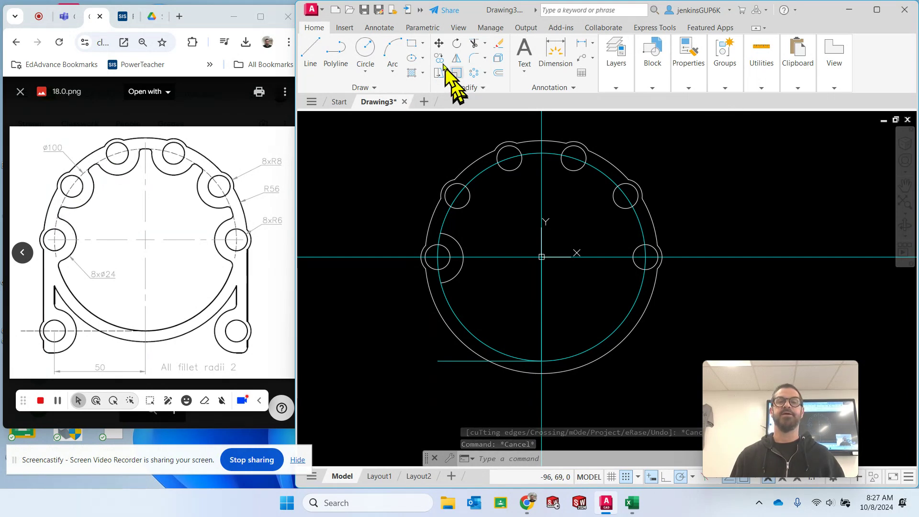
- Draw a circle of radius 50 centred on the origin
click(367, 51)
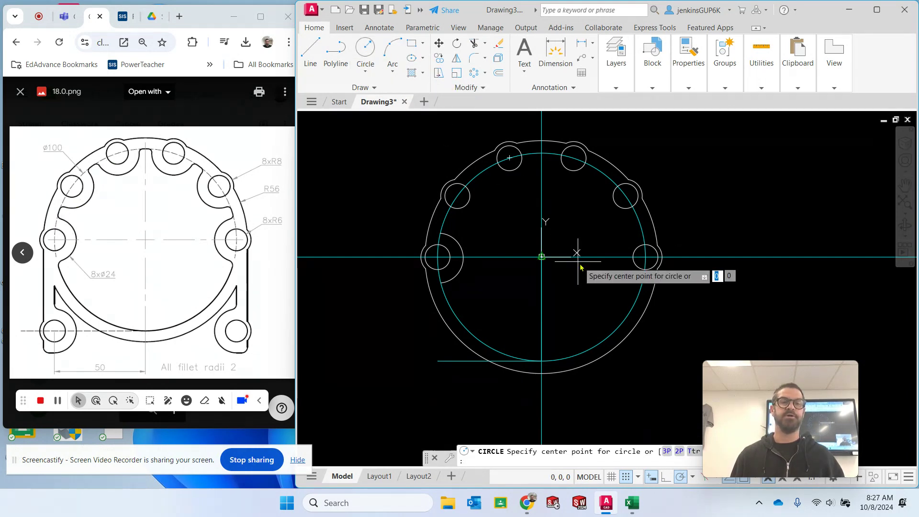
click(542, 257)
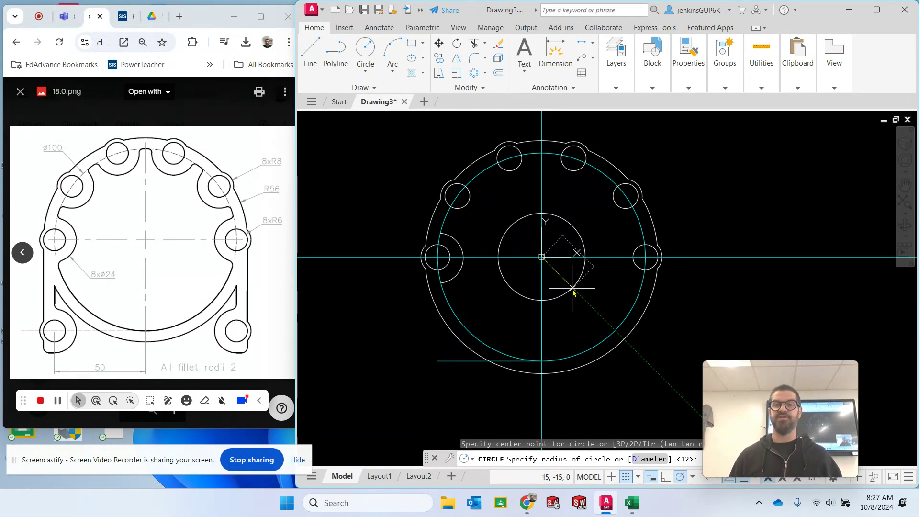
text(50)
key(Return)
key(Escape)
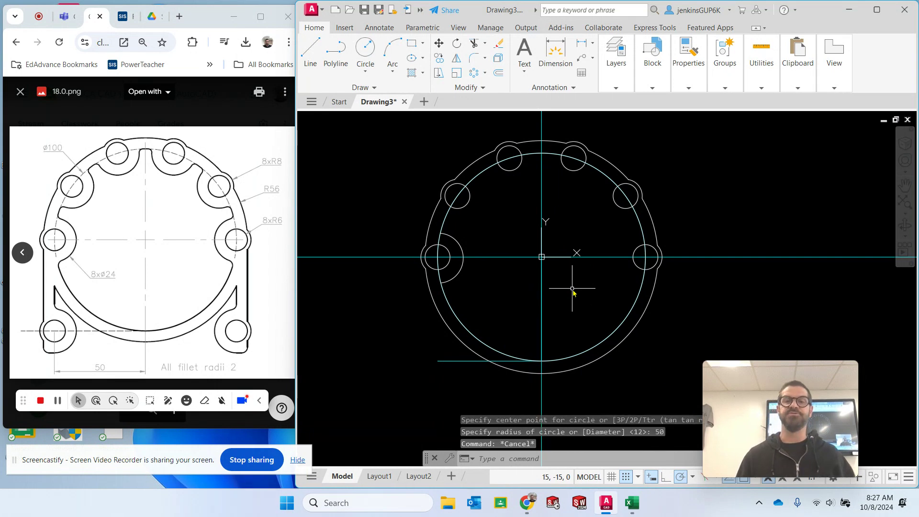
- Trim away the piece of the radius 50 circle that lies inside the leftmost radius 12 lobe
click(474, 43)
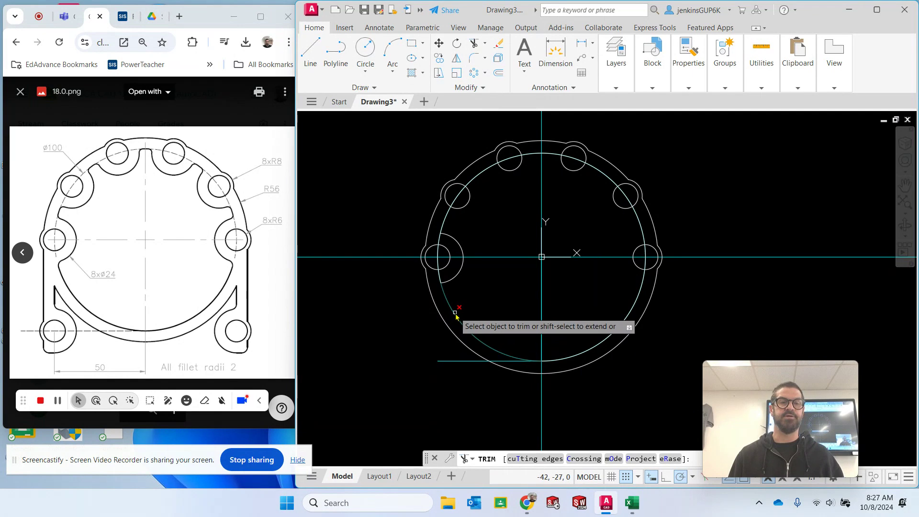
click(446, 245)
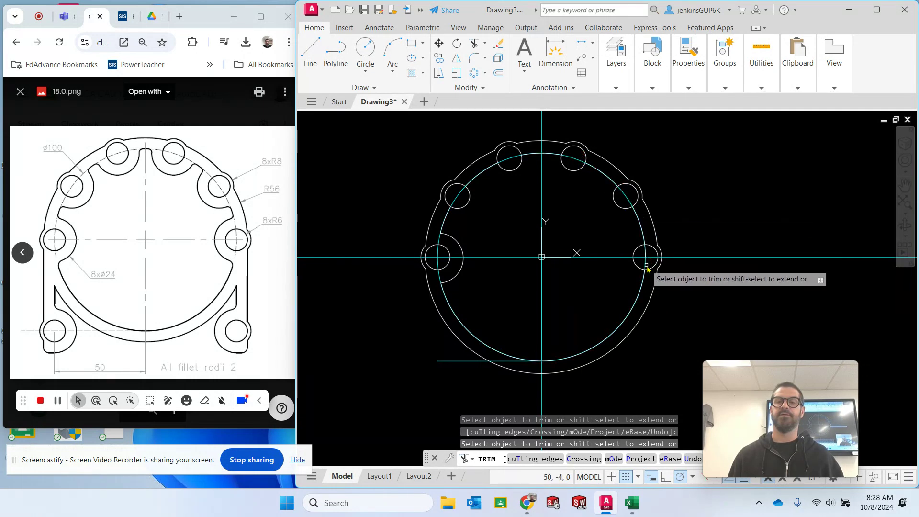
key(Escape)
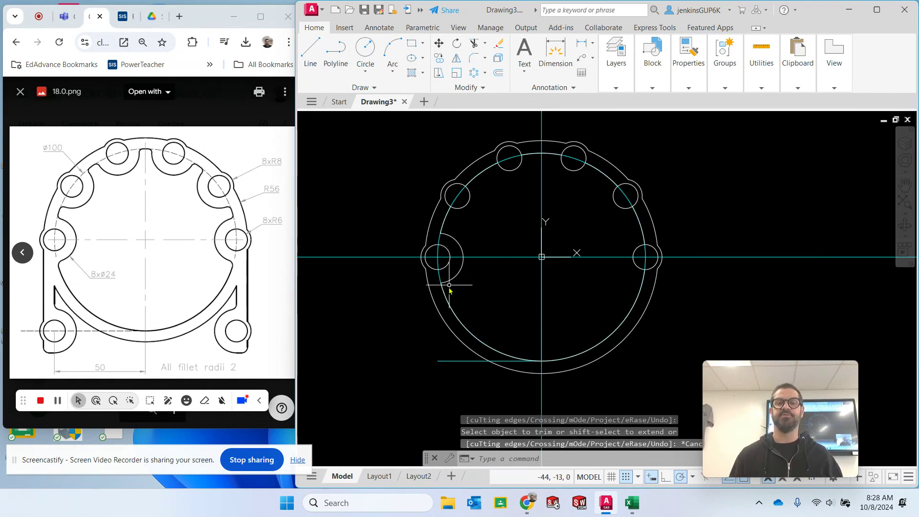
key(Escape)
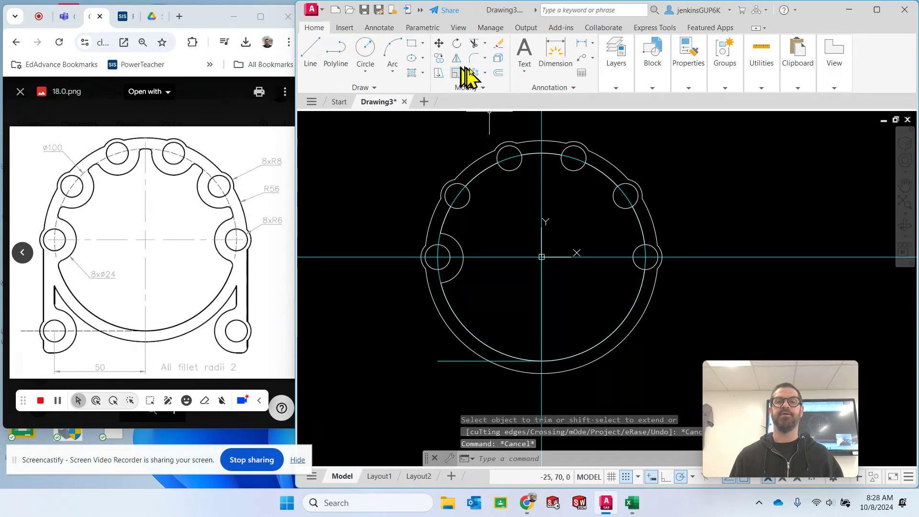
- Create a polar array of the leftmost radius 12 lobe arc centred on the origin
click(485, 73)
click(478, 116)
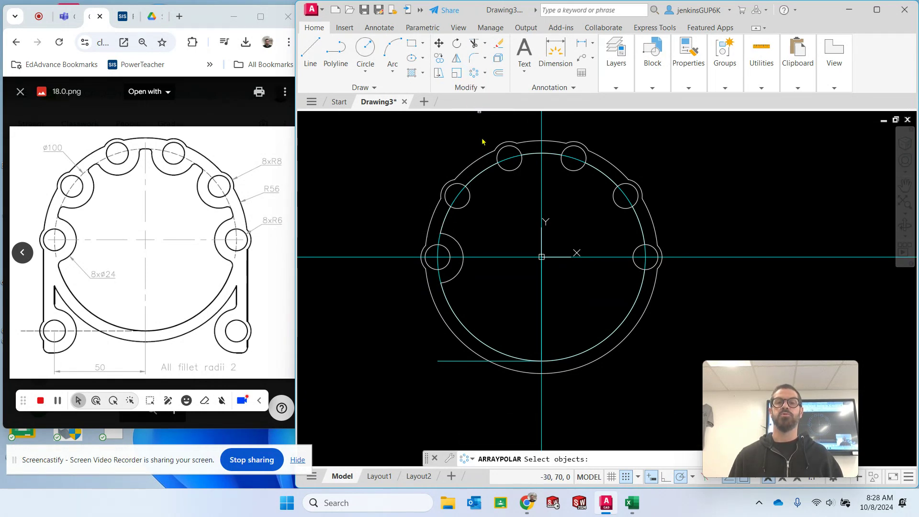
click(455, 243)
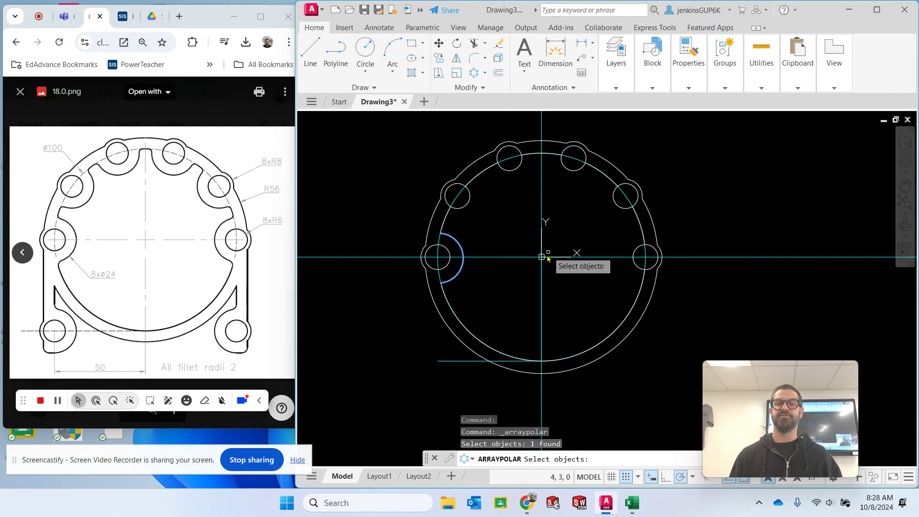
key(Return)
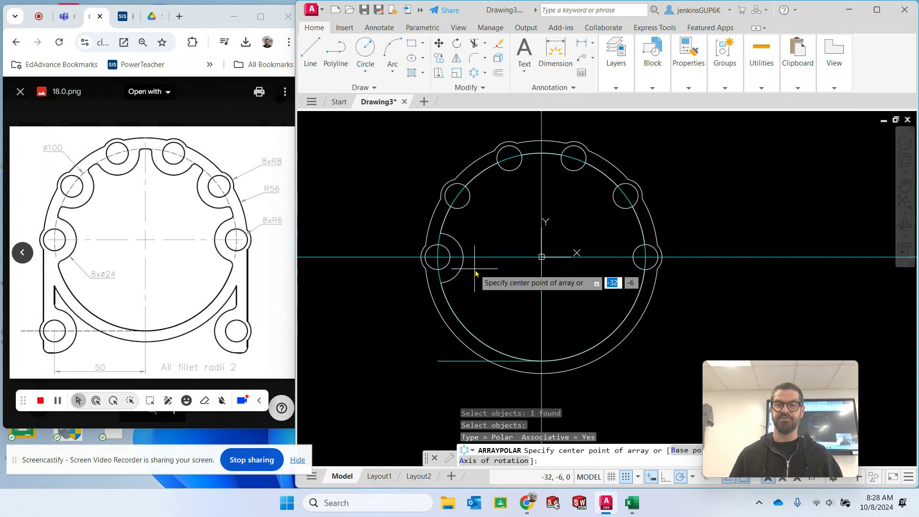
click(541, 257)
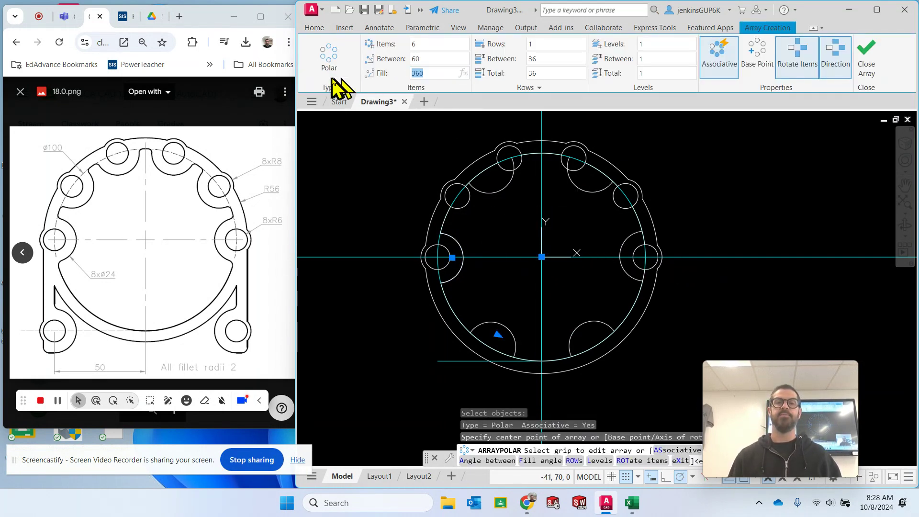
- Set the lobe array's fill angle to 180, reverse its direction to cover the upper half, and finish the array
key(Return)
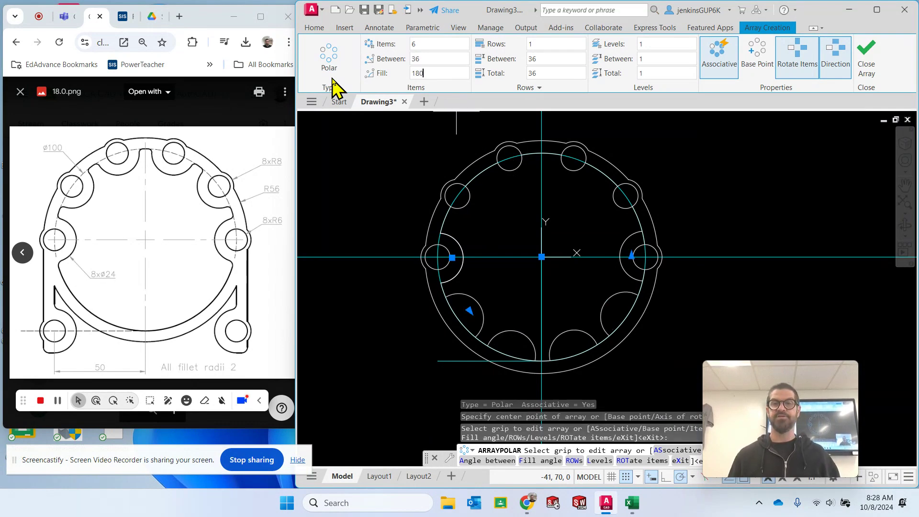
click(839, 55)
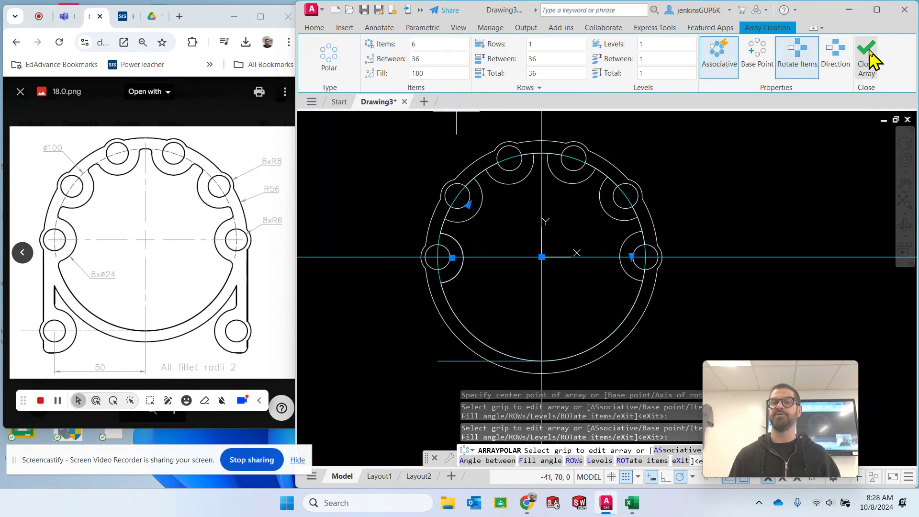
click(871, 55)
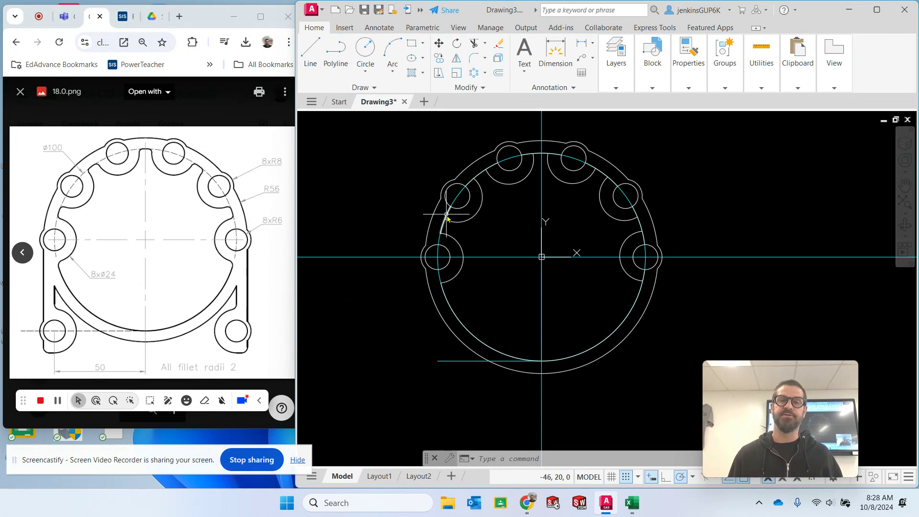
- Trim away the pieces of the radius 50 circle that lie inside the other five radius 12 lobes
click(474, 43)
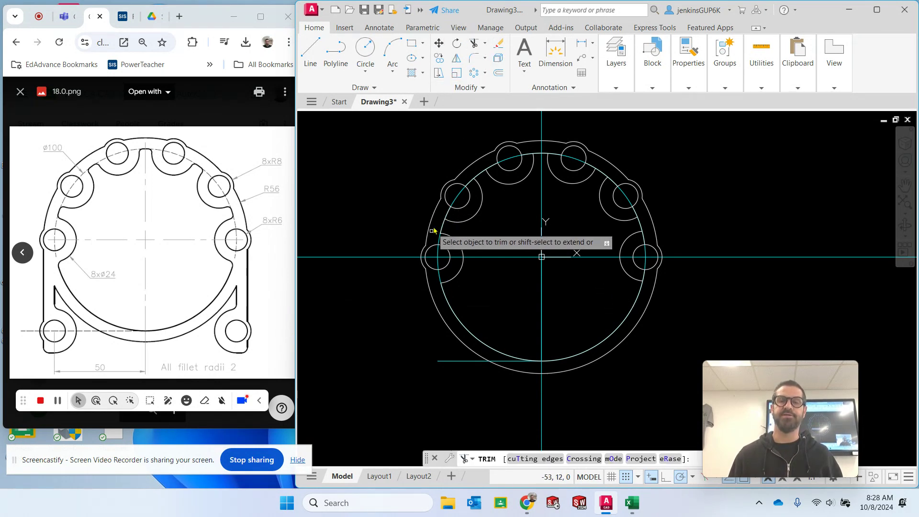
click(443, 216)
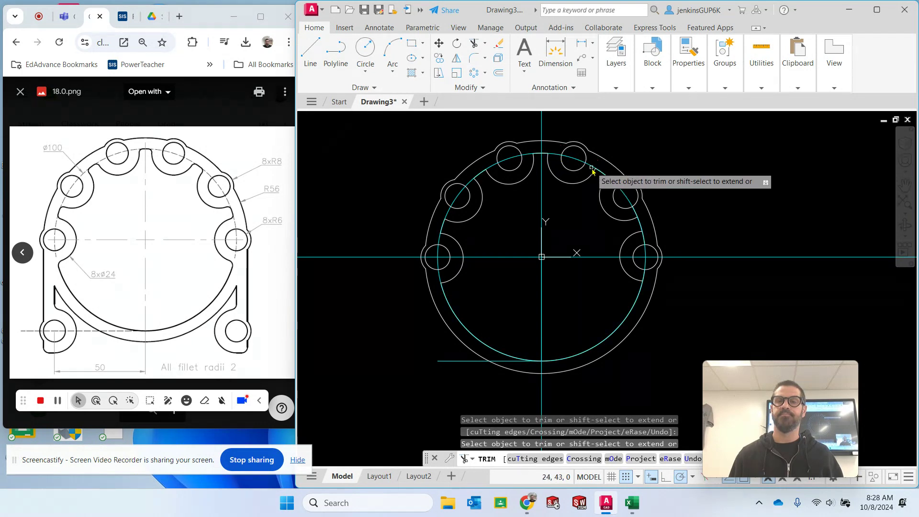
click(620, 185)
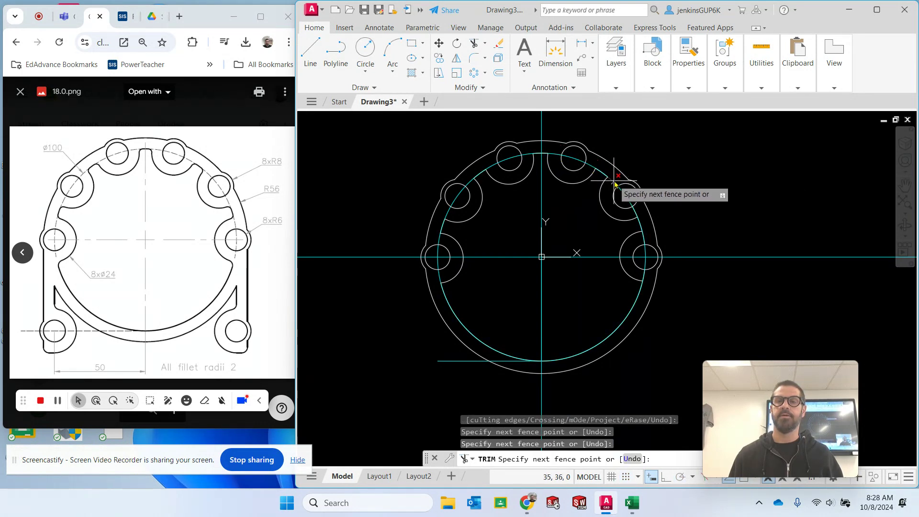
key(Return)
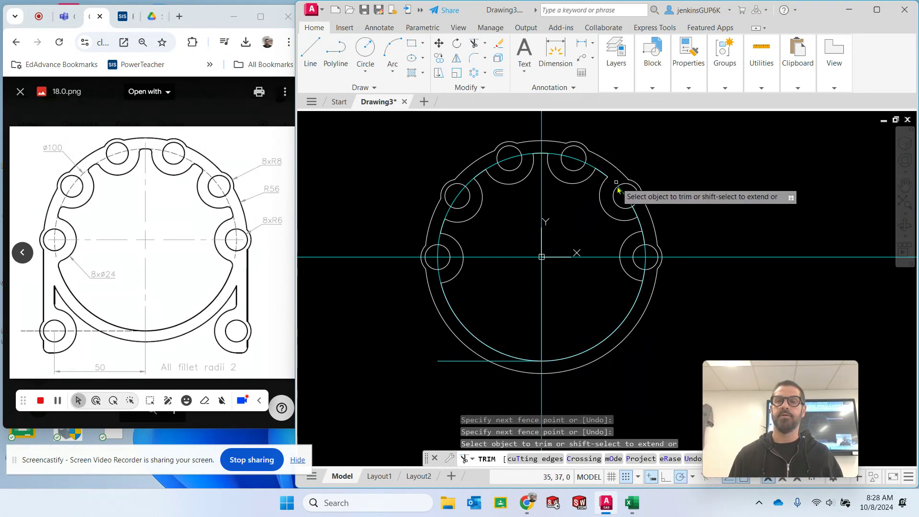
click(639, 210)
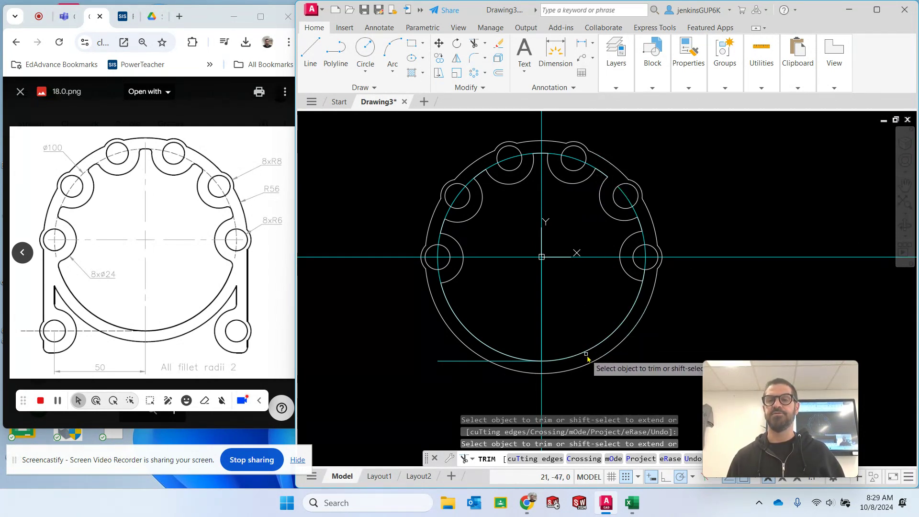
key(Escape)
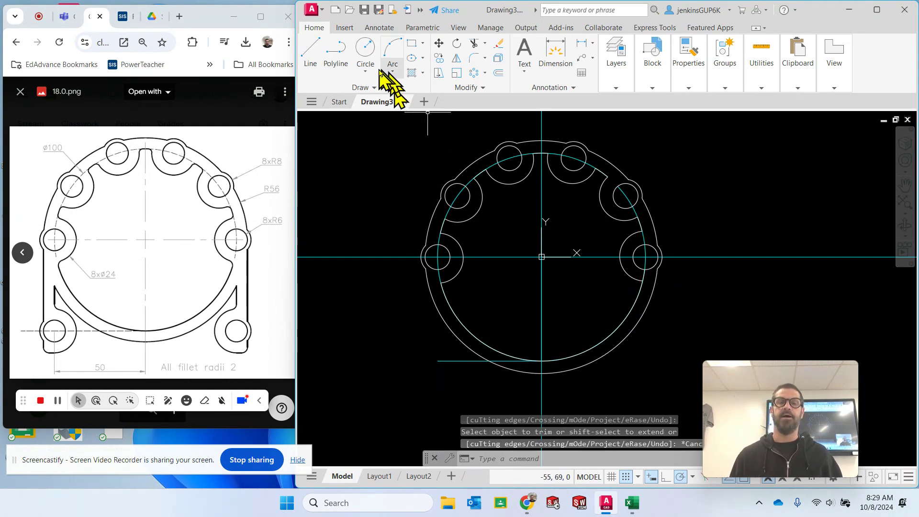
- Try to fillet the lower corner between the leftmost arrayed lobe and the radius 50 arc, with radius 2 and the Multiple option
click(475, 58)
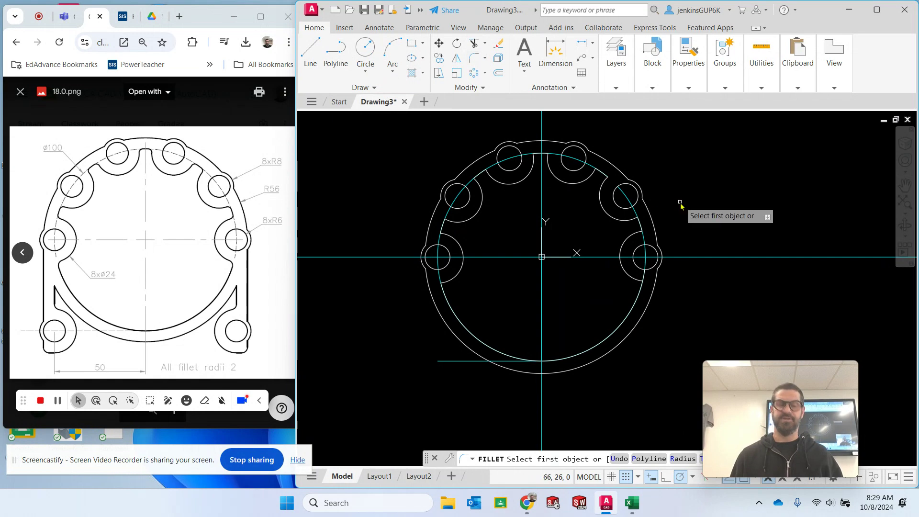
text(r)
key(Return)
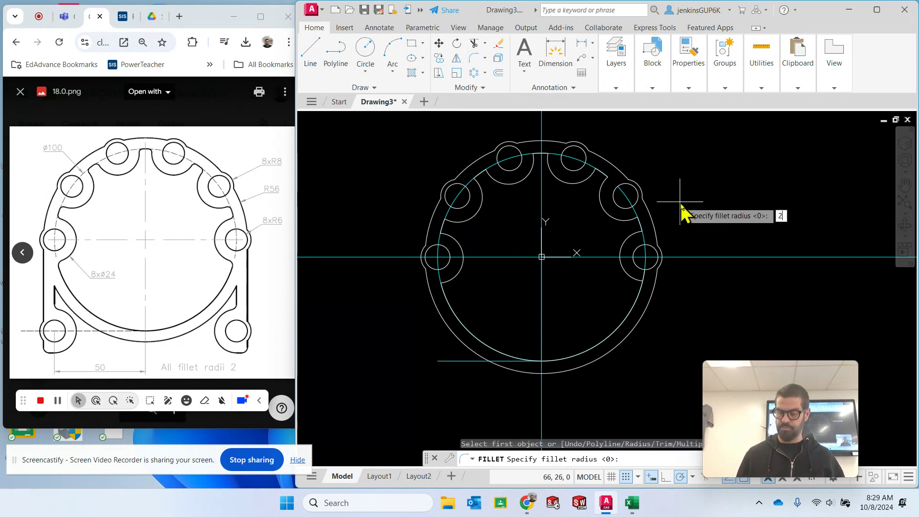
key(Return)
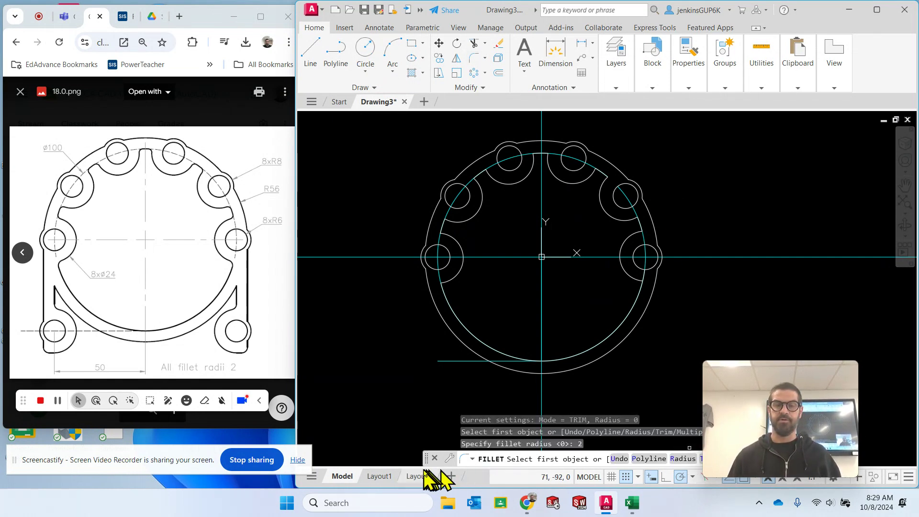
drag(427, 461, 326, 425)
click(654, 422)
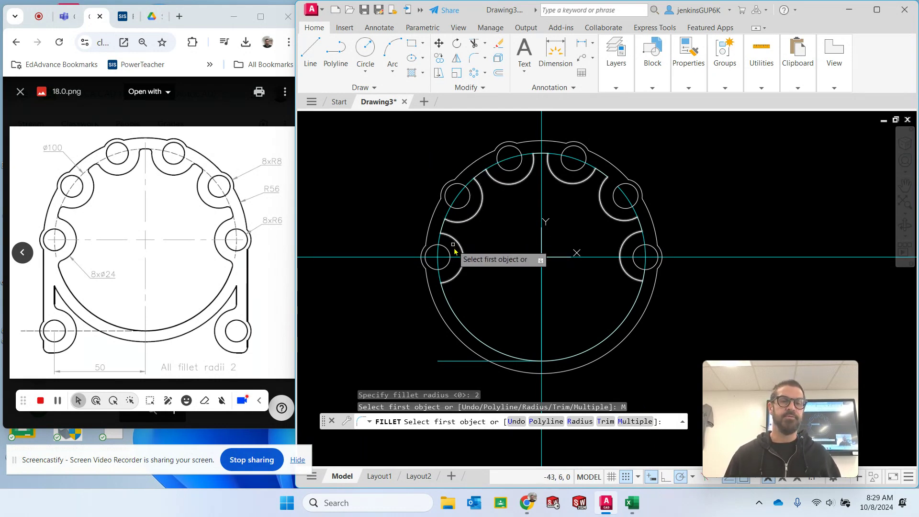
click(453, 283)
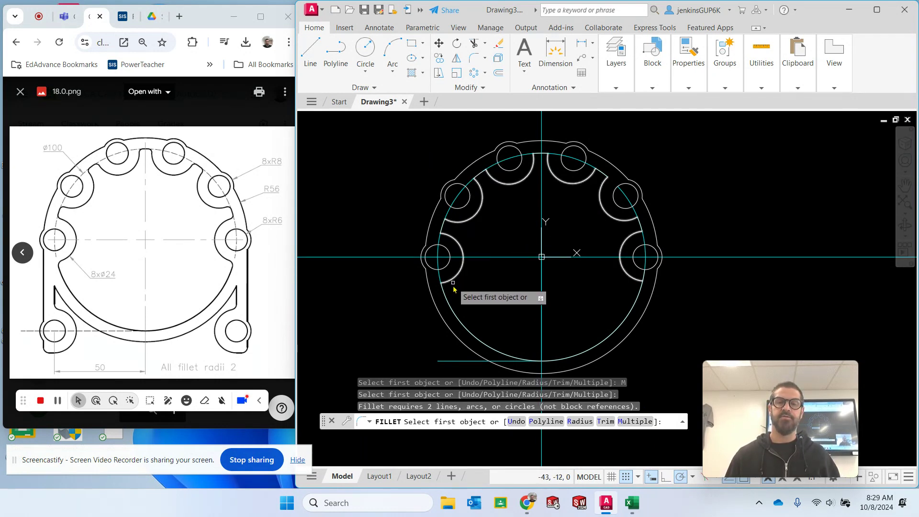
click(446, 293)
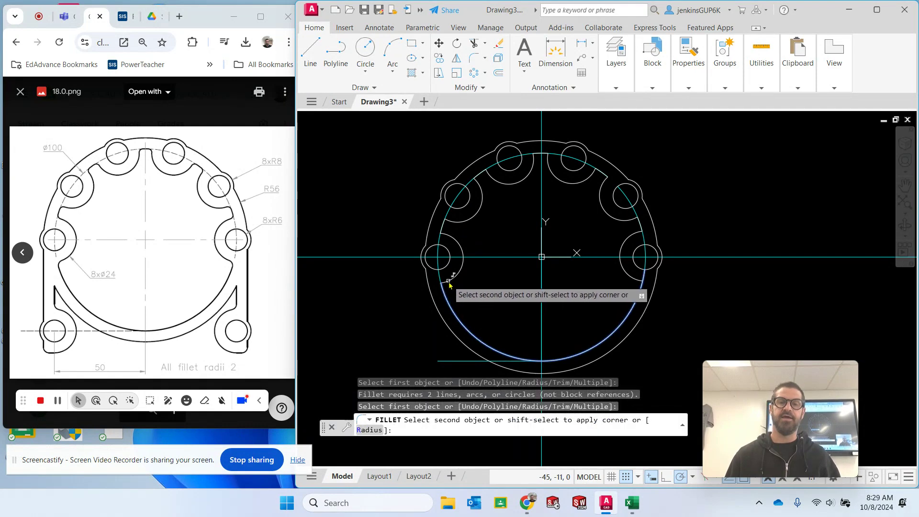
key(Escape)
key(Escape)
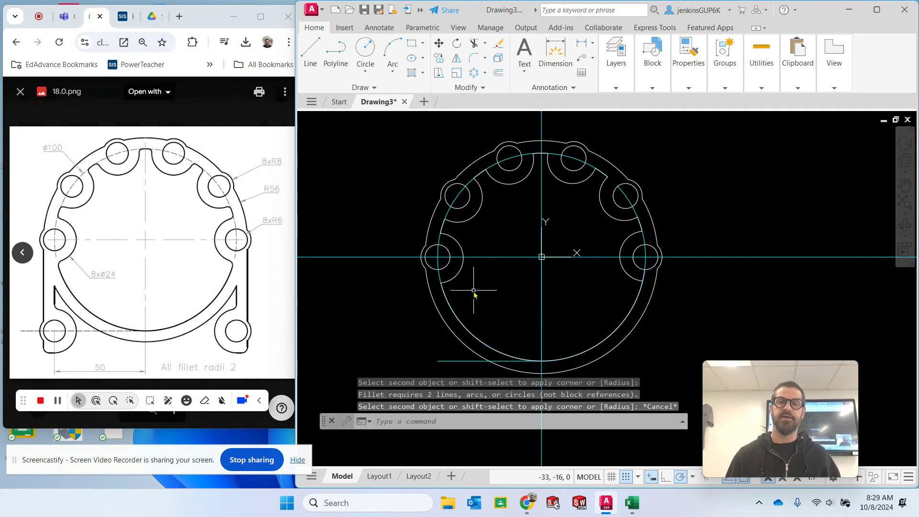
click(478, 54)
text(r)
key(Return)
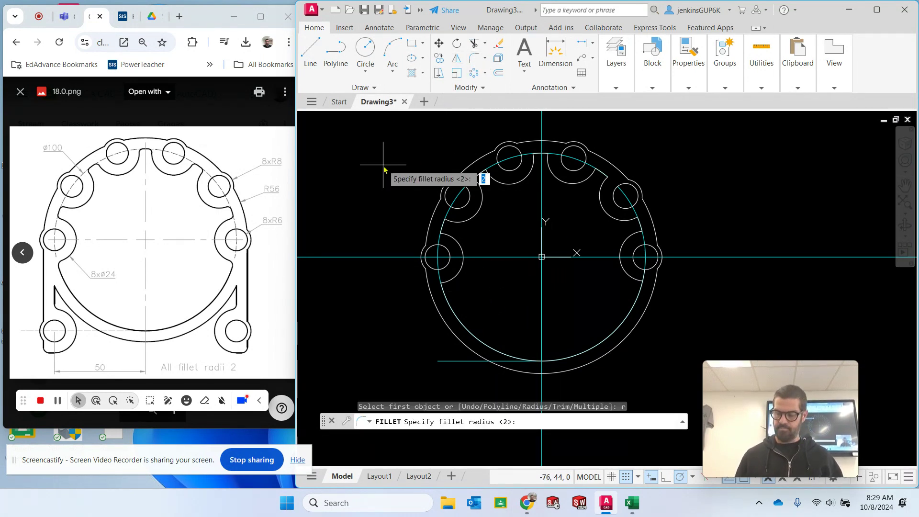
text(2)
key(Return)
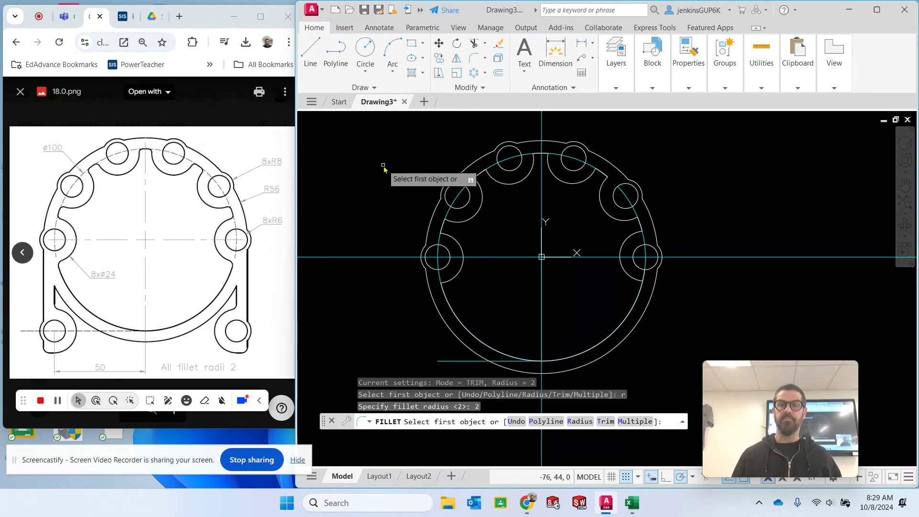
click(632, 422)
click(444, 292)
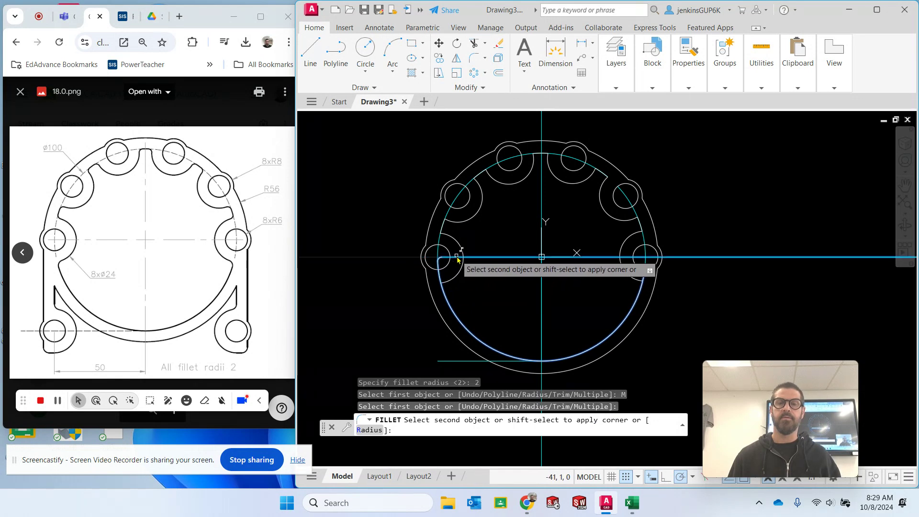
key(Escape)
key(Escape)
key(Escape)
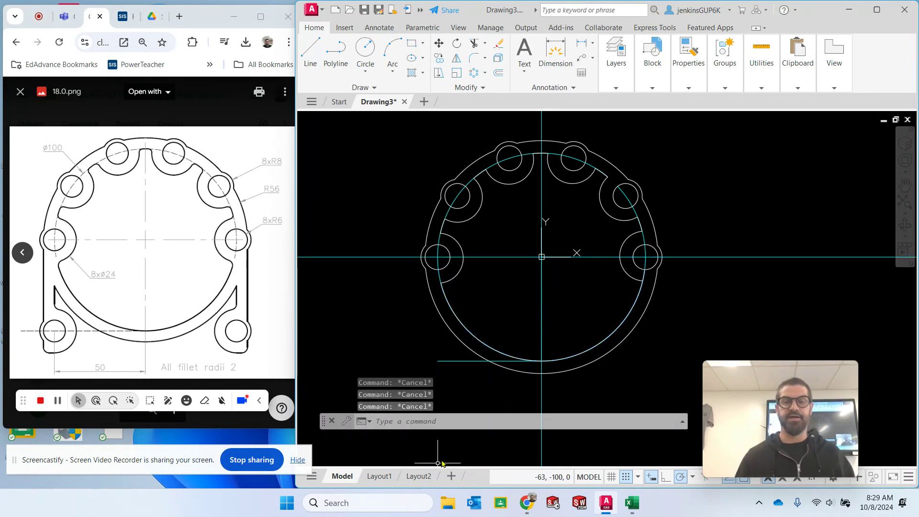
- Explode the polar array of radius 12 lobe arcs into separate arcs
click(477, 216)
key(Escape)
key(Escape)
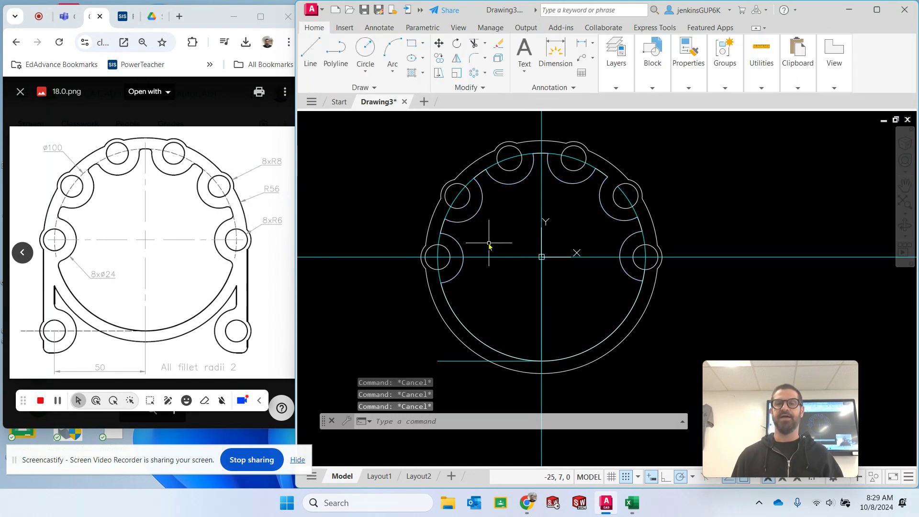
click(472, 219)
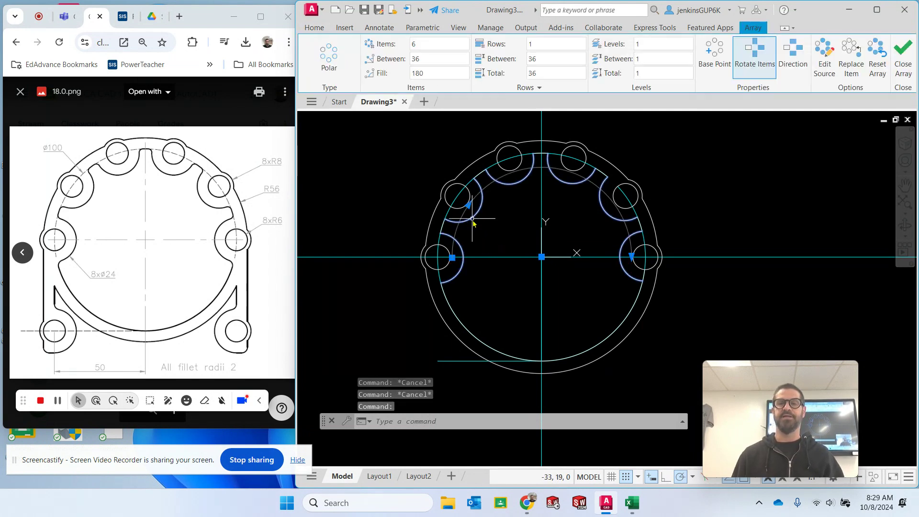
click(447, 422)
text(explode)
key(Return)
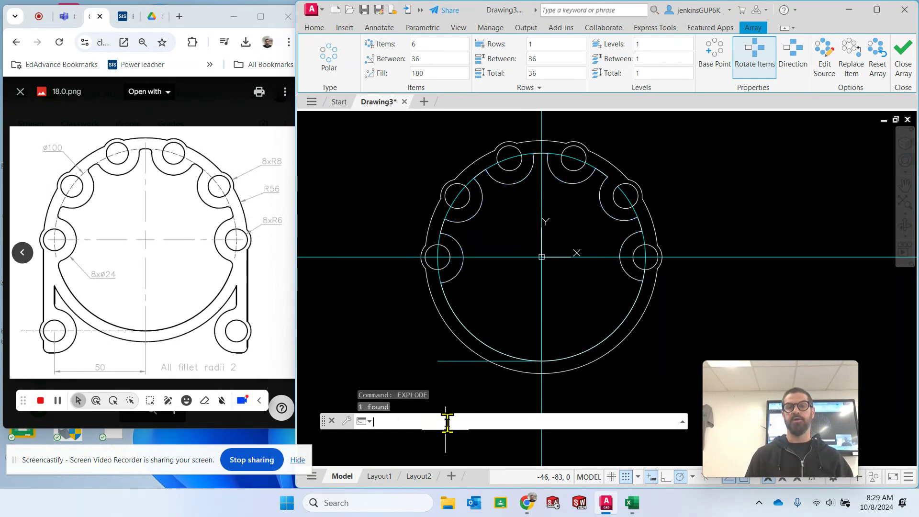
key(Escape)
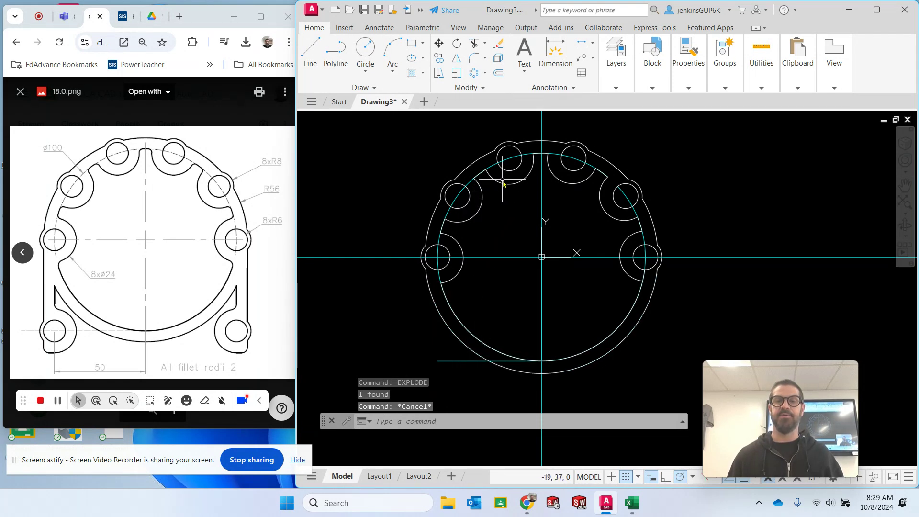
- Fillet both corners between the leftmost lobe and the radius 50 outline, using radius 2 and the Multiple option
click(473, 58)
text(r)
key(Return)
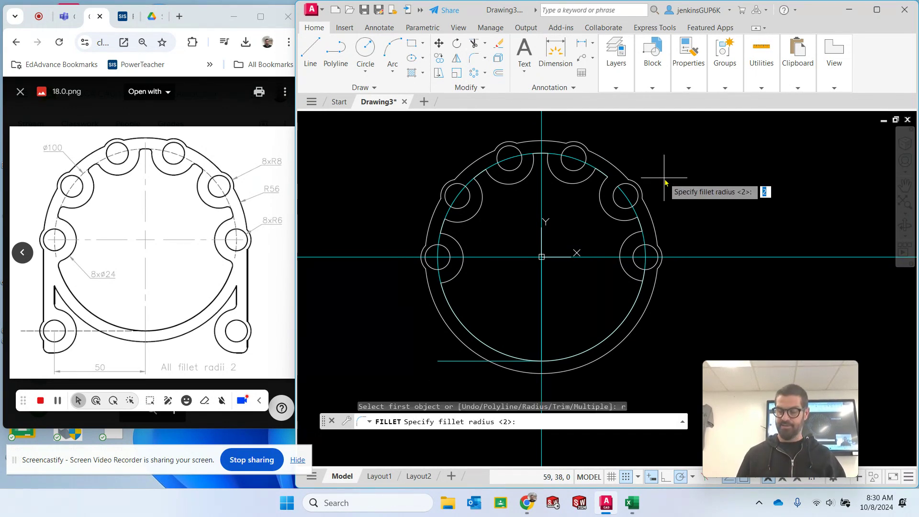
text(2)
key(Return)
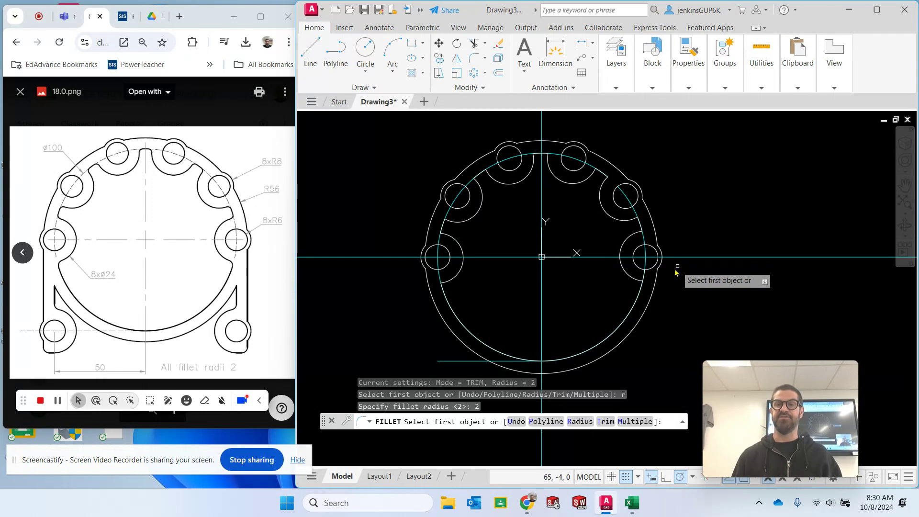
click(636, 421)
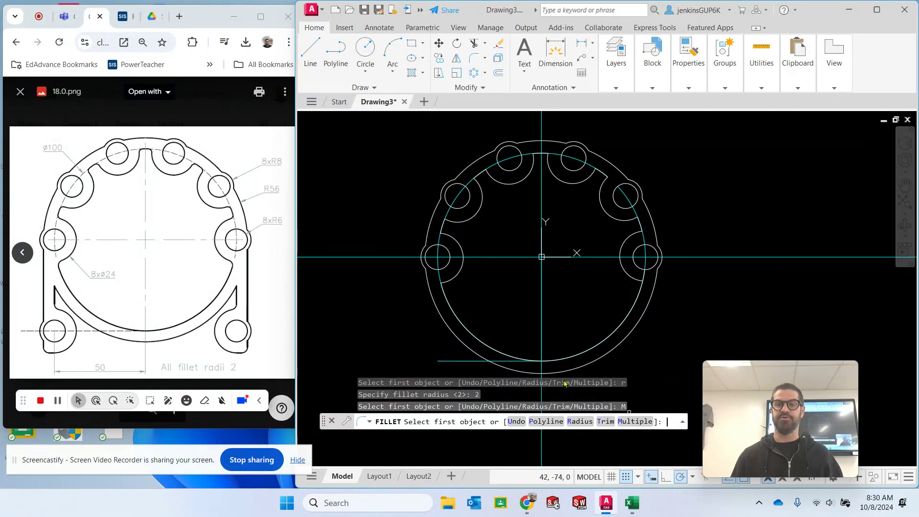
click(448, 283)
click(449, 277)
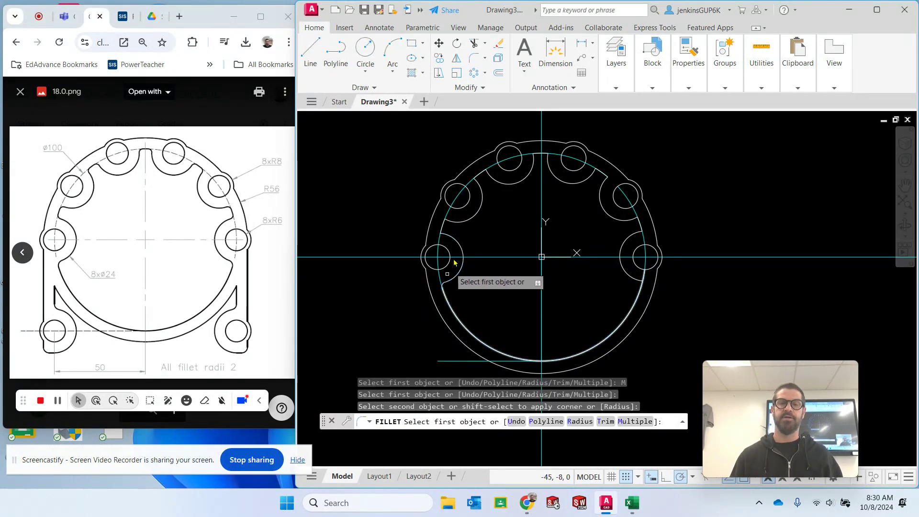
click(449, 235)
click(442, 229)
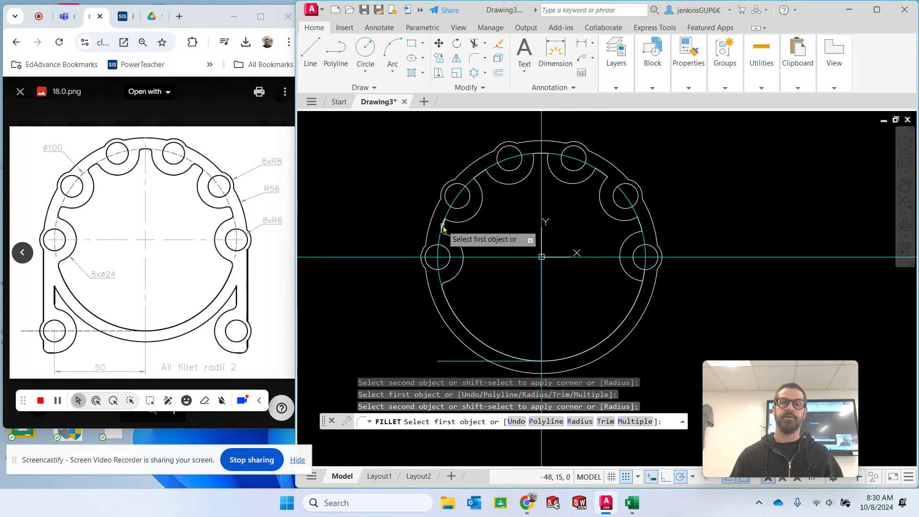
- Fillet both corners of each of the two upper-left lobes with the radius 50 arcs, continuing at radius 2
click(443, 227)
click(455, 222)
click(477, 182)
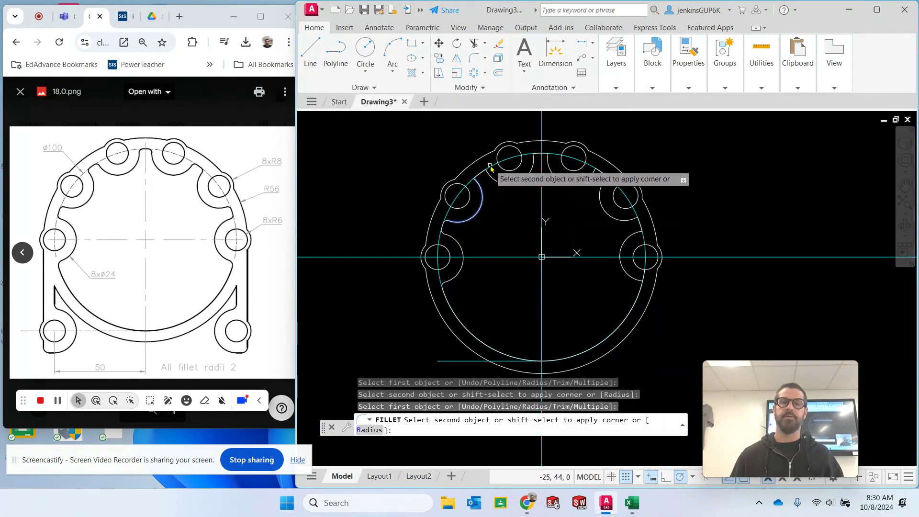
click(481, 175)
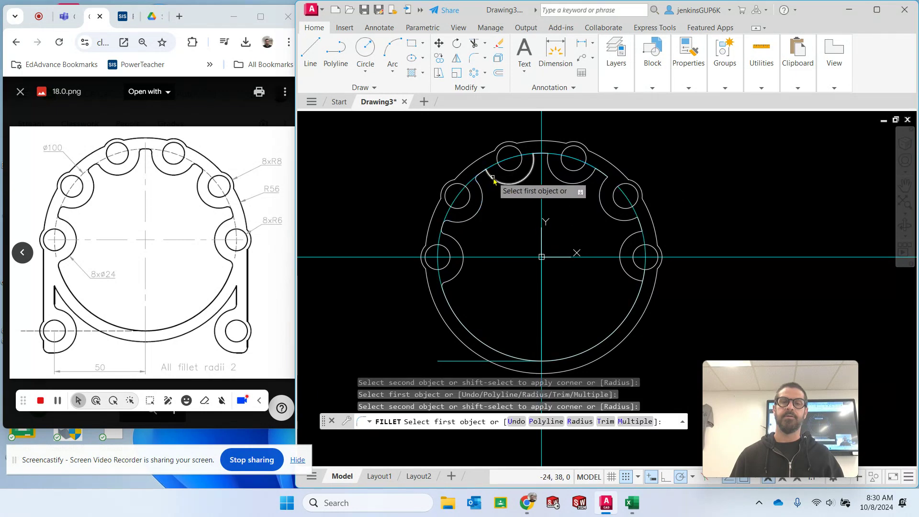
click(482, 176)
click(525, 167)
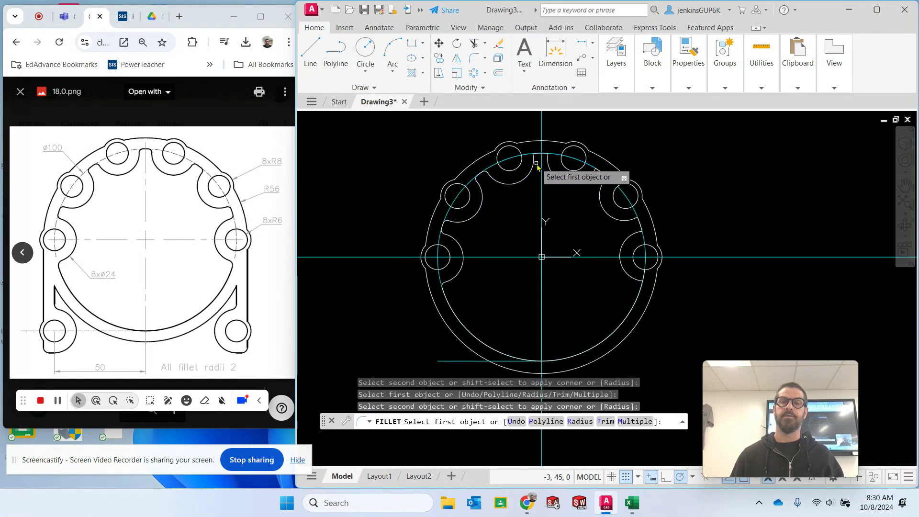
click(536, 164)
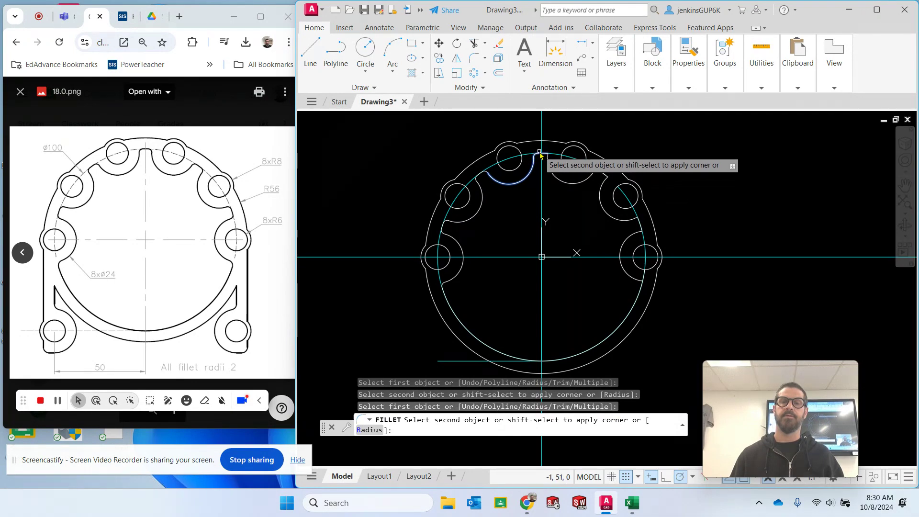
click(539, 153)
- Fillet both corners of each of the three right-hand lobes with the radius 50 arcs at radius 2, and finish the fillets
click(544, 154)
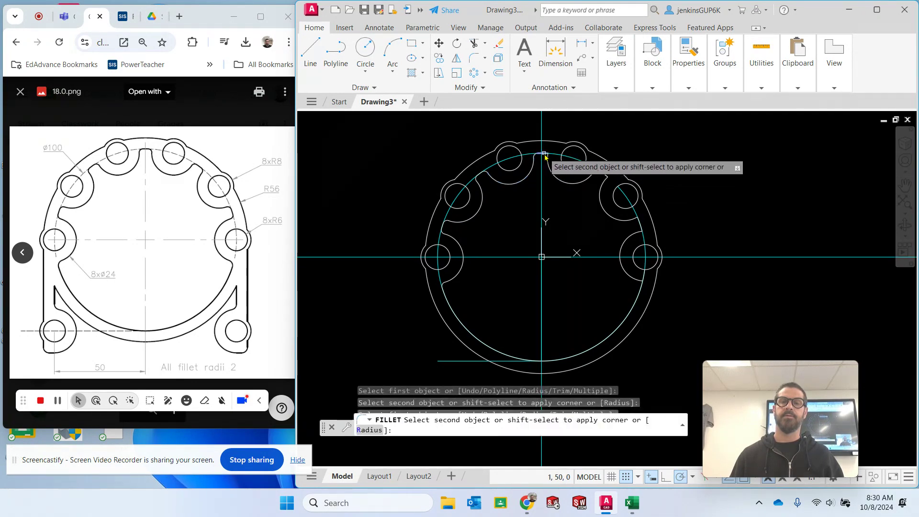
click(545, 156)
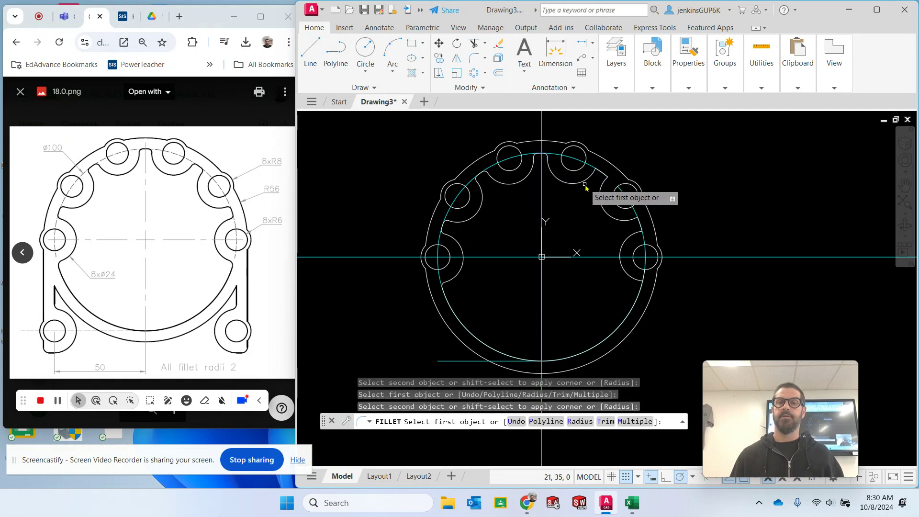
click(585, 184)
click(602, 175)
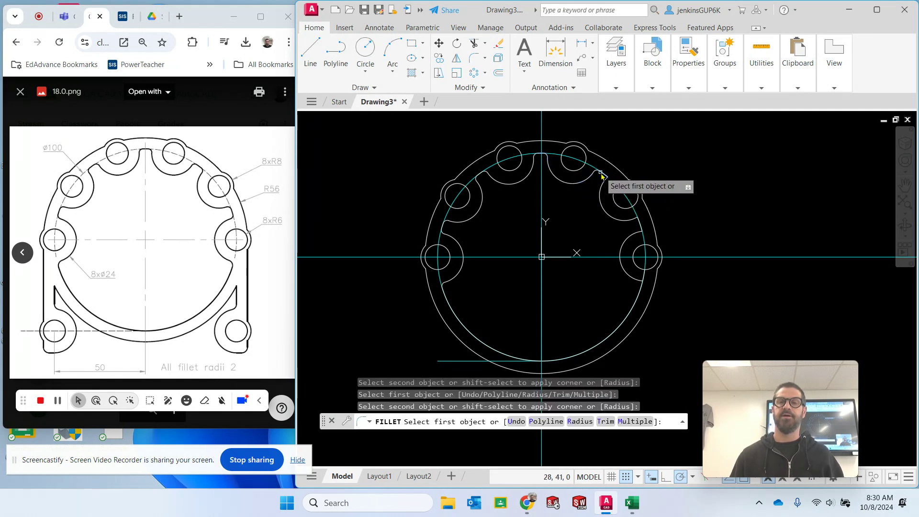
click(604, 175)
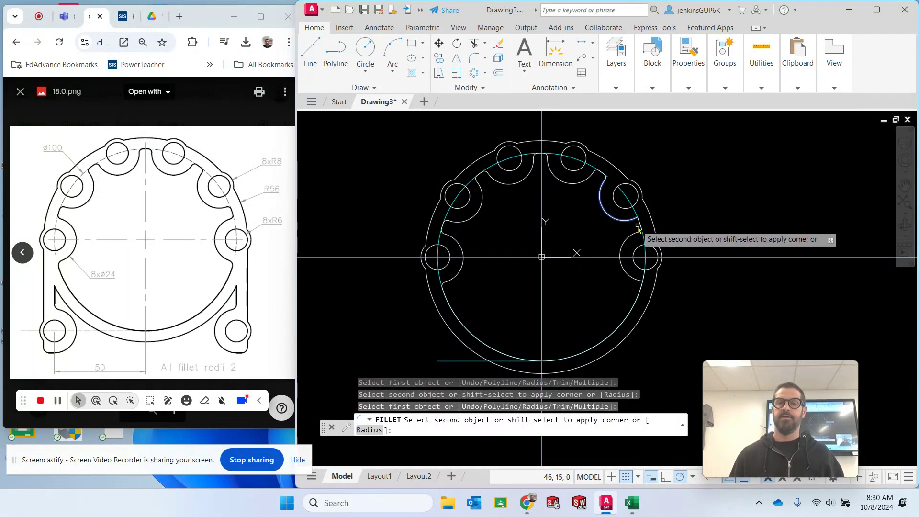
click(636, 224)
click(635, 240)
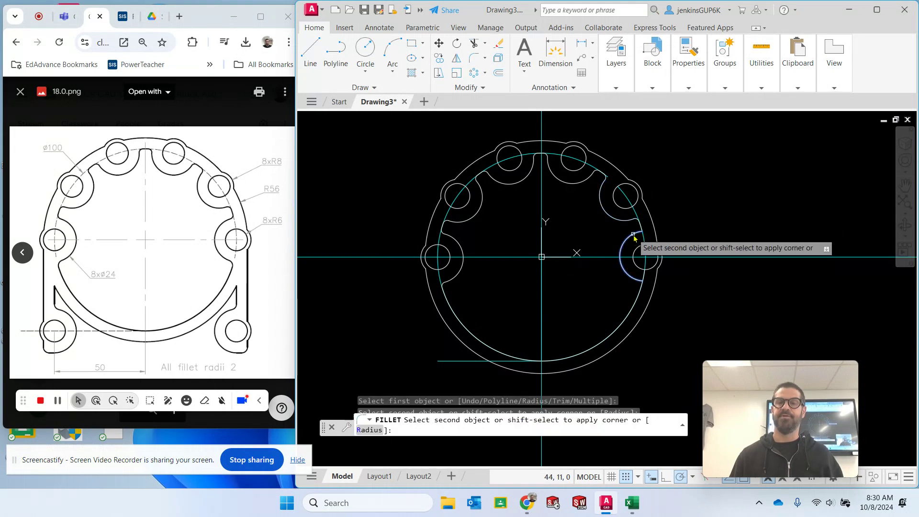
click(621, 271)
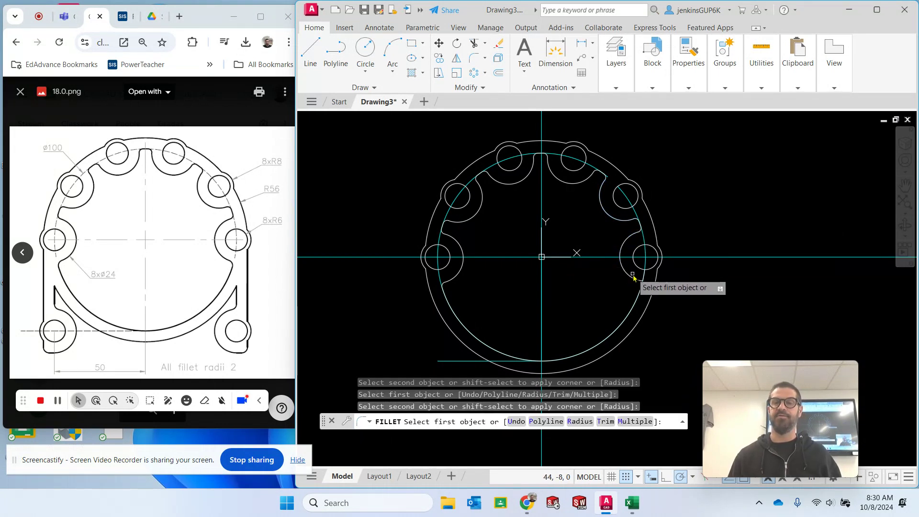
click(632, 280)
click(636, 295)
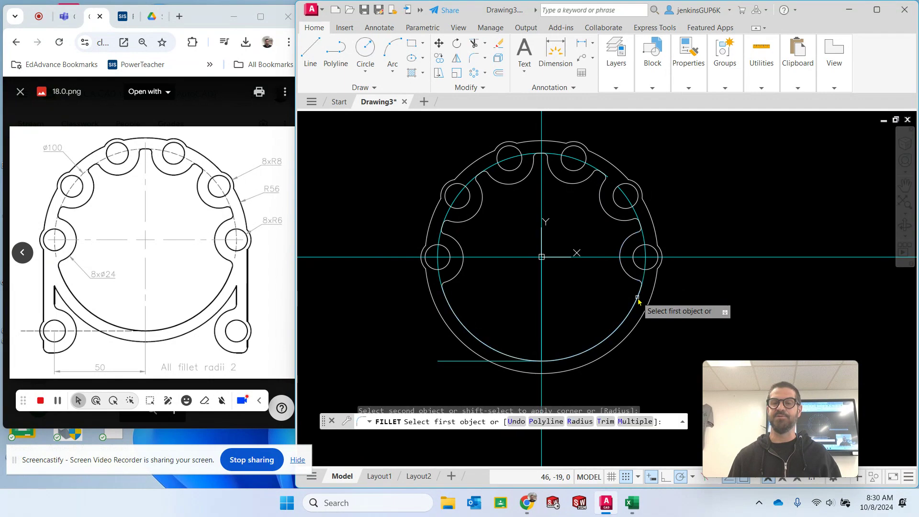
key(Escape)
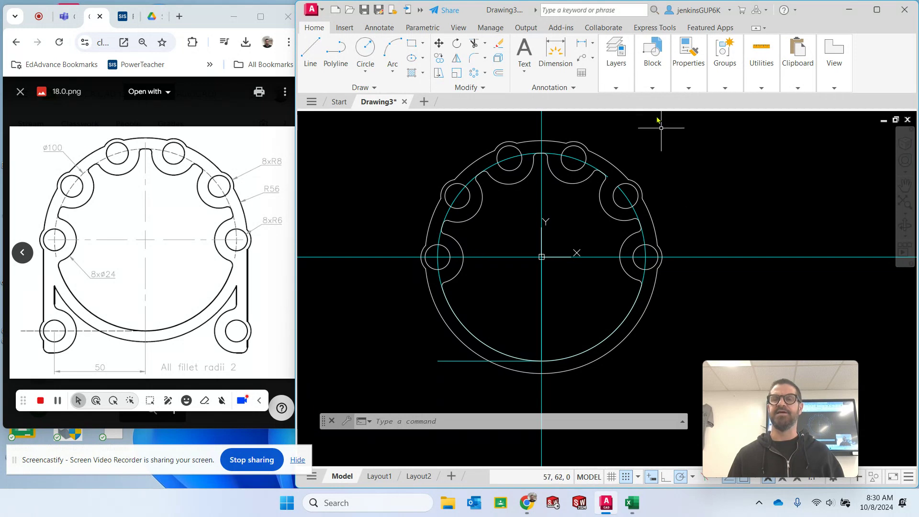
- On the Construction layer, draw a 56-long horizontal line from the origin toward the leftmost lobe
click(655, 76)
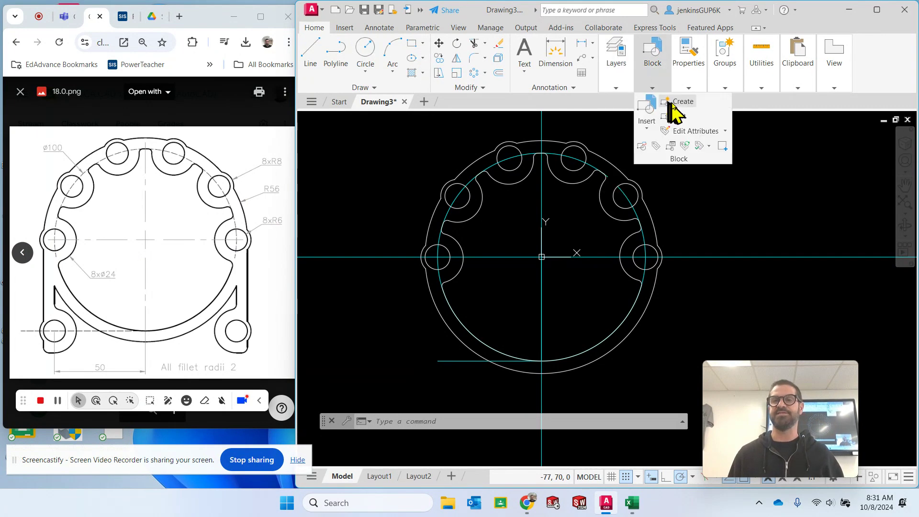
mouse_move(619, 85)
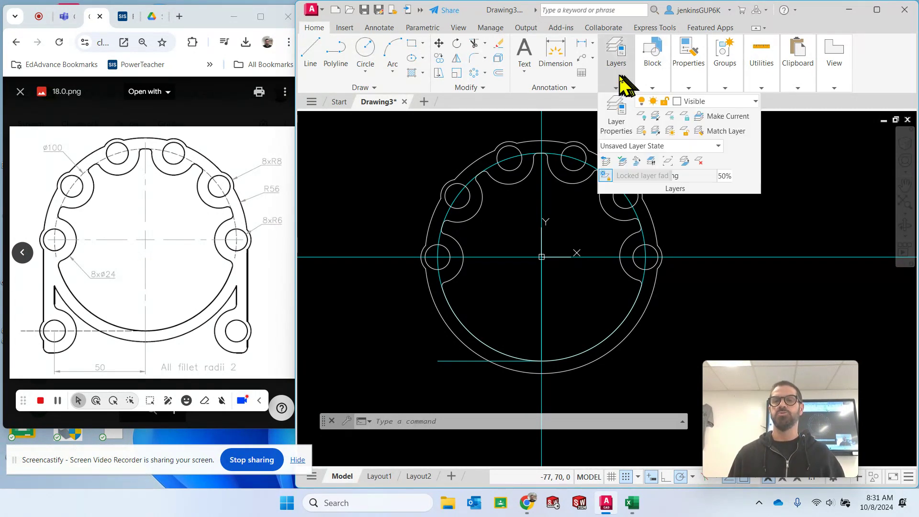
click(689, 102)
click(721, 145)
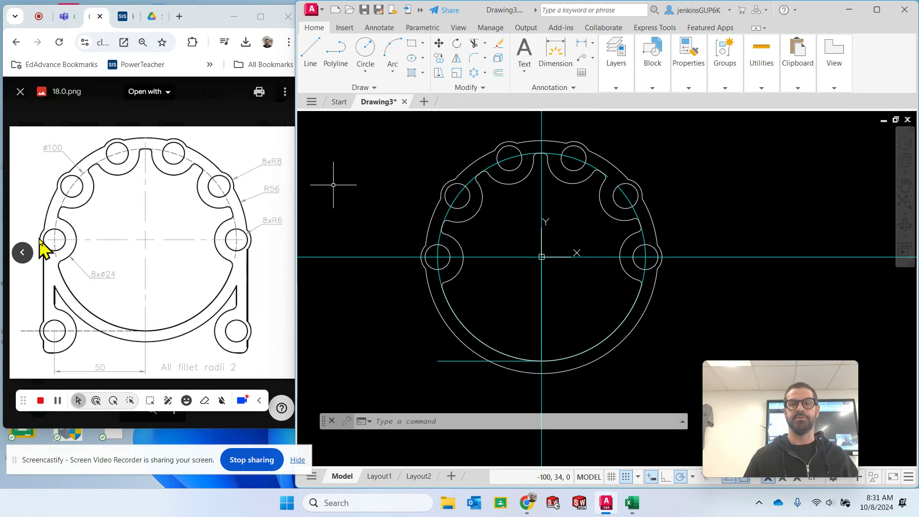
click(310, 52)
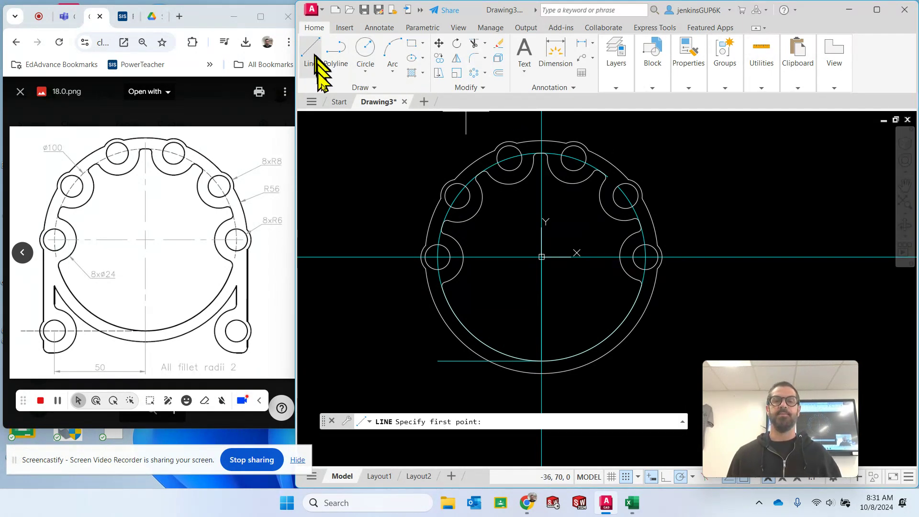
click(542, 257)
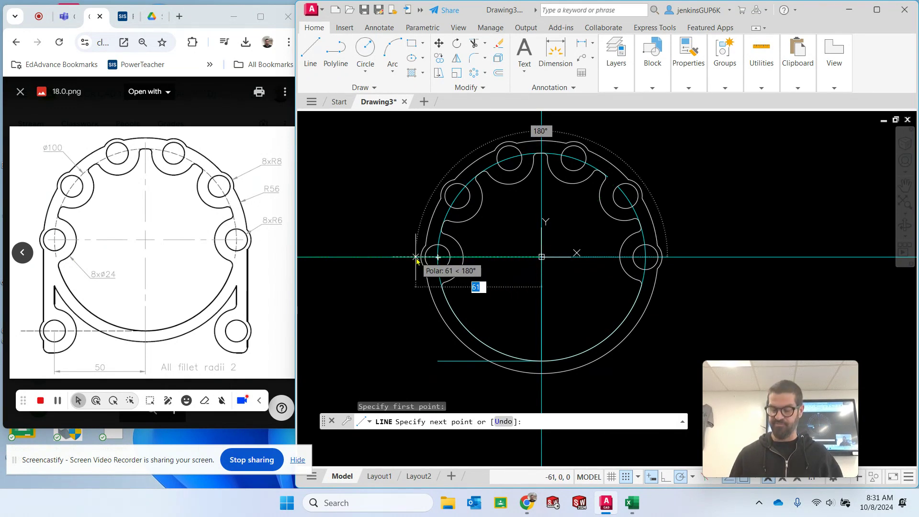
text(56)
key(Return)
key(Escape)
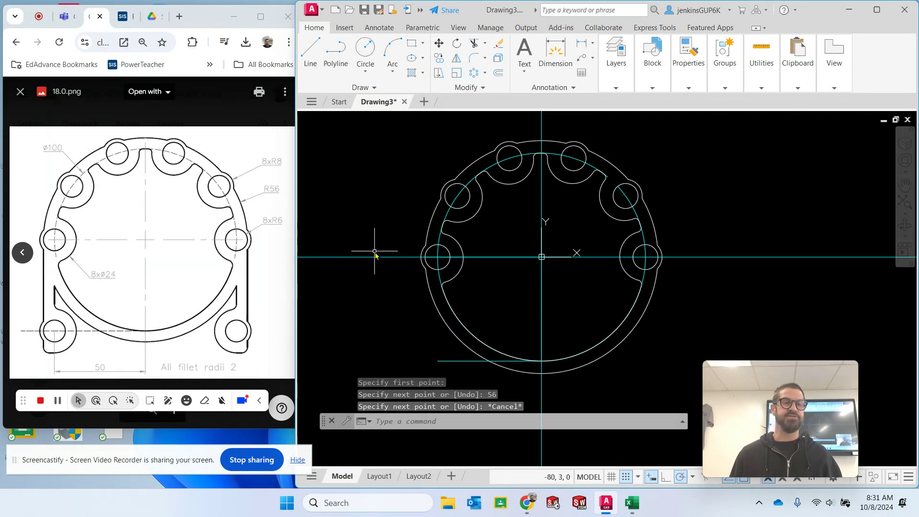
- Make the Visible layer current
click(616, 62)
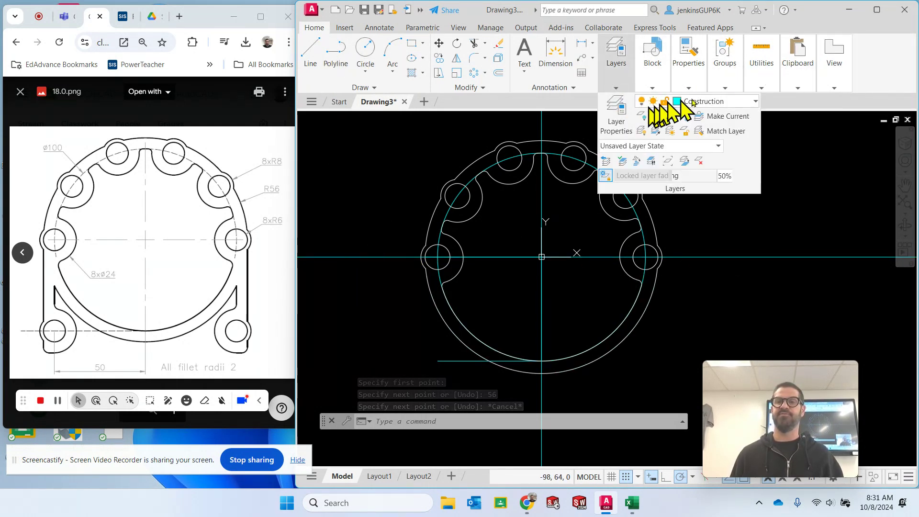
click(728, 102)
click(705, 217)
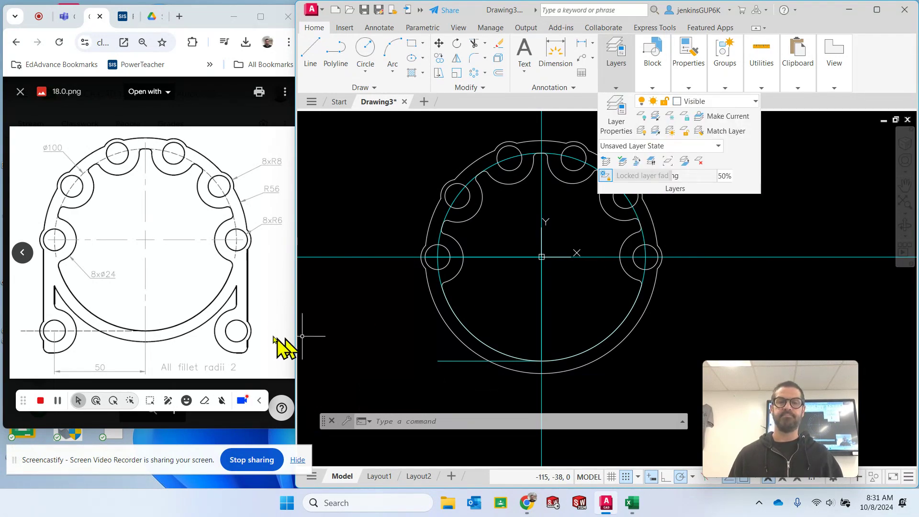
- Make layer 0 the current layer
scroll(421, 261, up, 6)
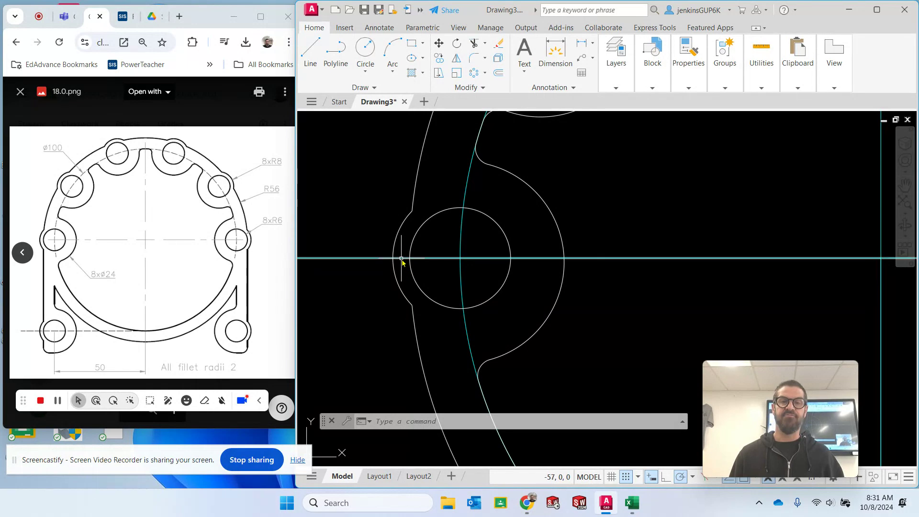
key(Escape)
key(Escape)
click(652, 62)
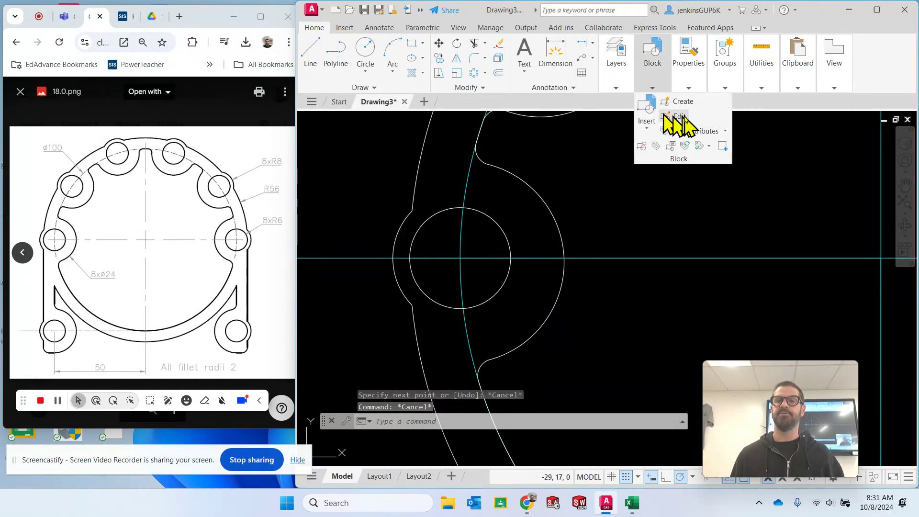
click(623, 82)
click(694, 102)
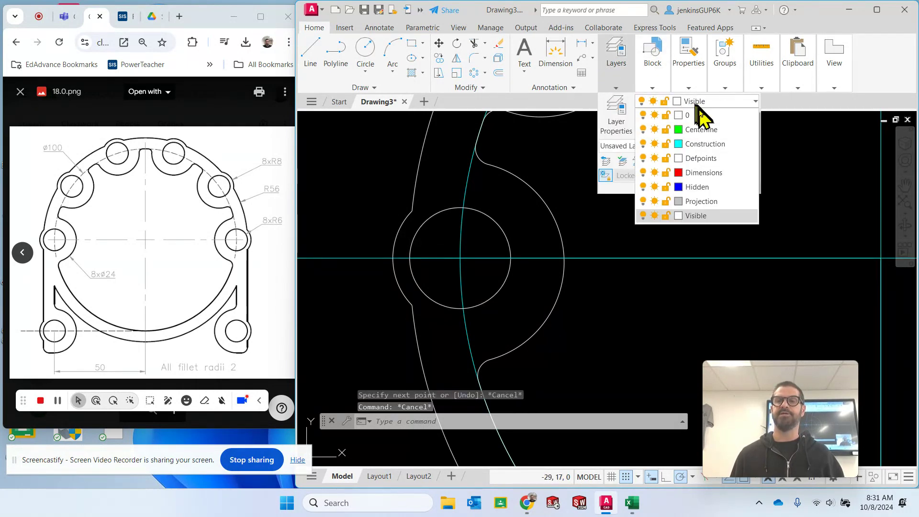
click(704, 129)
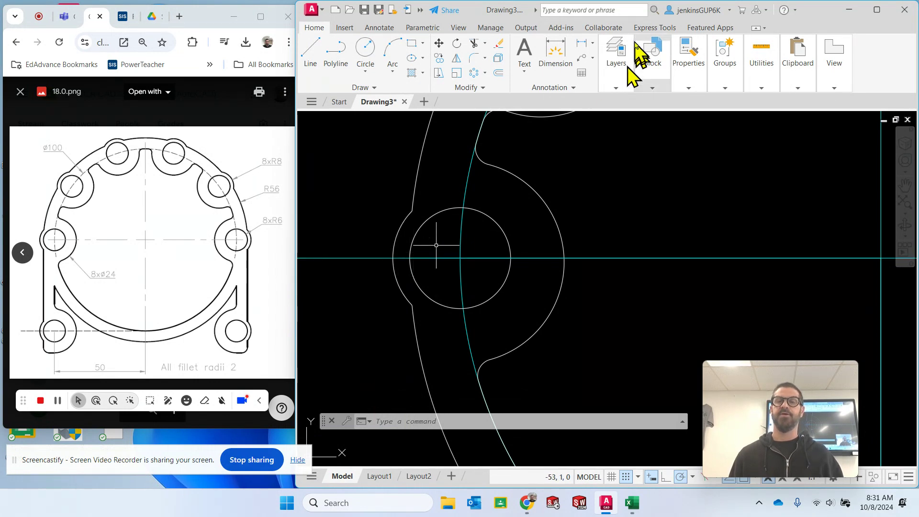
click(652, 67)
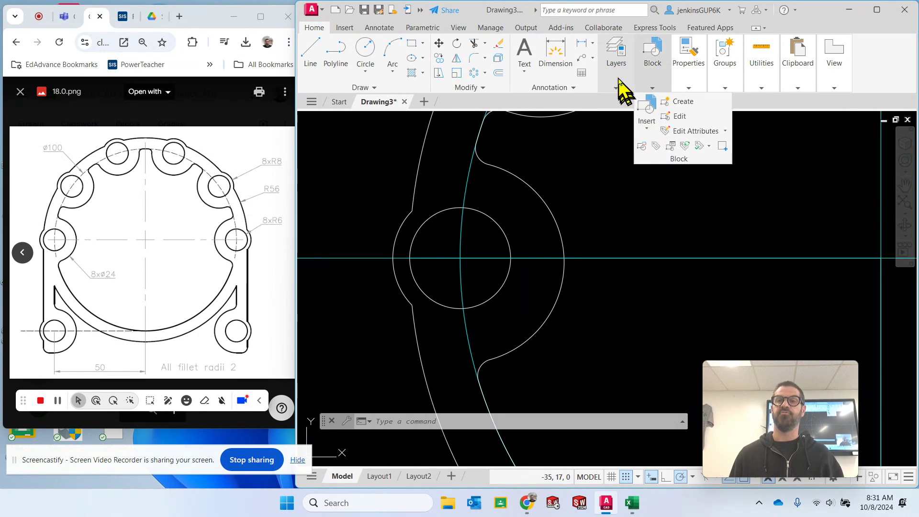
key(Escape)
key(Escape)
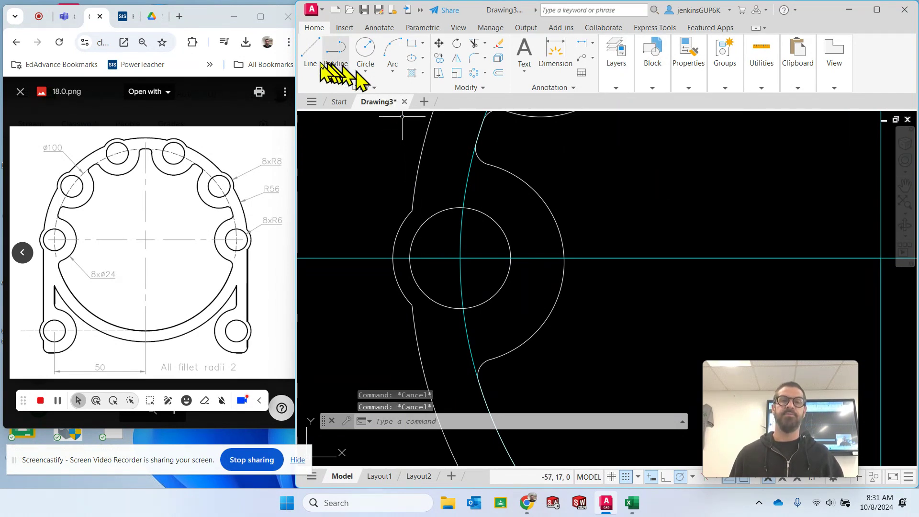
click(311, 55)
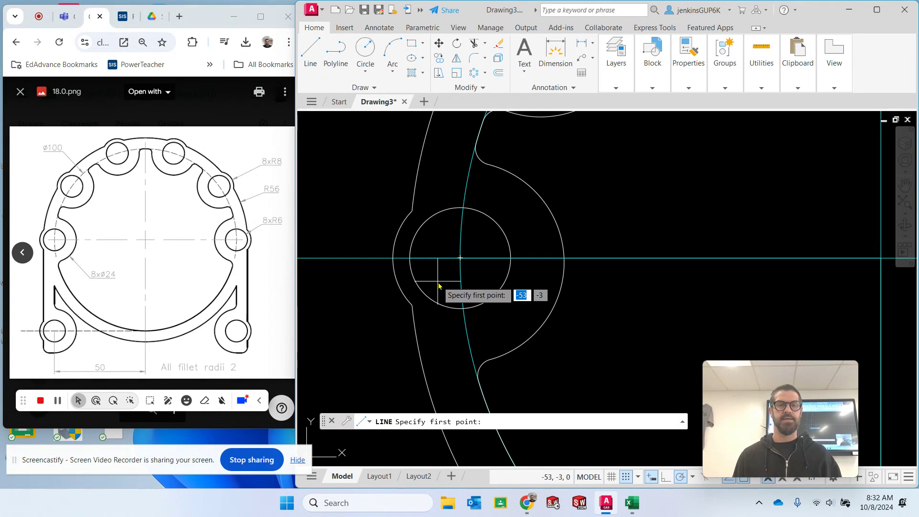
key(Escape)
scroll(624, 309, down, 2)
scroll(573, 225, down, 2)
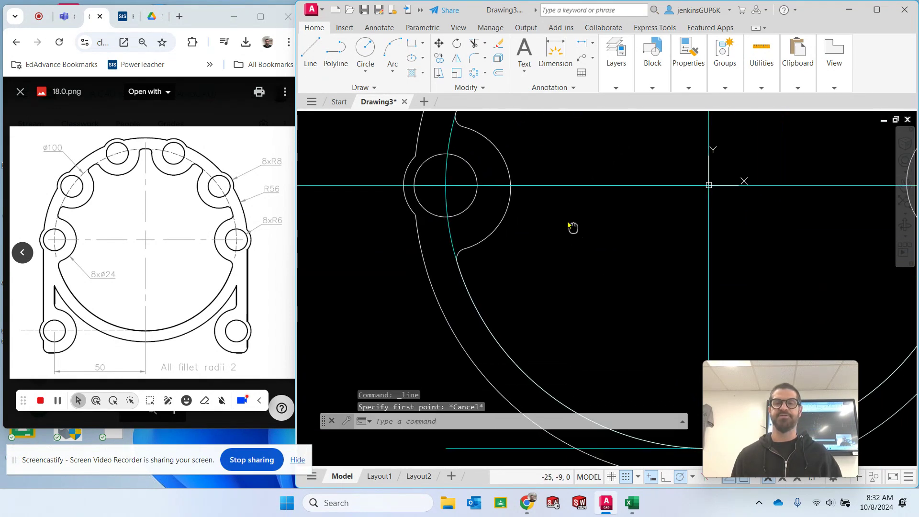
scroll(538, 197, down, 1)
scroll(537, 199, down, 2)
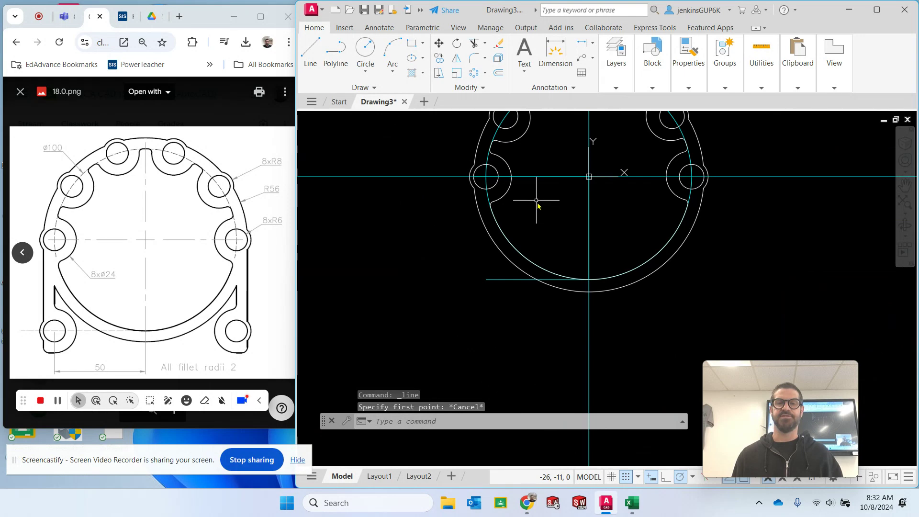
- Draw a radius 6 circle centred on the left end of the lower horizontal construction line
click(364, 53)
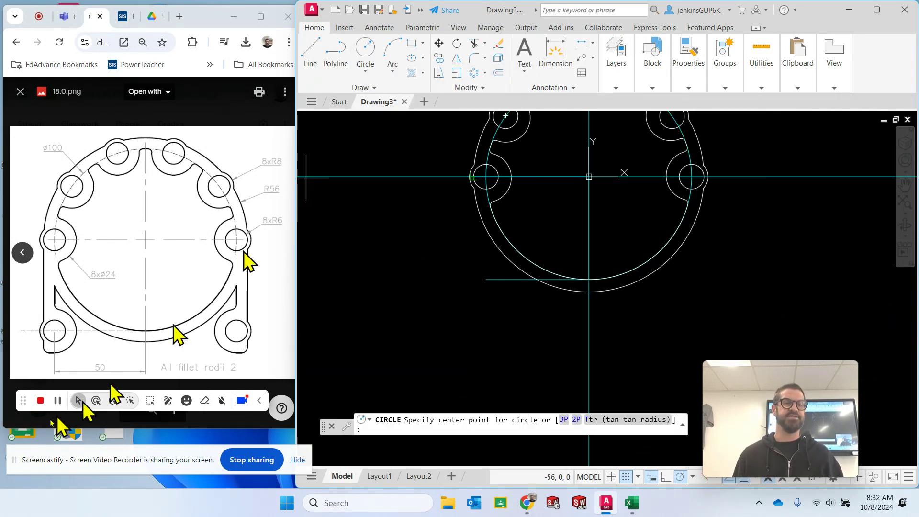
click(487, 286)
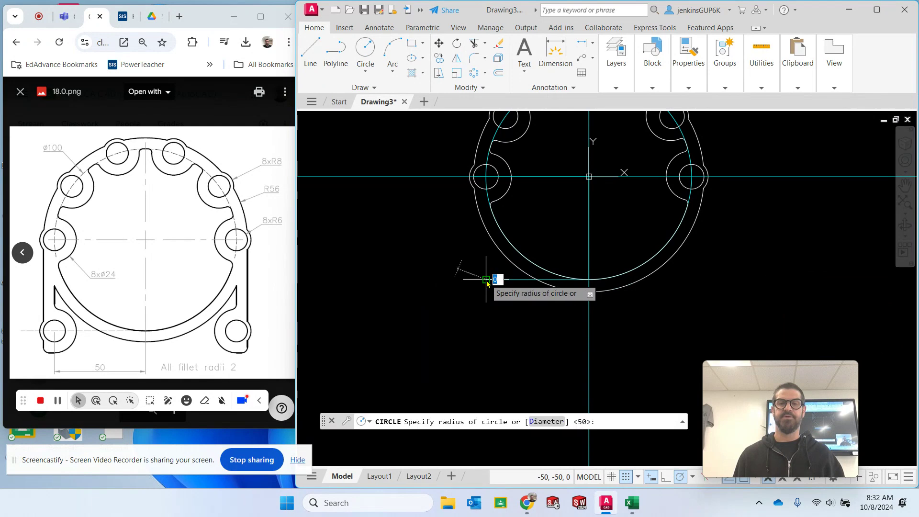
text(6)
key(Return)
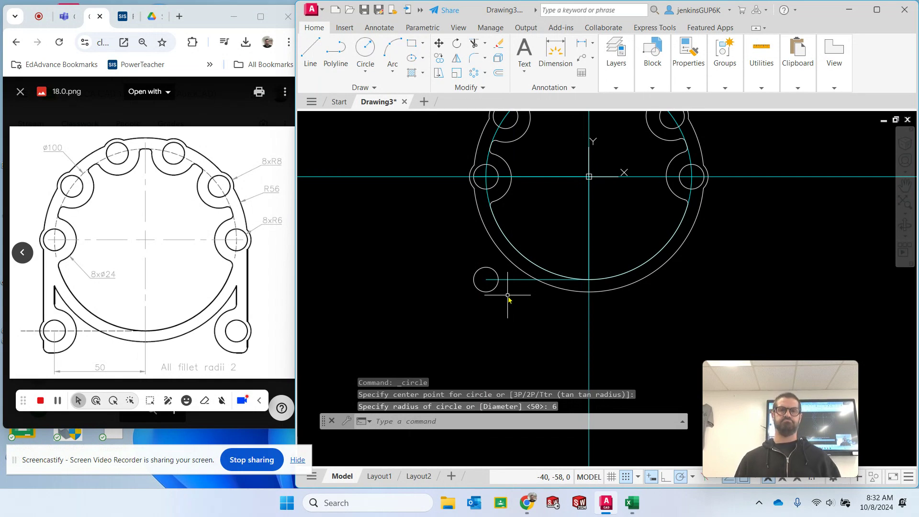
- Undo the last circle
click(472, 250)
key(Escape)
click(463, 255)
right_click(441, 262)
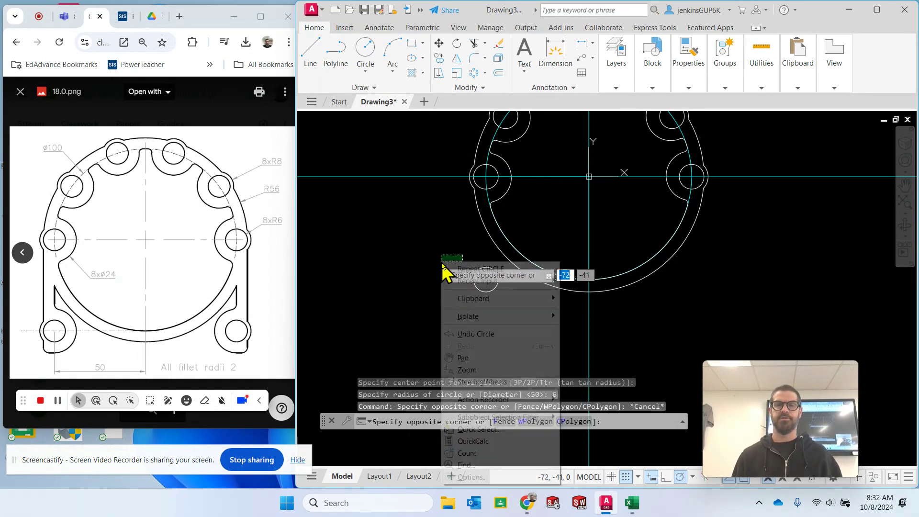
key(Escape)
right_click(426, 259)
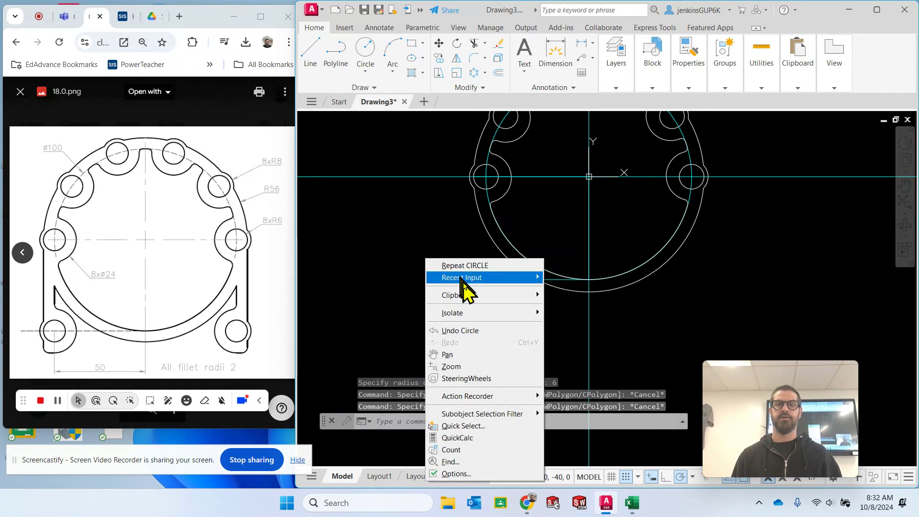
click(481, 330)
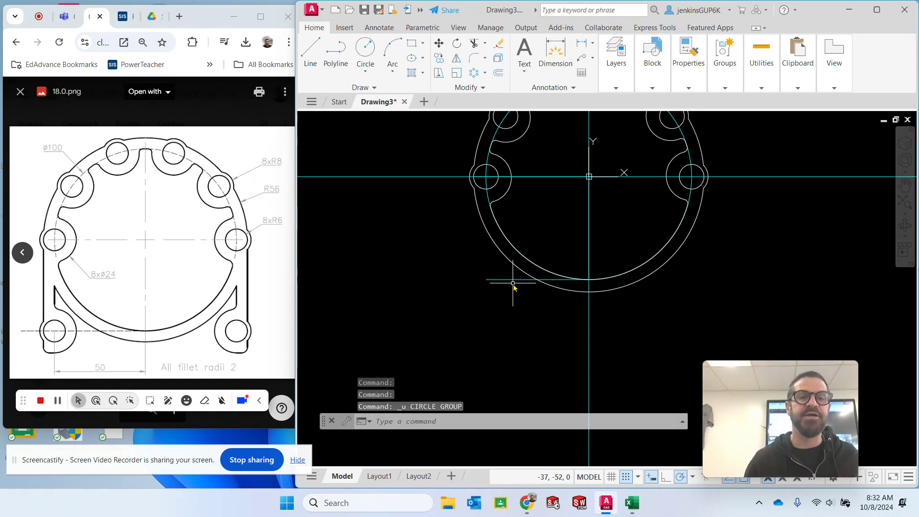
- Draw the lower-left leg's hole as a radius 6 circle centred on the left end of the lower construction line
click(365, 50)
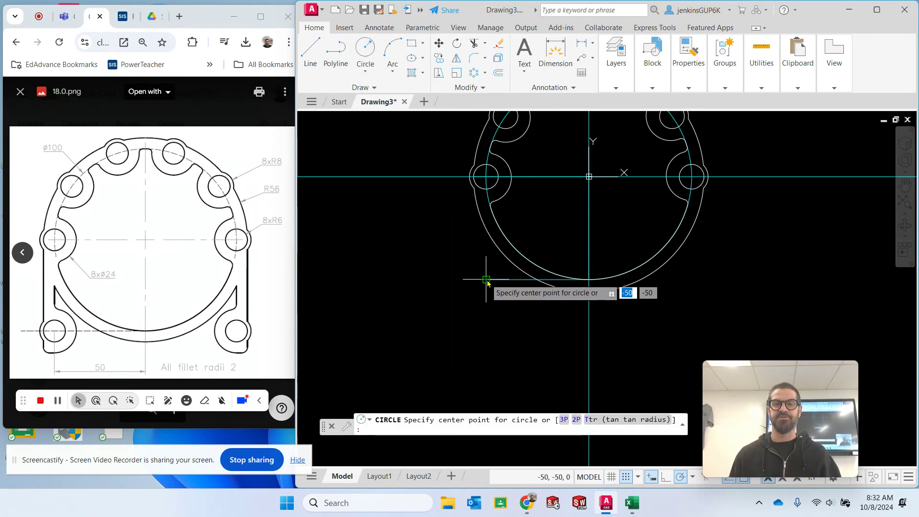
click(487, 279)
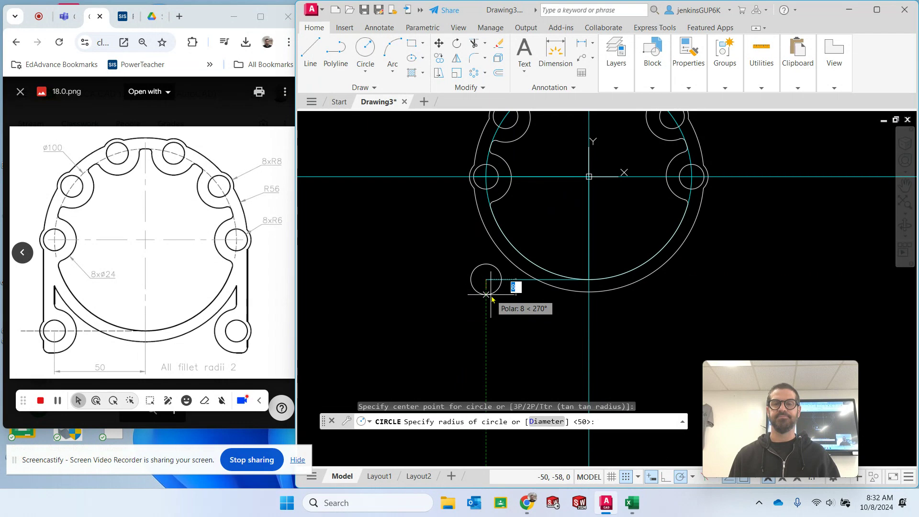
text(6)
key(Return)
key(Escape)
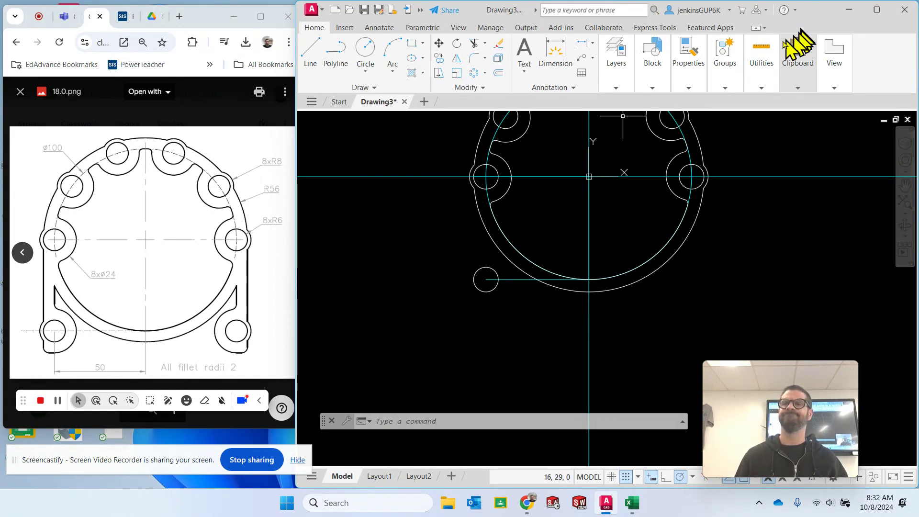
- Measure the radius of the leftmost lobe's hole on the horizontal axis
mouse_move(762, 70)
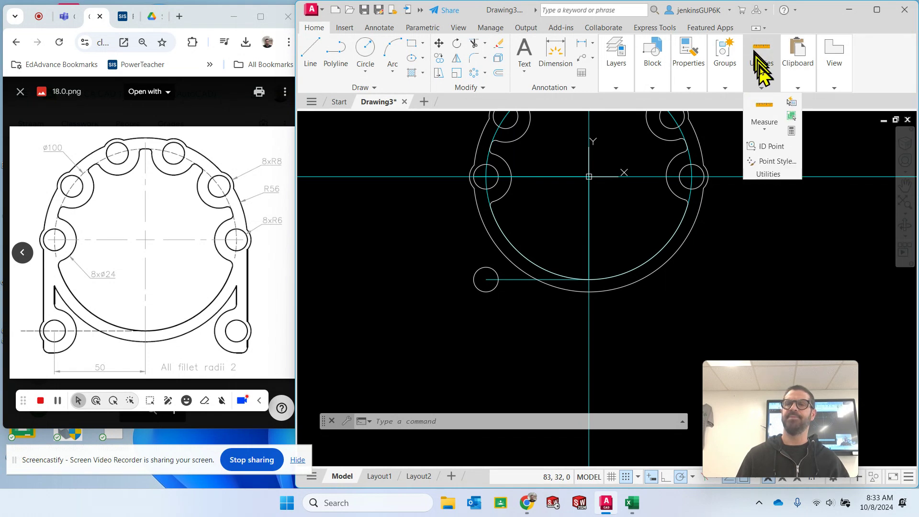
click(765, 125)
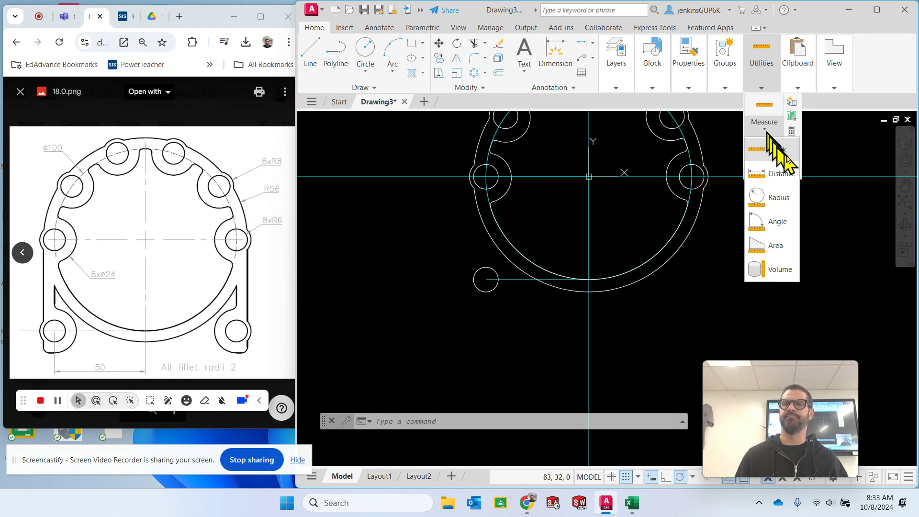
click(786, 198)
click(493, 186)
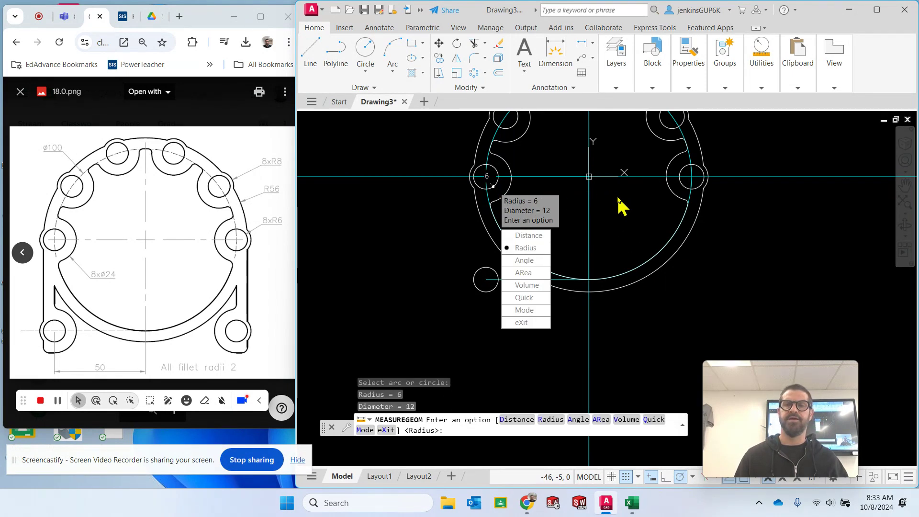
key(Escape)
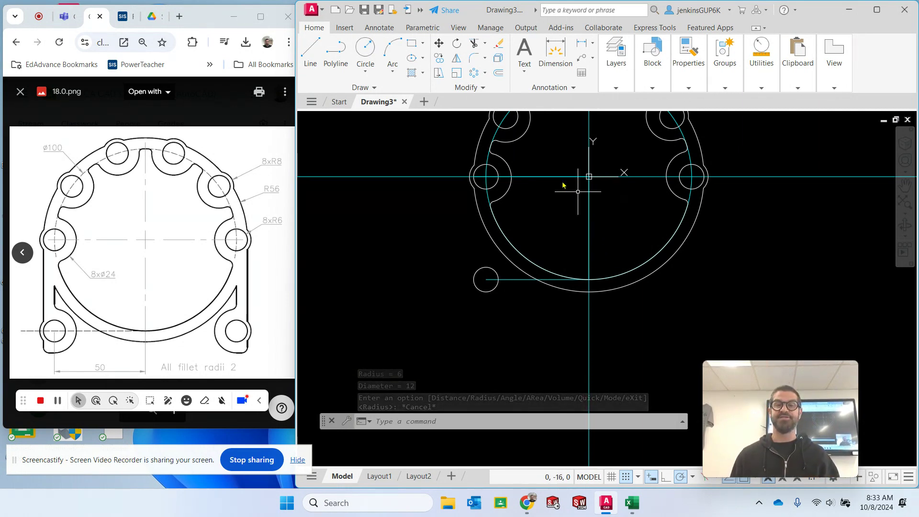
key(Escape)
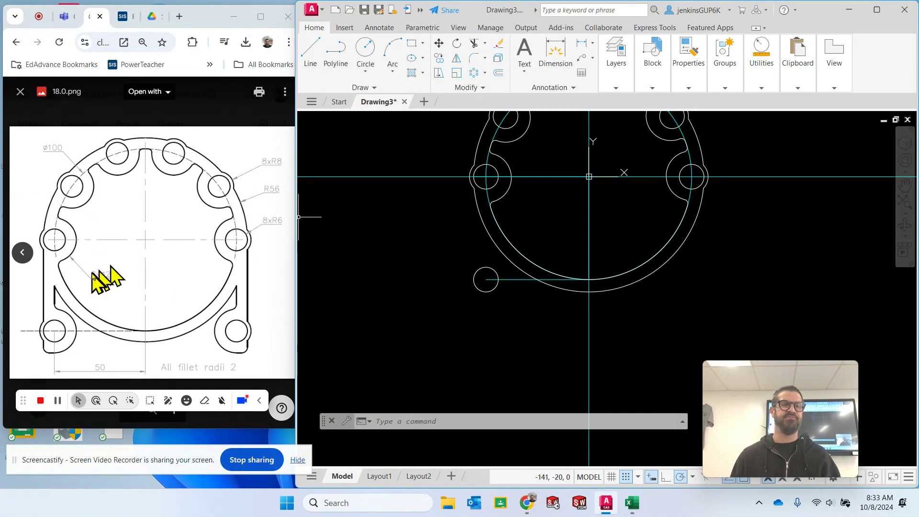
- Draw a radius 12 circle concentric with the lower-left leg's hole
click(364, 71)
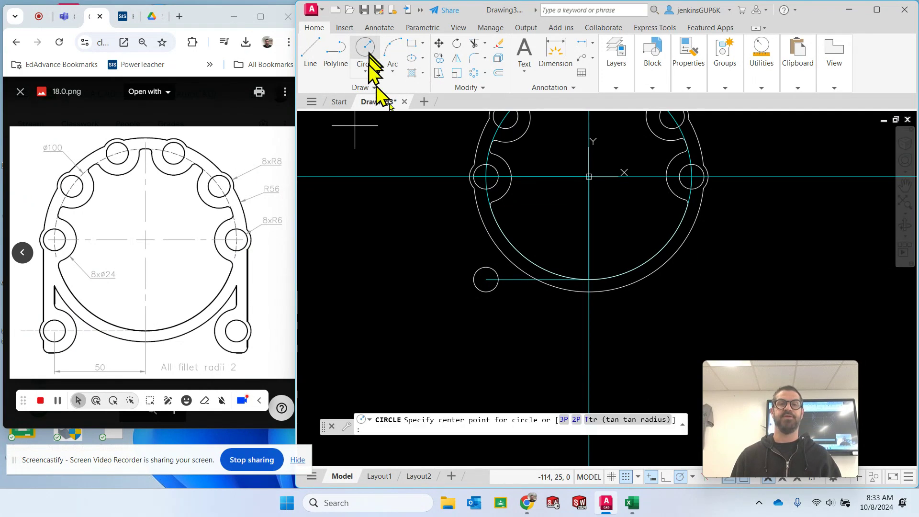
click(487, 279)
text(12)
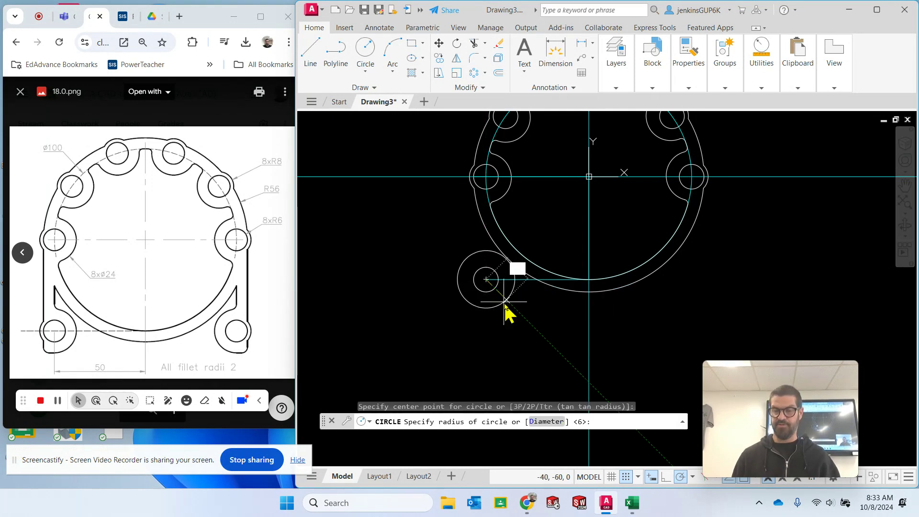
key(Return)
key(Escape)
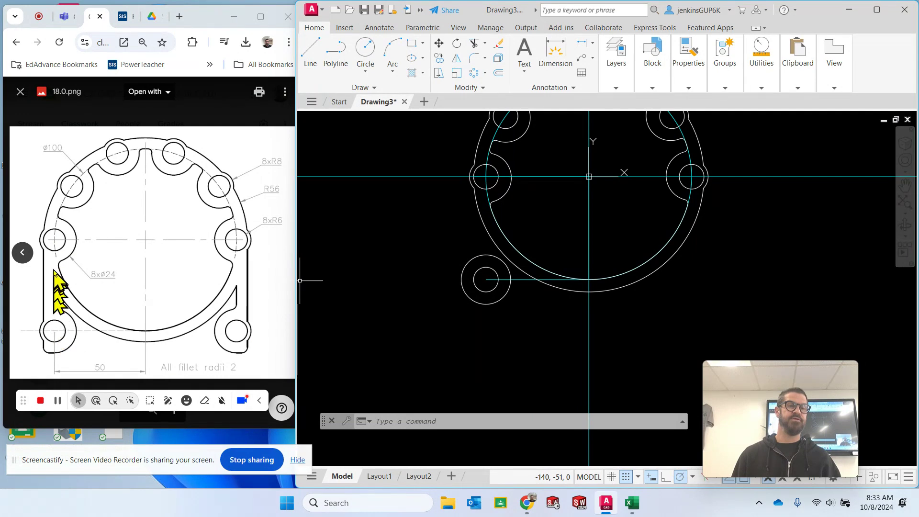
- Draw a vertical line about 25 long from the lower-left hole's centre up to the outer ring arc
click(312, 55)
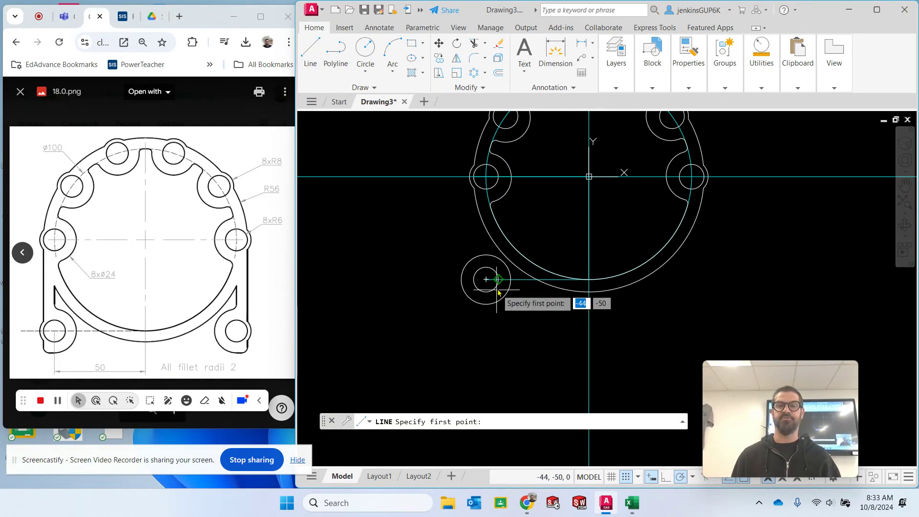
click(486, 280)
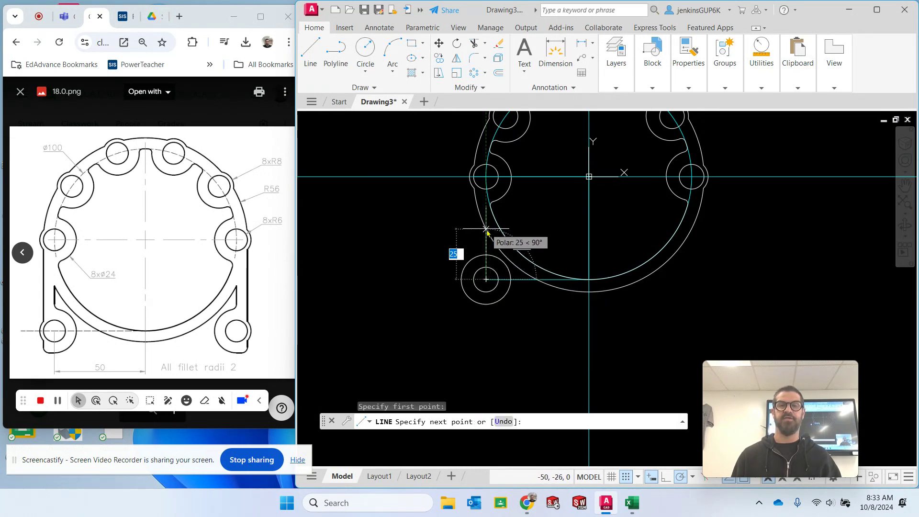
scroll(486, 230, up, 5)
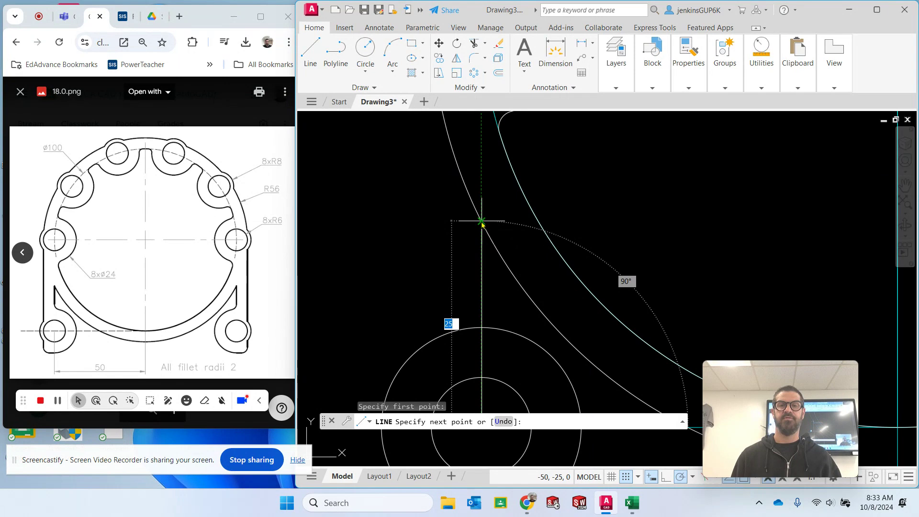
click(482, 221)
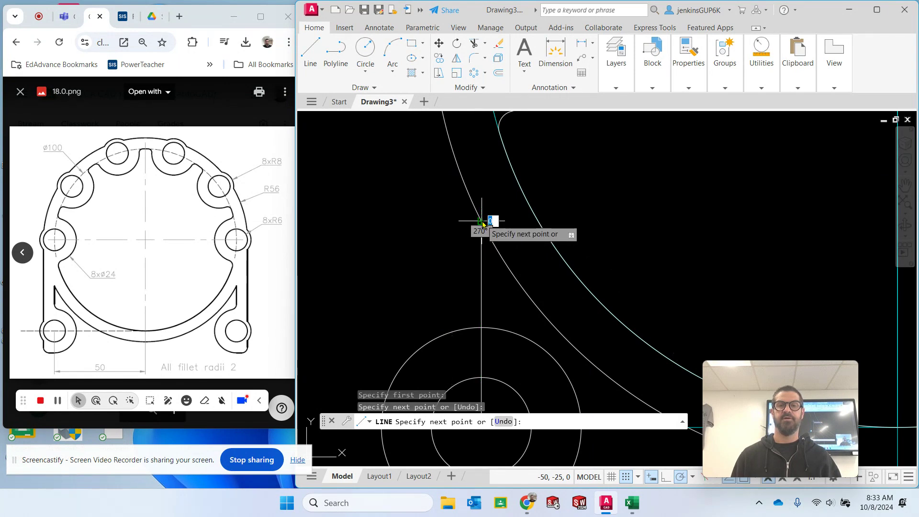
key(Escape)
- Draw a vertical line about 60 long from the left quadrant of the leftmost lobe's hole down to the lower radius 12 circle
scroll(608, 324, down, 4)
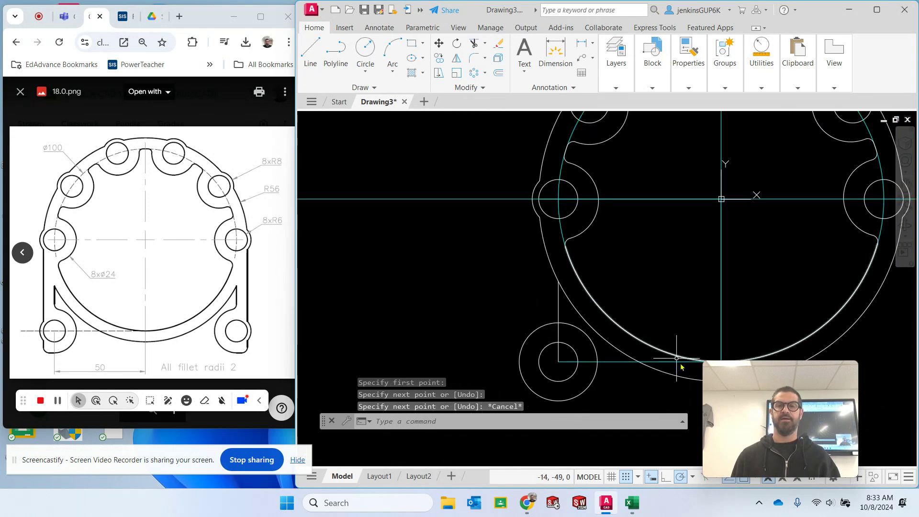
middle_drag(674, 296, 626, 289)
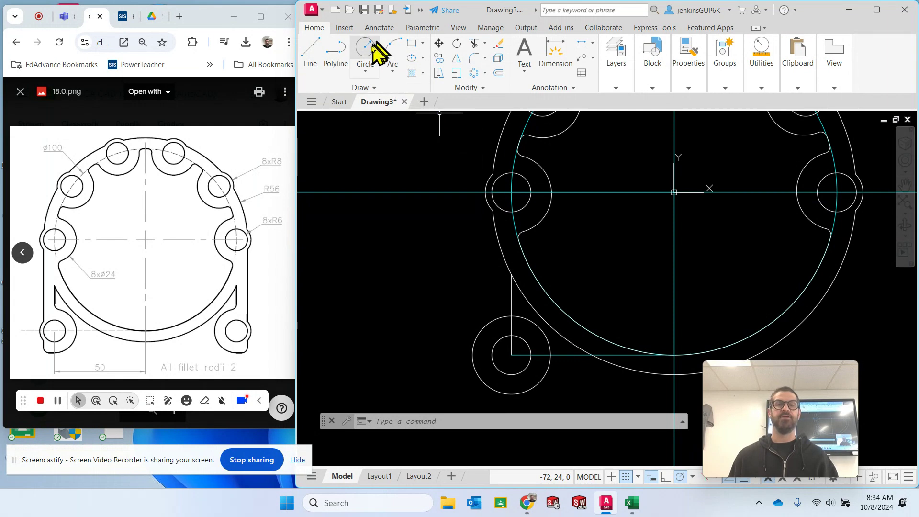
click(309, 52)
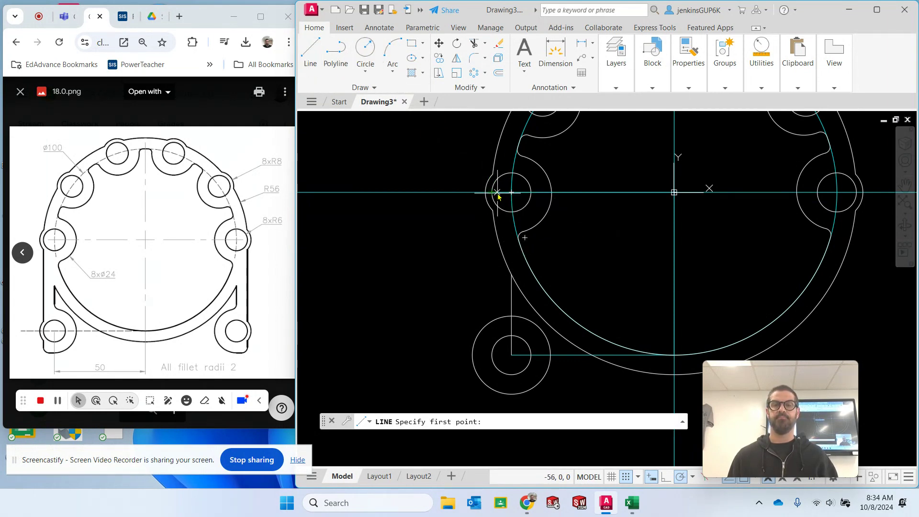
click(492, 193)
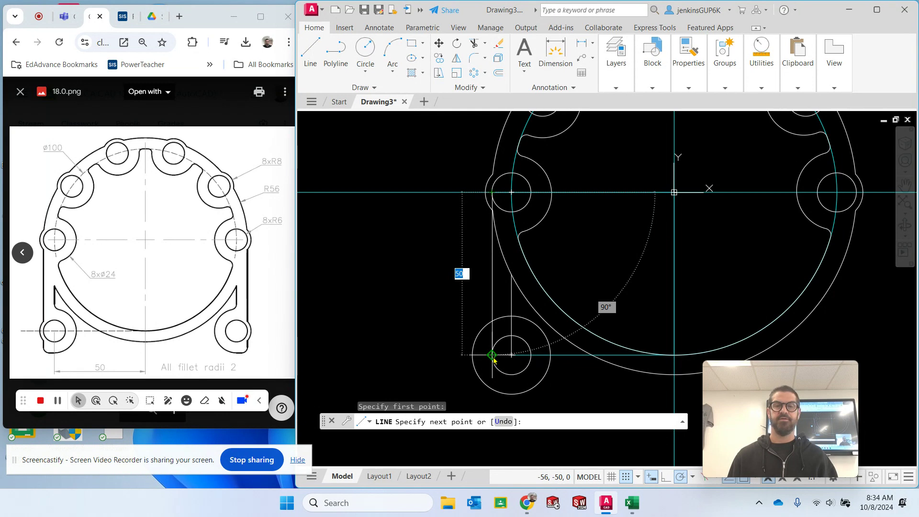
click(493, 391)
key(Escape)
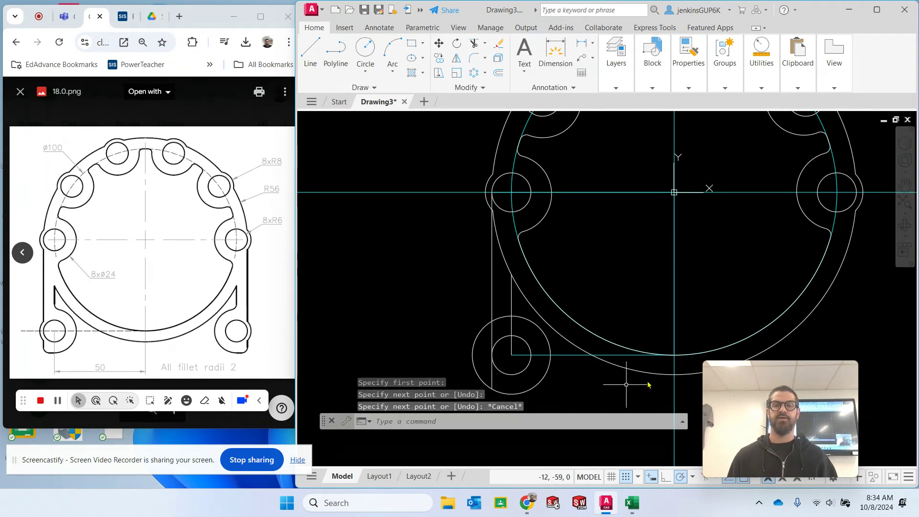
- Trim away the part of the lower-left leg's radius 12 circle to the left of the inner vertical line and above the outer side line
click(474, 44)
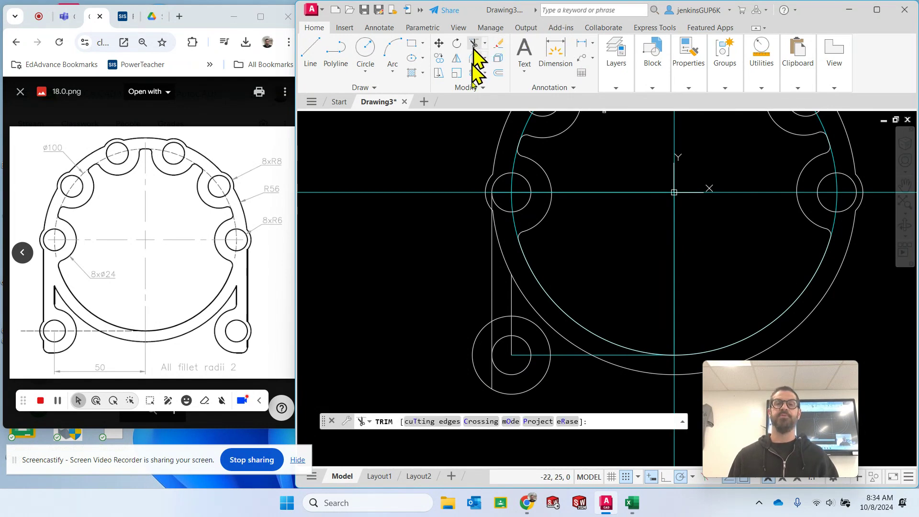
drag(467, 347, 484, 351)
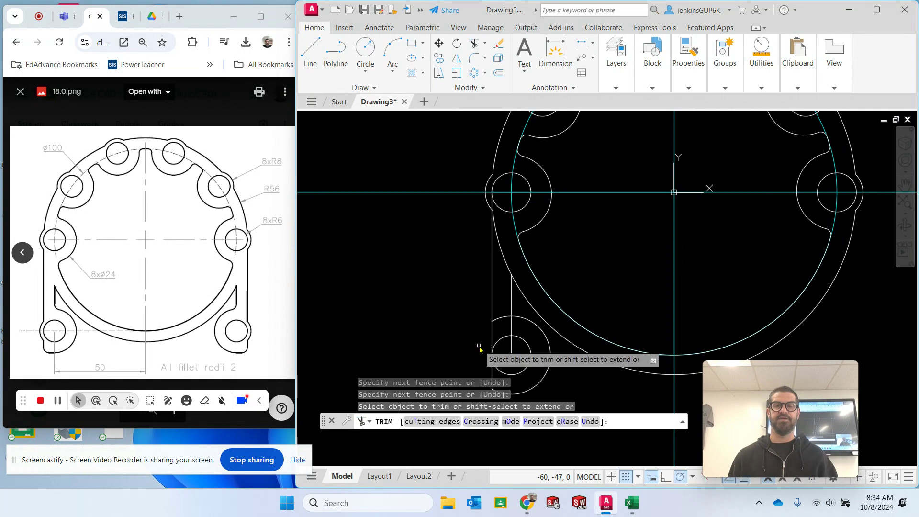
click(502, 321)
click(548, 327)
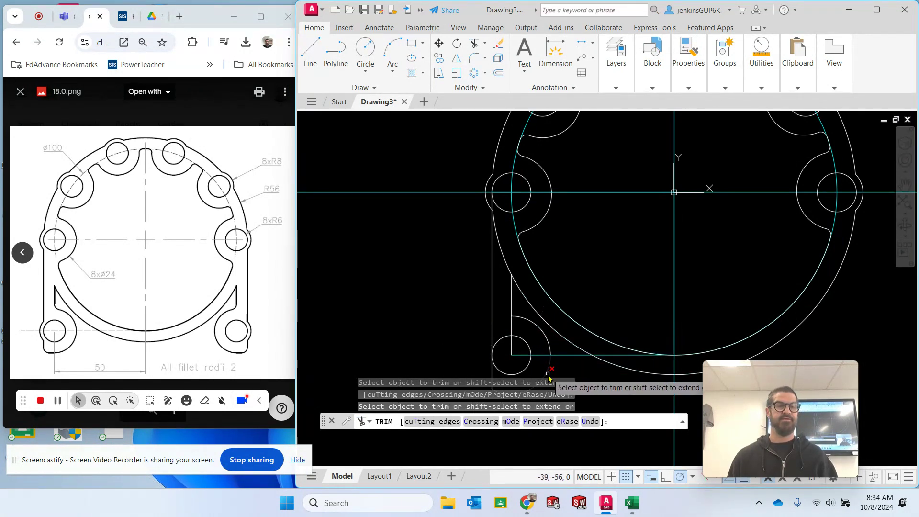
- Trim the outer ring arc between the leg's two vertical lines and the inner vertical line inside the radius 12 boss
click(499, 246)
mouse_move(456, 333)
middle_down()
mouse_move(466, 333)
mouse_move(417, 255)
mouse_move(403, 262)
middle_up()
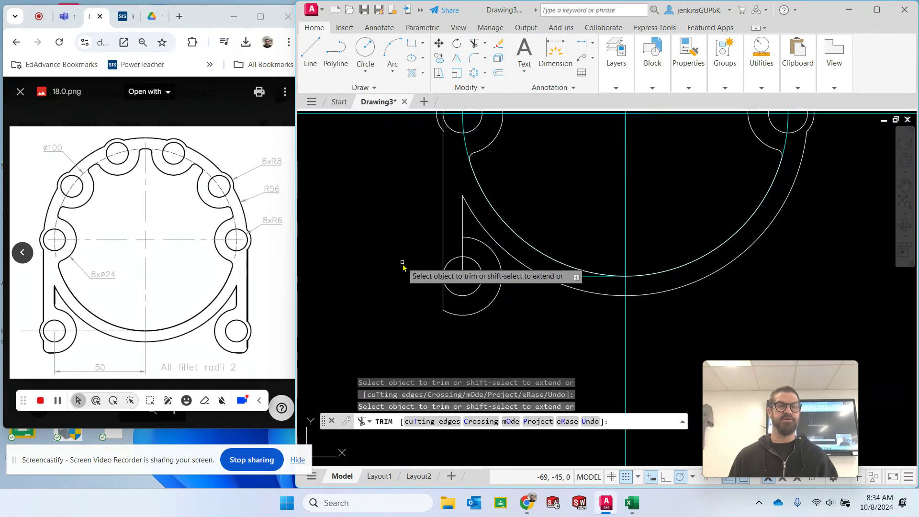
click(463, 247)
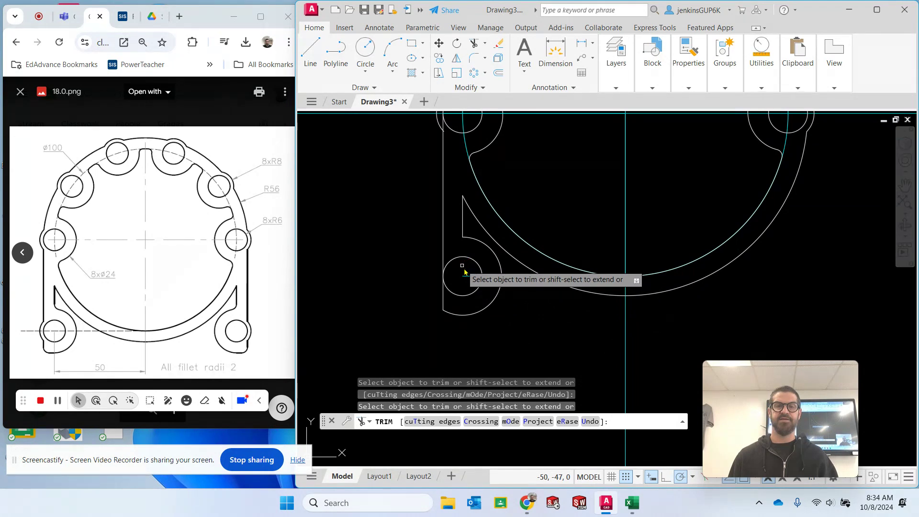
click(463, 267)
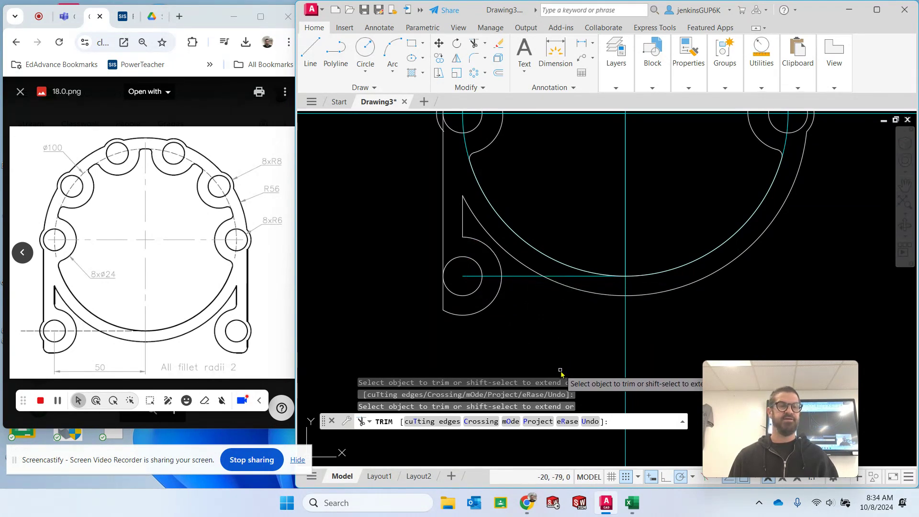
key(Escape)
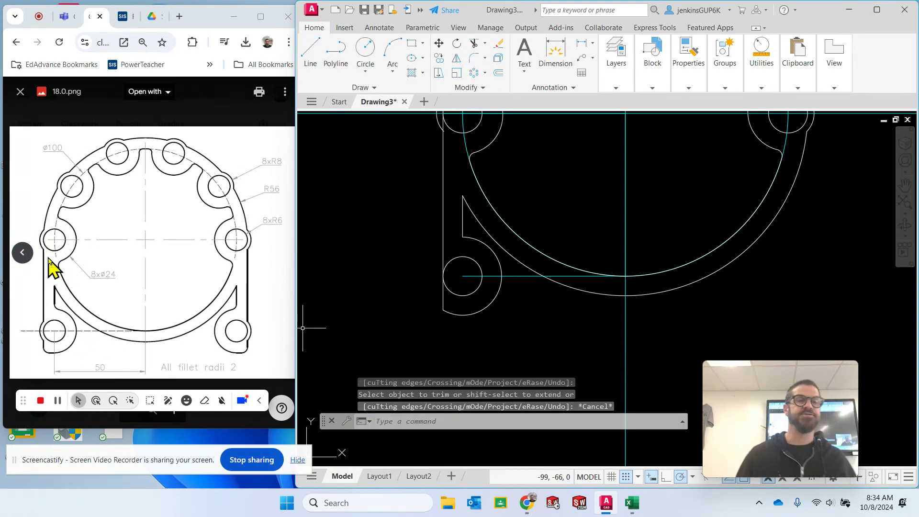
- Draw a radius 8 circle concentric with the lower-left leg's hole
click(365, 48)
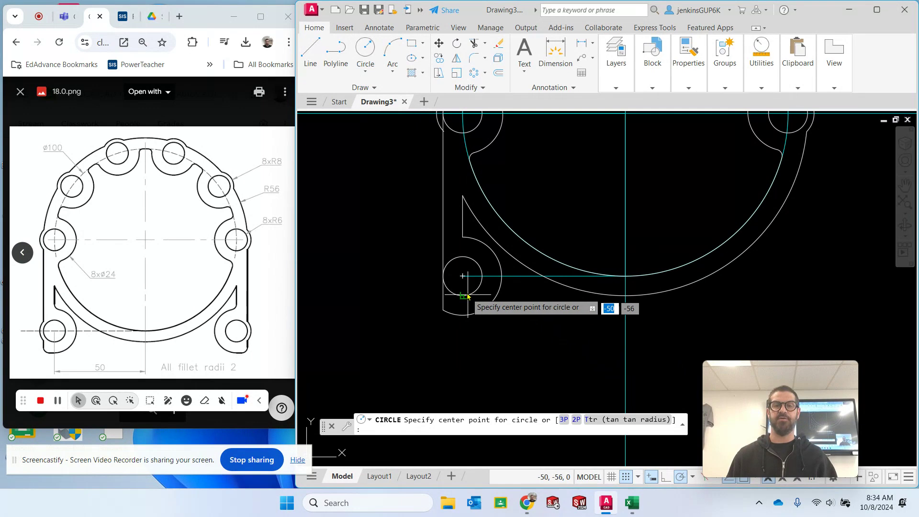
click(464, 277)
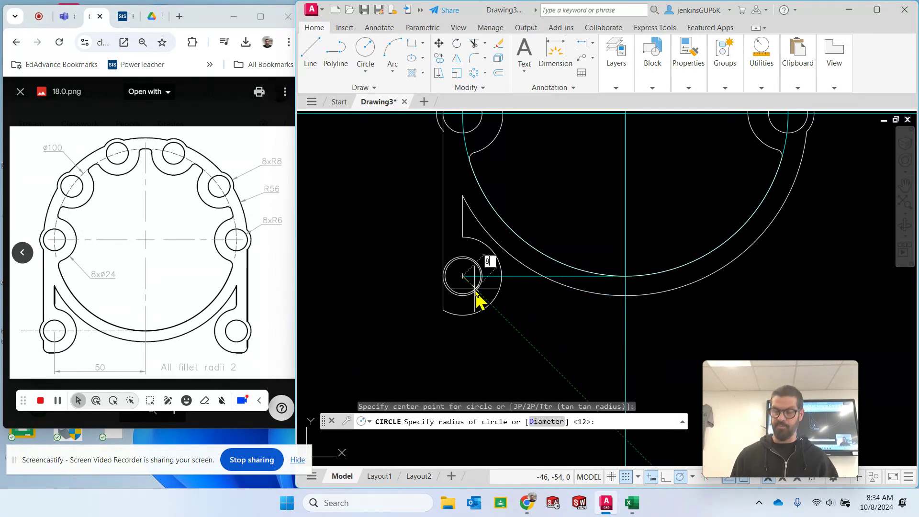
key(Return)
key(Escape)
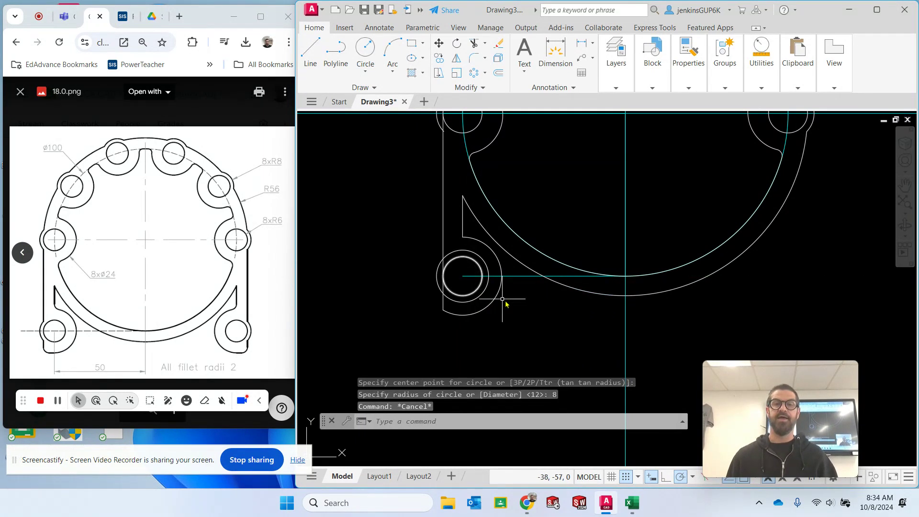
- Trim the radius 8 circle inside the leg and the outer side line between the remaining arc's ends
click(475, 44)
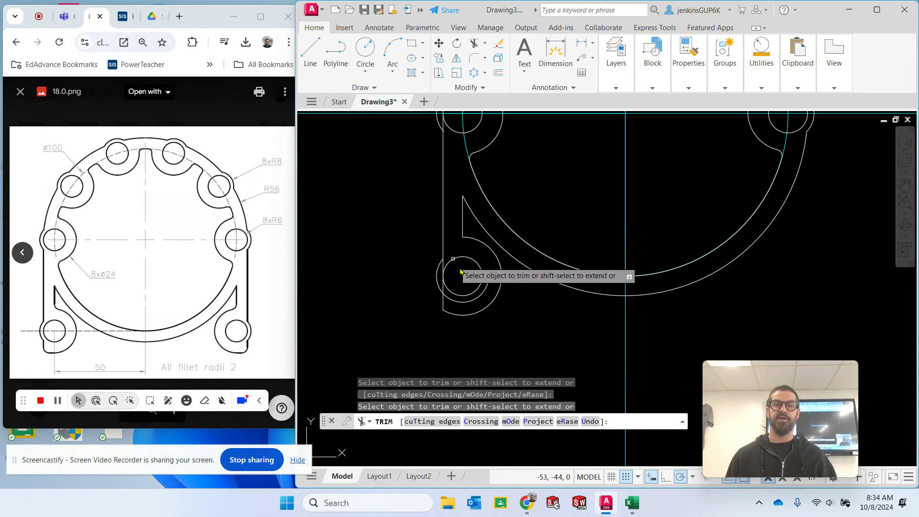
key(Escape)
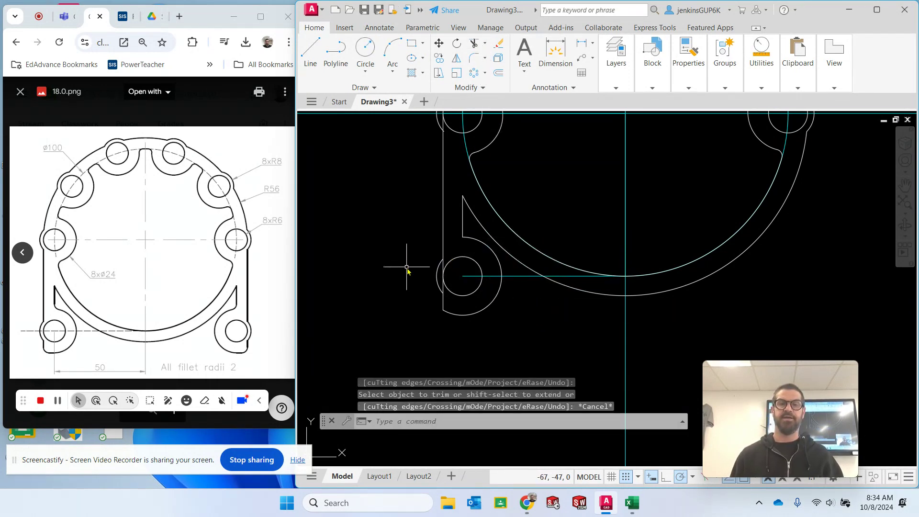
scroll(407, 293, up, 5)
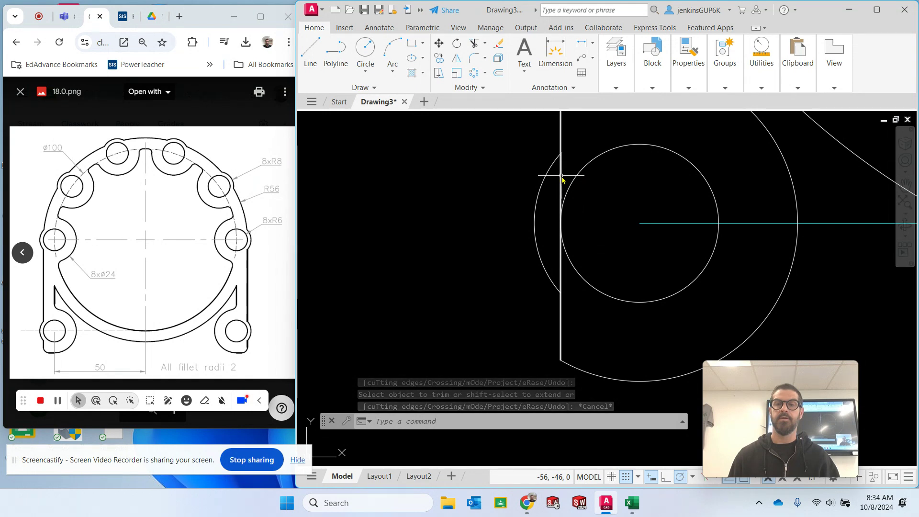
click(475, 44)
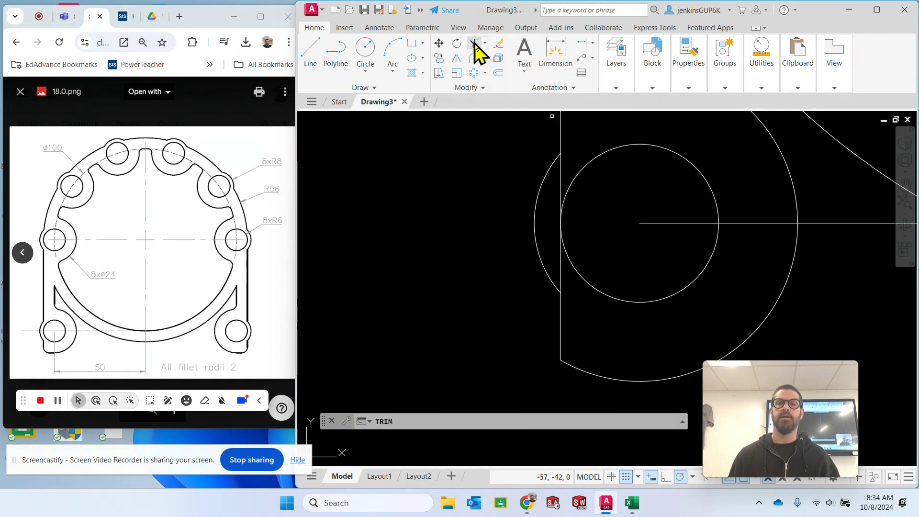
click(560, 185)
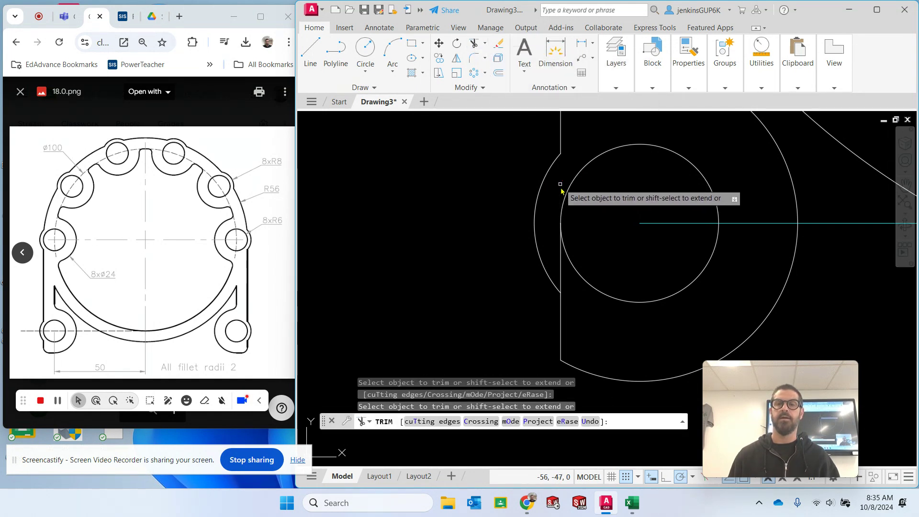
click(560, 271)
key(Return)
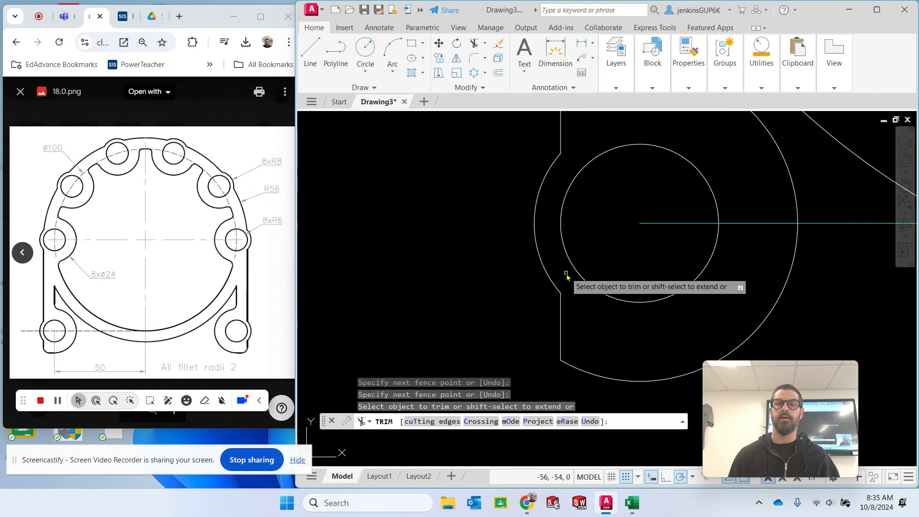
key(Escape)
- Fillet the corner between the leg's outer side line and the bottom of the radius 12 arc at radius 2, using multiple mode
scroll(670, 225, down, 5)
middle_drag(784, 246, 505, 283)
scroll(505, 278, down, 2)
mouse_move(765, 262)
middle_down()
mouse_move(705, 285)
mouse_move(695, 300)
middle_up()
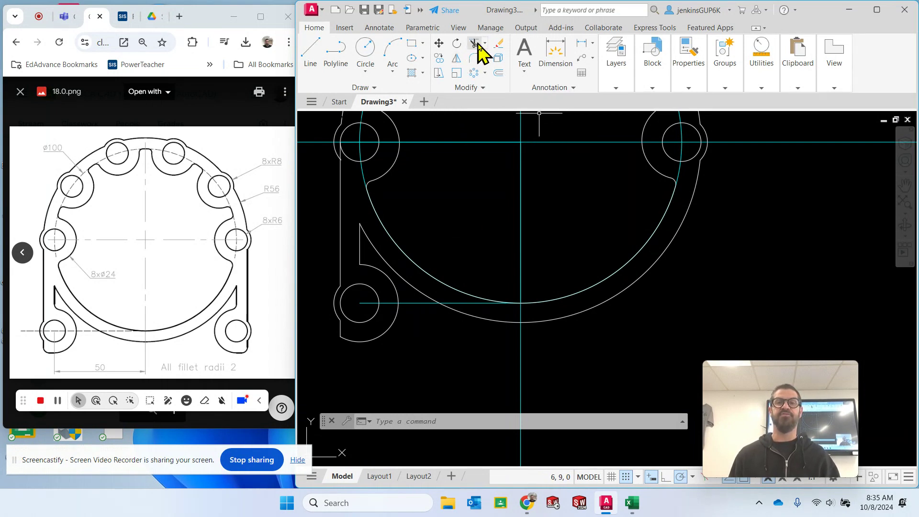
click(474, 58)
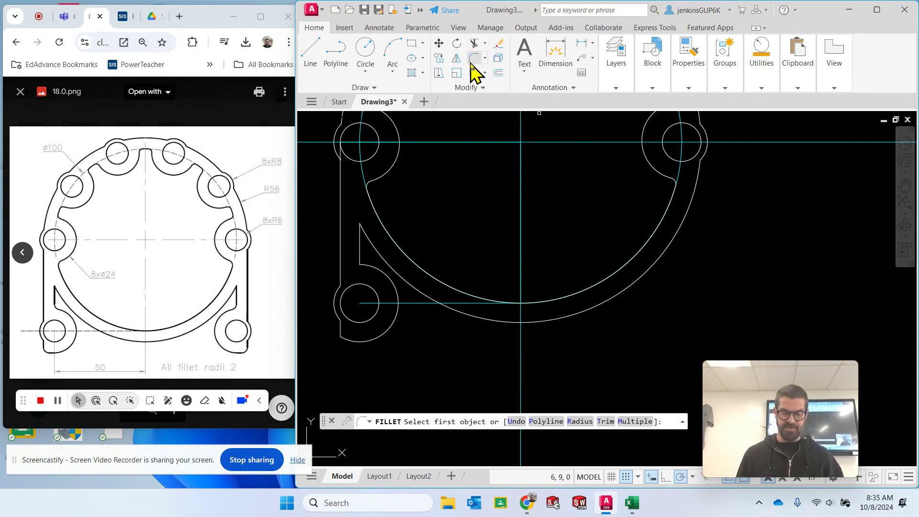
text(r)
key(Return)
text(2)
key(Return)
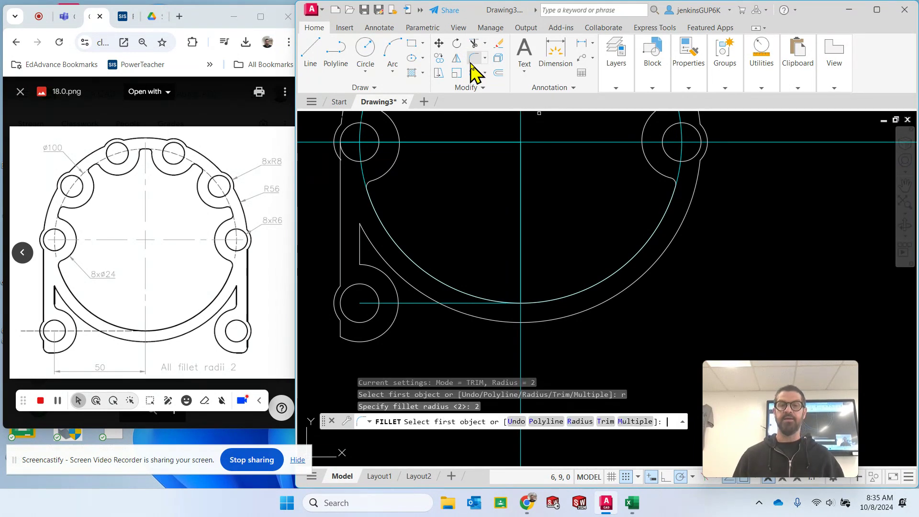
click(635, 421)
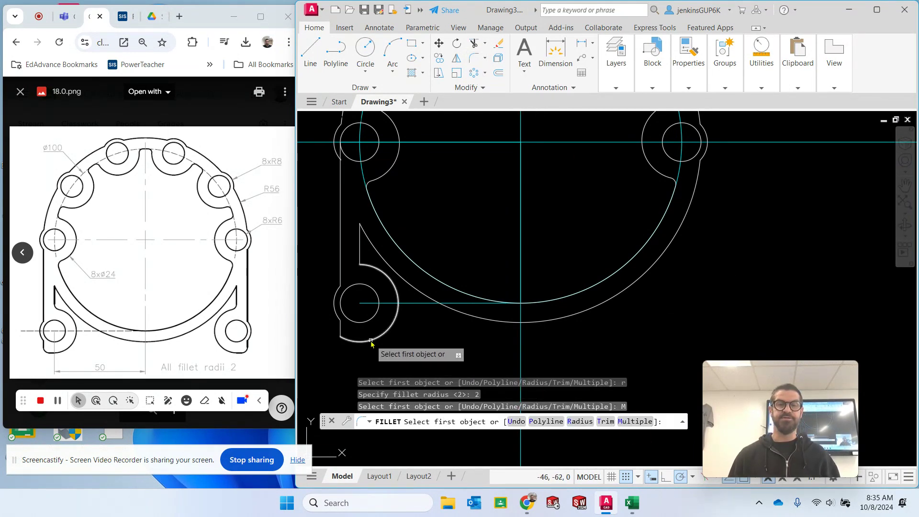
click(341, 330)
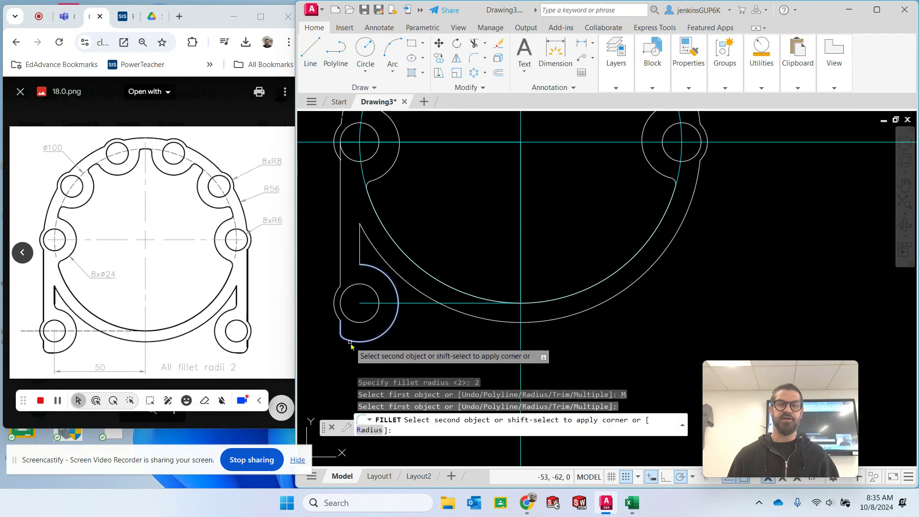
click(347, 339)
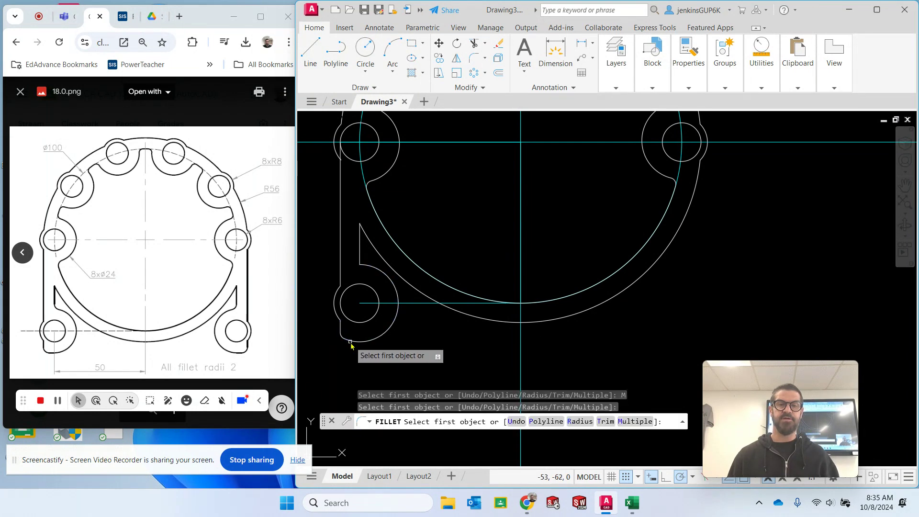
- Fillet the corner between the top of the radius 12 boss arc and the leg's inner vertical line with the same radius
click(365, 267)
click(360, 259)
key(Escape)
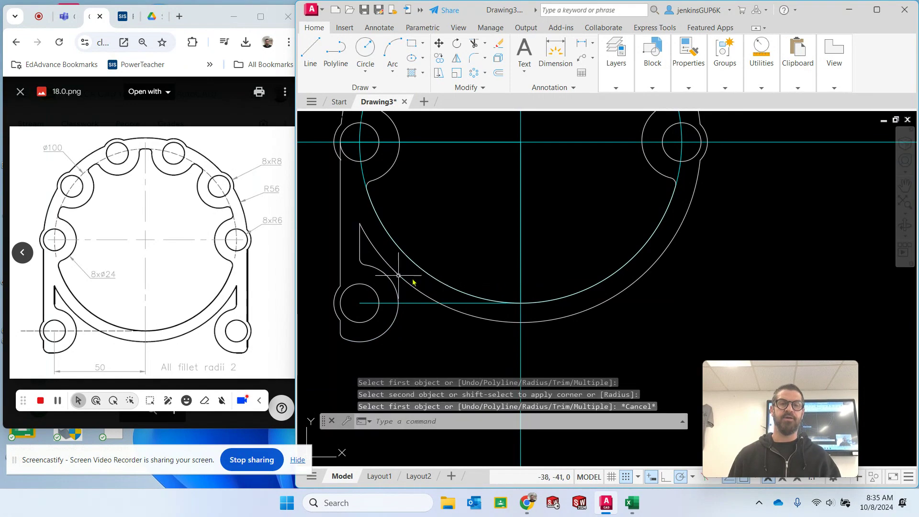
- Trim the upper end of the leg's outer side line inside the leftmost lobe's radius 8 arc
scroll(430, 188, up, 2)
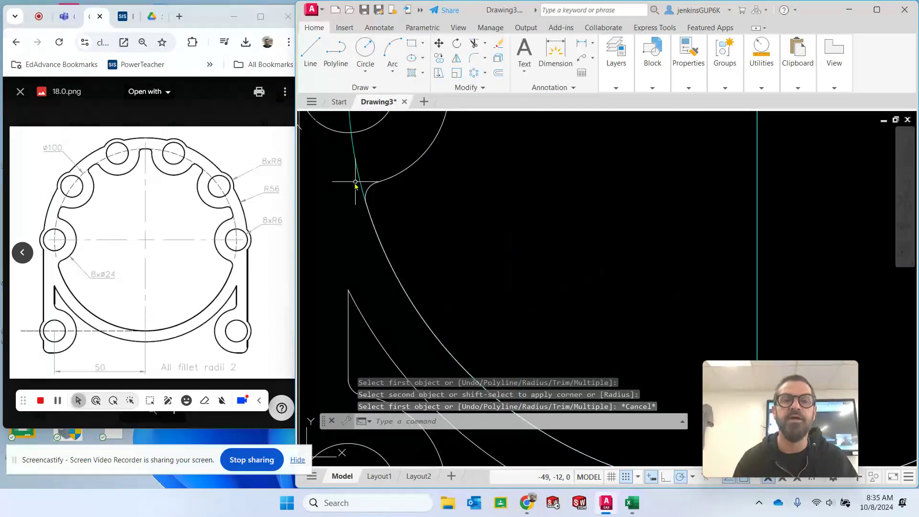
scroll(317, 150, up, 2)
mouse_move(318, 151)
middle_down()
mouse_move(408, 271)
mouse_move(448, 298)
middle_up()
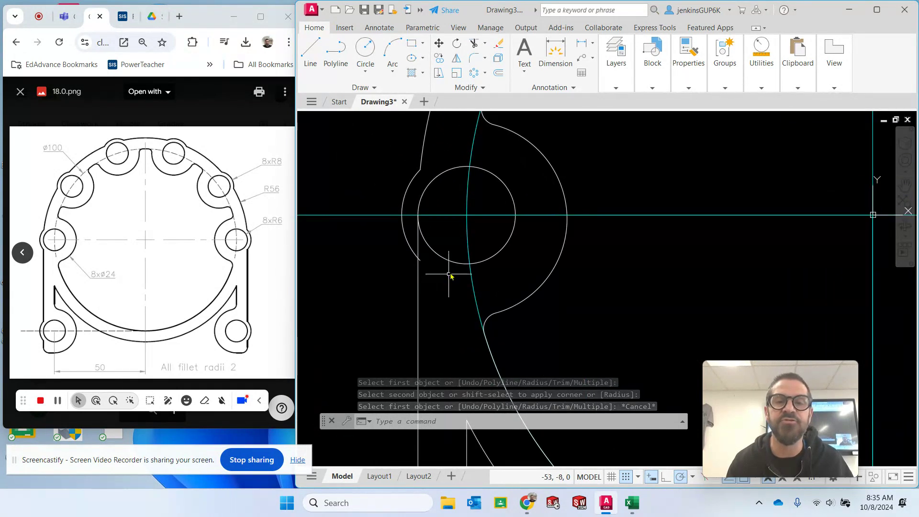
click(475, 46)
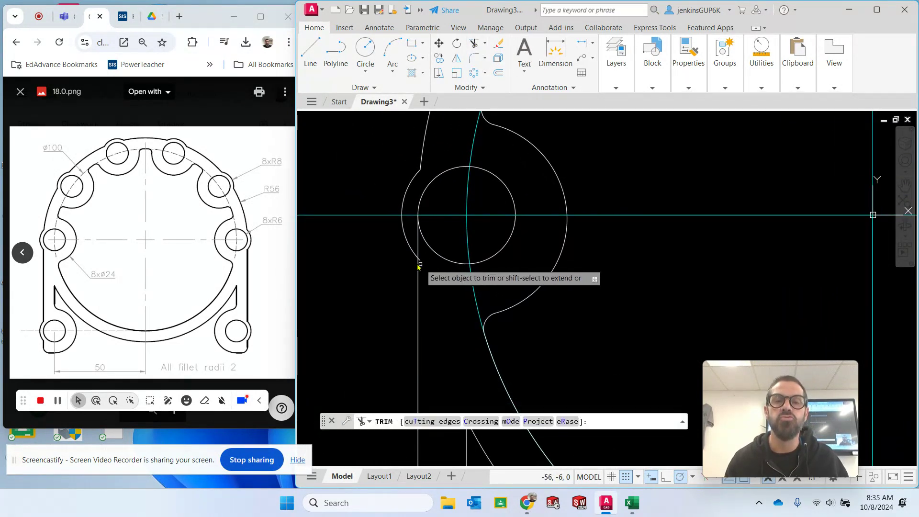
click(420, 242)
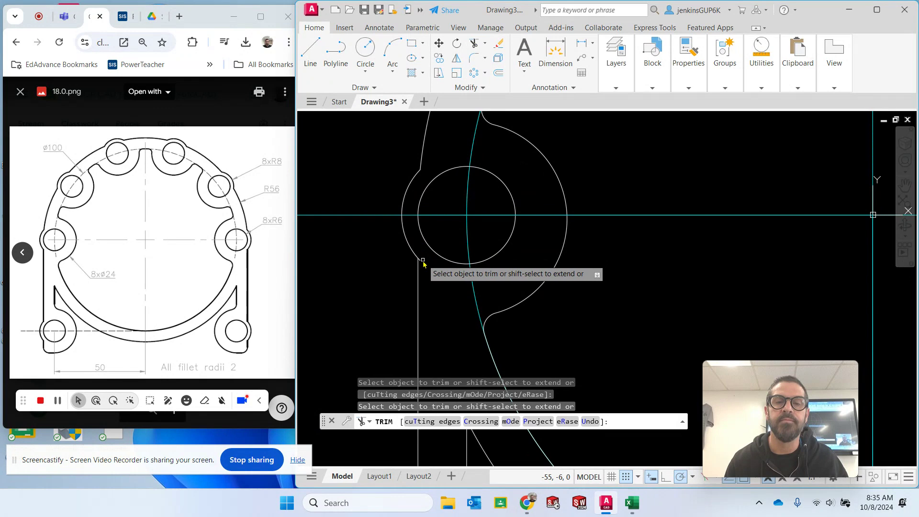
- Try to trim the short end of the leftmost lobe's outer arc that overhangs the leg's side line
scroll(429, 272, up, 4)
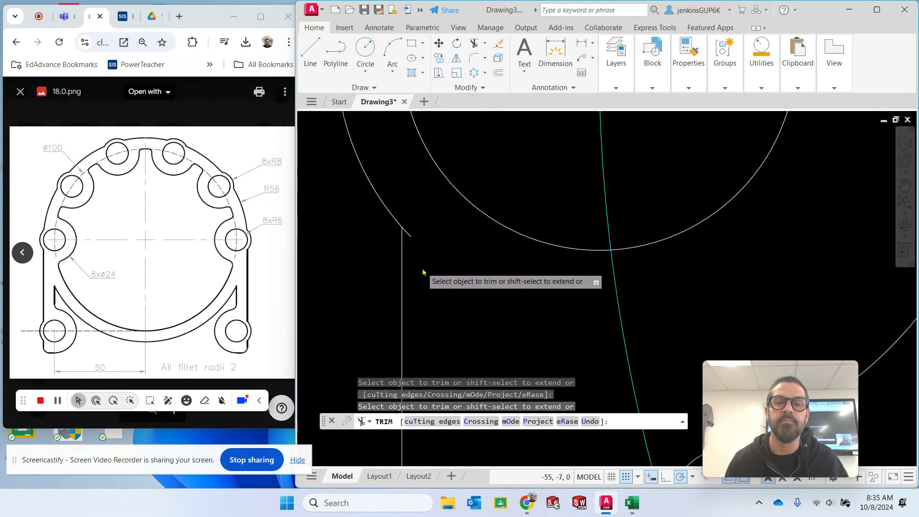
key(Escape)
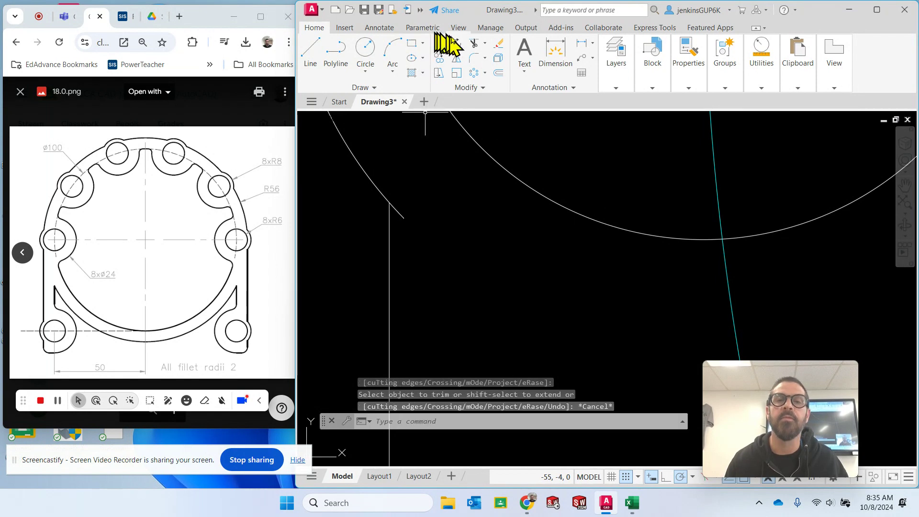
click(476, 44)
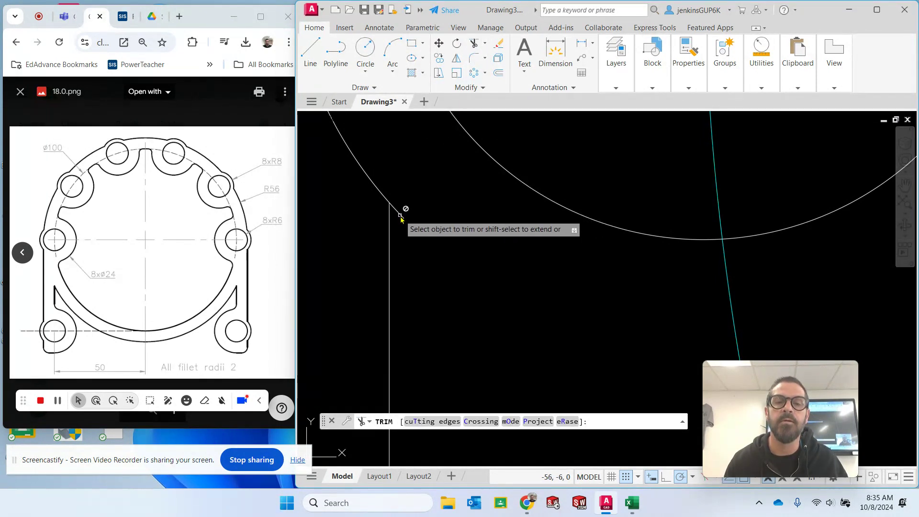
key(Escape)
- Explode the polar array of outer lobe arcs into separate arcs
scroll(422, 214, down, 3)
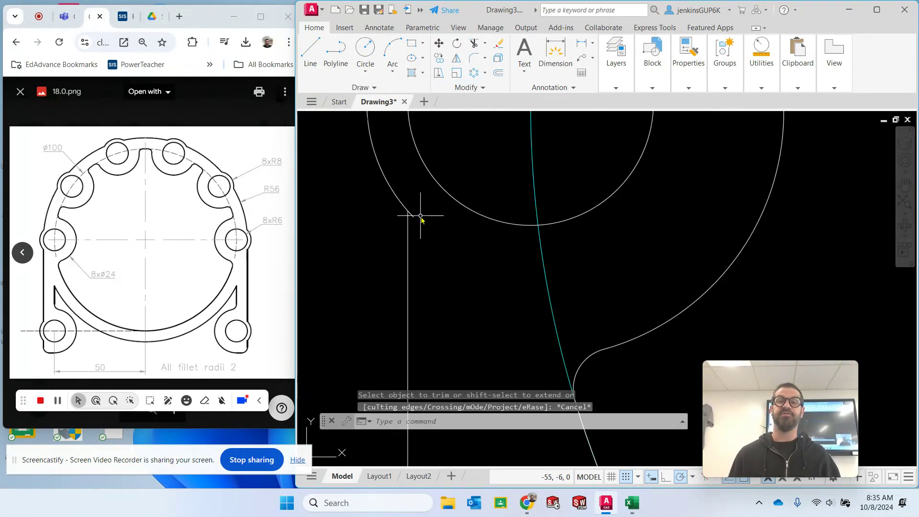
scroll(474, 213, down, 4)
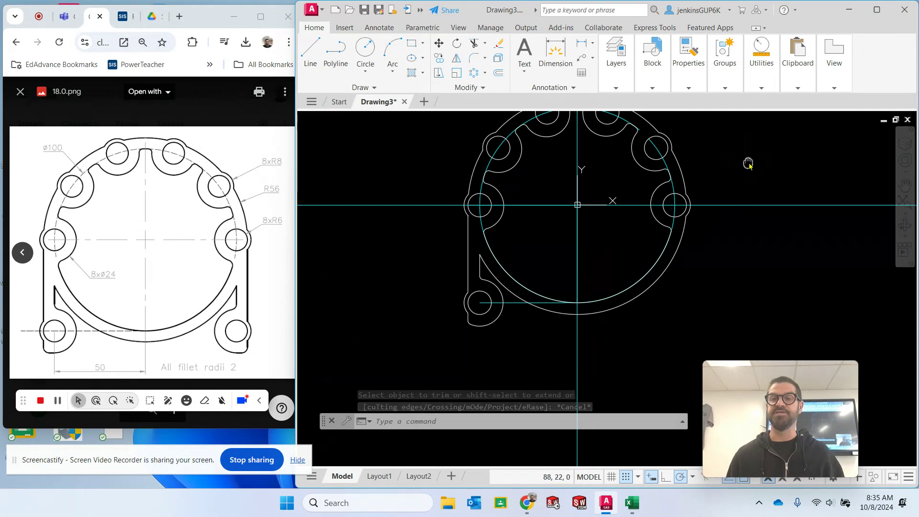
middle_drag(747, 162, 657, 229)
scroll(392, 287, up, 6)
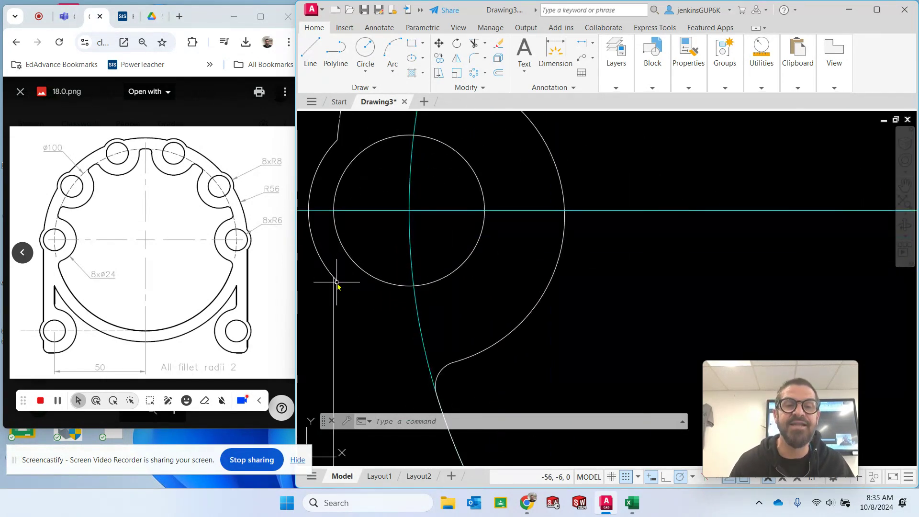
scroll(339, 284, down, 5)
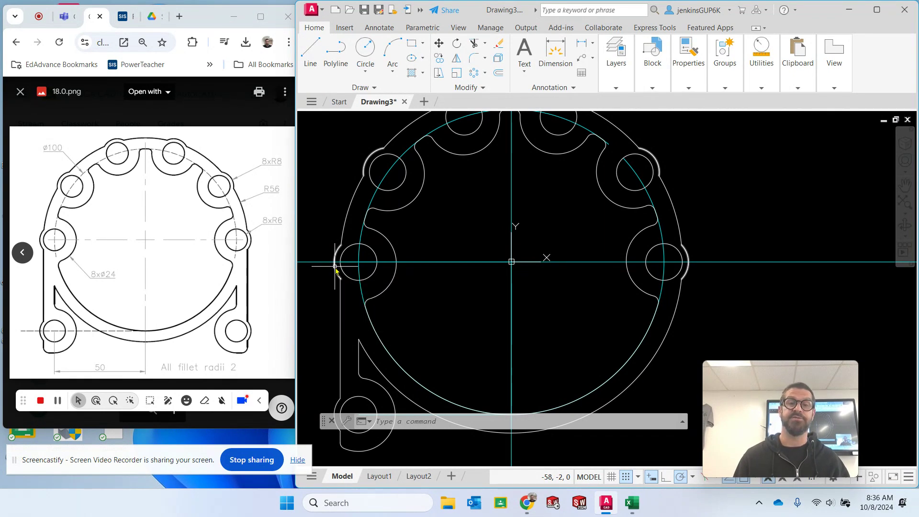
key(Escape)
click(335, 270)
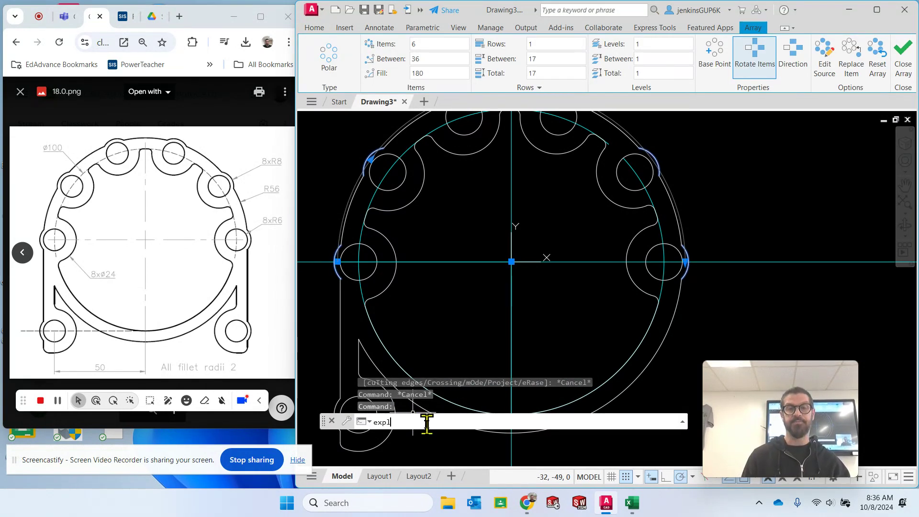
key(Return)
key(Escape)
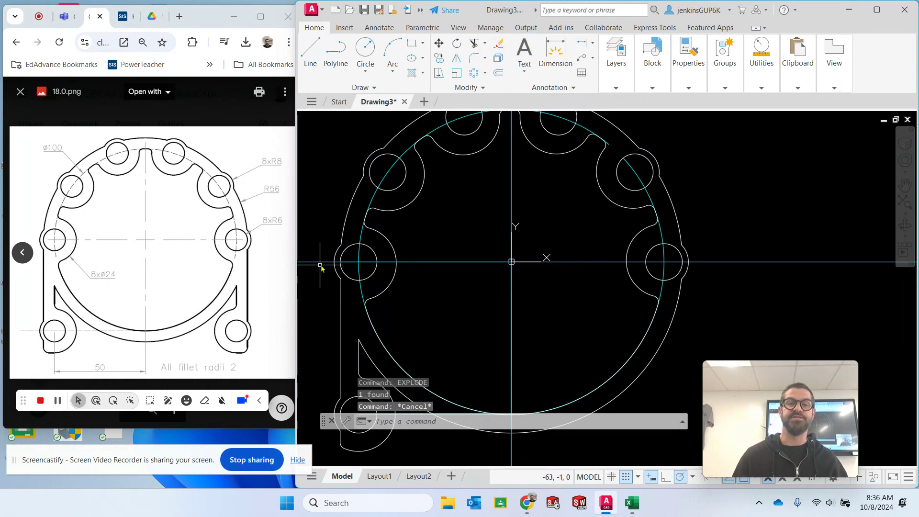
- Trim the short end of the leftmost lobe's outer arc that overhangs the leg's side line
click(475, 43)
scroll(322, 299, up, 4)
scroll(322, 299, up, 3)
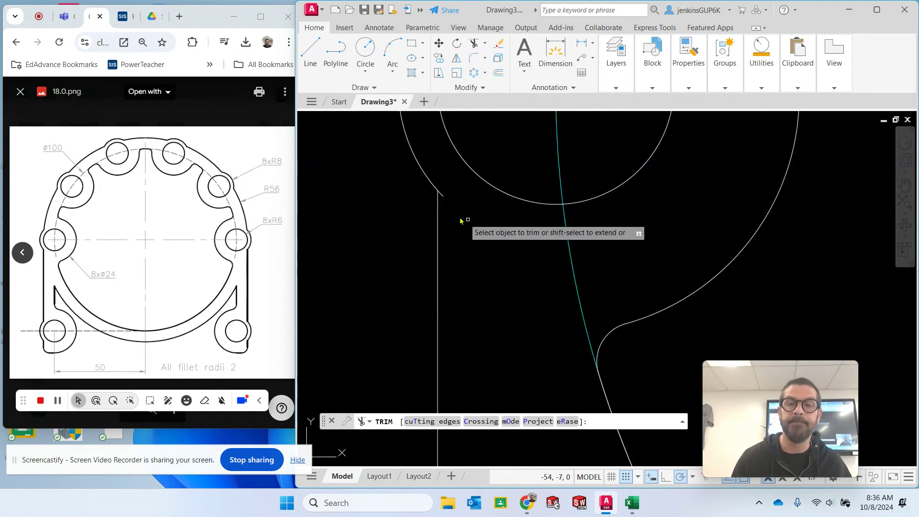
click(443, 194)
scroll(550, 196, down, 4)
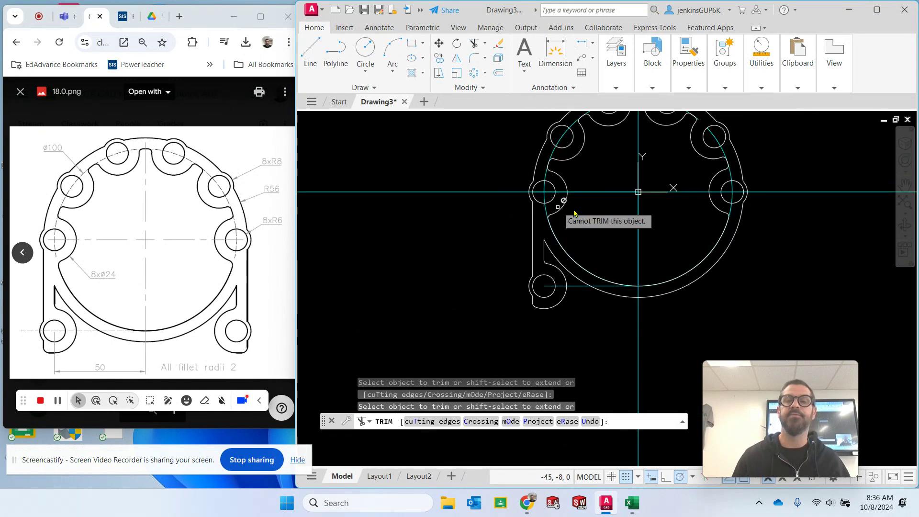
middle_drag(690, 218, 536, 256)
key(Escape)
key(Escape)
key(Escape)
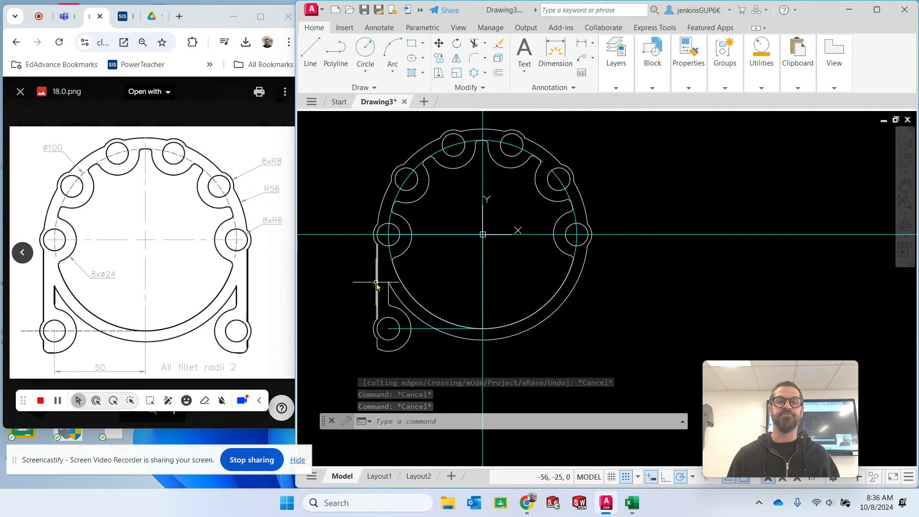
- Try to mirror the lower-left leg's lines, arcs, fillets and hole about the vertical centerline, from the origin to the diameter 100 circle's bottom
click(459, 60)
click(378, 288)
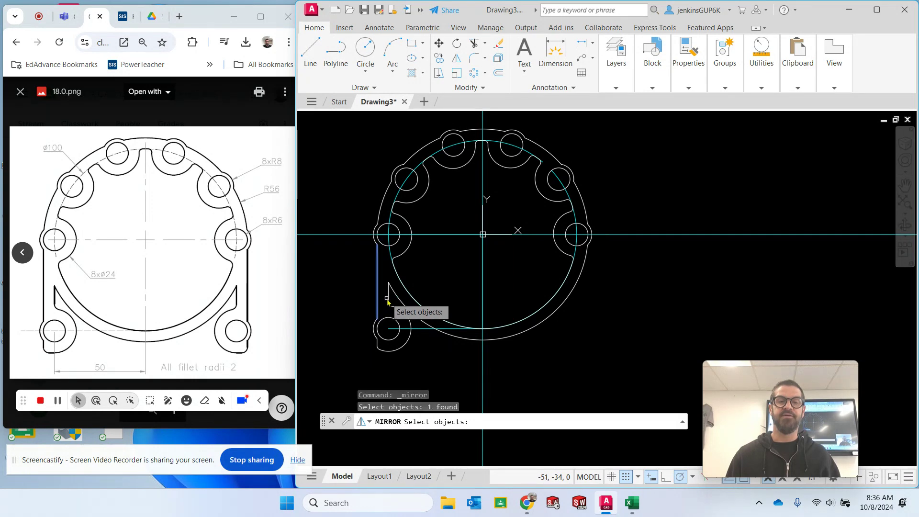
click(388, 299)
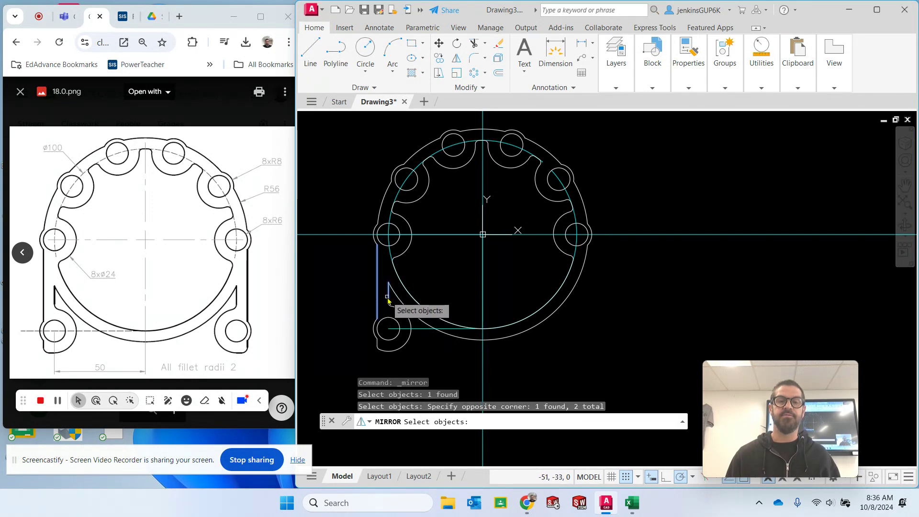
scroll(390, 322, up, 4)
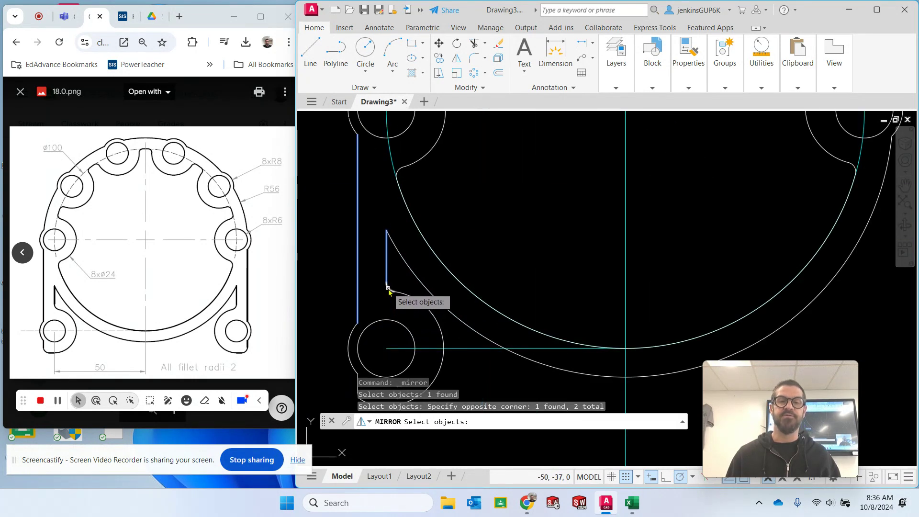
click(391, 290)
click(418, 331)
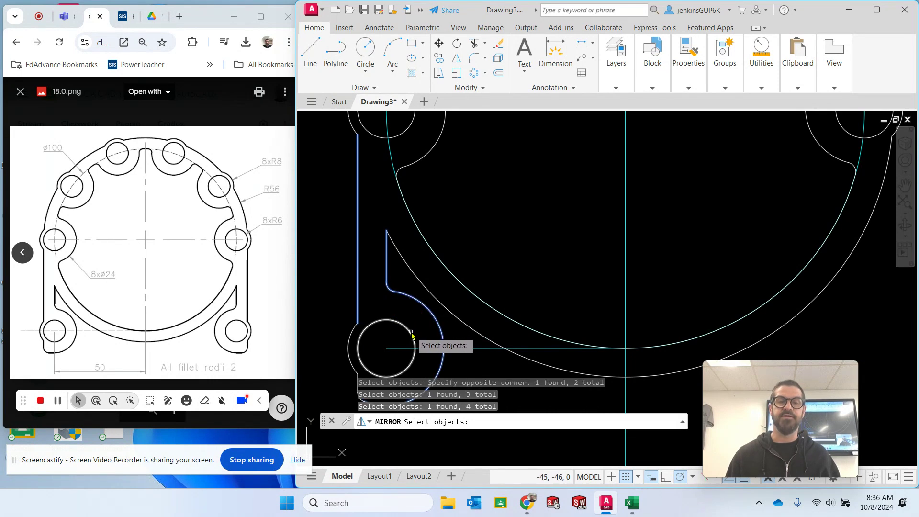
click(358, 340)
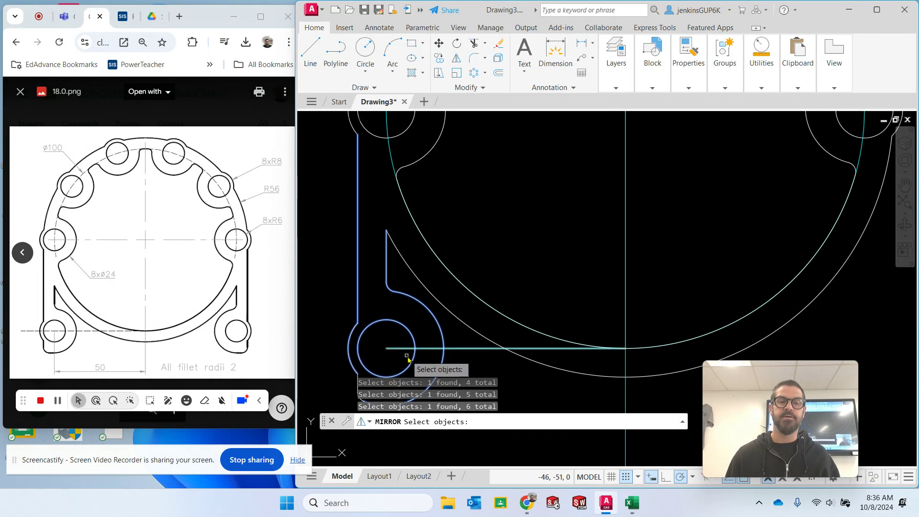
middle_drag(545, 321, 550, 229)
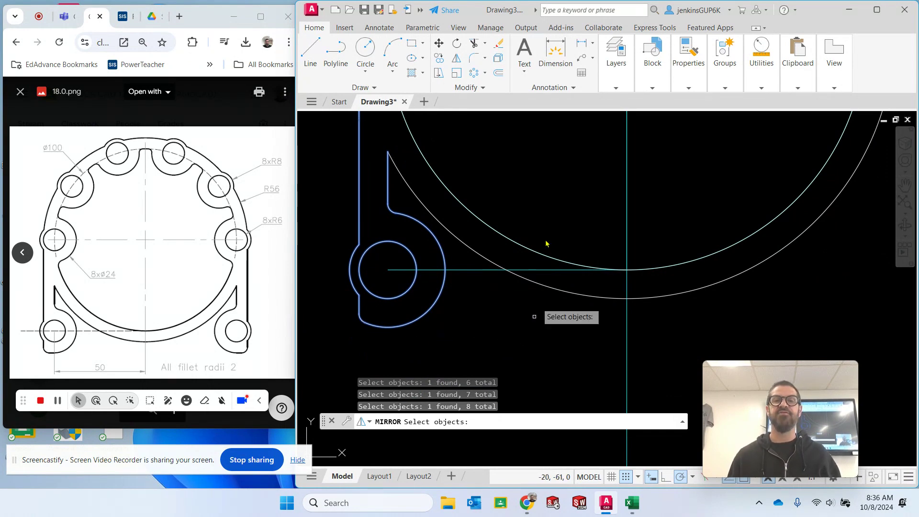
key(Return)
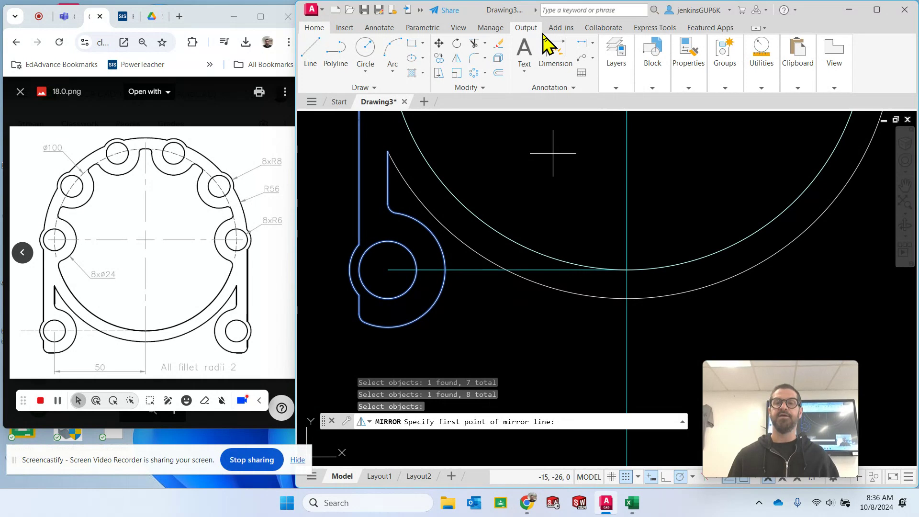
mouse_move(662, 162)
middle_down()
mouse_move(570, 291)
mouse_move(581, 272)
middle_up()
click(543, 142)
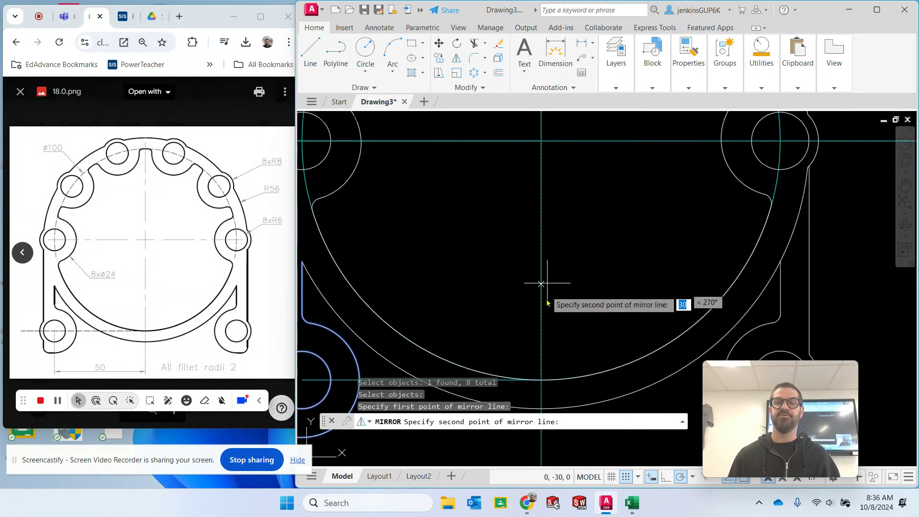
click(542, 382)
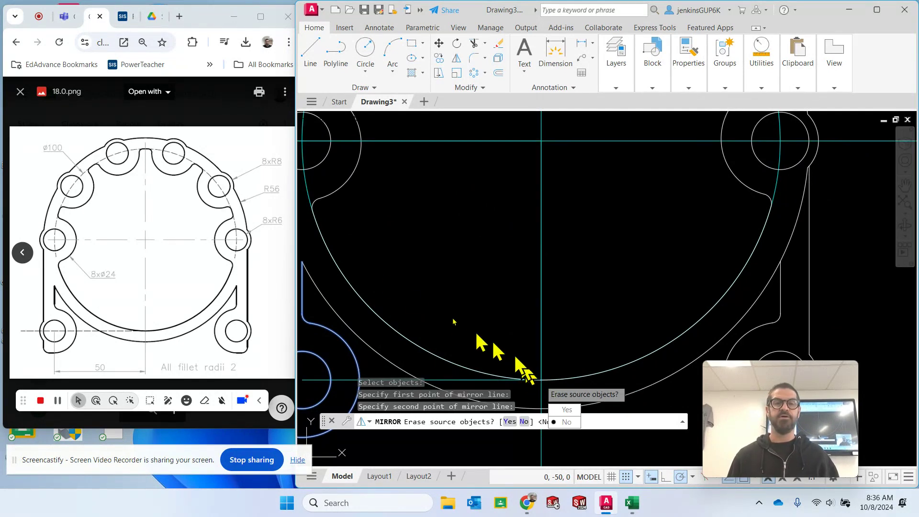
mouse_move(376, 233)
middle_down()
mouse_move(454, 238)
mouse_move(378, 240)
middle_up()
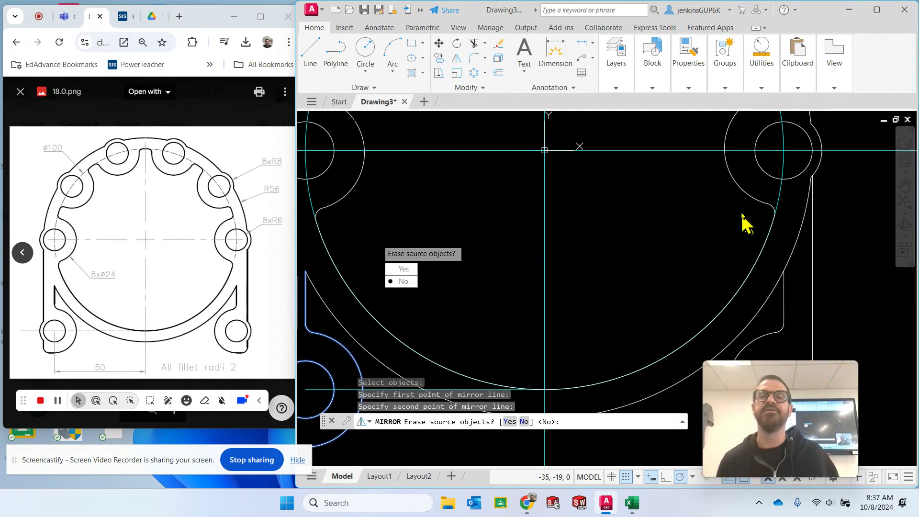
key(Escape)
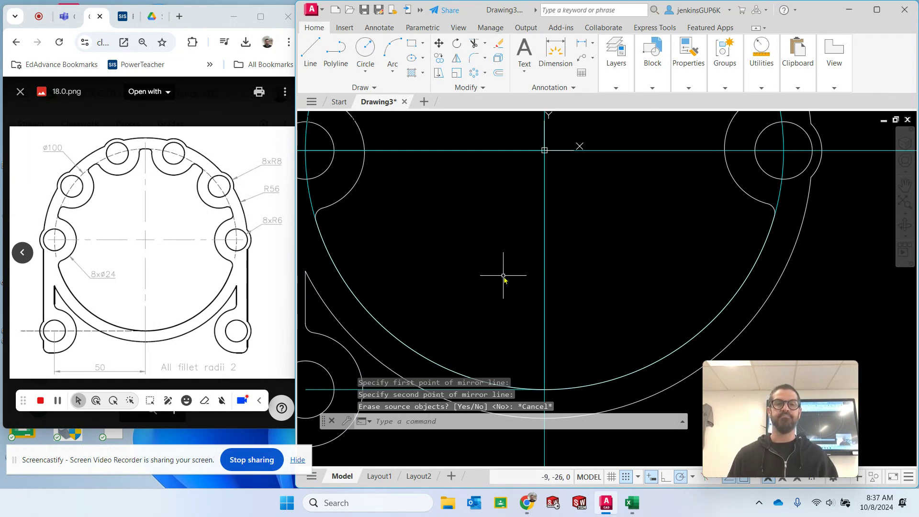
- Try to mirror the whole lower-left leg again, with the mirror line running from the outer radius 56 arc's bottom to the inner circle's bottom
mouse_move(454, 265)
middle_down()
mouse_move(536, 222)
mouse_move(529, 228)
middle_up()
middle_drag(522, 232, 506, 240)
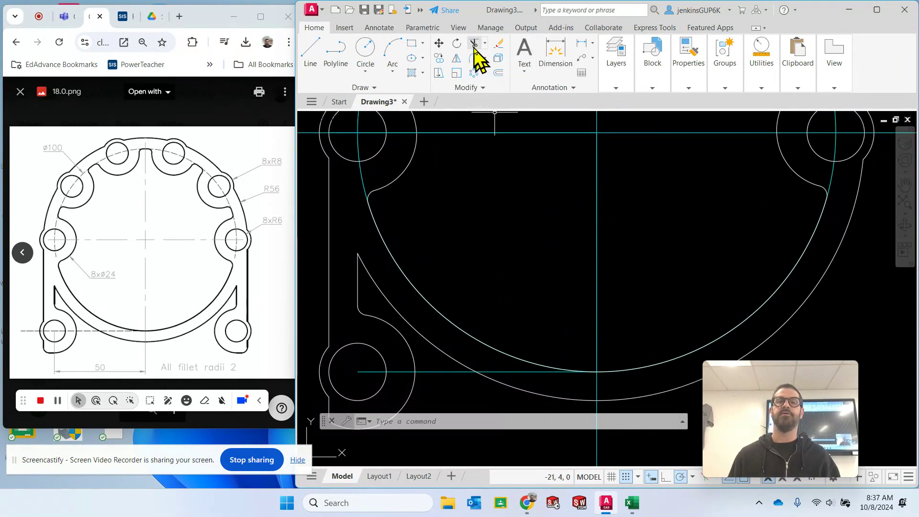
click(455, 59)
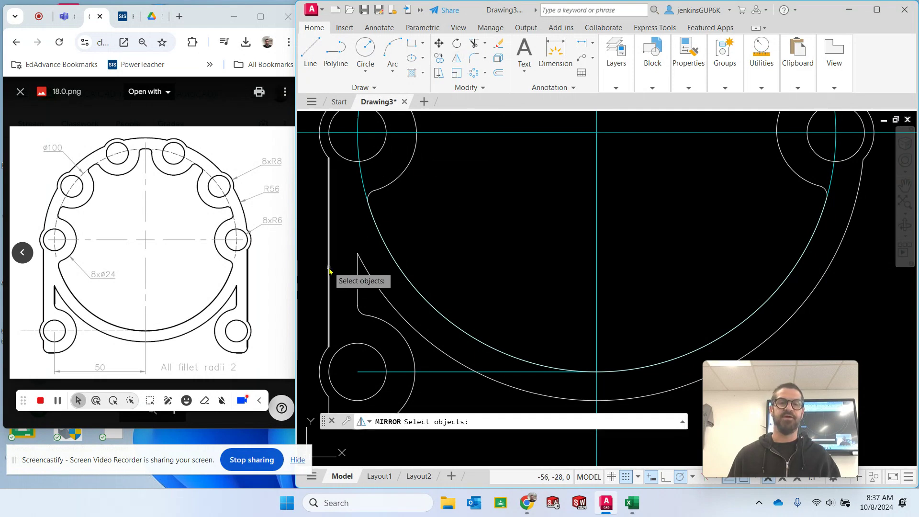
click(329, 272)
click(357, 279)
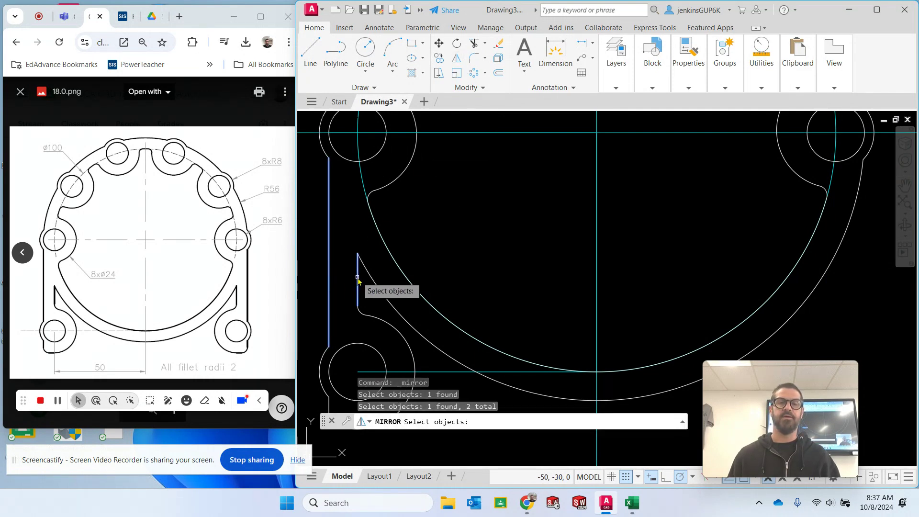
click(363, 314)
click(378, 319)
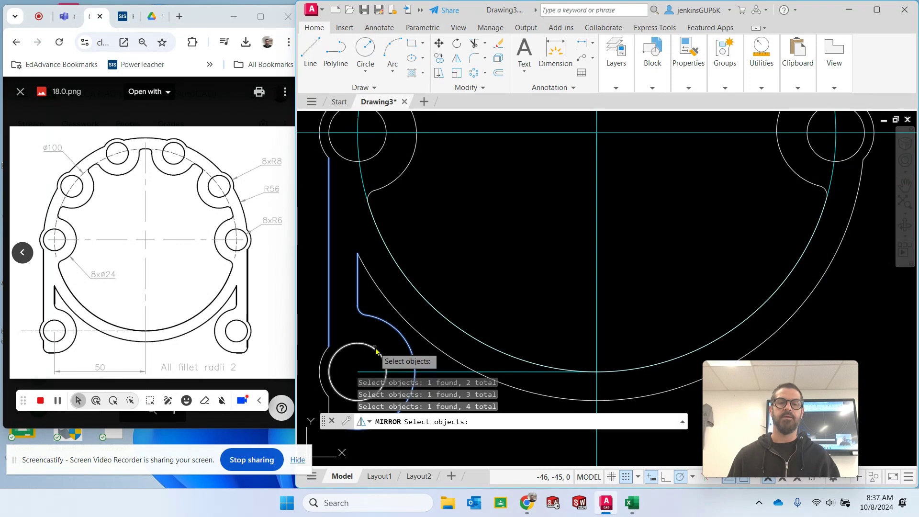
click(377, 350)
click(321, 369)
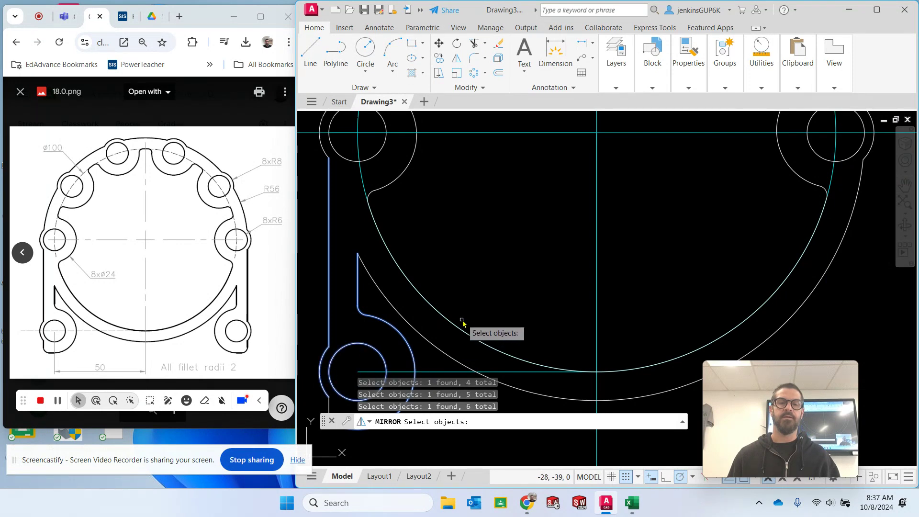
middle_drag(496, 296, 502, 104)
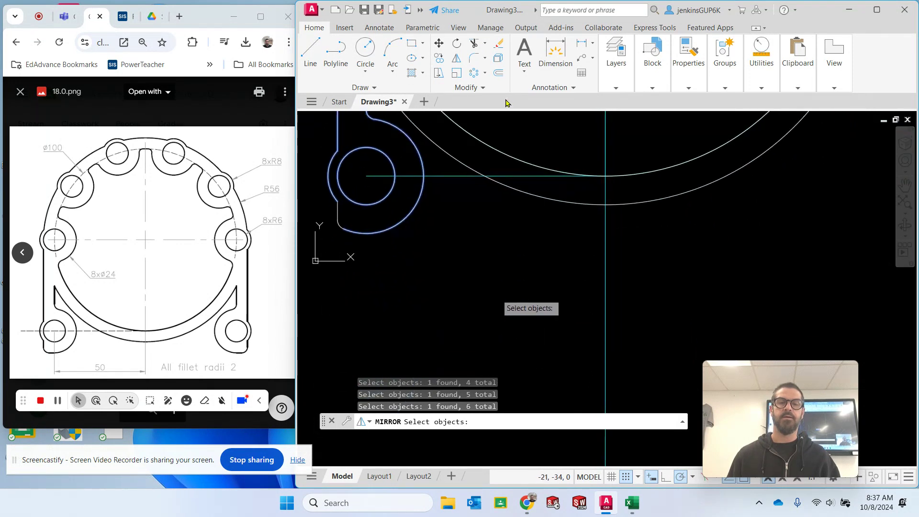
click(334, 216)
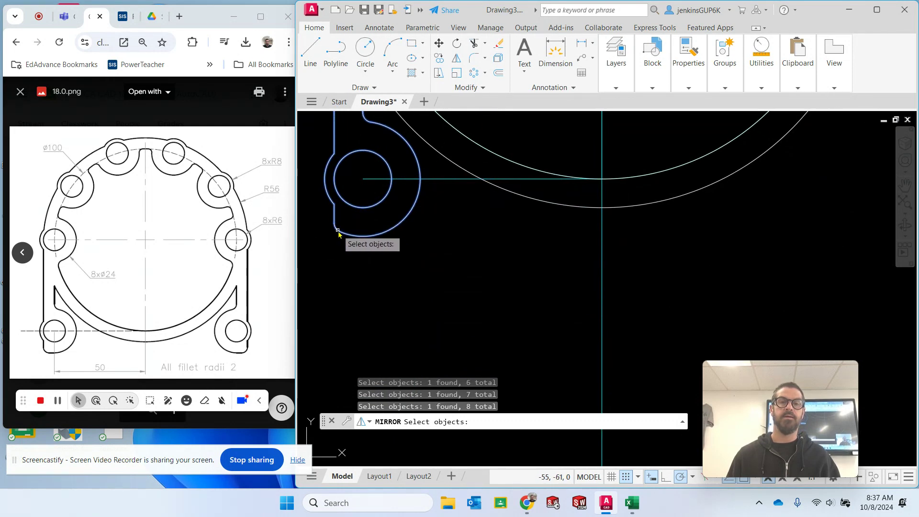
key(Return)
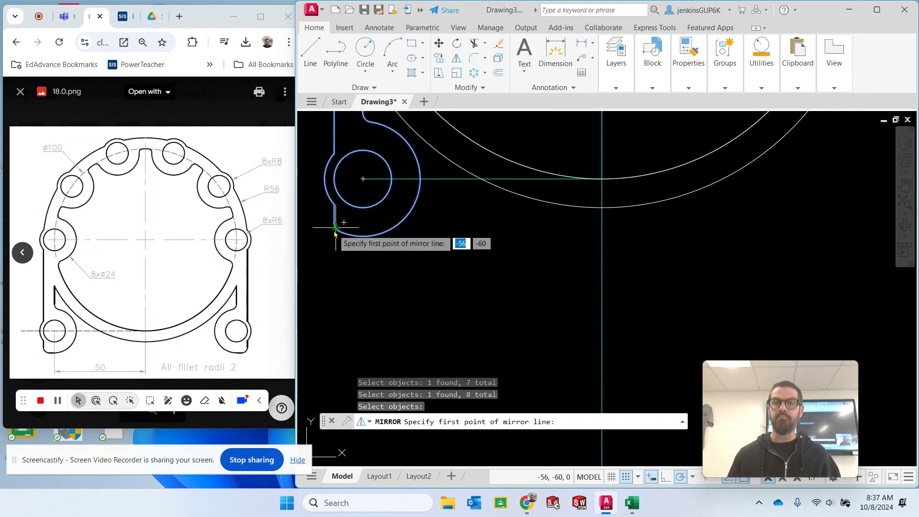
click(602, 209)
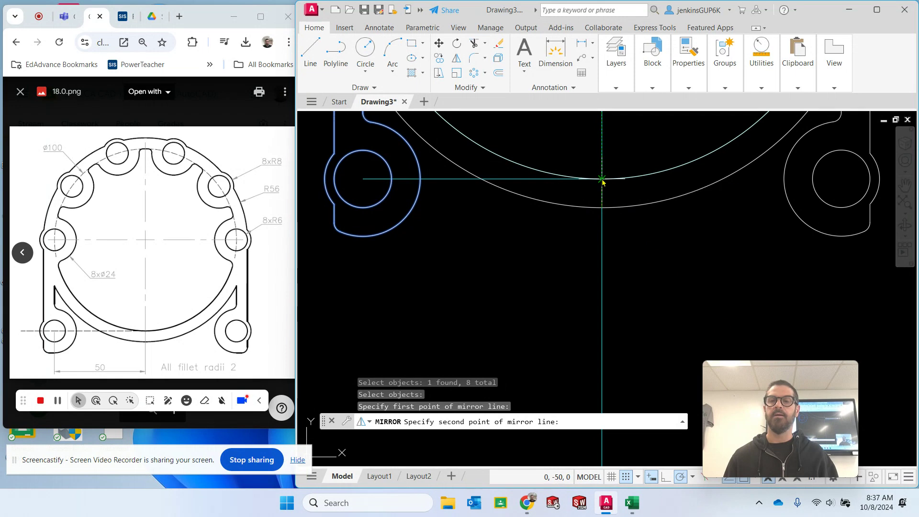
mouse_move(604, 180)
middle_down()
mouse_move(558, 248)
mouse_move(535, 328)
middle_up()
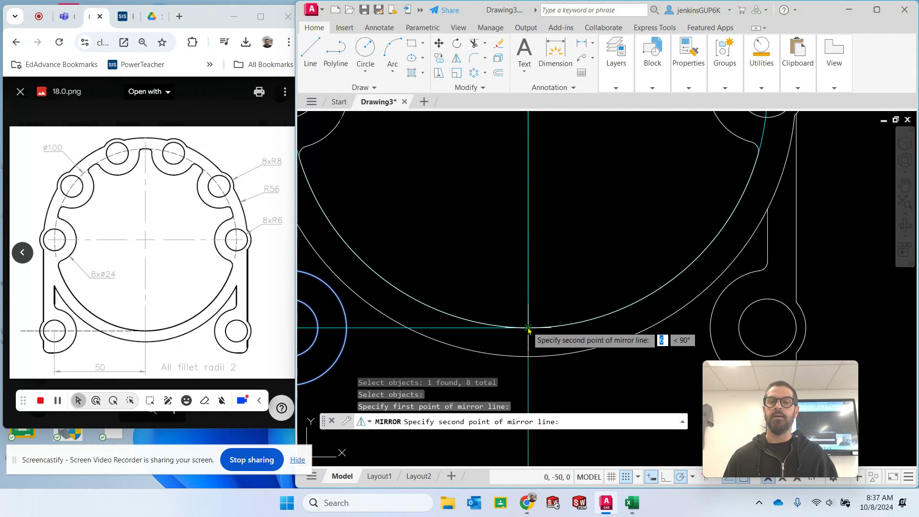
click(528, 329)
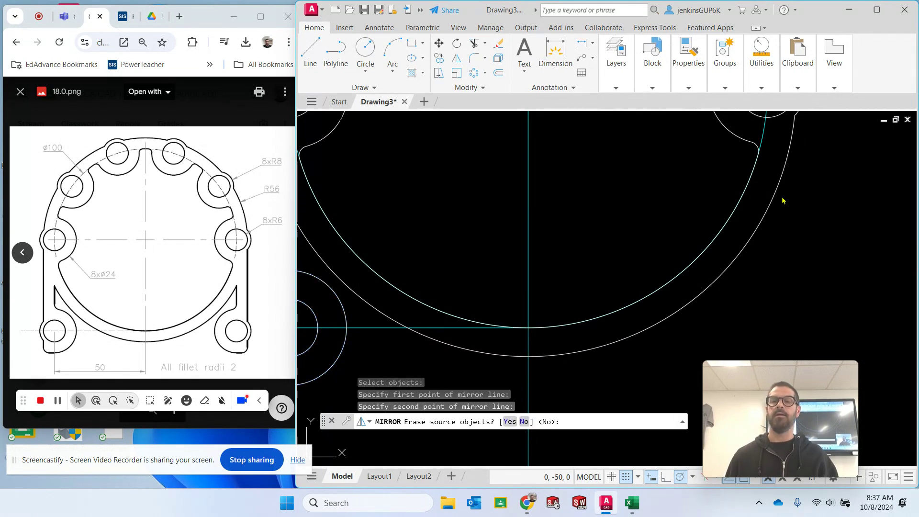
key(Escape)
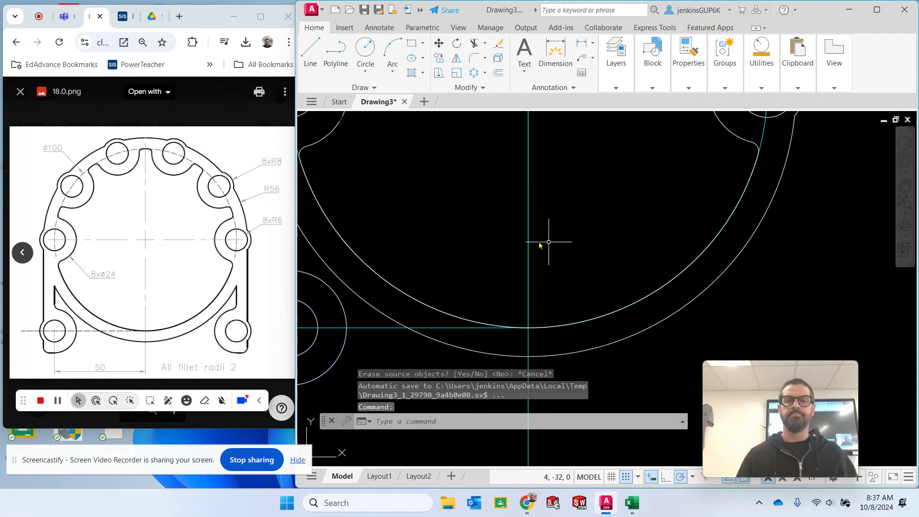
- Mirror only the leg's outer side line about the vertical centerline through the bottom points of the inner and outer circles
middle_drag(422, 197, 579, 201)
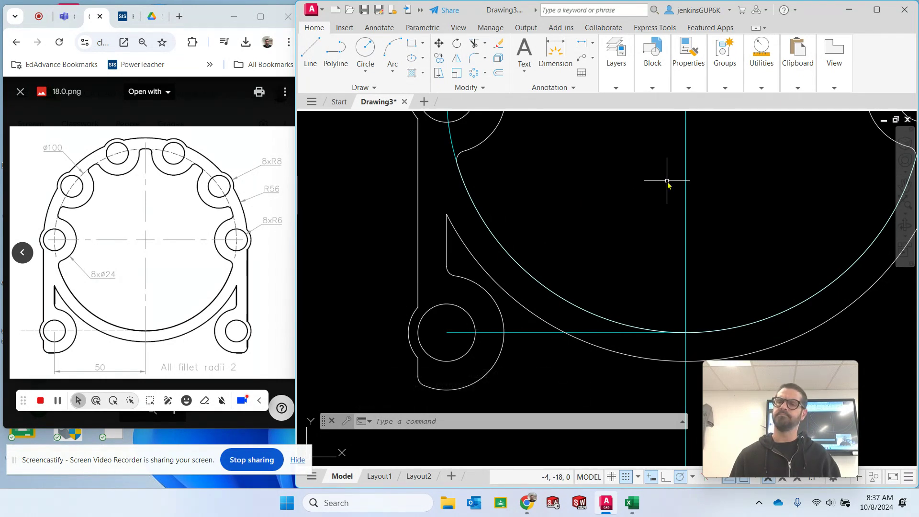
mouse_move(667, 182)
middle_down()
mouse_move(604, 211)
mouse_move(600, 198)
middle_up()
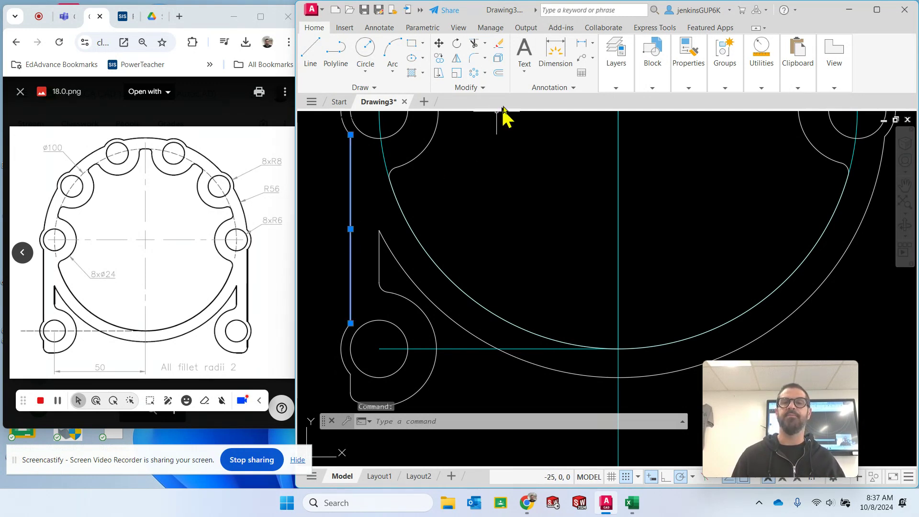
click(457, 58)
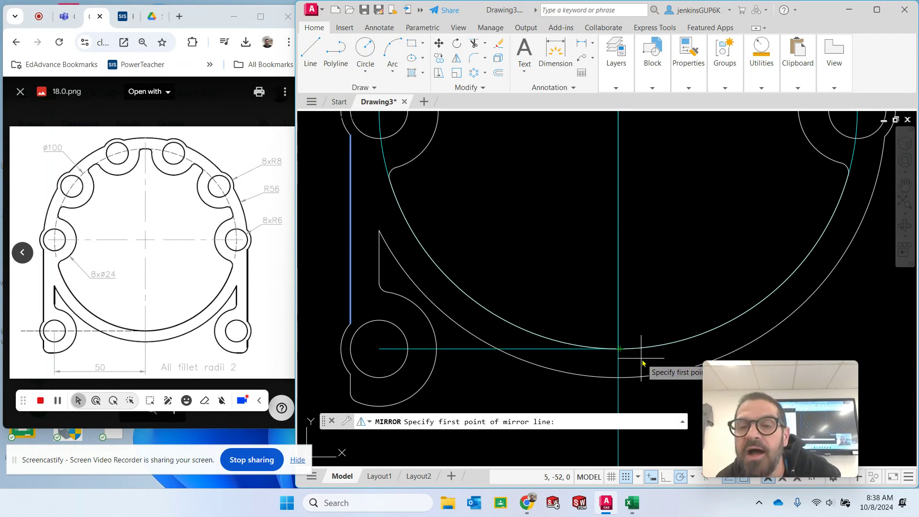
scroll(643, 364, up, 3)
scroll(551, 352, up, 2)
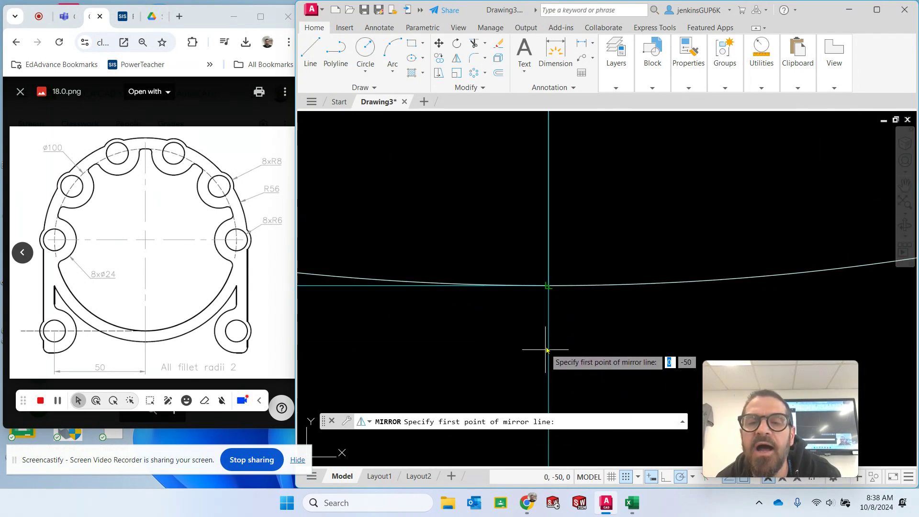
click(548, 286)
scroll(551, 378, down, 2)
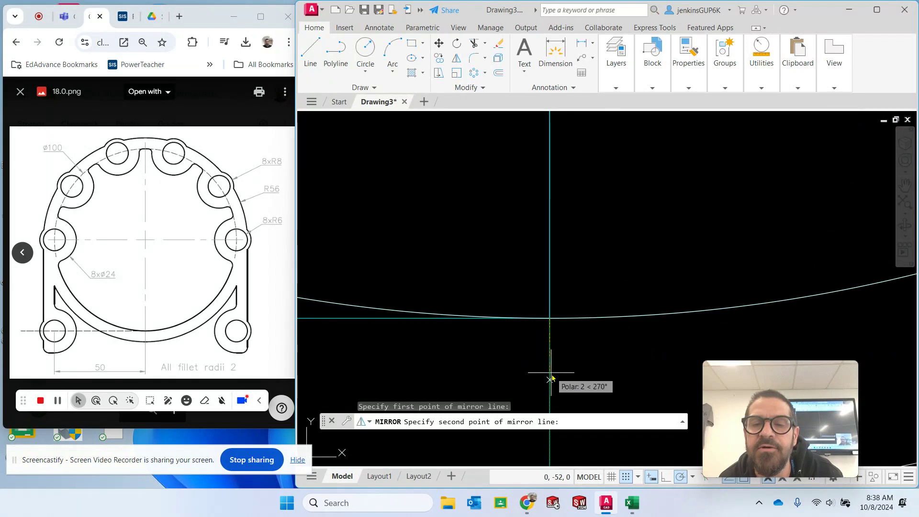
scroll(554, 359, down, 1)
scroll(524, 207, down, 2)
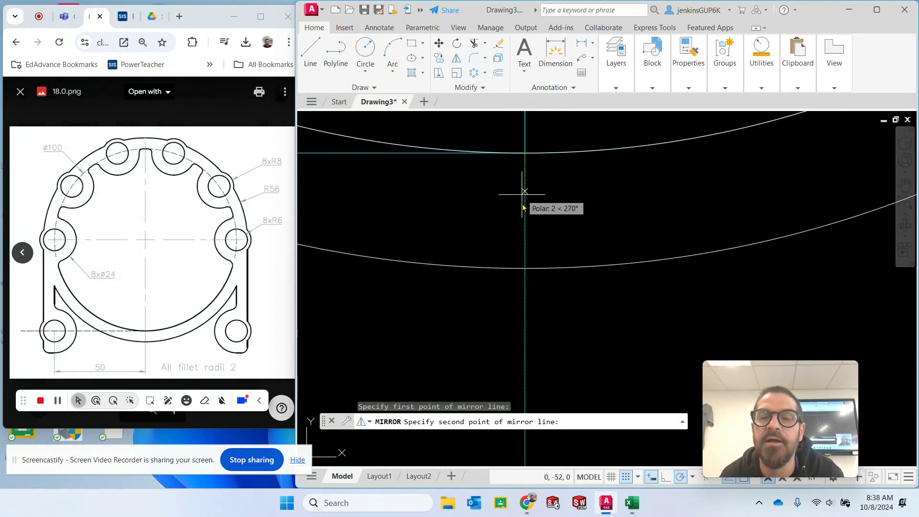
click(525, 267)
mouse_move(726, 197)
middle_down()
mouse_move(699, 221)
mouse_move(334, 408)
mouse_move(264, 454)
middle_up()
scroll(375, 302, down, 4)
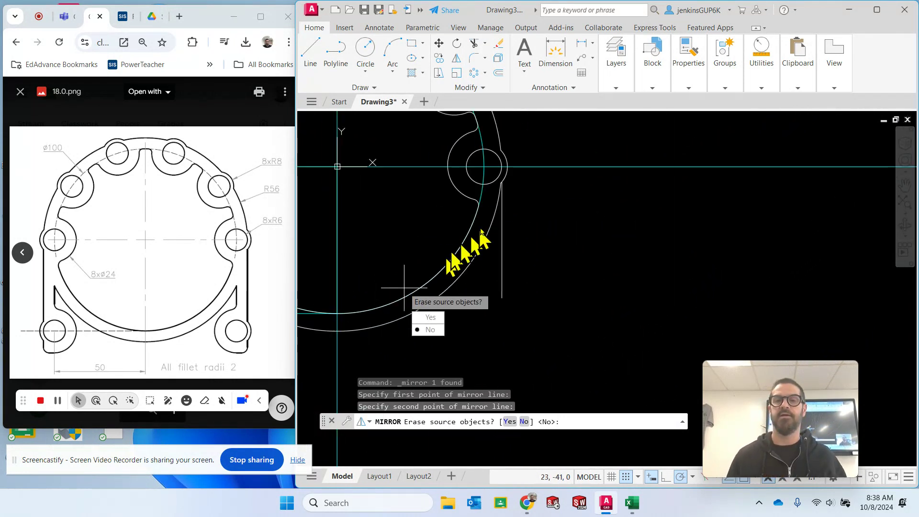
scroll(541, 194, up, 2)
scroll(523, 185, up, 1)
scroll(455, 192, up, 2)
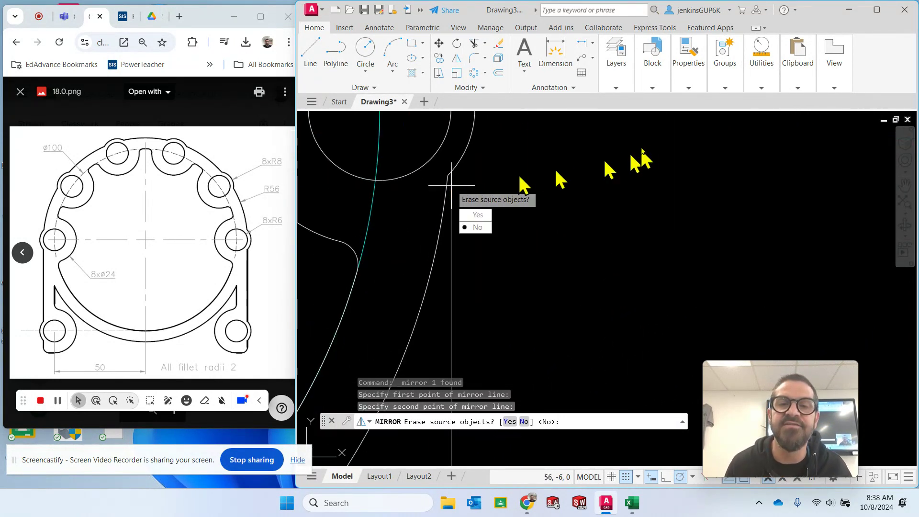
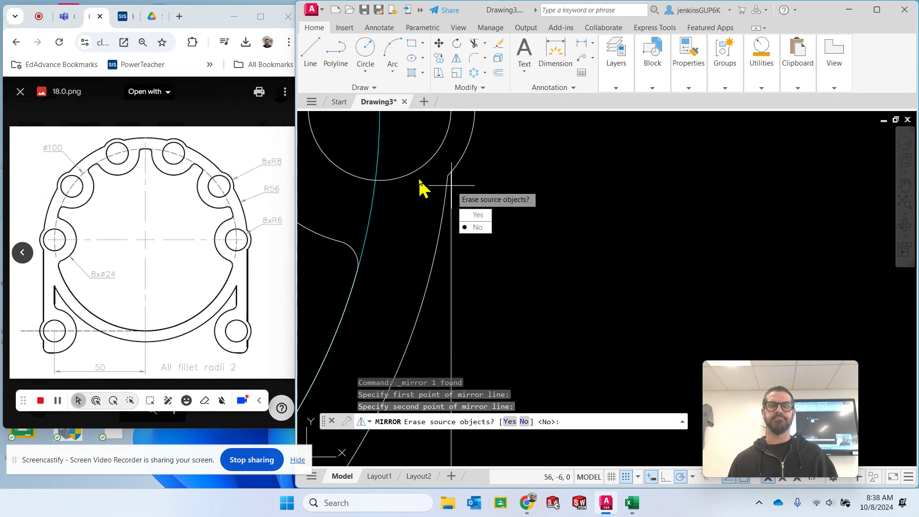
- Cancel the pending mirror of the leg's side line and return to the whole bracket
key(Escape)
scroll(349, 201, up, 5)
scroll(356, 201, down, 13)
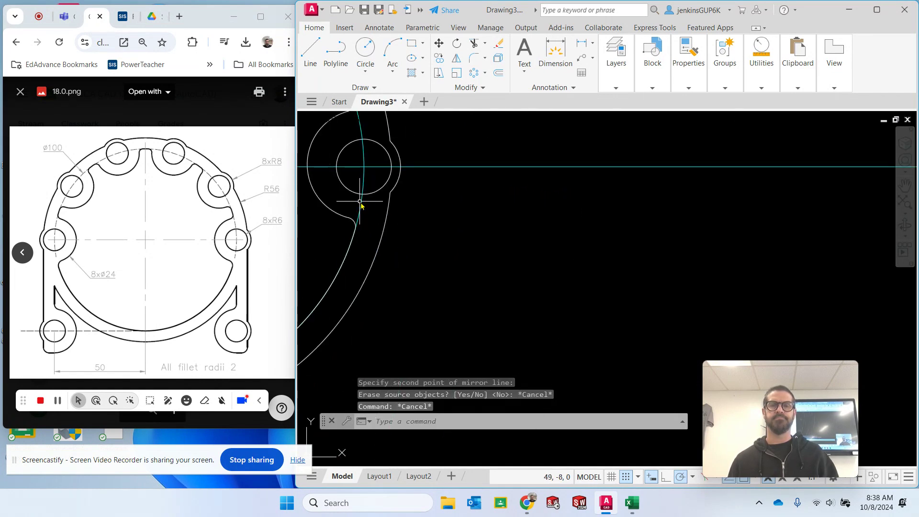
mouse_move(479, 212)
middle_down()
mouse_move(815, 230)
mouse_move(727, 247)
middle_up()
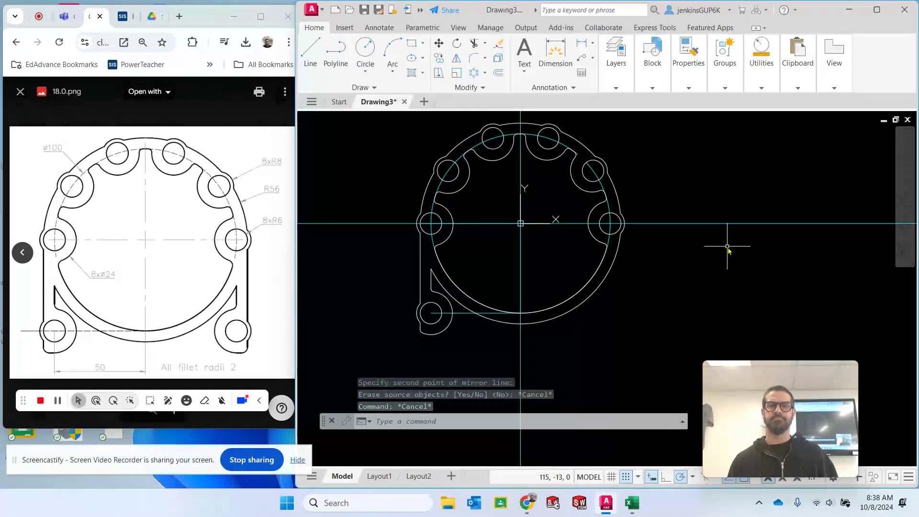
key(Escape)
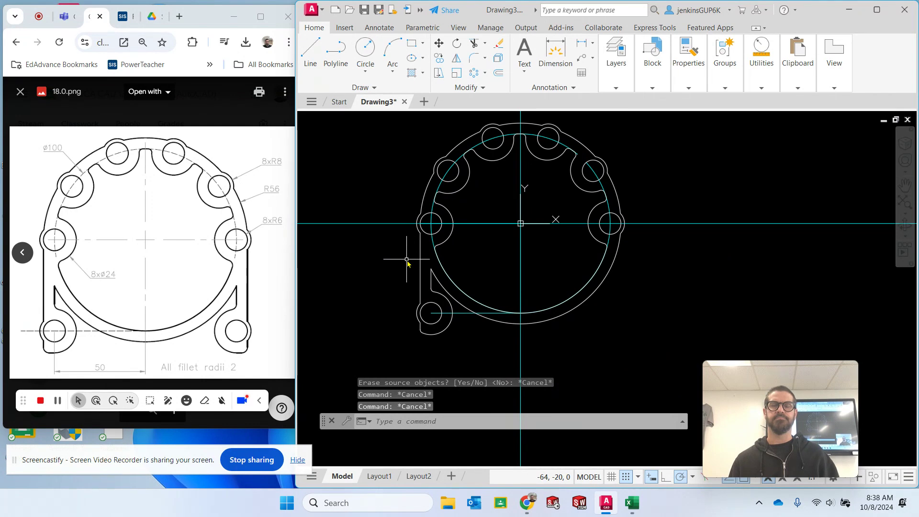
- Remove the lower-left leg by trimming away its lines, arcs and fillets and deleting its hole circle
click(474, 44)
drag(407, 264, 428, 287)
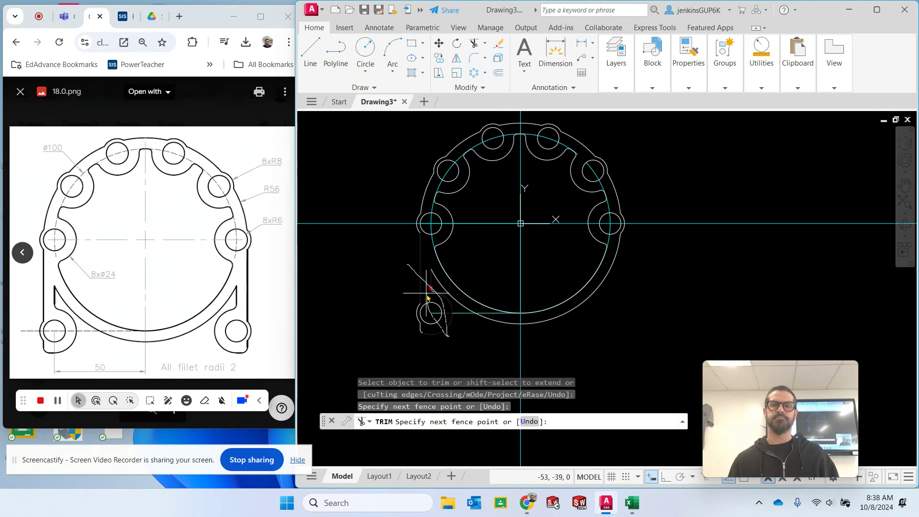
drag(416, 343, 419, 338)
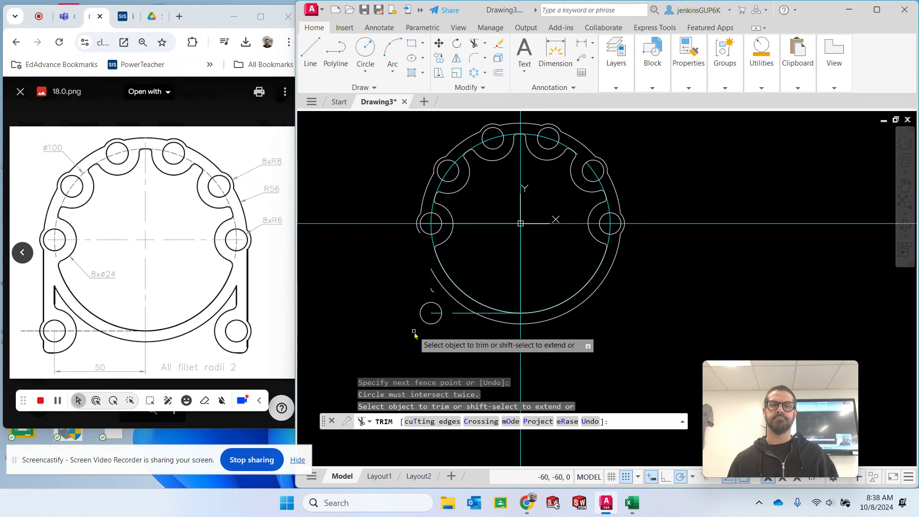
click(432, 291)
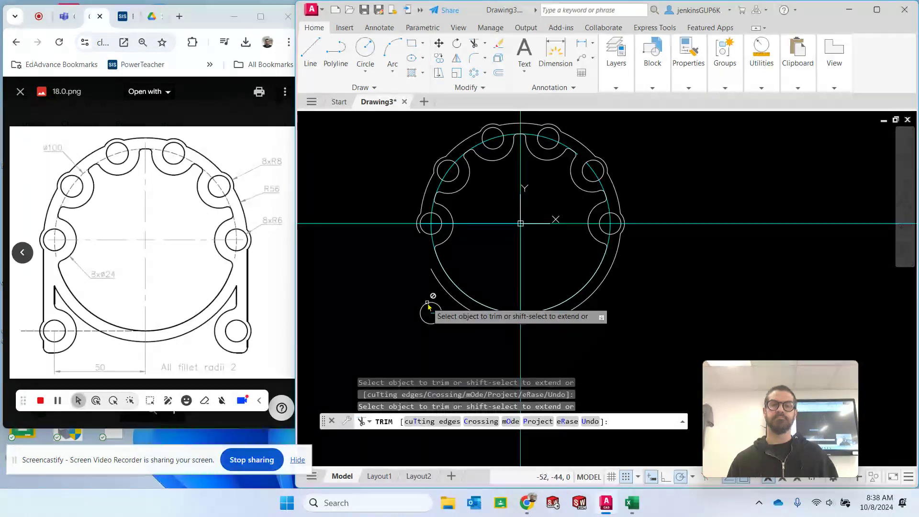
key(Escape)
click(429, 303)
key(Delete)
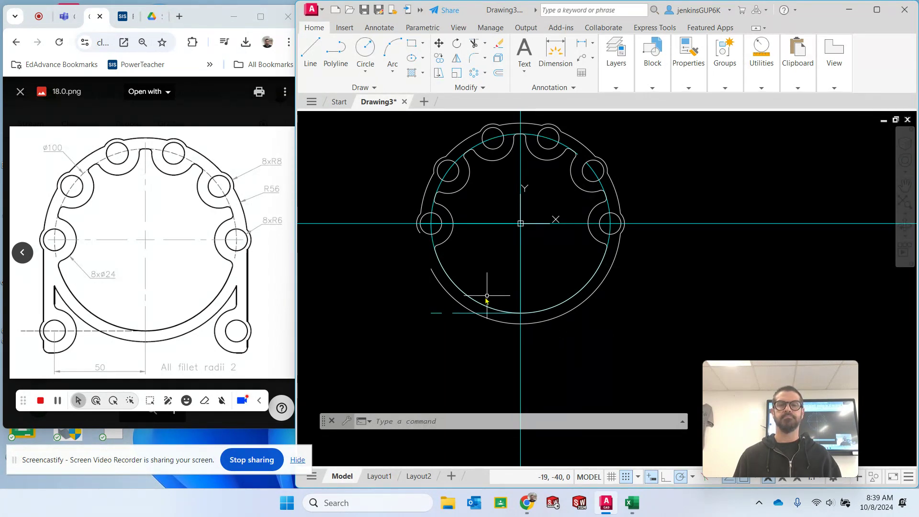
- Extend the outer radius 56 arc from its lower-left end up to the leftmost lobe
click(453, 302)
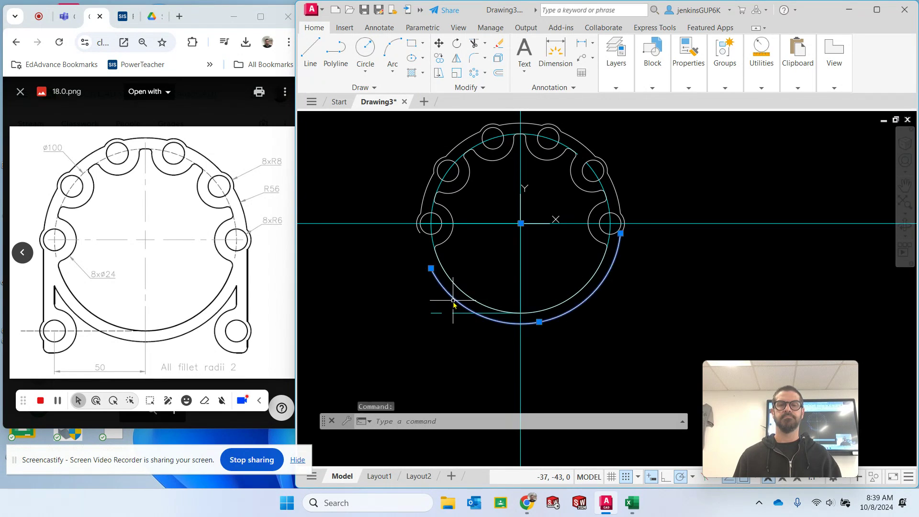
click(485, 43)
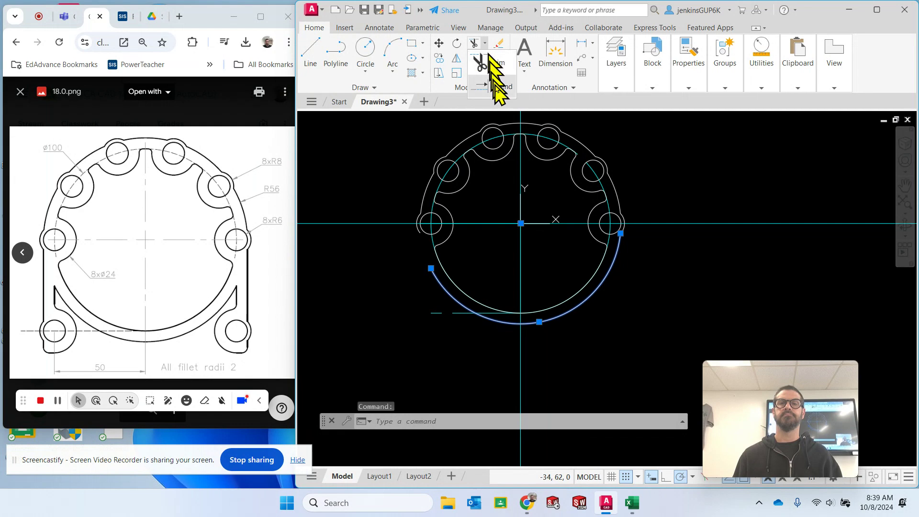
click(493, 89)
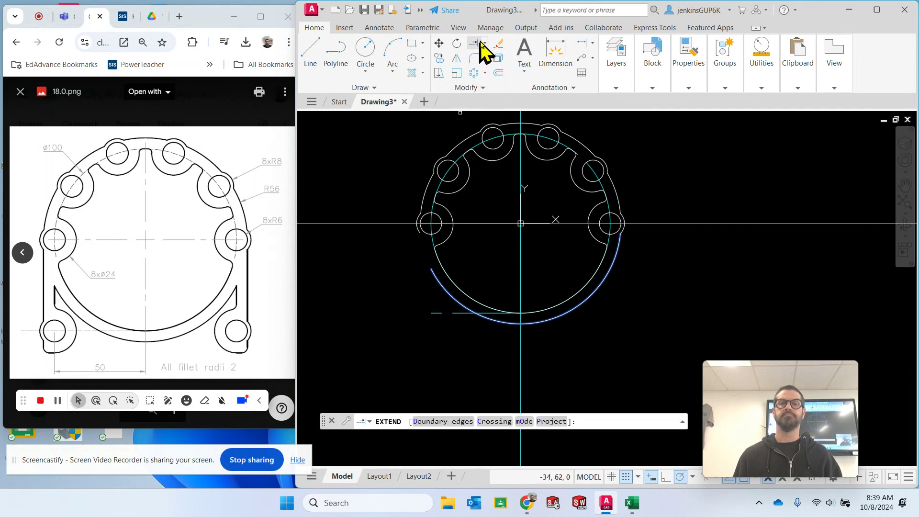
click(440, 285)
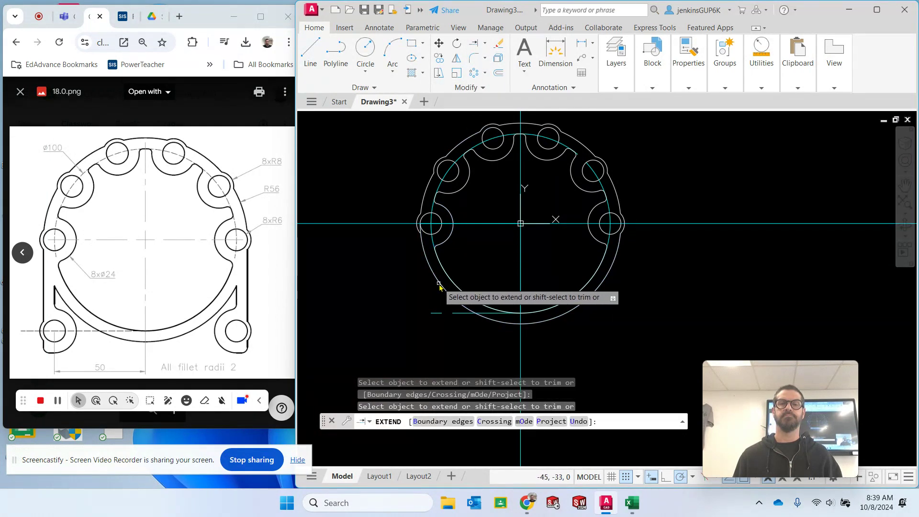
key(Escape)
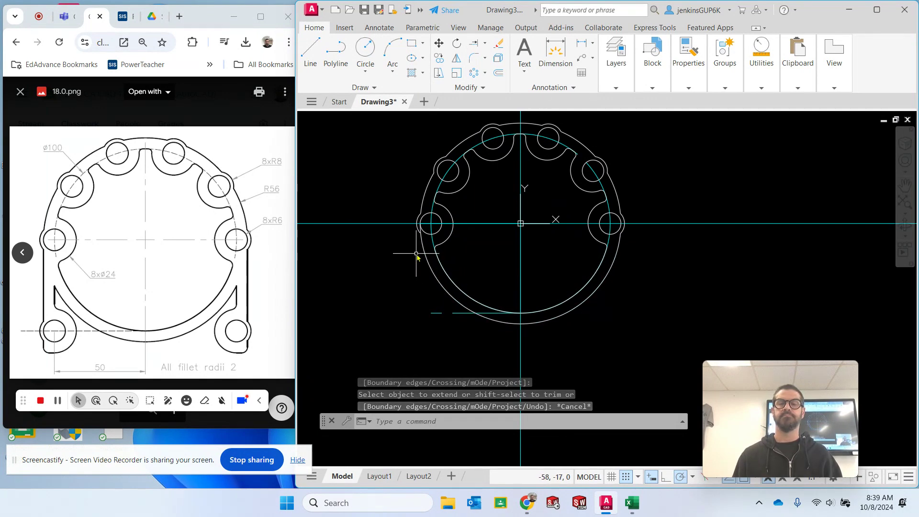
- Try to extend the lower end of the leftmost lobe's short outer arc to the radius 56 arc
scroll(433, 239, up, 4)
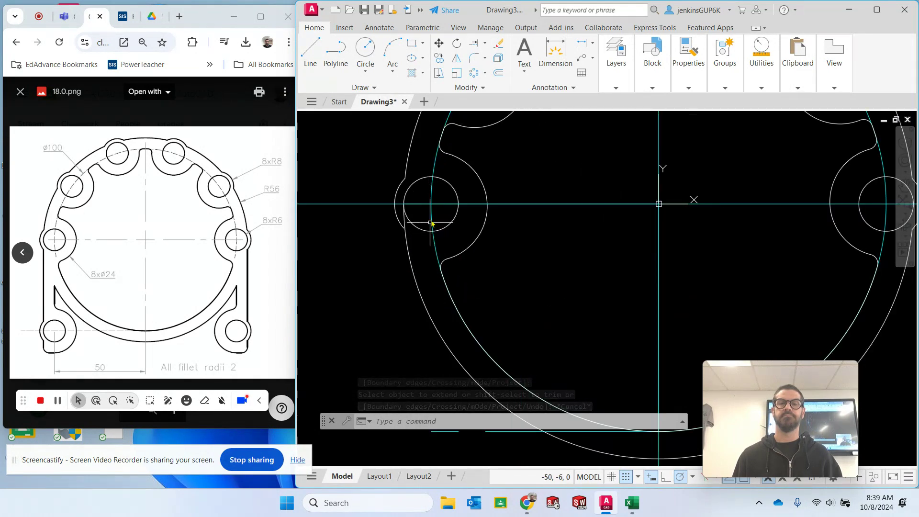
click(485, 43)
click(486, 62)
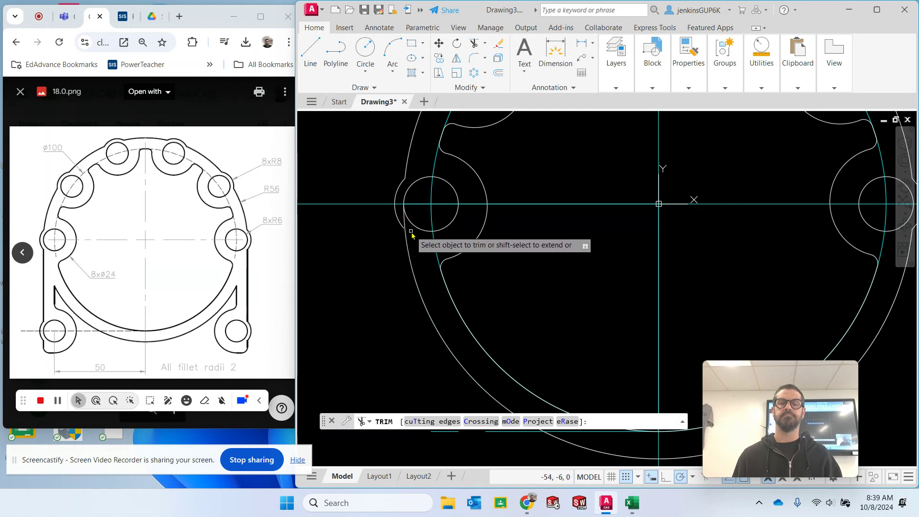
scroll(409, 237, up, 4)
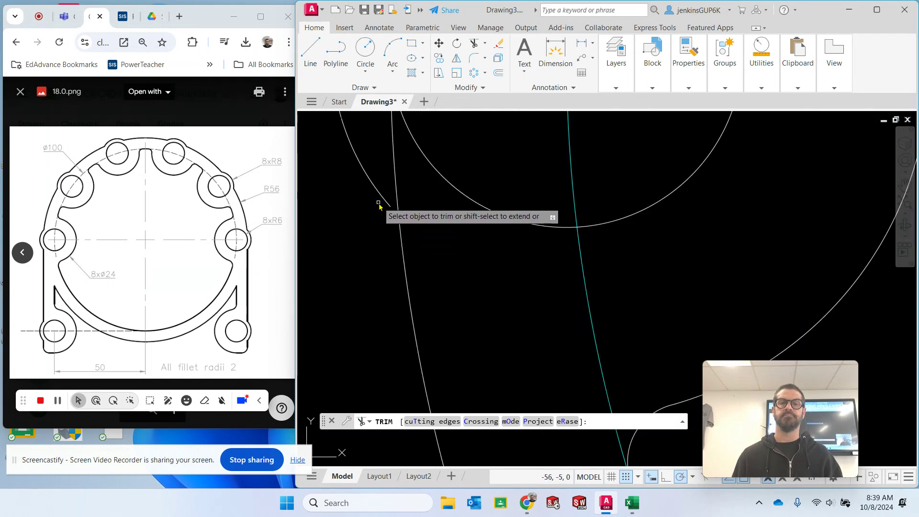
key(Escape)
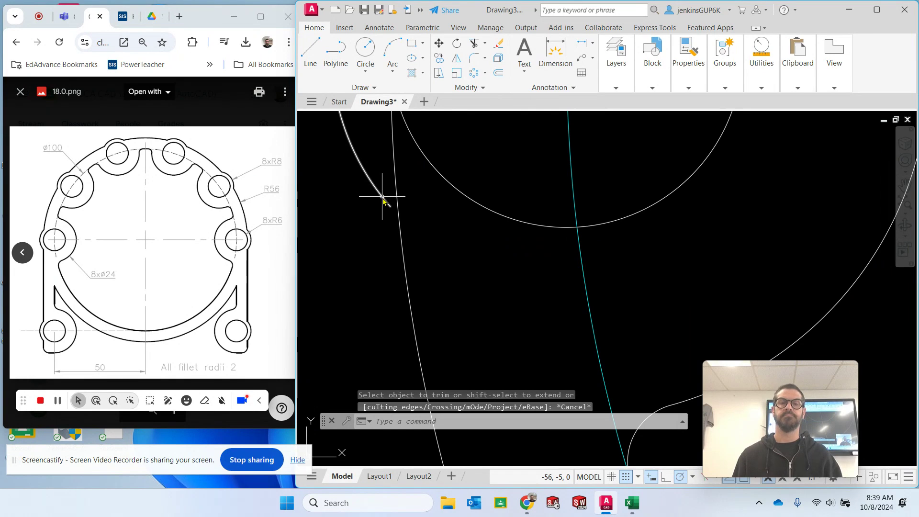
click(383, 197)
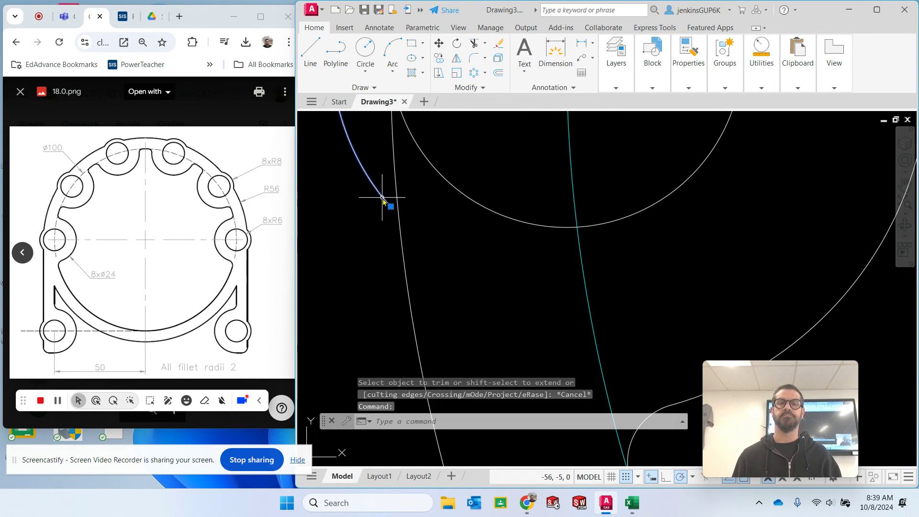
click(486, 46)
click(493, 93)
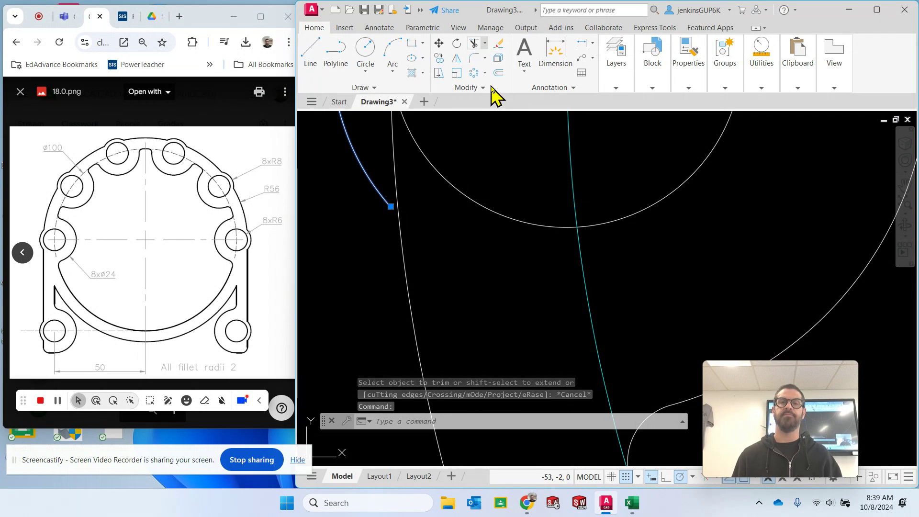
click(373, 190)
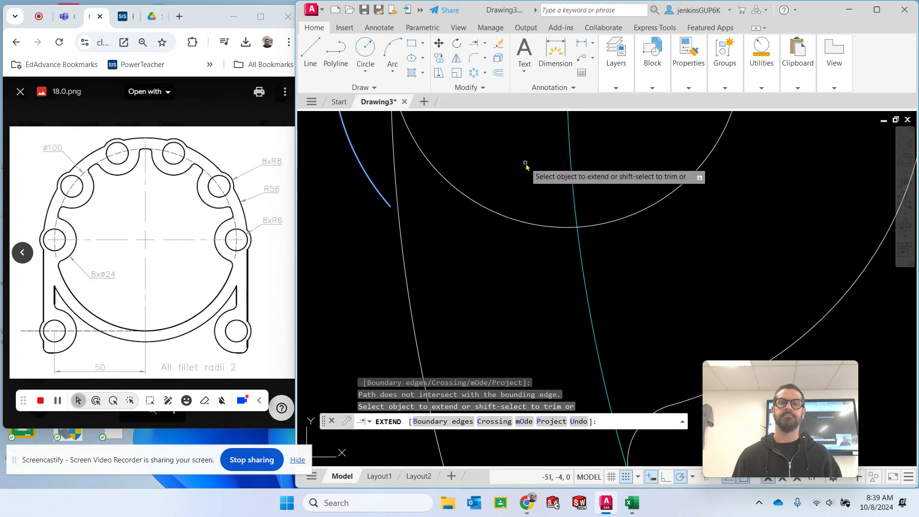
- Draw a radius 8 circle concentric with the leftmost hole, picking its radius on the lobe's outer arc
scroll(526, 164, down, 4)
scroll(595, 164, down, 2)
middle_drag(595, 164, 514, 240)
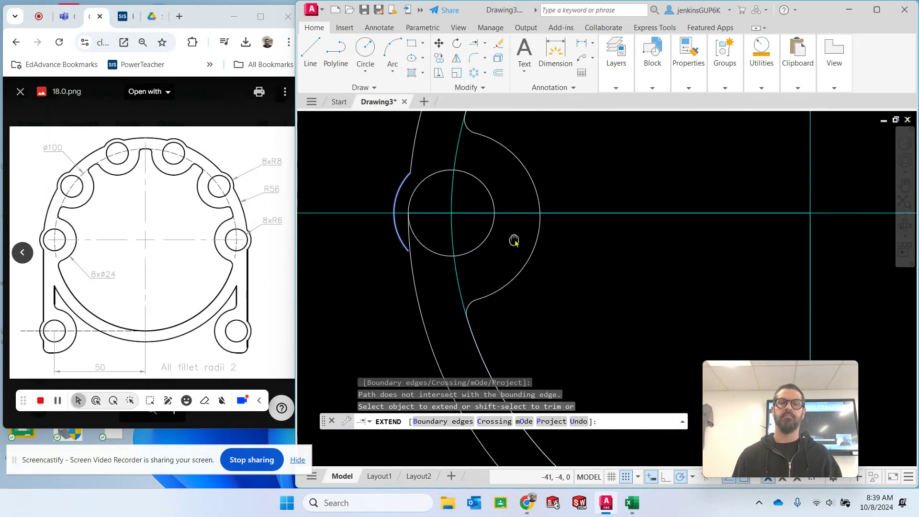
click(373, 58)
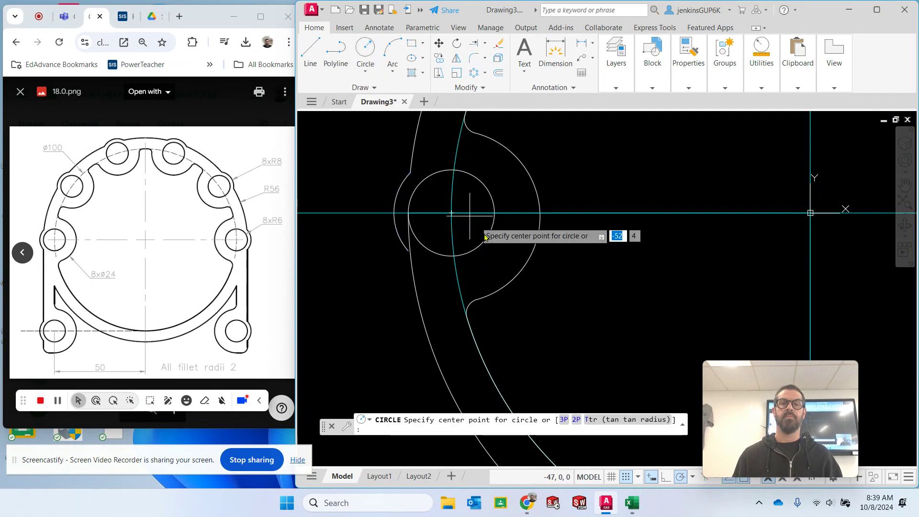
click(452, 214)
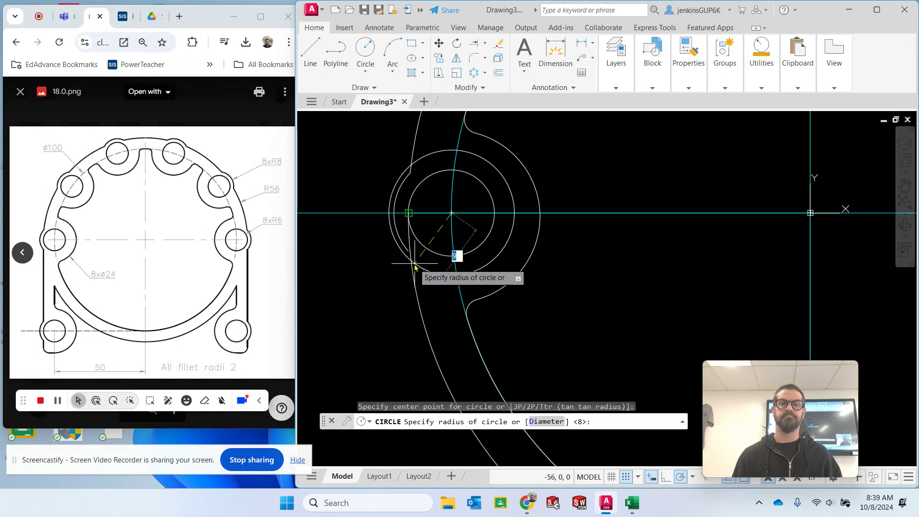
click(404, 236)
key(Escape)
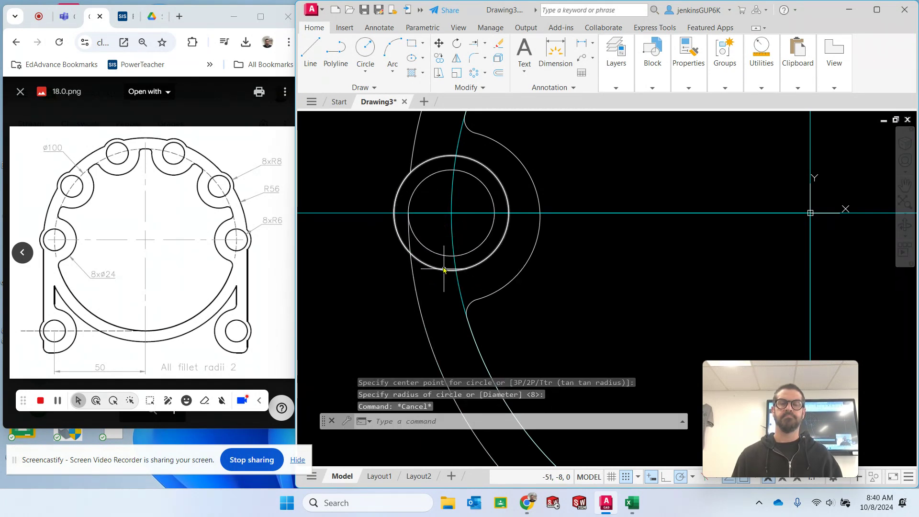
- Trim the radius 56 arc inside the leftmost lobe and the radius 8 circle's lower-left part inside the ring
click(475, 44)
click(409, 247)
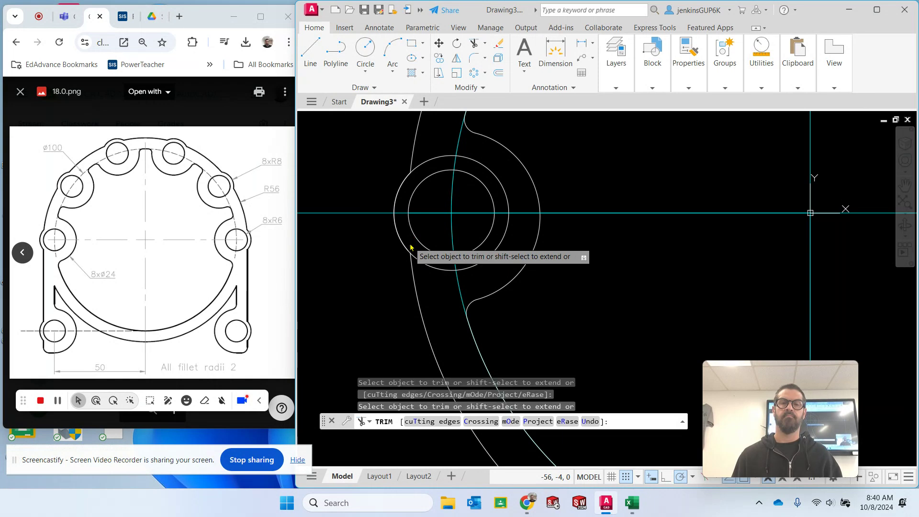
key(Escape)
- Run Overkill on the leftmost lobe's outer arc with the default duplicate-removal settings
click(375, 154)
click(445, 292)
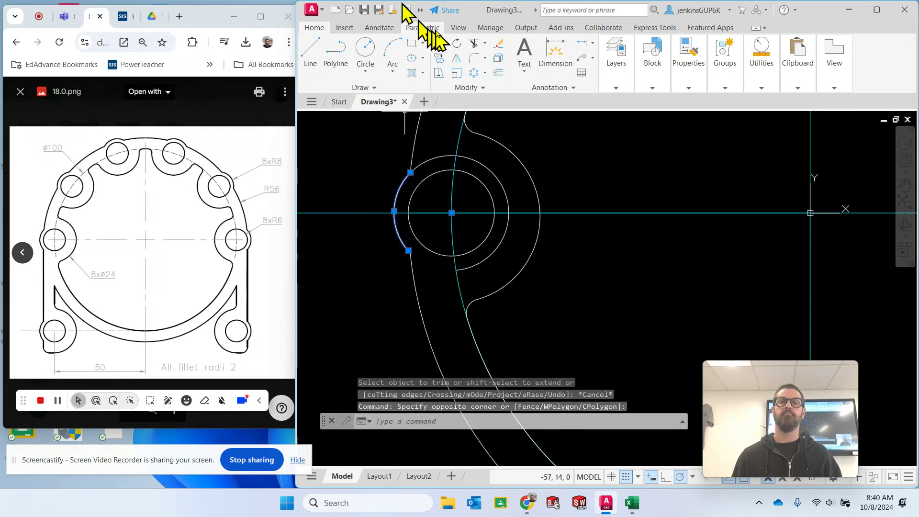
click(491, 28)
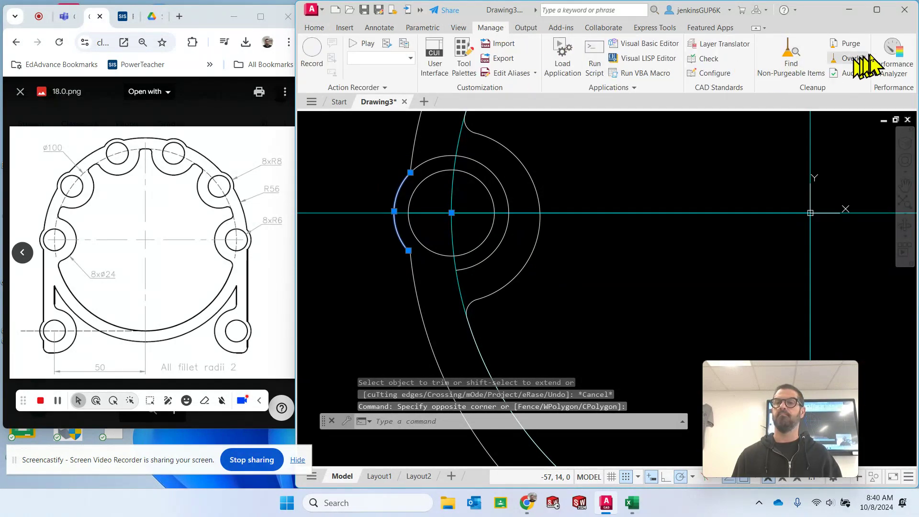
click(854, 58)
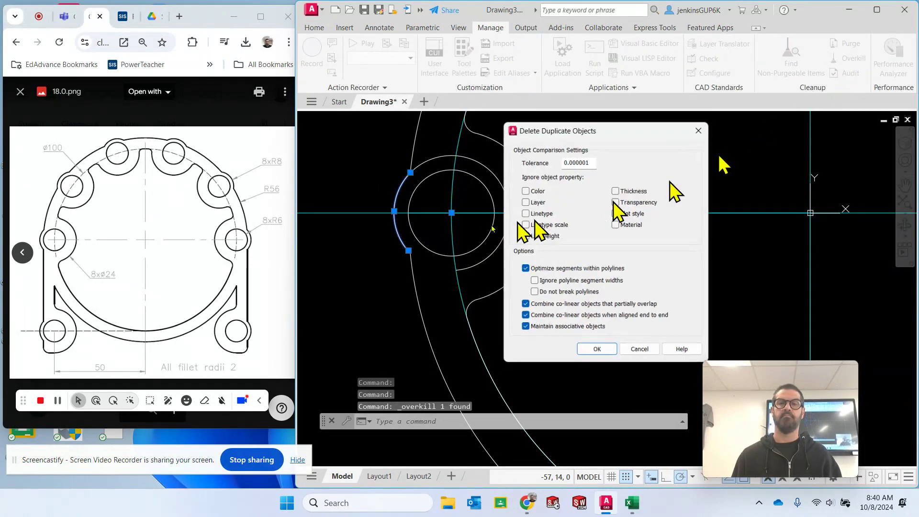
click(604, 348)
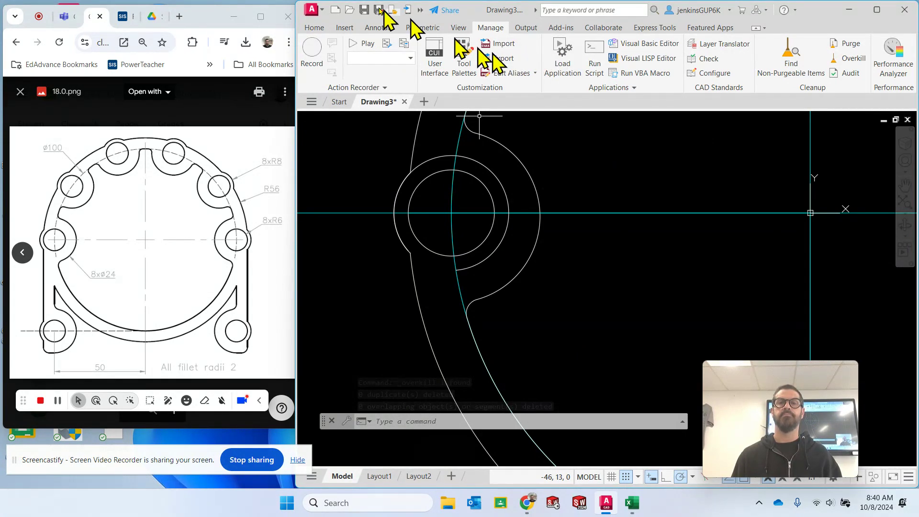
- Trim the radius 8 circle's remaining pieces inside the ring together with the lower half of the lobe's outer arc
click(306, 29)
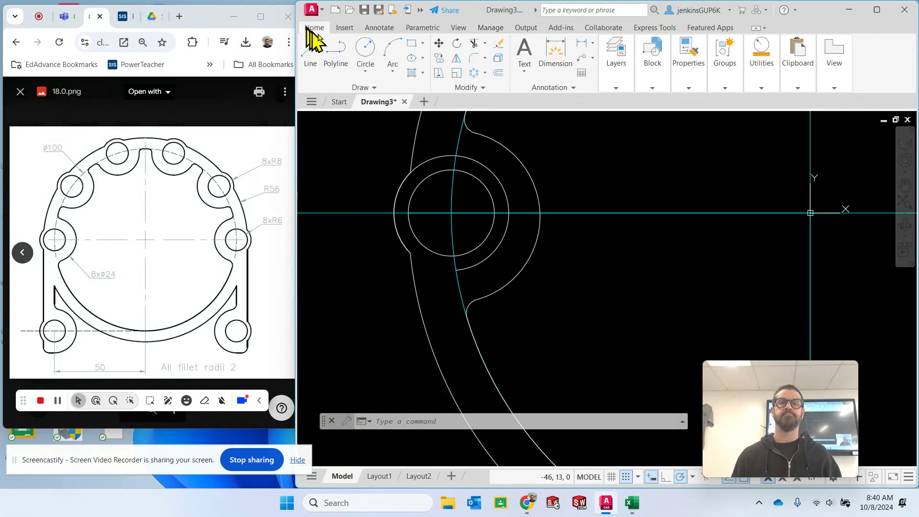
click(473, 44)
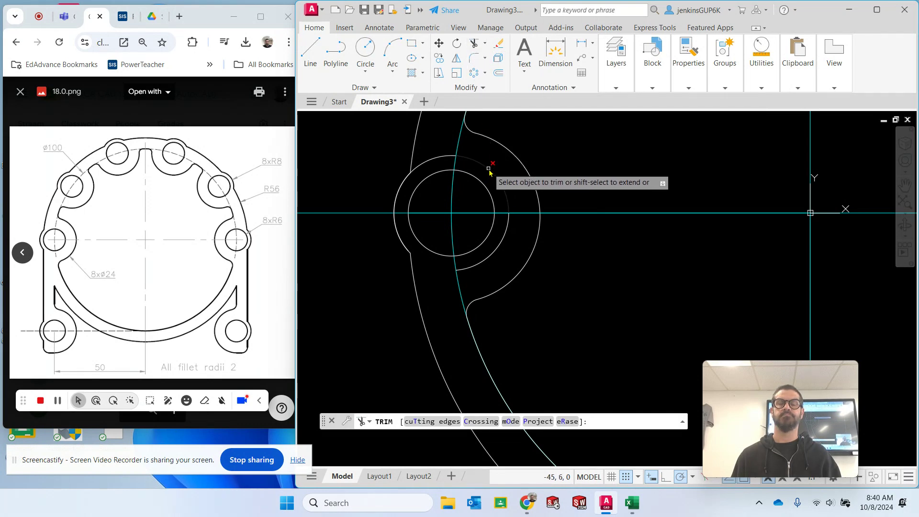
click(491, 168)
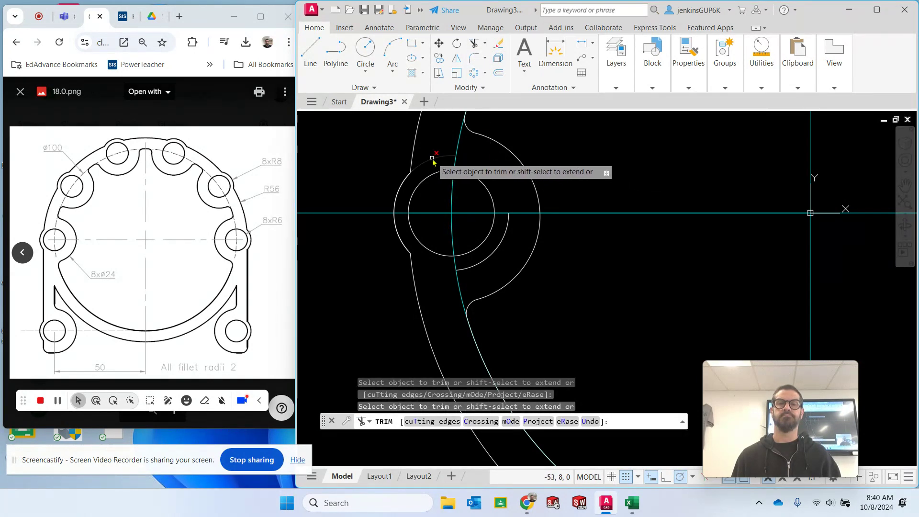
drag(505, 242, 498, 233)
drag(379, 232, 403, 236)
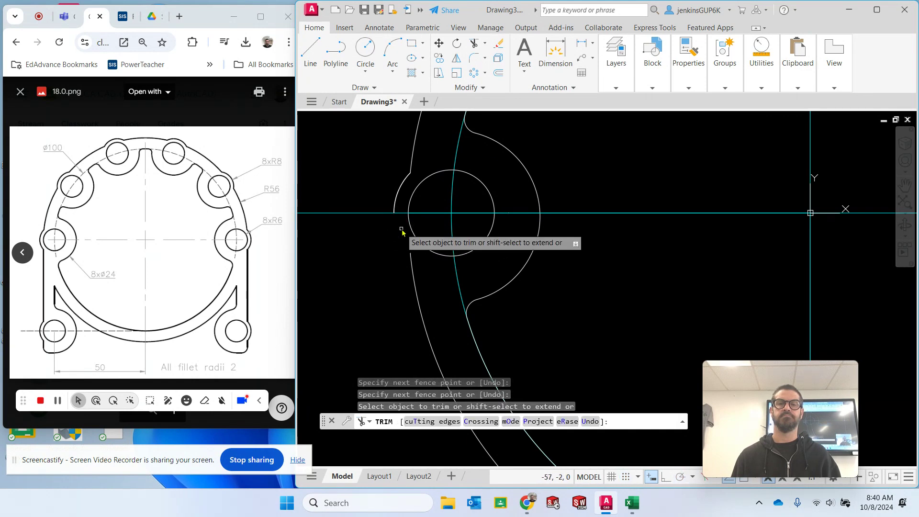
key(Escape)
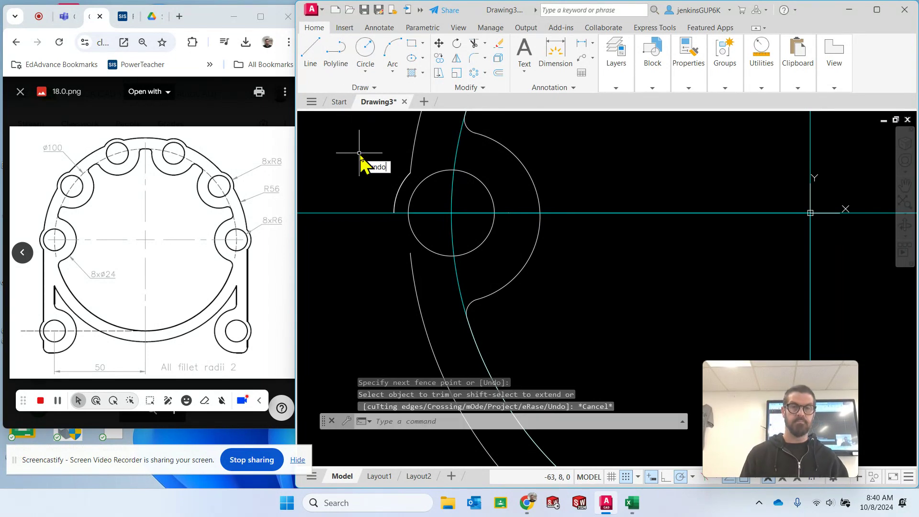
- Undo the last group of trims on the leftmost lobe
key(Return)
key(Return)
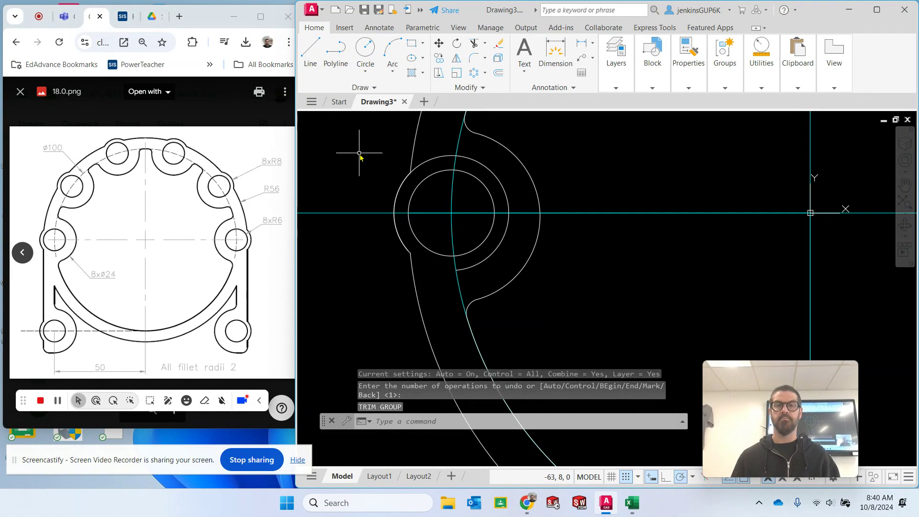
key(Escape)
- Trim the parts of the leftmost lobe's radius 8 circle that lie inside the ring, keeping its outer arc
click(474, 44)
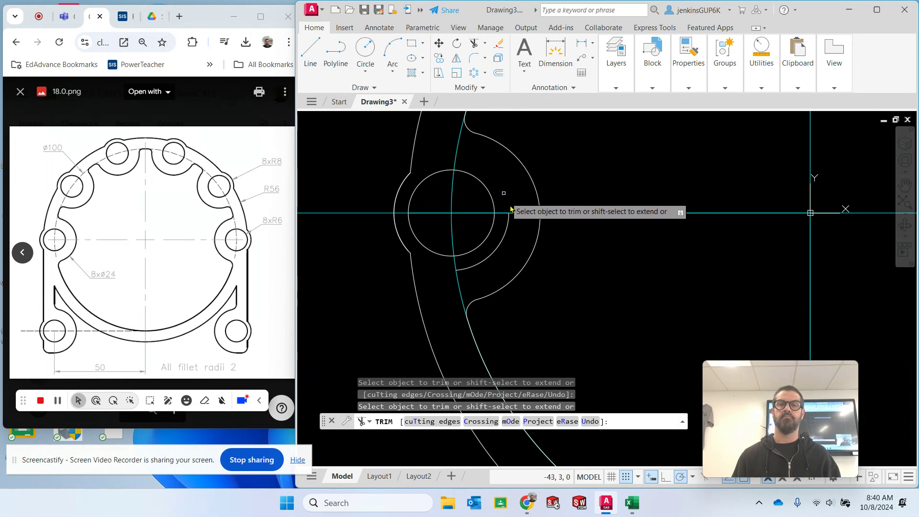
key(Escape)
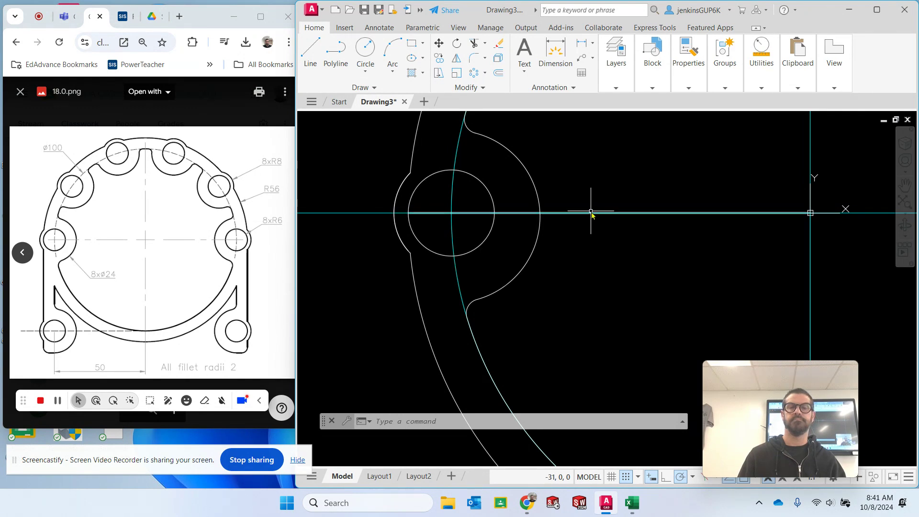
key(Escape)
key(Escape)
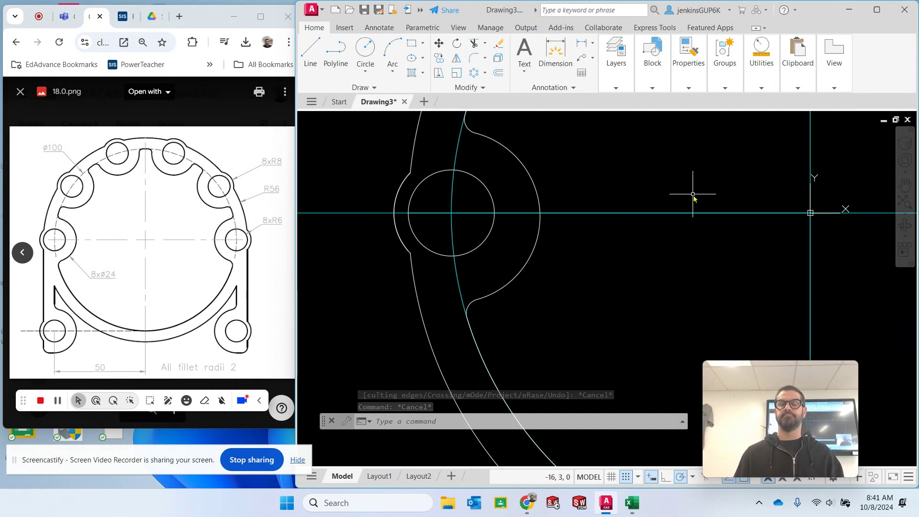
- Erase the leftover pieces of the horizontal construction line running left from the inner circle's lowest point
scroll(694, 196, down, 4)
scroll(693, 197, down, 2)
mouse_move(769, 199)
middle_down()
mouse_move(770, 207)
mouse_move(530, 255)
mouse_move(556, 247)
middle_up()
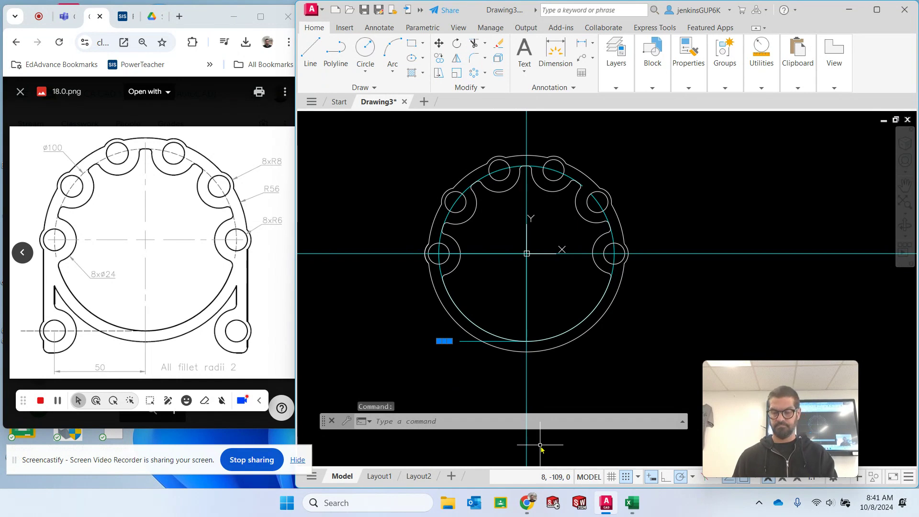
key(Delete)
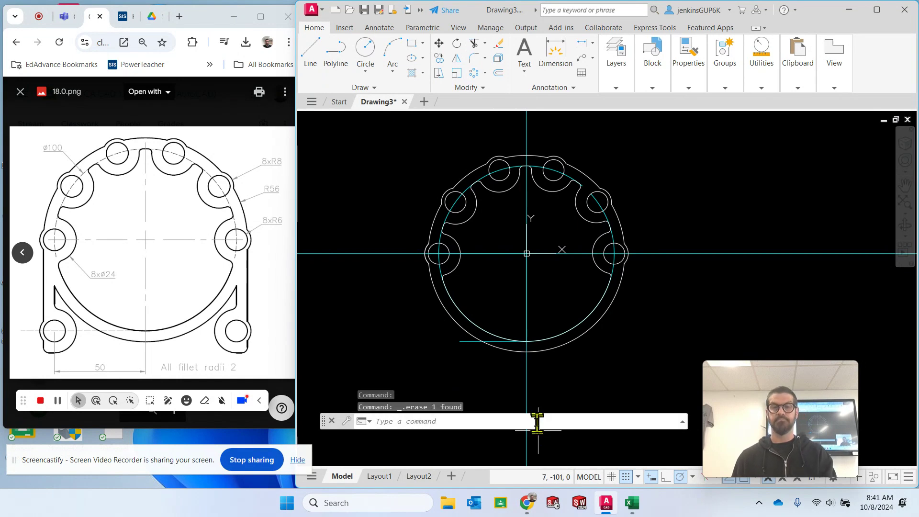
click(470, 342)
key(Delete)
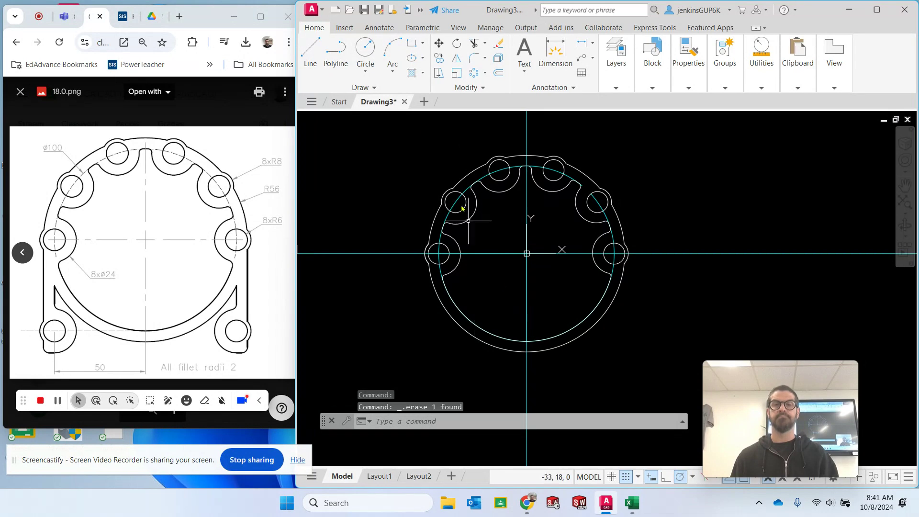
- On the Construction layer, draw a 50 mm horizontal line leftward from the inner circle's bottom quadrant
click(316, 50)
mouse_move(622, 72)
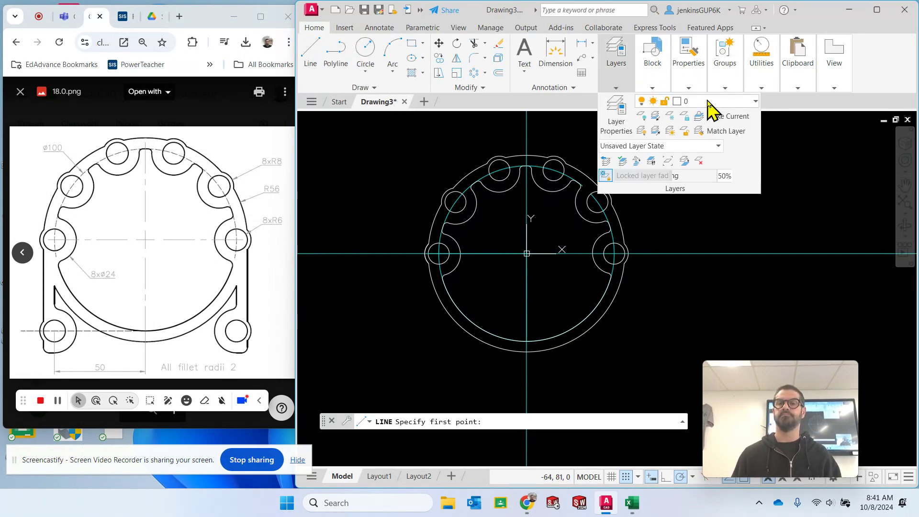
click(709, 102)
click(704, 148)
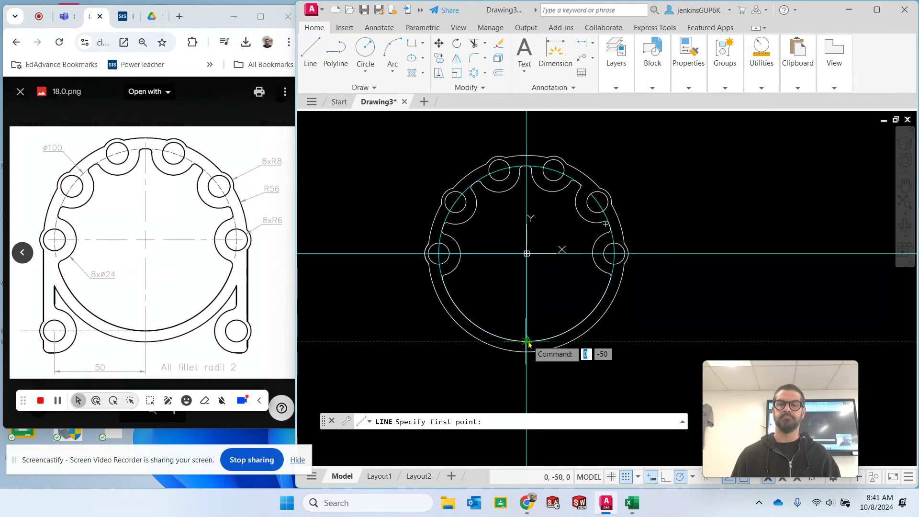
scroll(528, 342, up, 5)
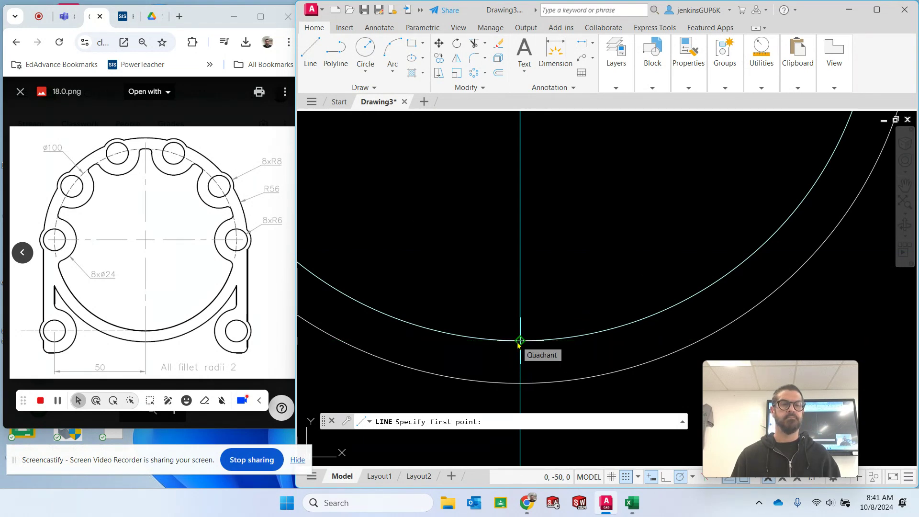
click(520, 341)
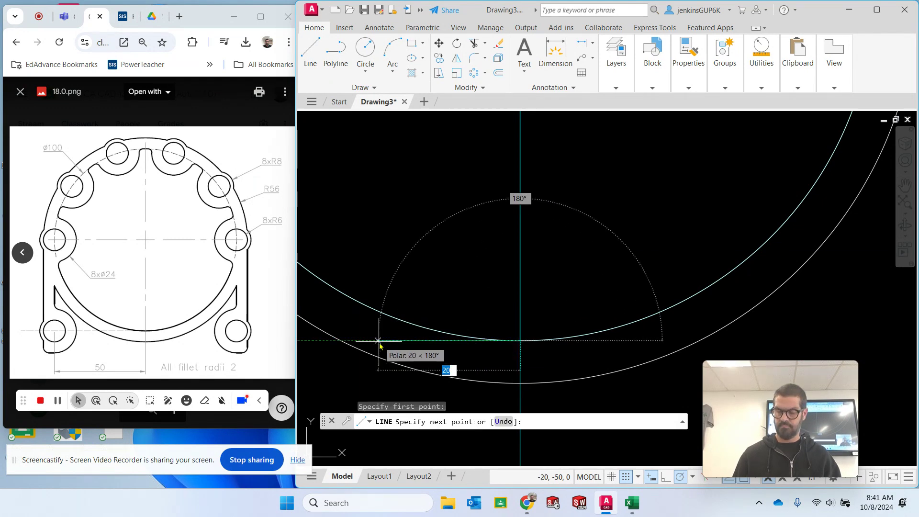
text(50)
key(Return)
key(Escape)
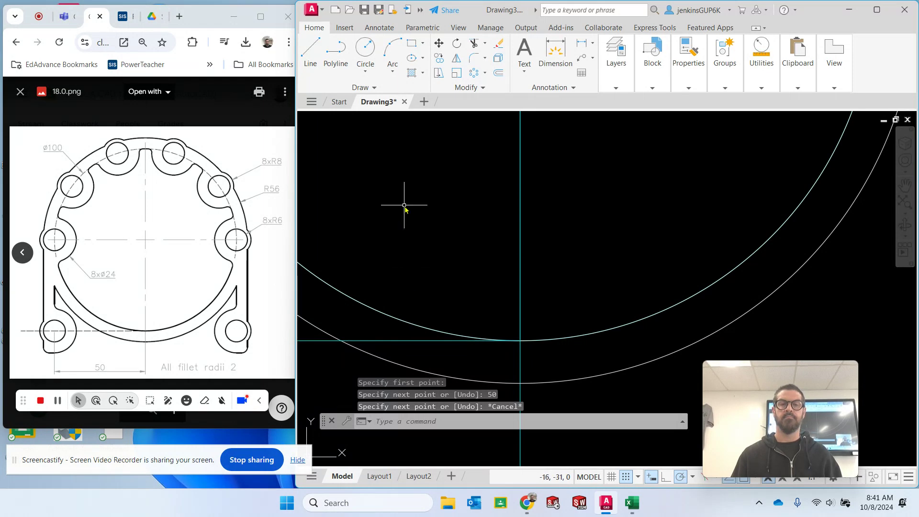
- Make the Visible layer current and draw a radius 6 circle centred on the left end of the 50 mm construction line
scroll(405, 206, down, 3)
mouse_move(659, 261)
middle_down()
mouse_move(706, 369)
mouse_move(740, 332)
middle_up()
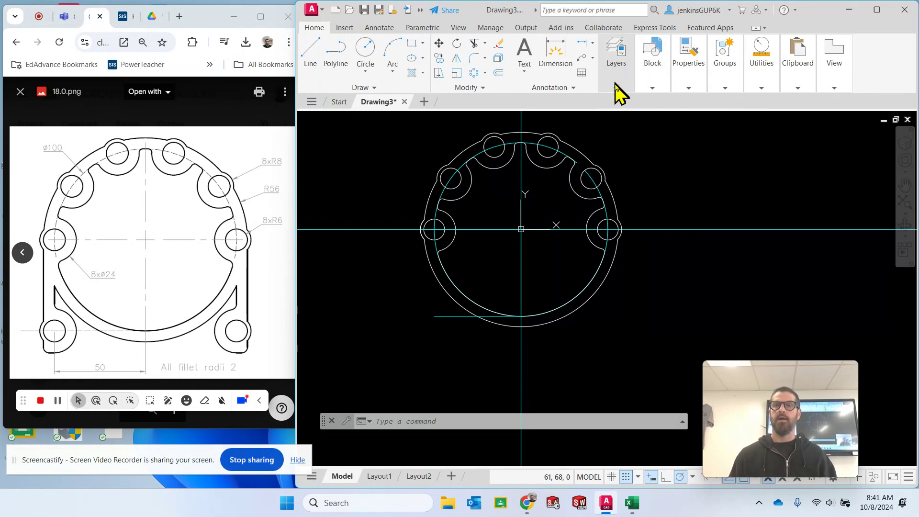
mouse_move(616, 92)
click(690, 101)
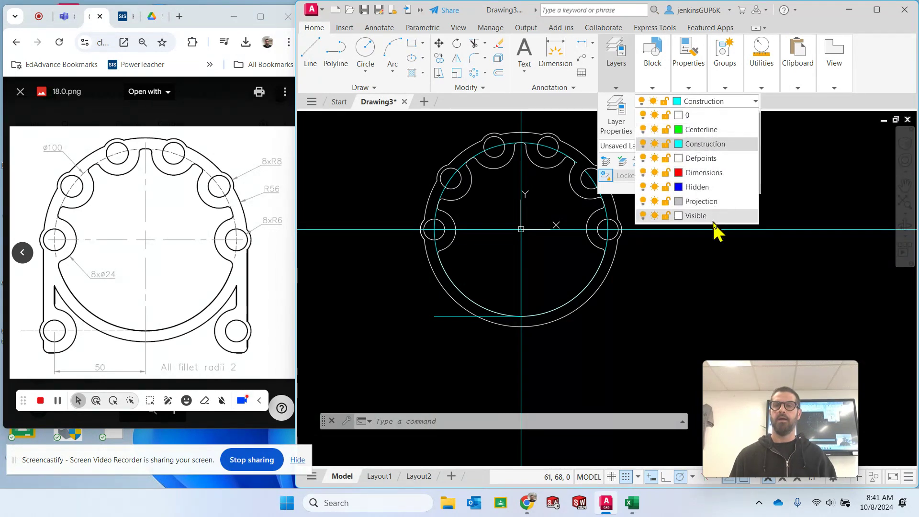
click(699, 215)
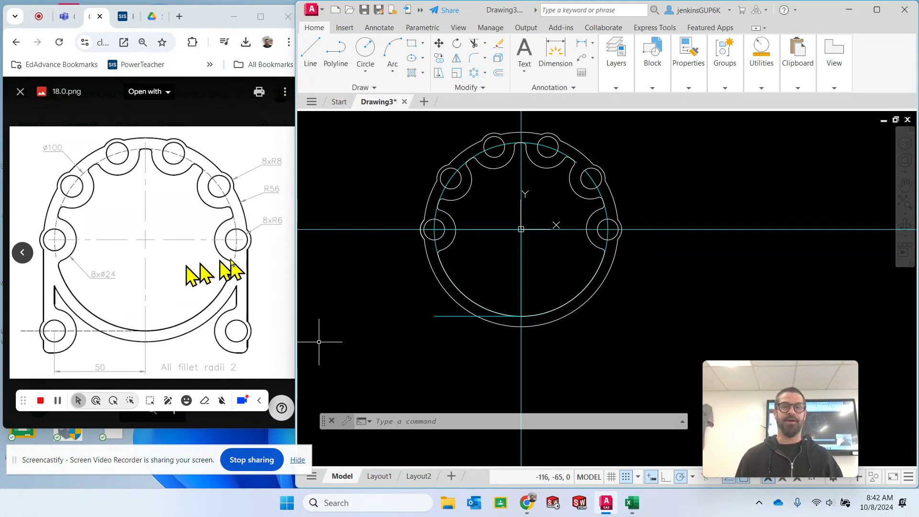
click(368, 60)
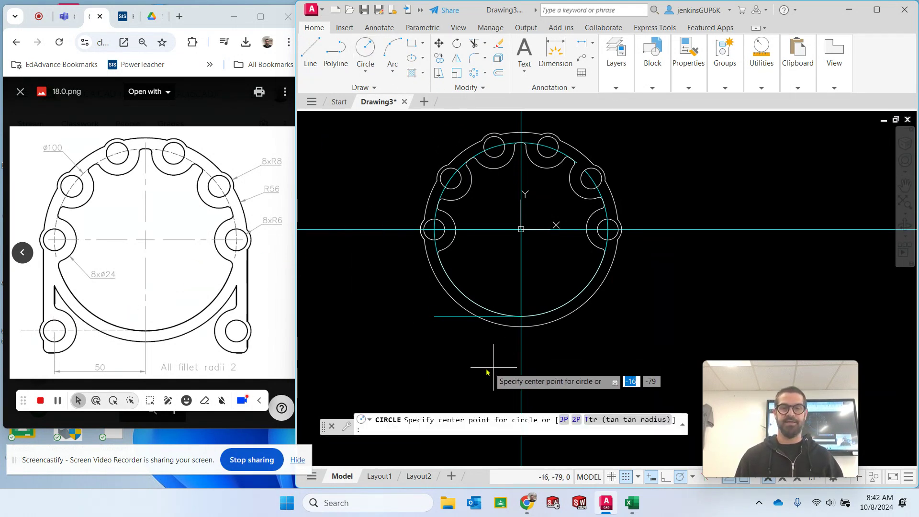
click(436, 318)
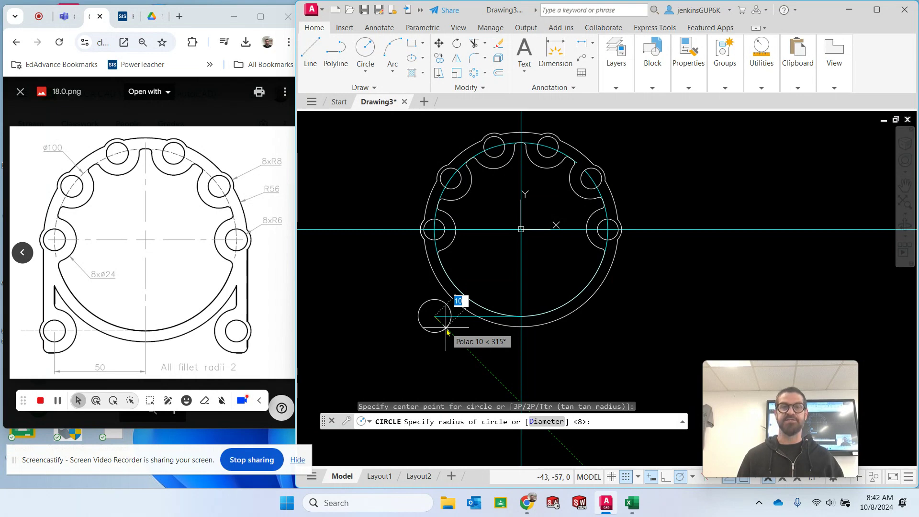
text(6)
key(Return)
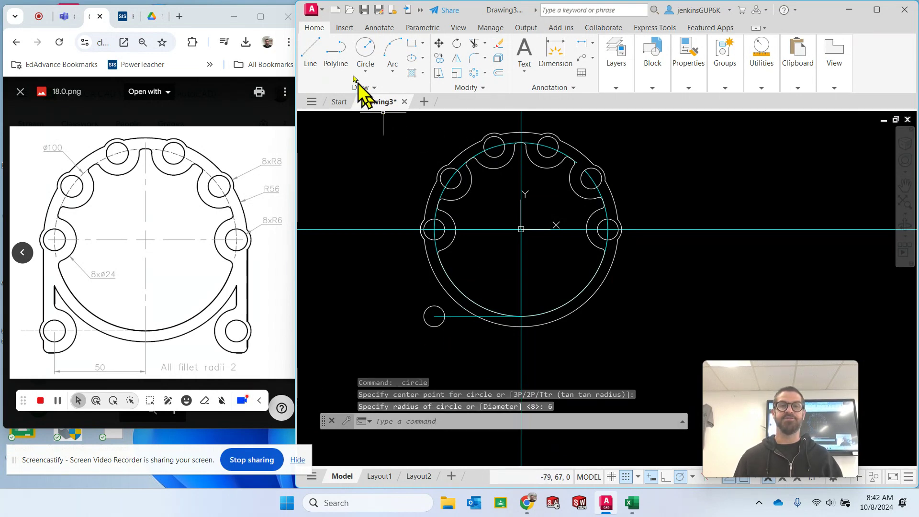
- Add circles of radius 8 and radius 12 concentric with the lower-left radius 6 circle
click(363, 53)
click(434, 317)
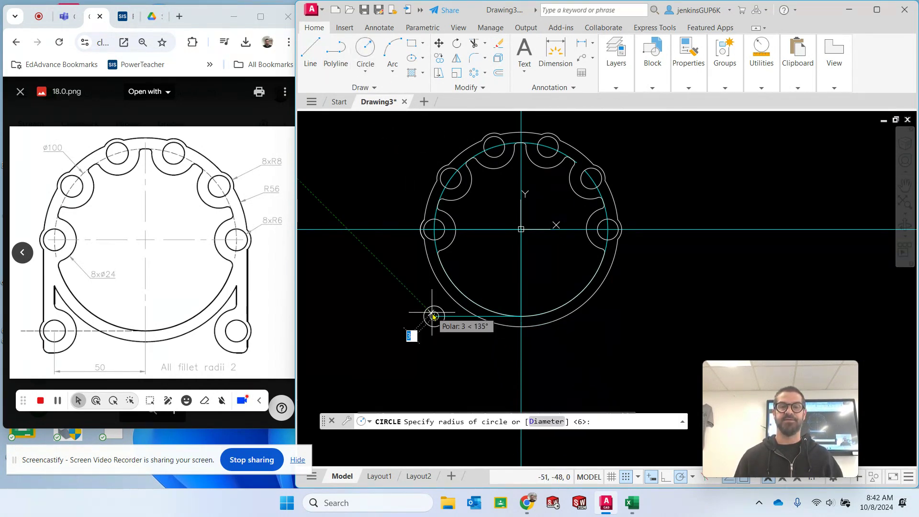
text(8)
key(Return)
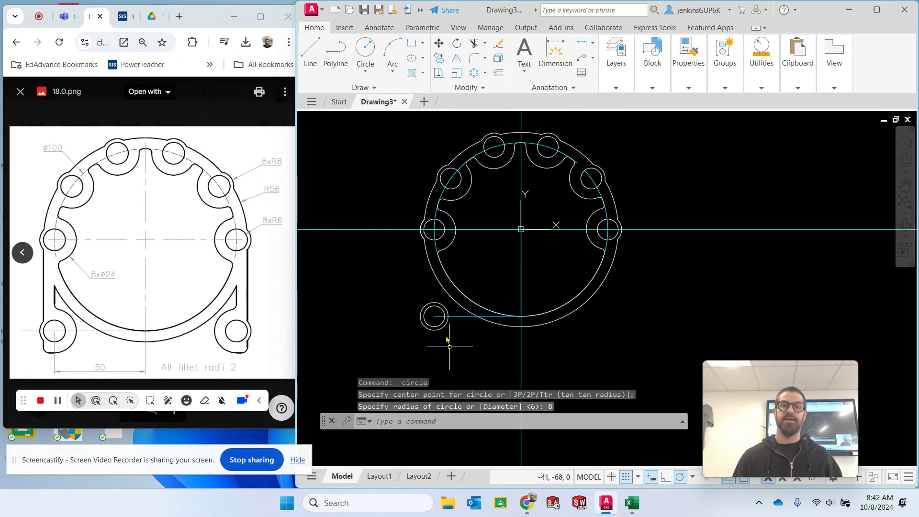
click(368, 49)
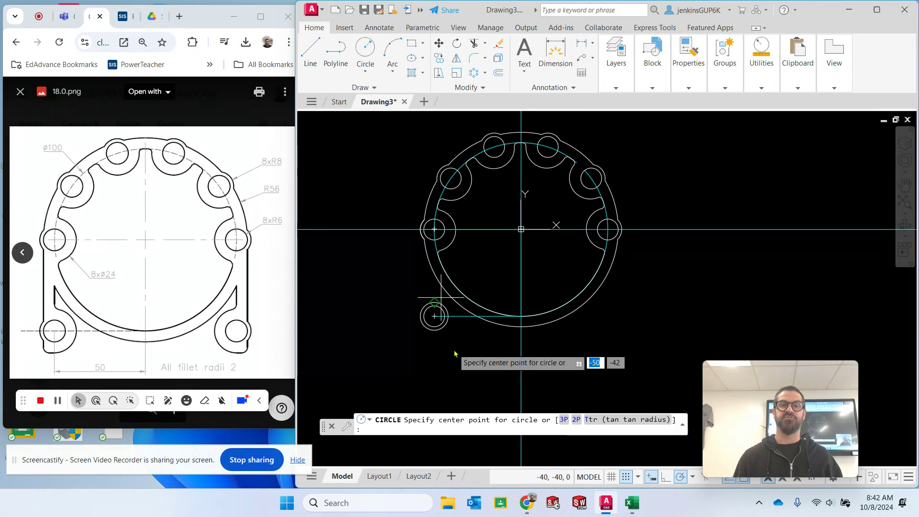
click(434, 316)
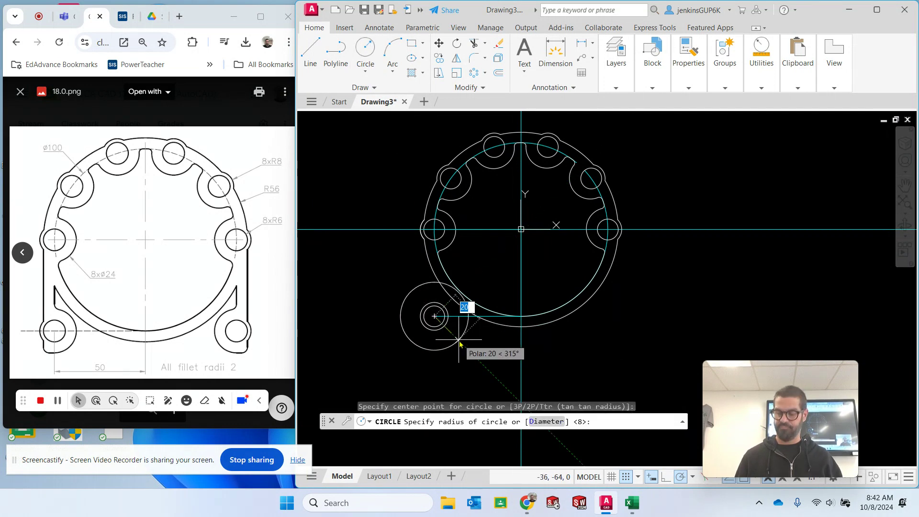
text(12)
key(Return)
key(Escape)
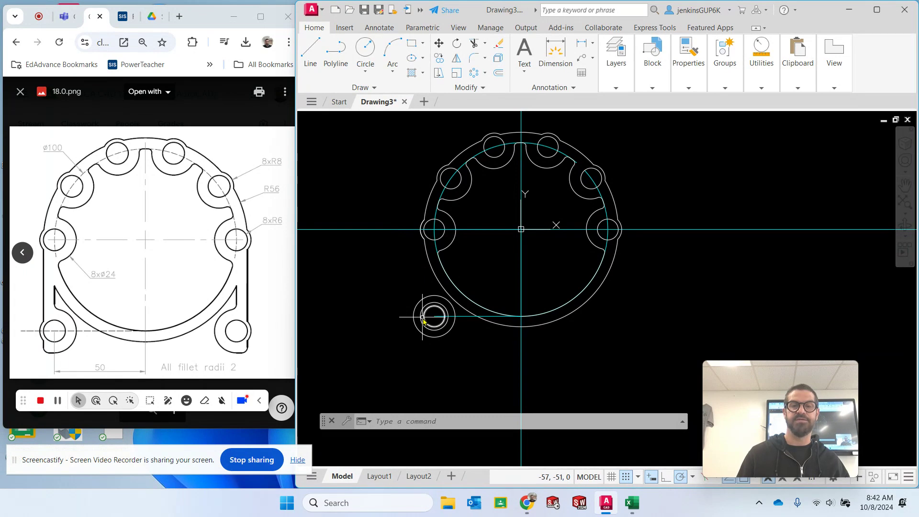
click(312, 52)
scroll(419, 235, up, 4)
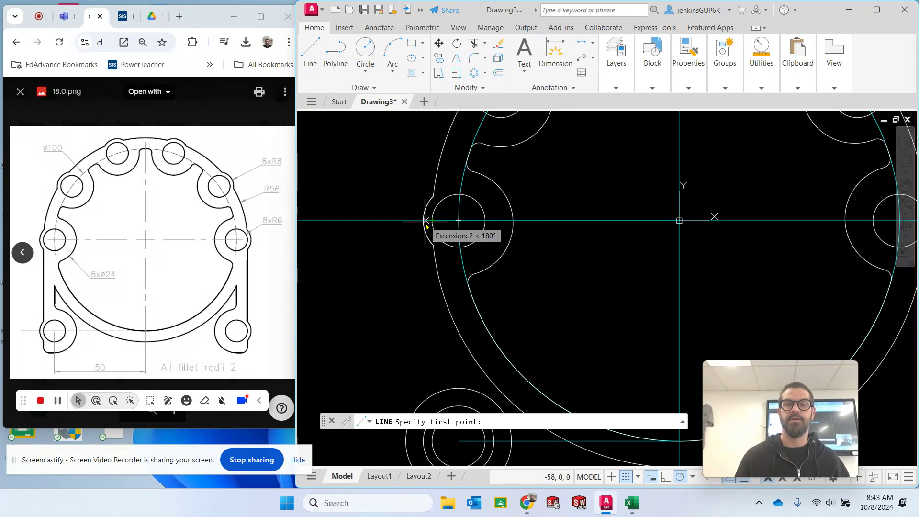
key(Escape)
key(Escape)
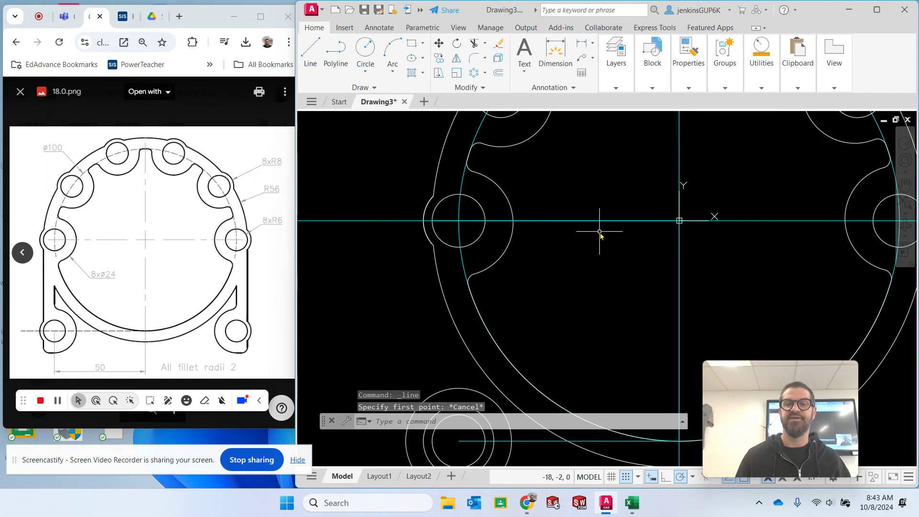
- Erase the leftover horizontal line from the leftmost hole to the centre, and draw a vertical line joining the left quadrants of that hole and the lower-left radius 6 circle
click(598, 222)
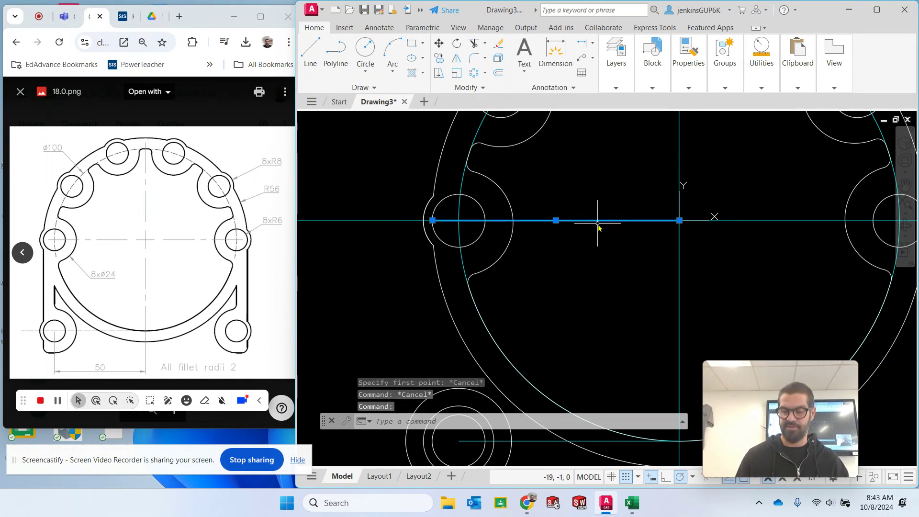
key(Delete)
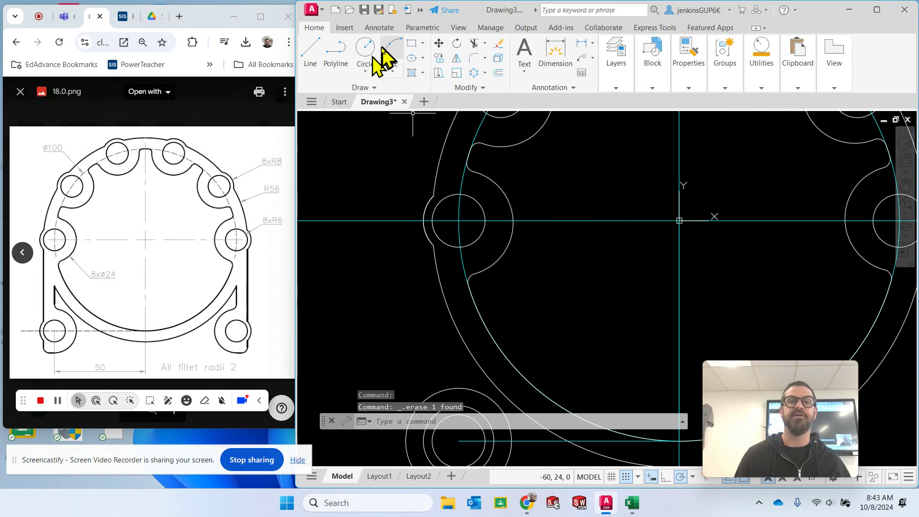
click(311, 53)
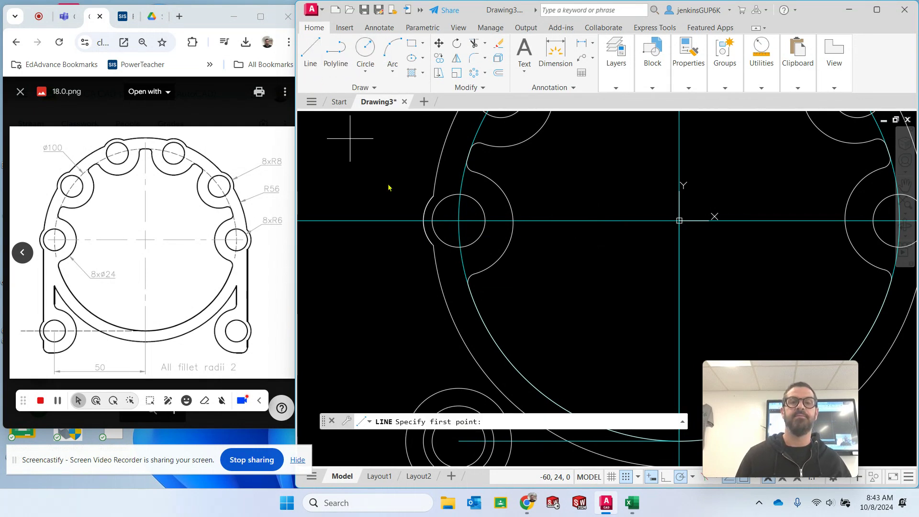
click(432, 221)
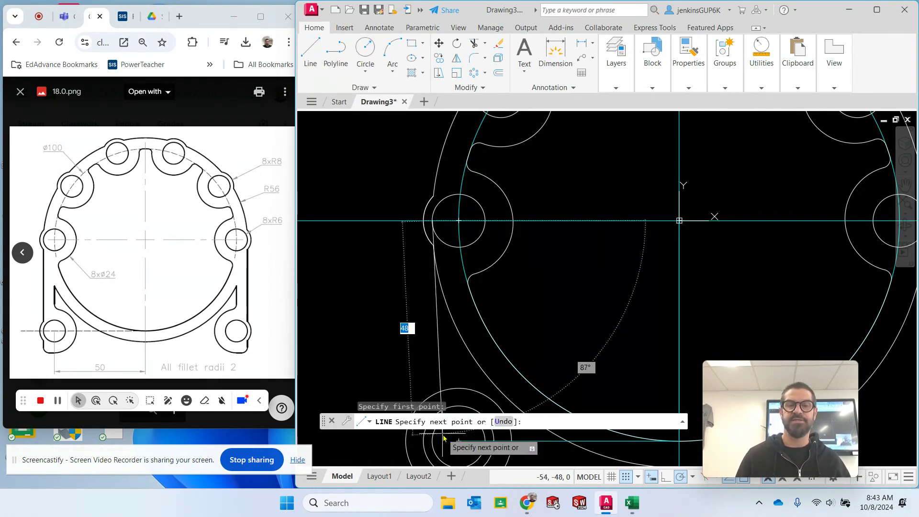
scroll(454, 411, down, 5)
scroll(455, 369, up, 6)
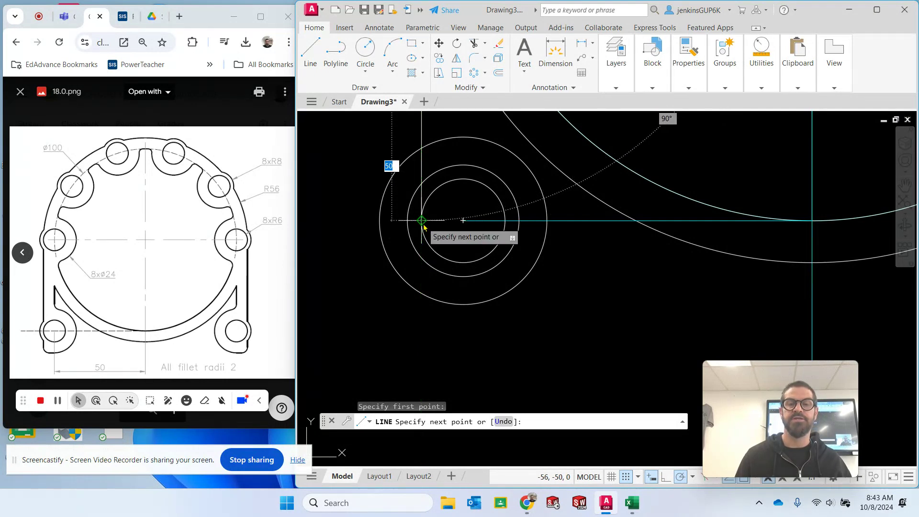
click(422, 221)
key(Escape)
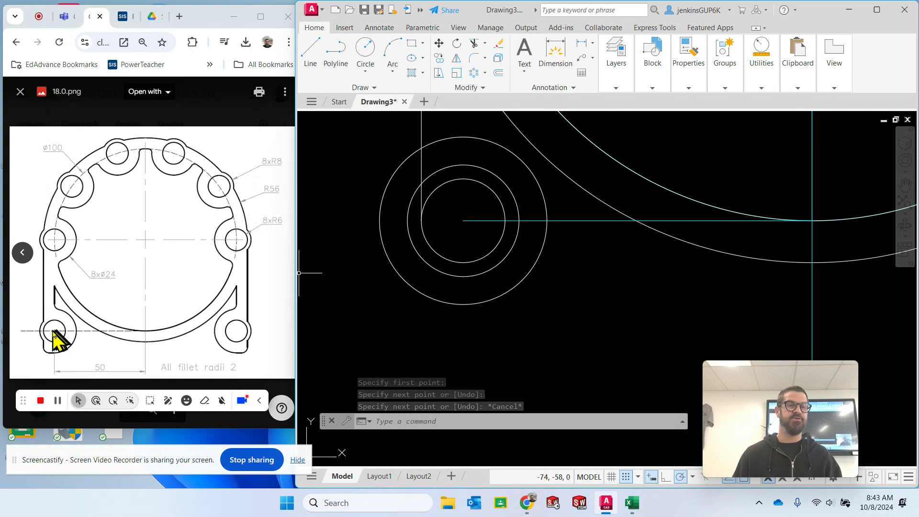
- Draw a vertical line about 25 mm long from the lower-left circles' centre up to the radius 56 outer arc
click(312, 56)
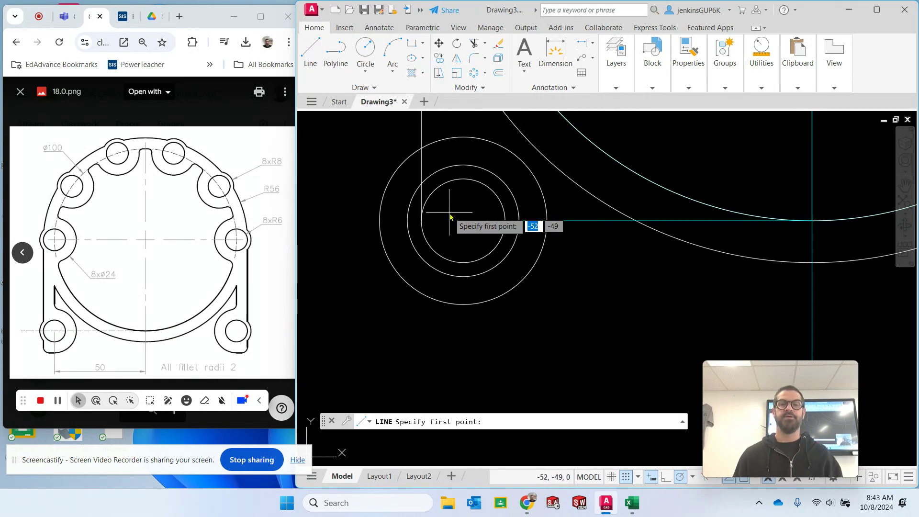
click(463, 221)
scroll(467, 165, up, 4)
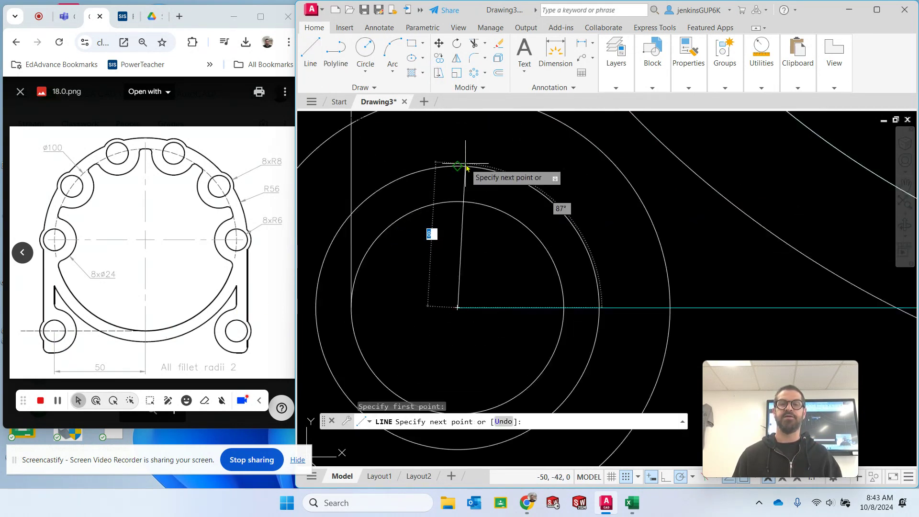
scroll(466, 166, down, 5)
middle_drag(464, 146, 454, 267)
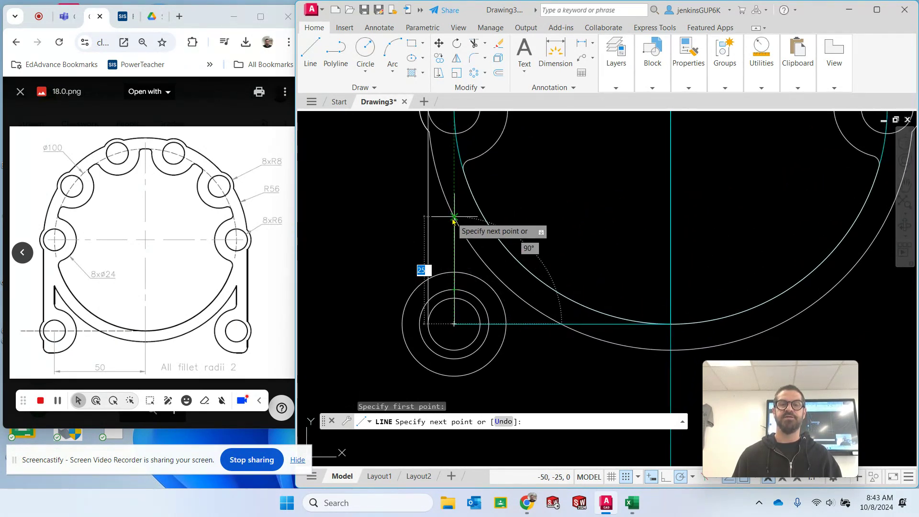
click(454, 219)
key(Escape)
scroll(438, 209, up, 5)
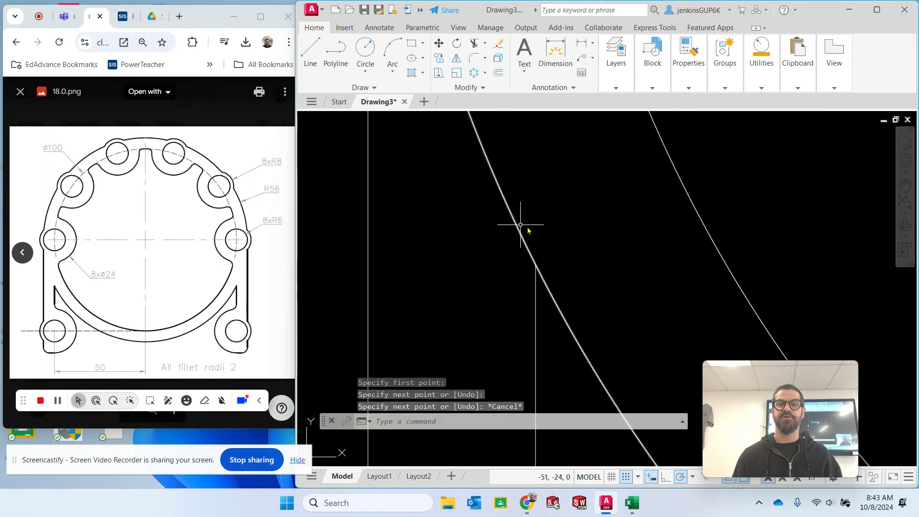
scroll(585, 254, down, 3)
mouse_move(746, 254)
middle_down()
mouse_move(663, 254)
mouse_move(620, 220)
mouse_move(507, 276)
middle_up()
scroll(594, 219, down, 4)
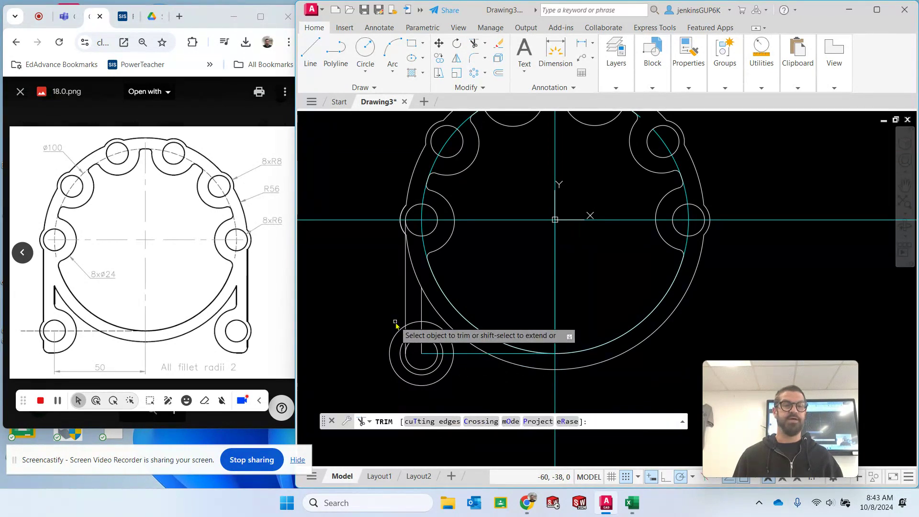
- Try to trim the lower-left radius 12 circle back to its upper-right quarter using the nearby lines as cutting edges
click(417, 329)
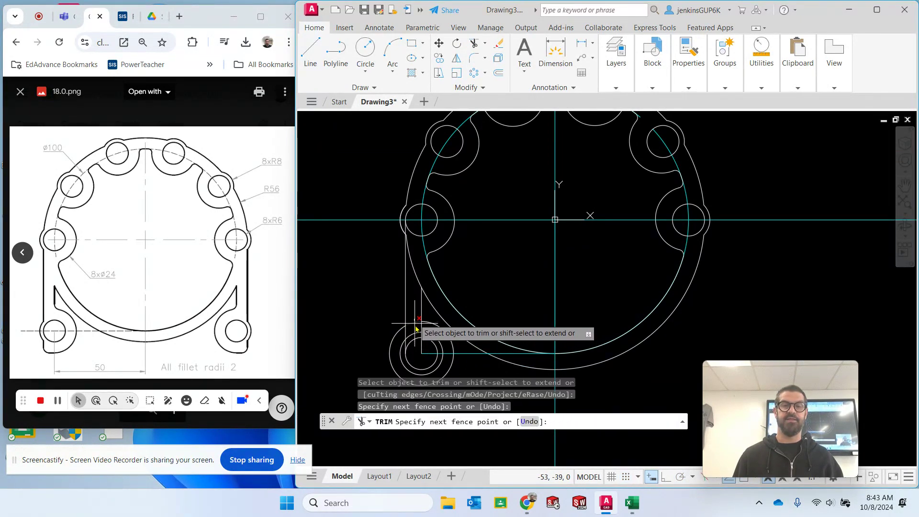
drag(412, 336, 411, 337)
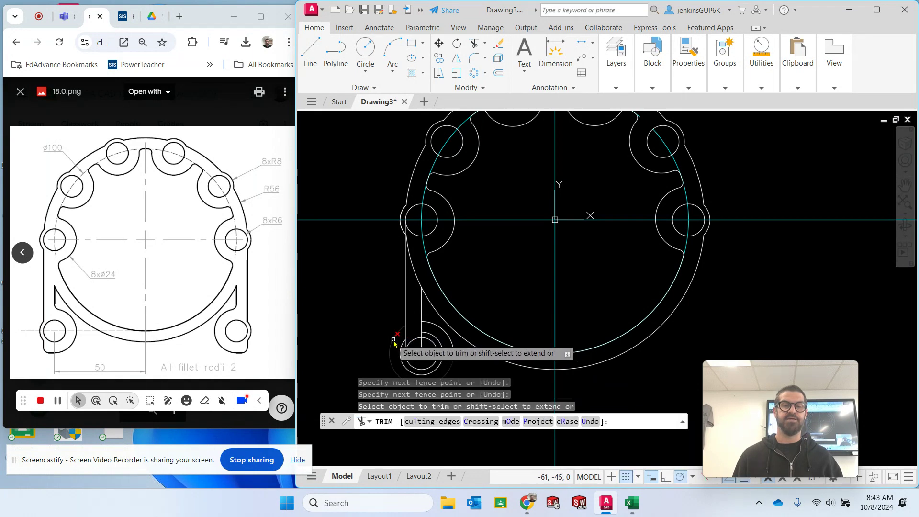
click(393, 340)
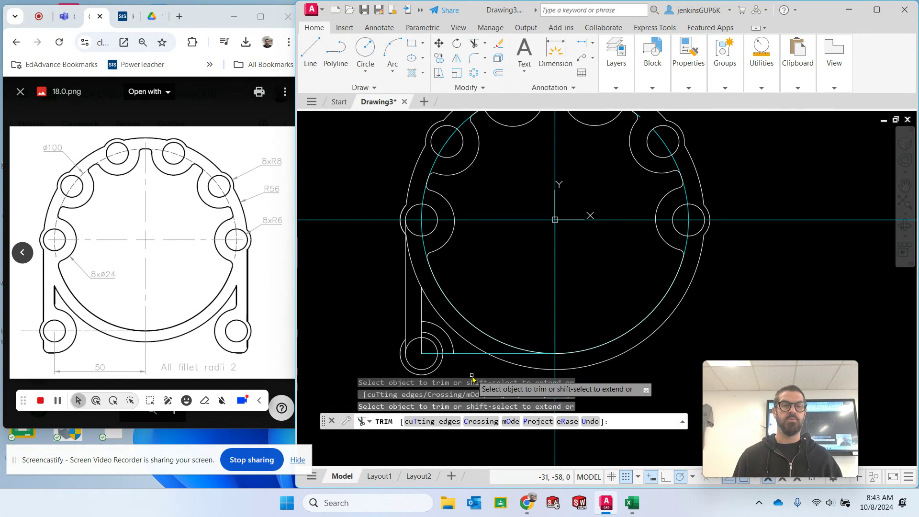
key(Escape)
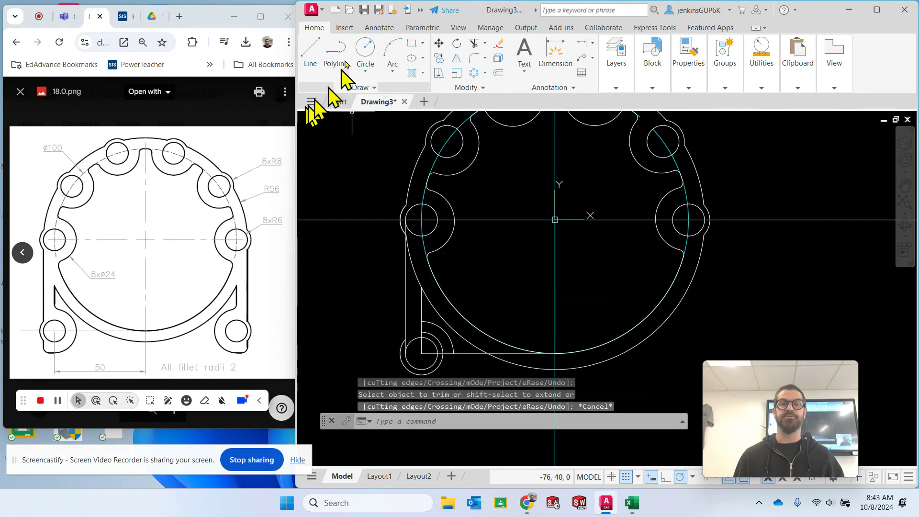
- Undo the last group of trims on the lower-left circles
text(undo)
key(Return)
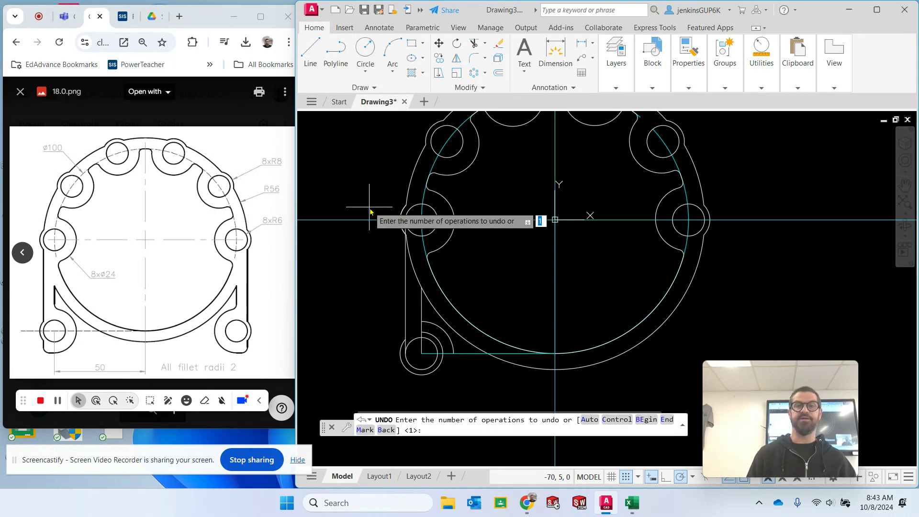
key(Return)
key(Escape)
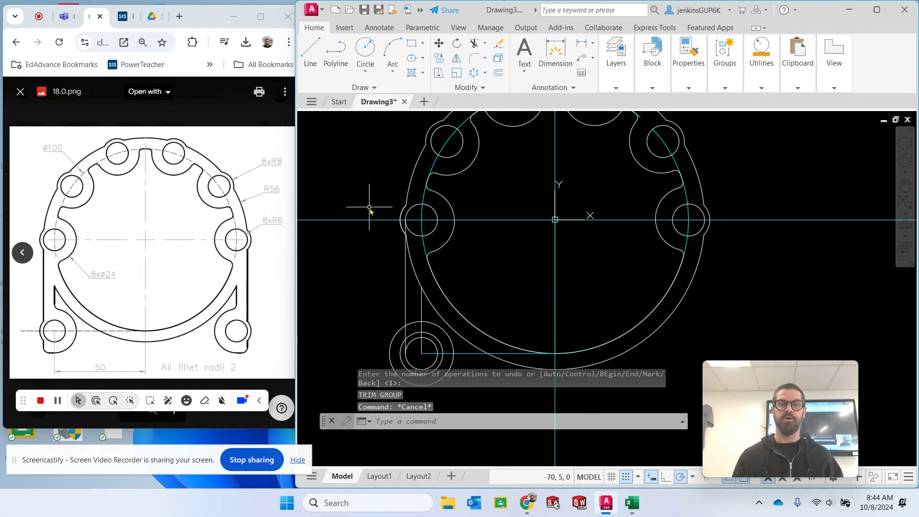
- Extend the left vertical line of the lower-left leg down to the lower edge of the radius 12 circle
scroll(556, 302, down, 3)
scroll(574, 300, up, 3)
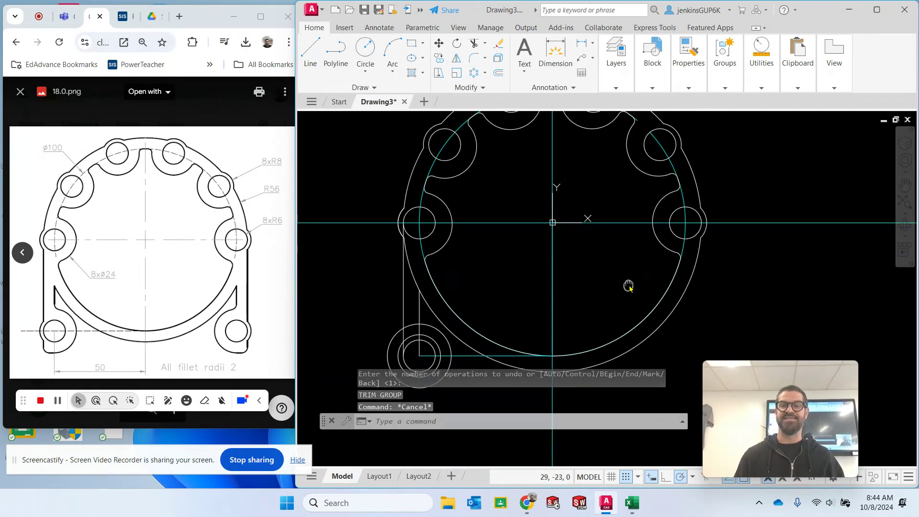
middle_drag(627, 285, 628, 200)
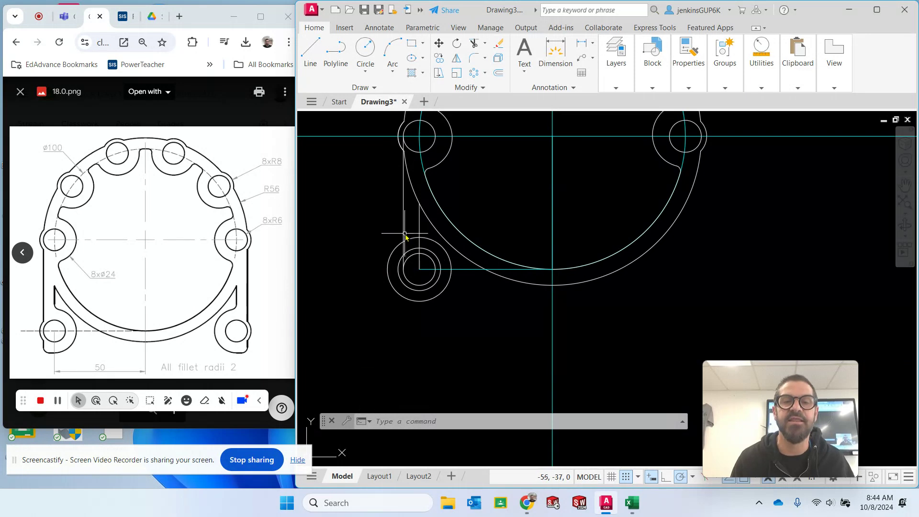
scroll(403, 264, up, 3)
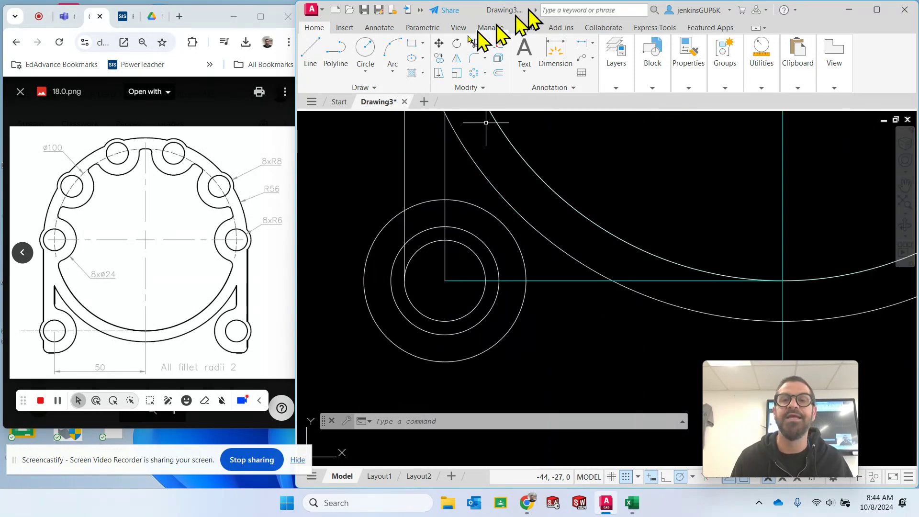
click(485, 43)
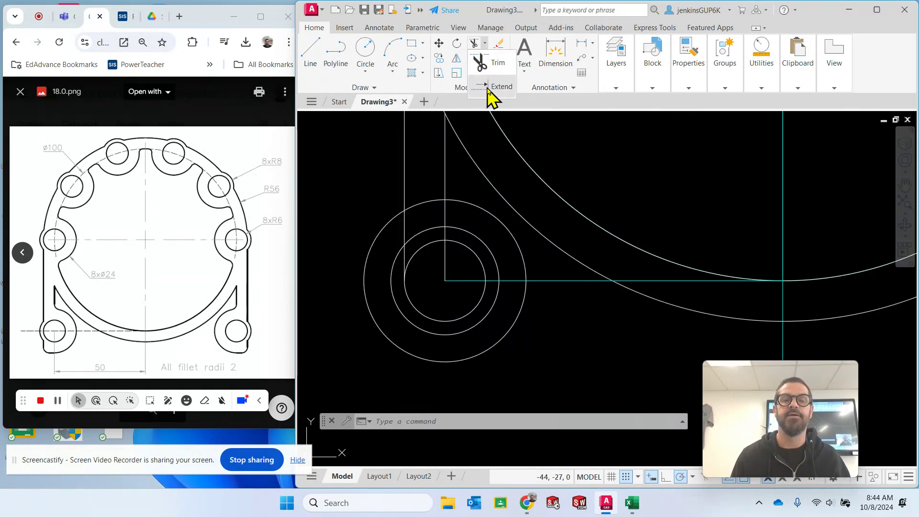
click(491, 88)
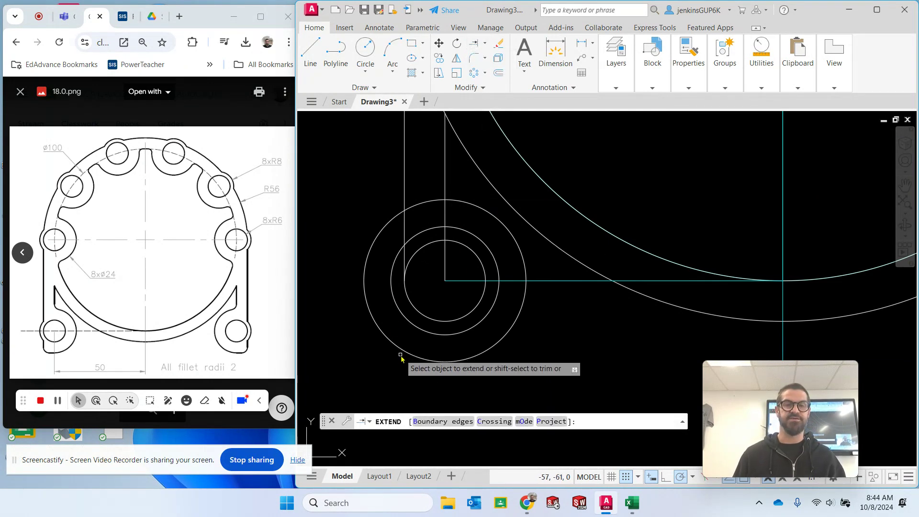
click(404, 256)
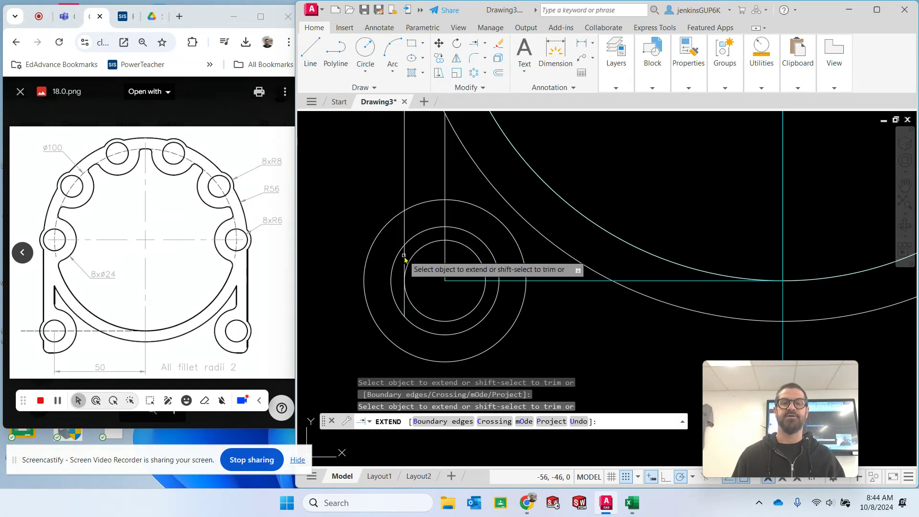
click(405, 257)
key(Escape)
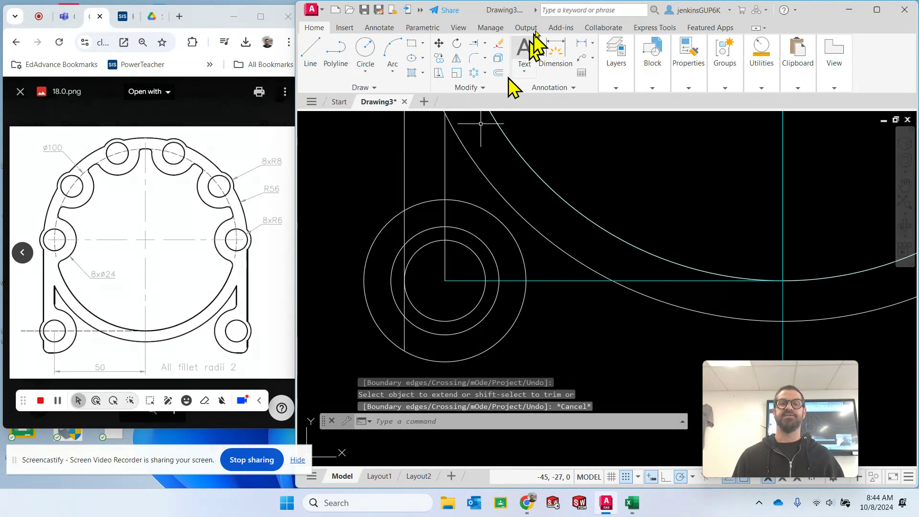
- Trim the radius 12 circle outside the left vertical line and the radius 8 circle's lower part and upper-right arc
click(485, 42)
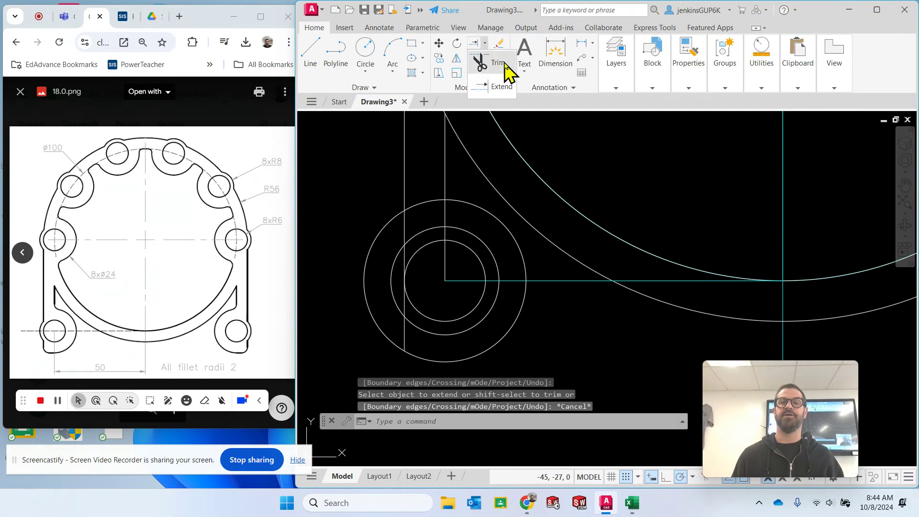
click(481, 58)
drag(357, 226, 373, 261)
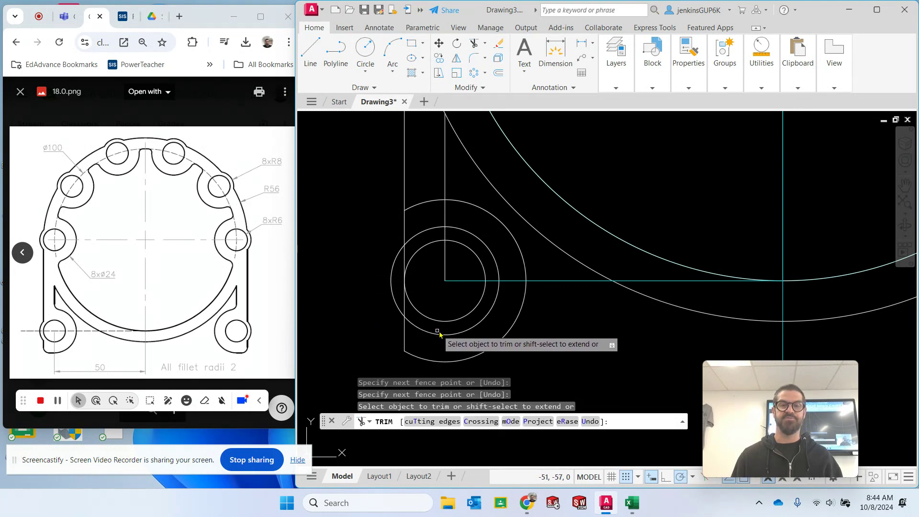
click(442, 337)
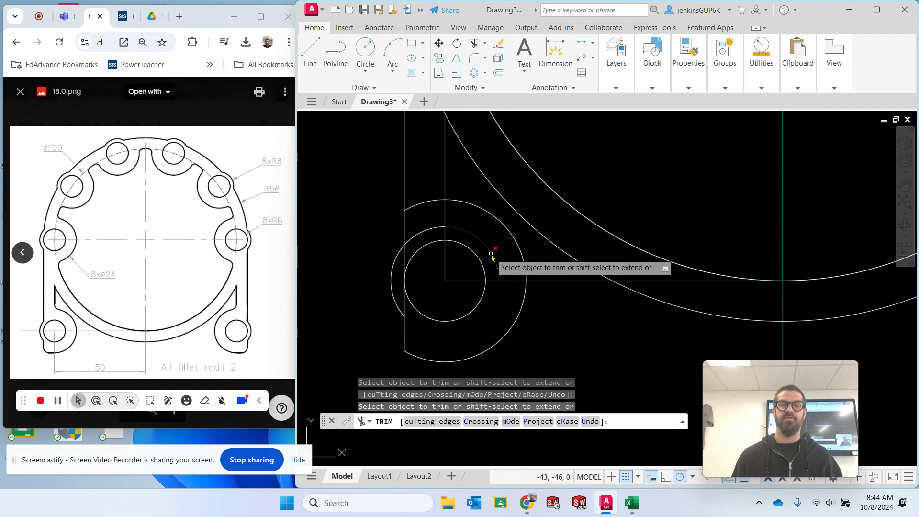
drag(455, 219, 450, 218)
click(444, 219)
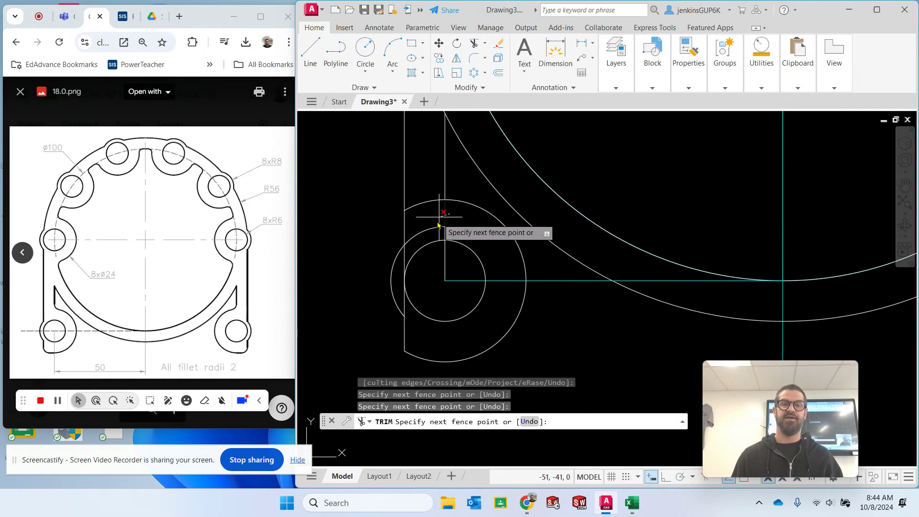
key(Return)
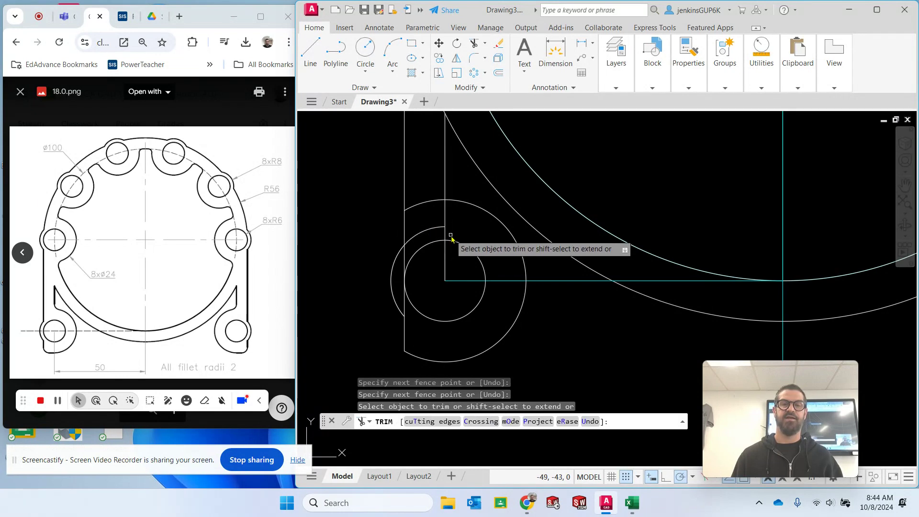
- Trim the remaining lines and radius 8 arc inside the lower-left lobe, and the radius 12 arc between the two vertical lines
click(445, 215)
click(443, 230)
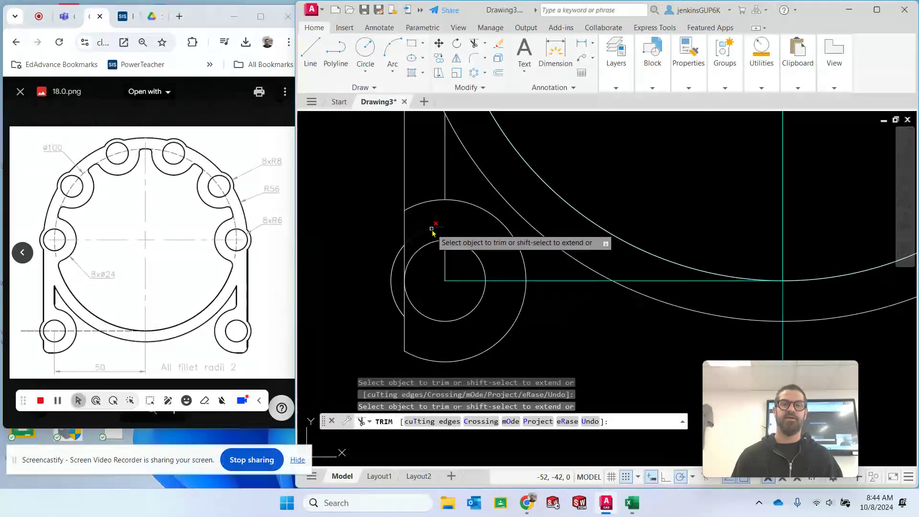
click(405, 263)
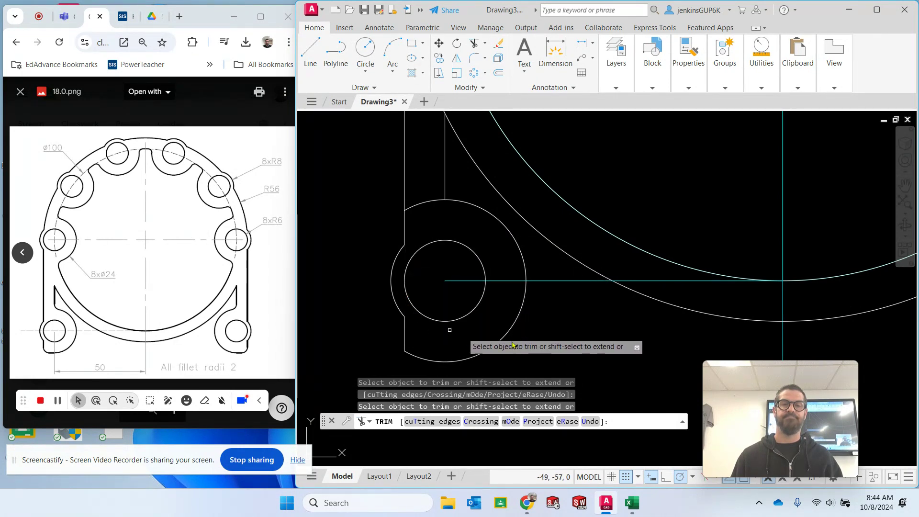
key(Escape)
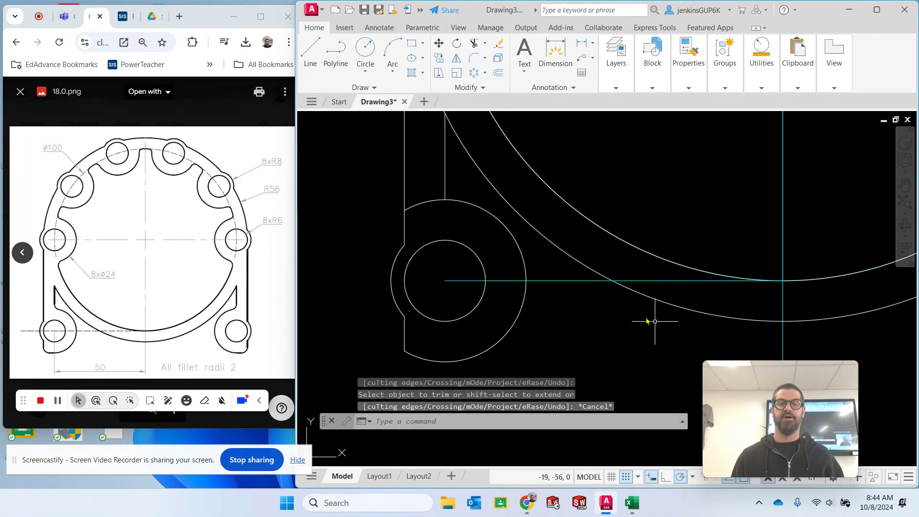
click(474, 48)
click(411, 189)
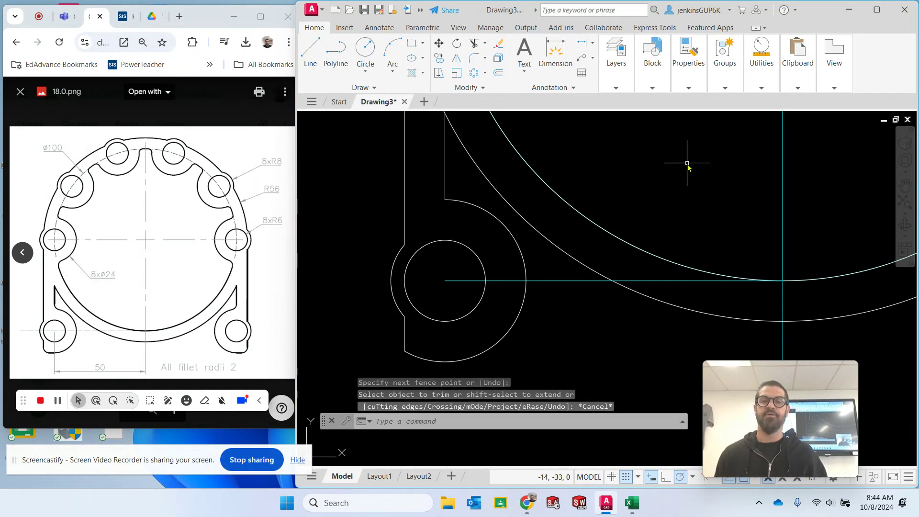
- Trim the radius 56 arc between the leg's two vertical lines, and the left vertical line inside the leftmost hole's radius 8 lobe
mouse_move(687, 163)
middle_down()
mouse_move(628, 174)
mouse_move(627, 157)
mouse_move(632, 203)
mouse_move(605, 252)
middle_up()
scroll(628, 157, down, 2)
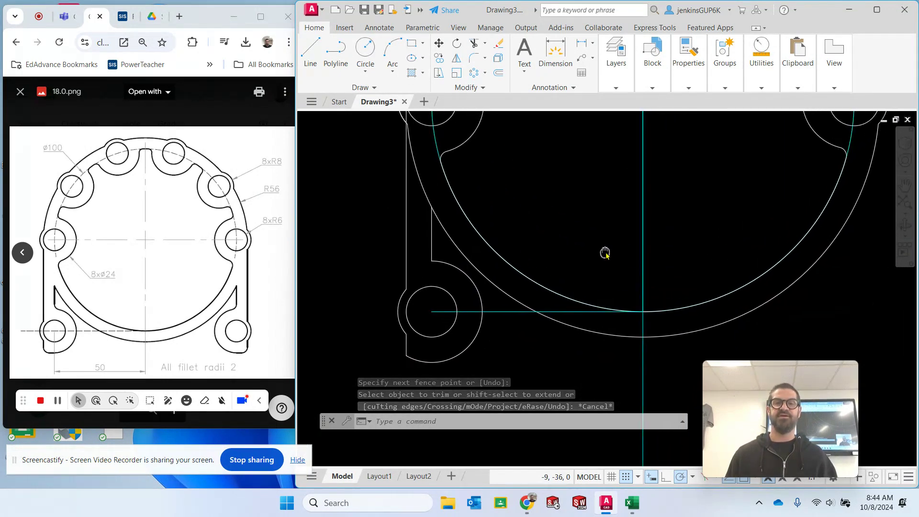
click(474, 45)
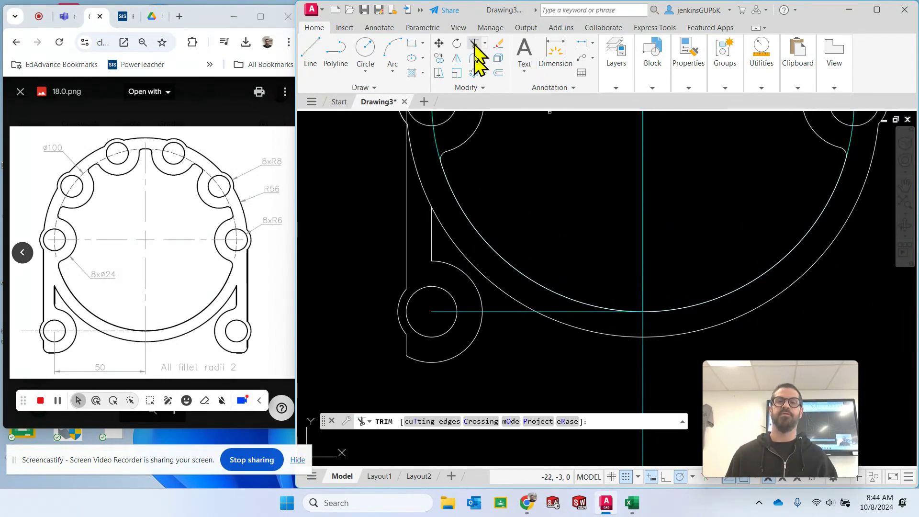
click(419, 179)
scroll(414, 134, up, 4)
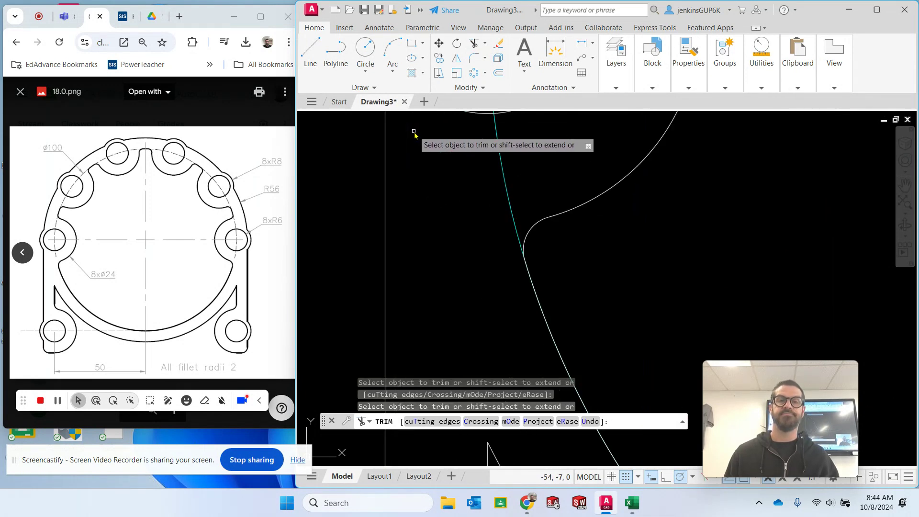
scroll(414, 134, down, 2)
middle_drag(417, 134, 433, 302)
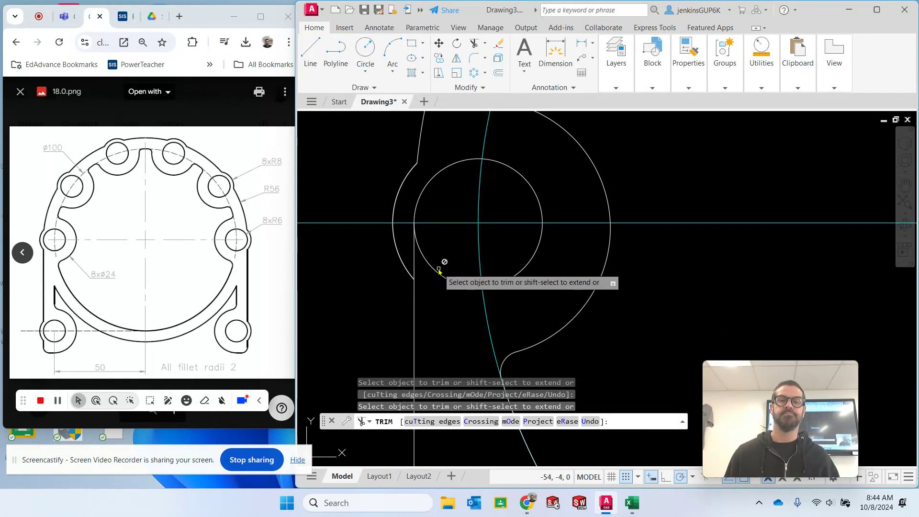
scroll(566, 227, down, 4)
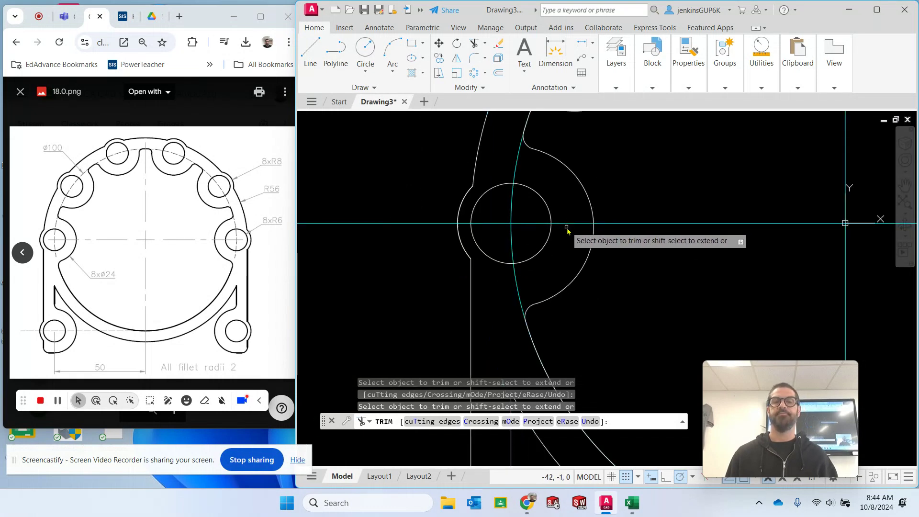
middle_drag(739, 247, 668, 180)
scroll(632, 221, down, 2)
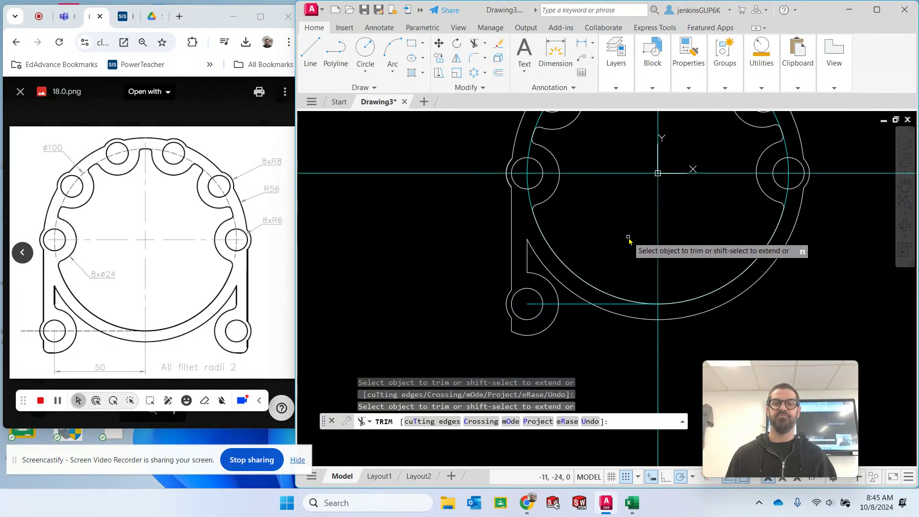
key(Escape)
- Fillet the corner between the leg's inner vertical line and the lower-left radius 12 arc with a radius of 2
click(474, 58)
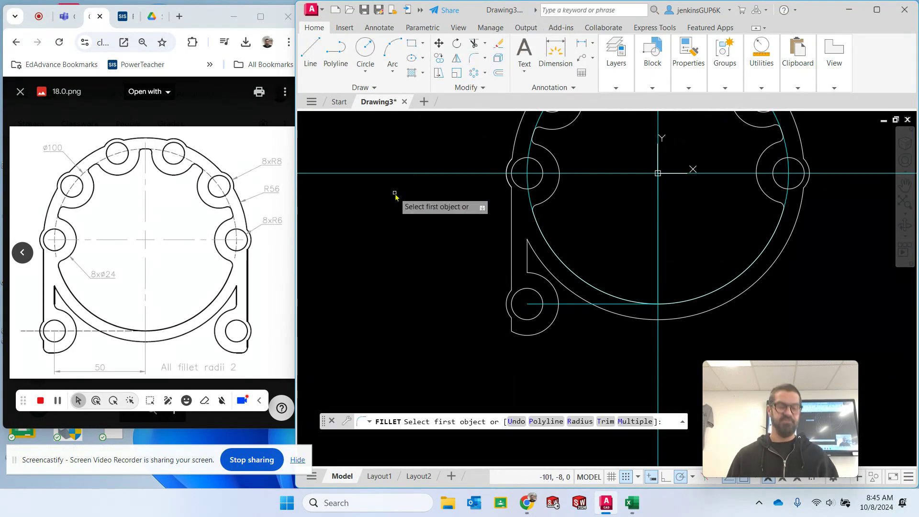
key(Return)
key(Return)
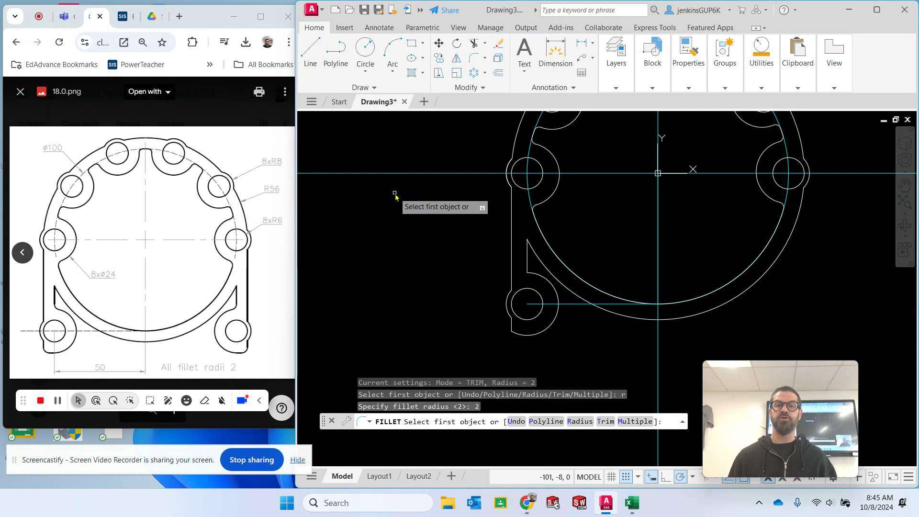
click(529, 258)
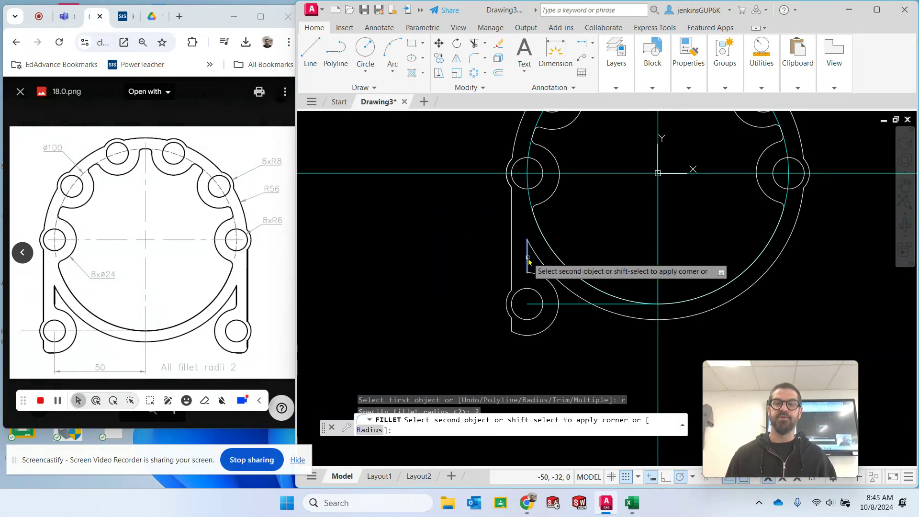
click(531, 273)
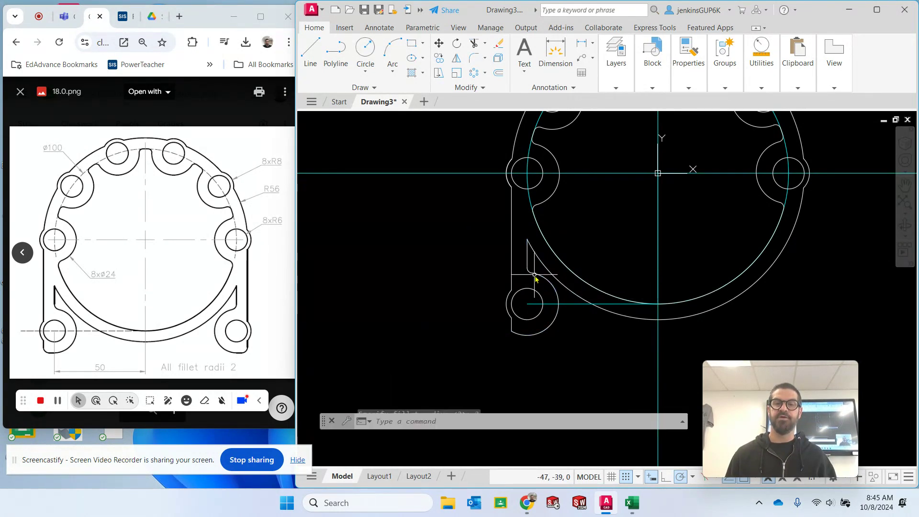
click(525, 337)
click(514, 333)
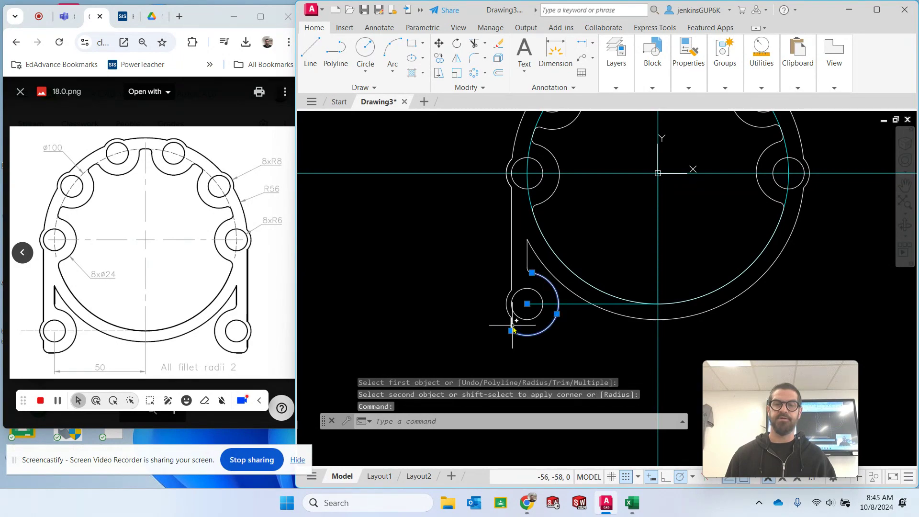
click(512, 326)
key(Escape)
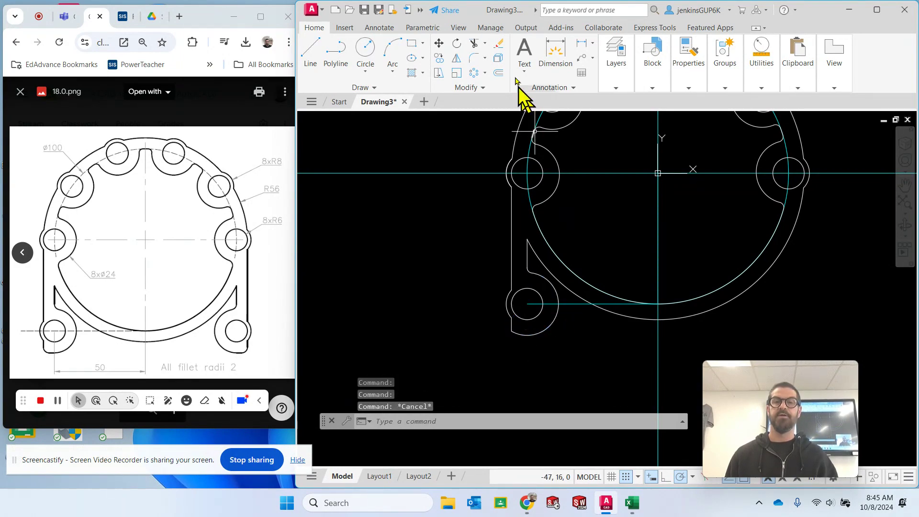
- Fillet the lower-left corner between the leg's outer vertical line and the radius 12 arc with radius 2
click(476, 58)
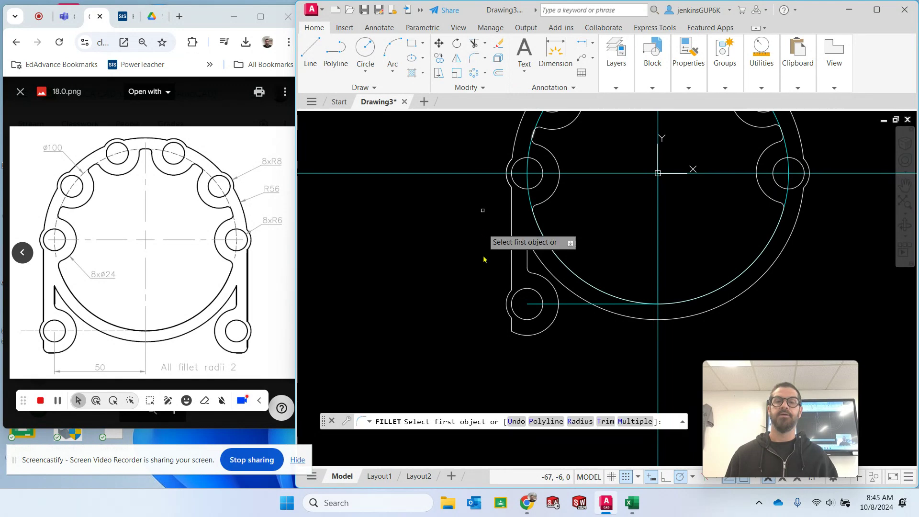
click(512, 326)
click(523, 337)
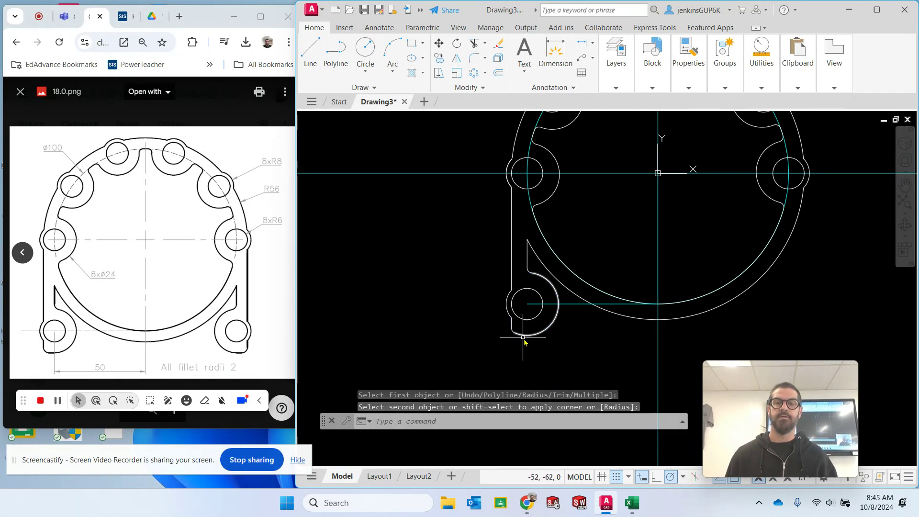
key(Escape)
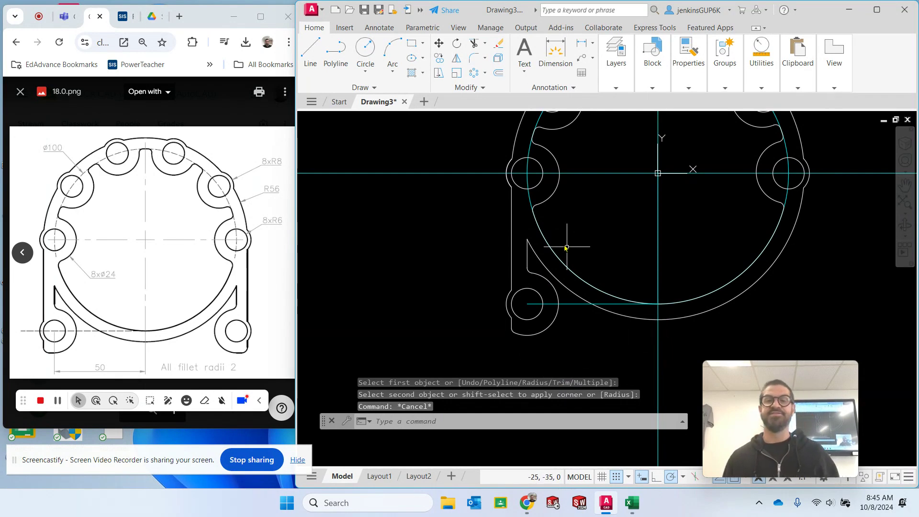
key(Escape)
key(Escape)
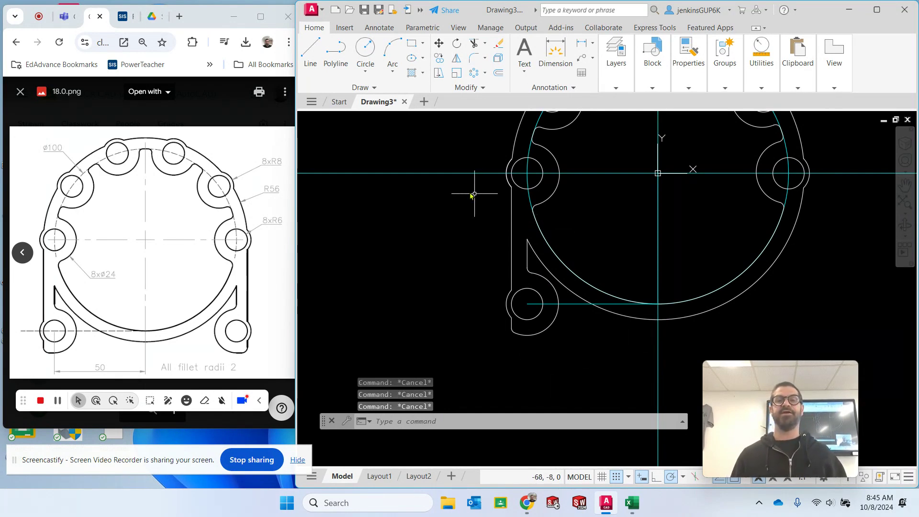
click(456, 59)
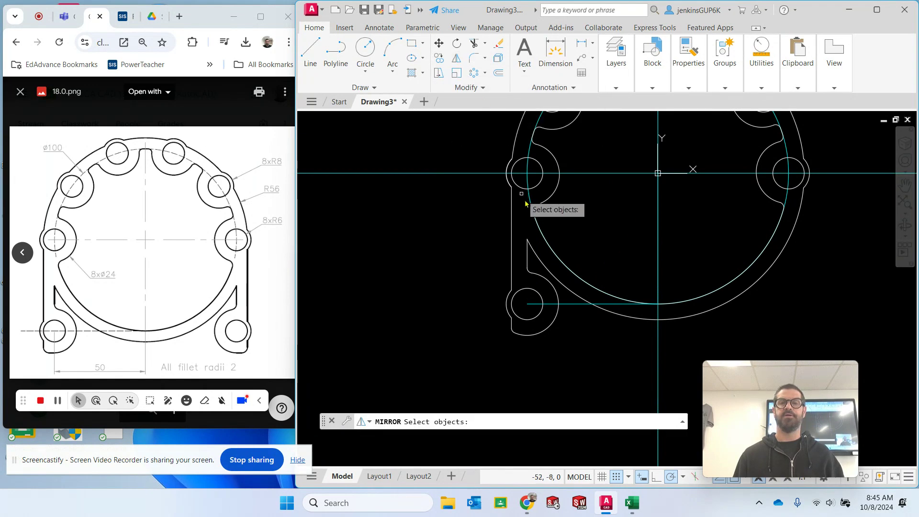
click(511, 209)
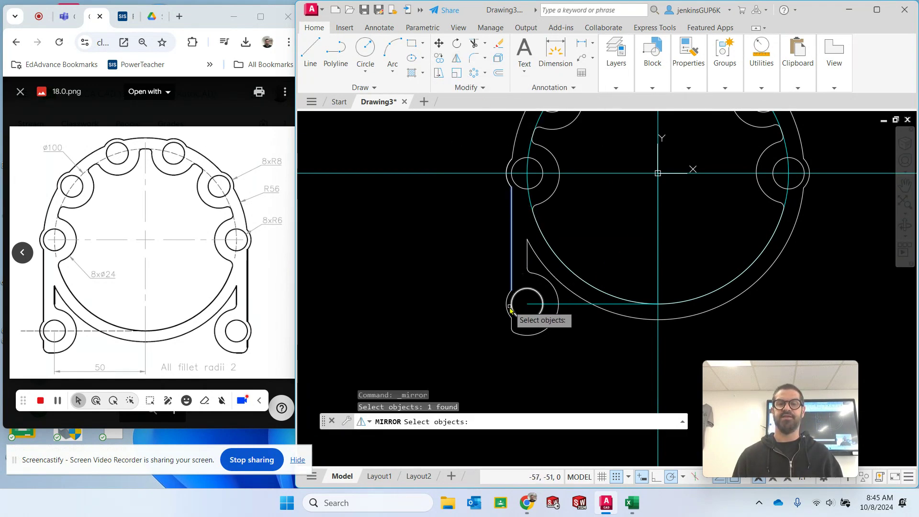
click(506, 306)
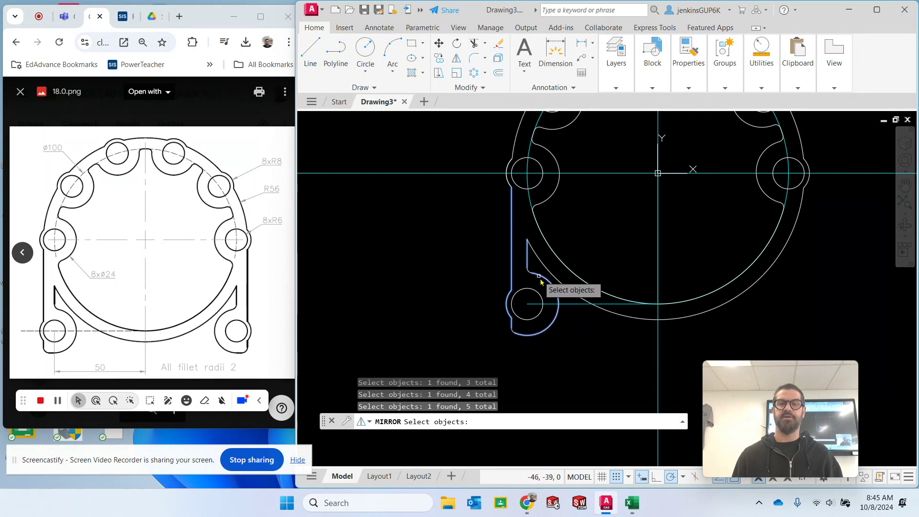
scroll(518, 341, up, 4)
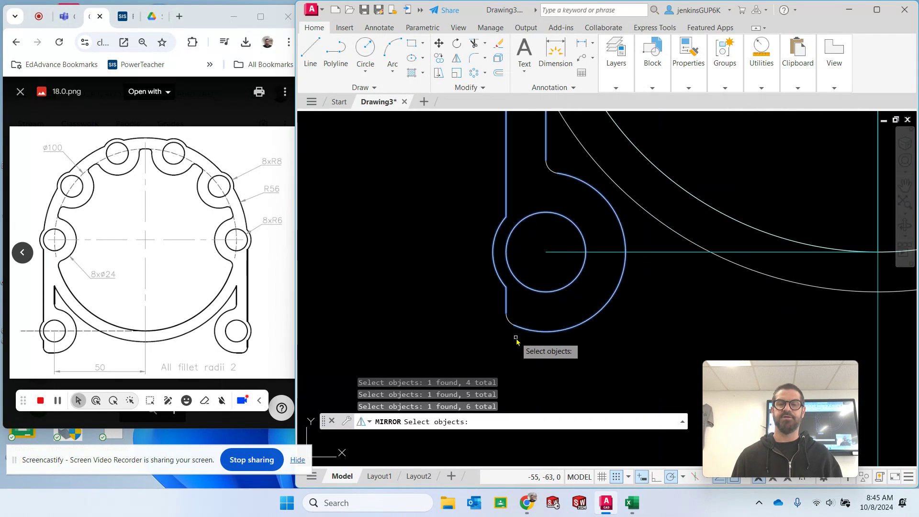
middle_drag(564, 209, 512, 306)
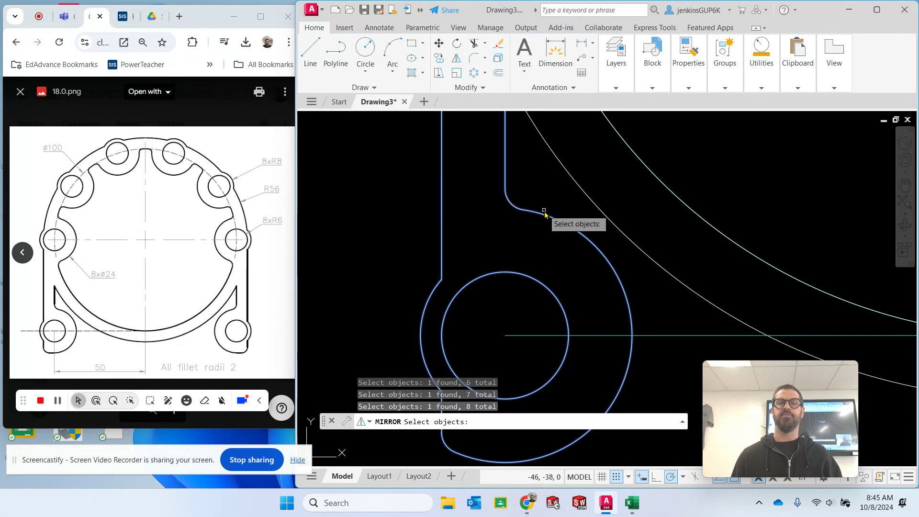
key(Return)
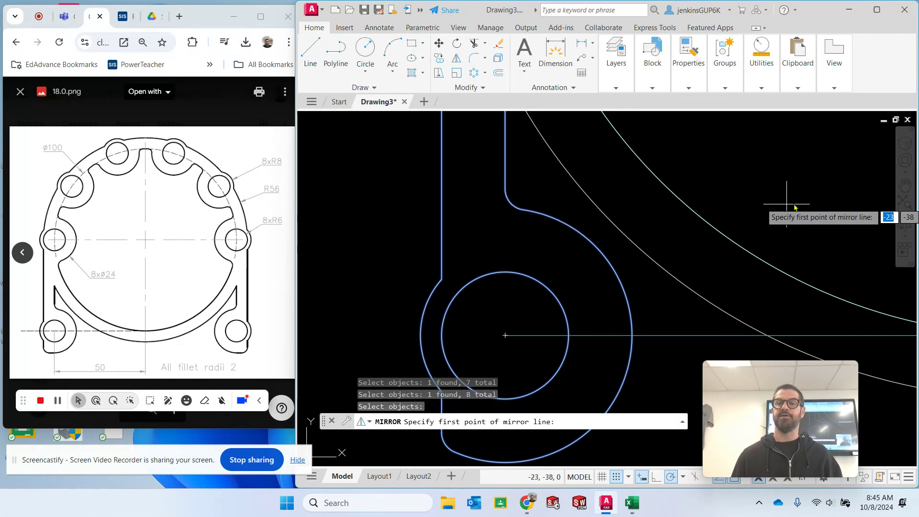
middle_drag(785, 212, 485, 180)
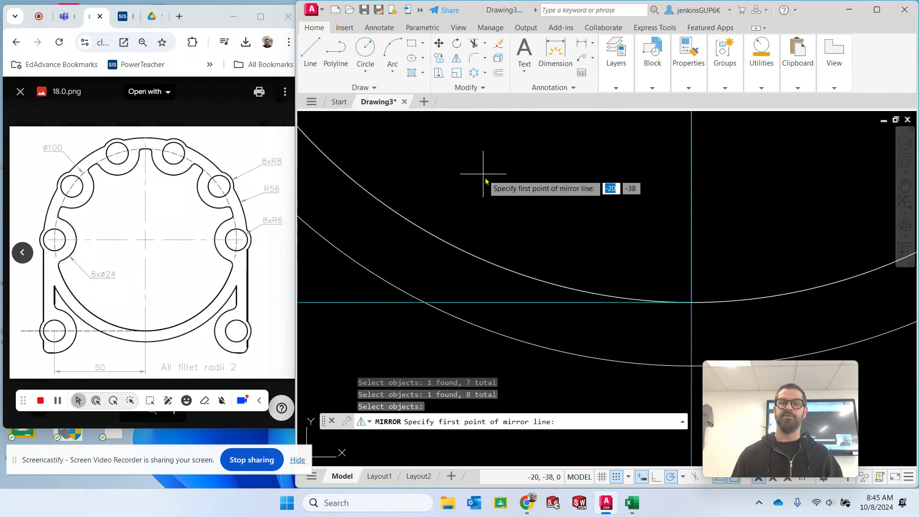
click(691, 302)
key(Escape)
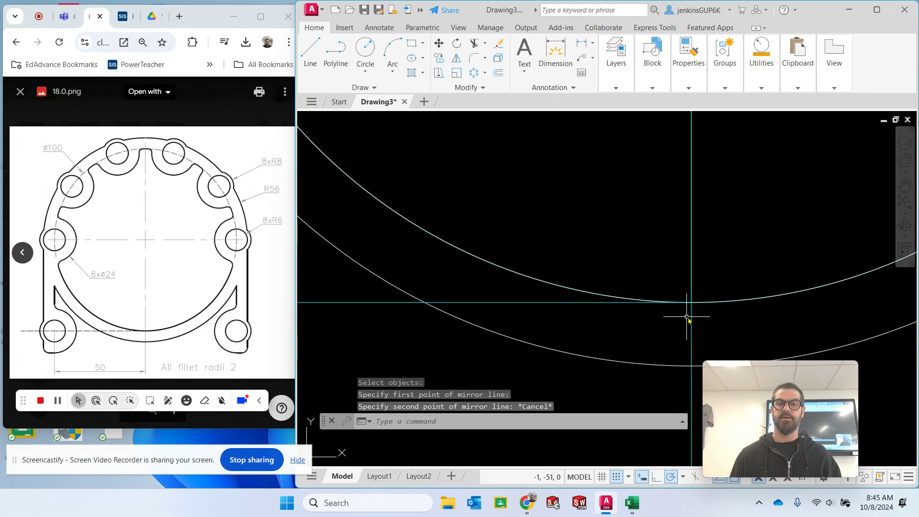
scroll(548, 244, down, 4)
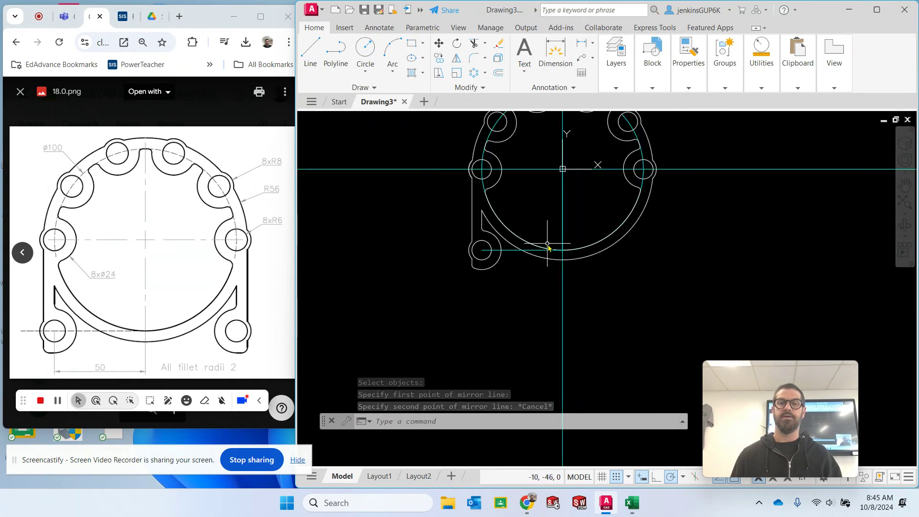
click(493, 127)
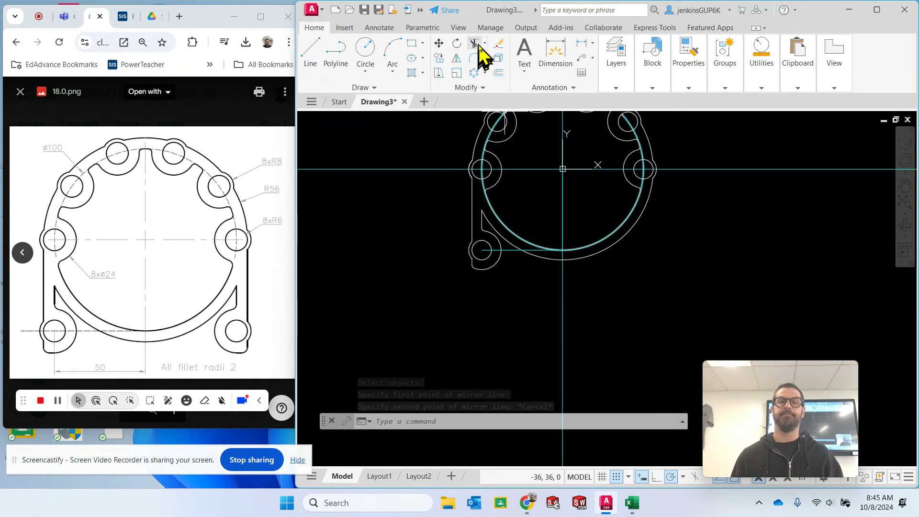
click(458, 60)
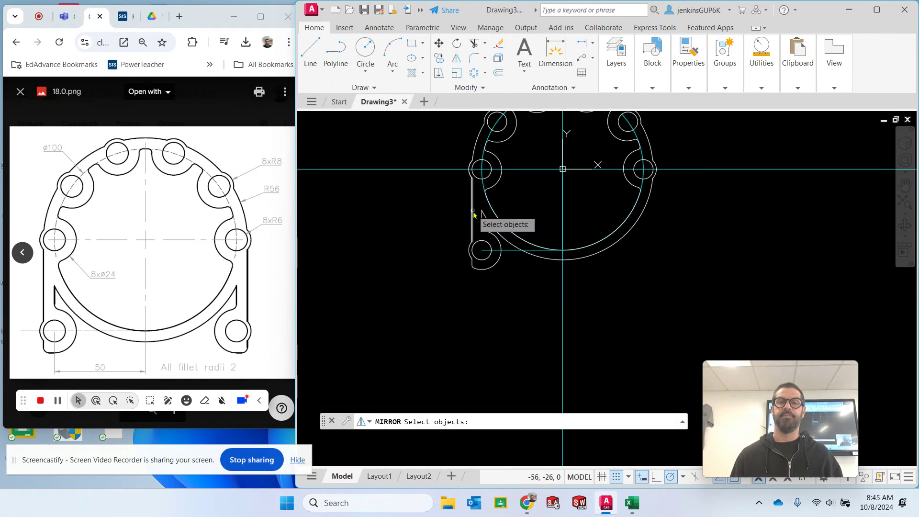
click(472, 211)
click(492, 269)
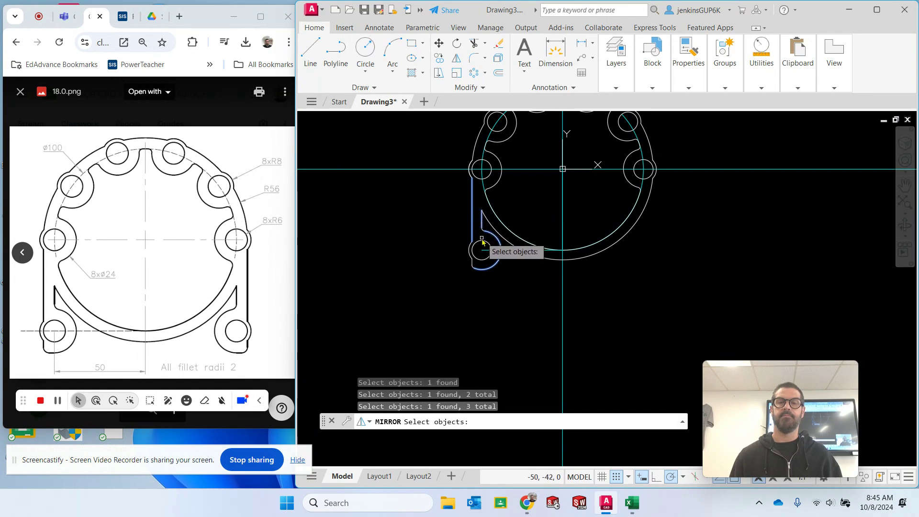
click(481, 243)
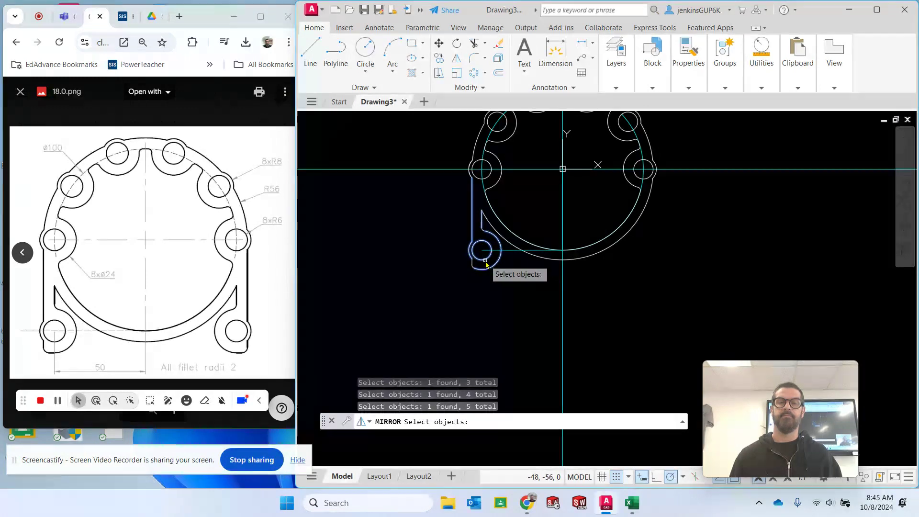
scroll(486, 264, up, 3)
click(471, 184)
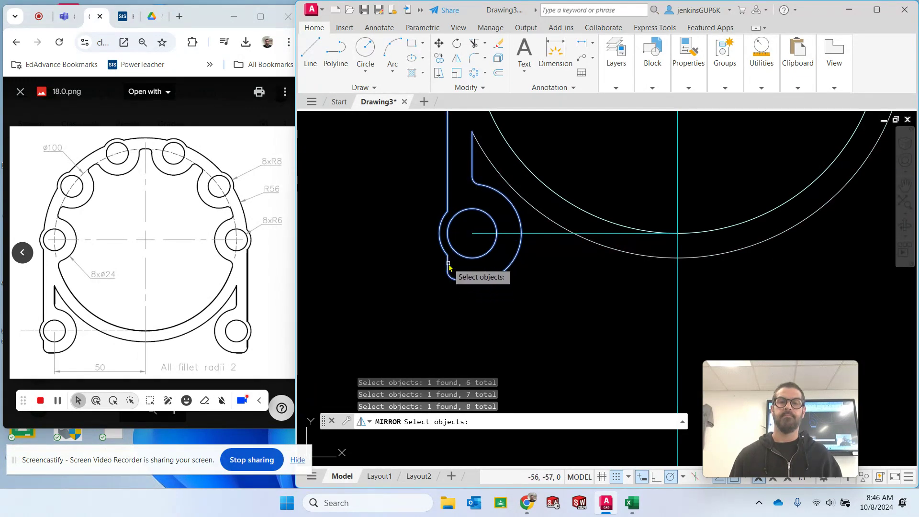
drag(454, 267, 444, 267)
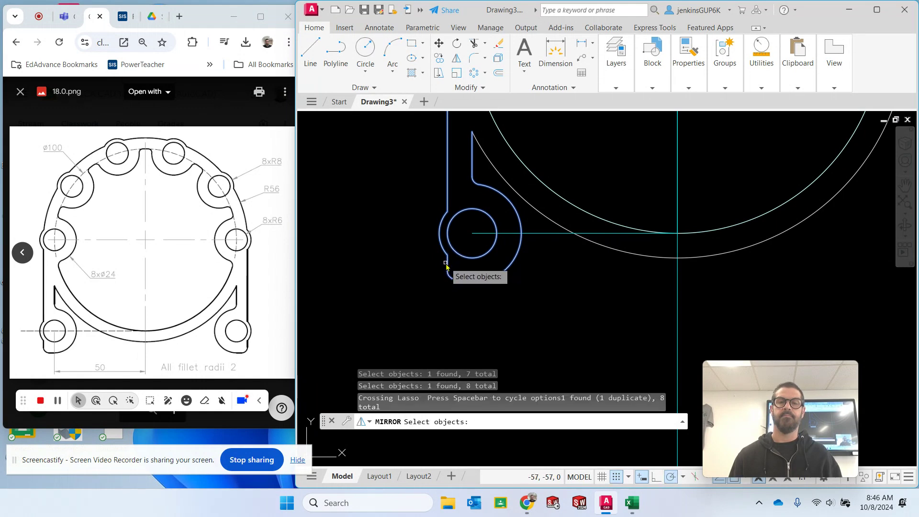
click(448, 264)
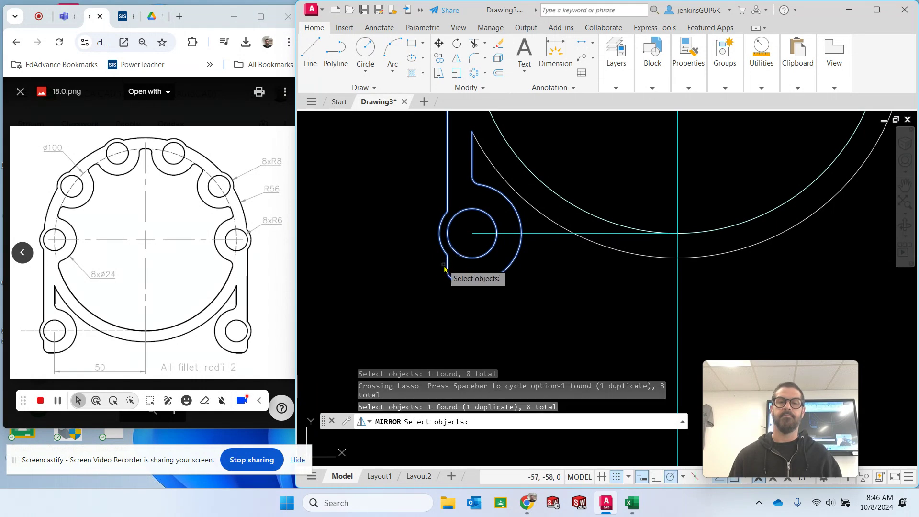
click(448, 268)
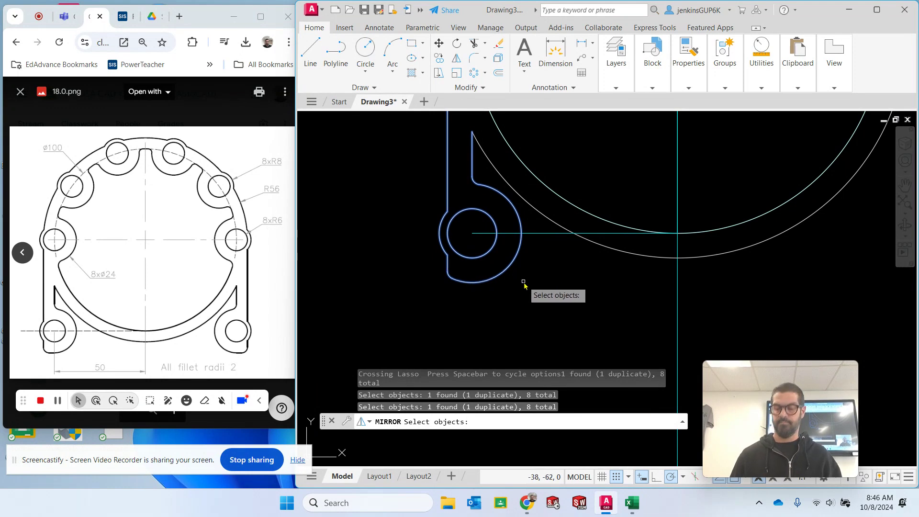
key(Return)
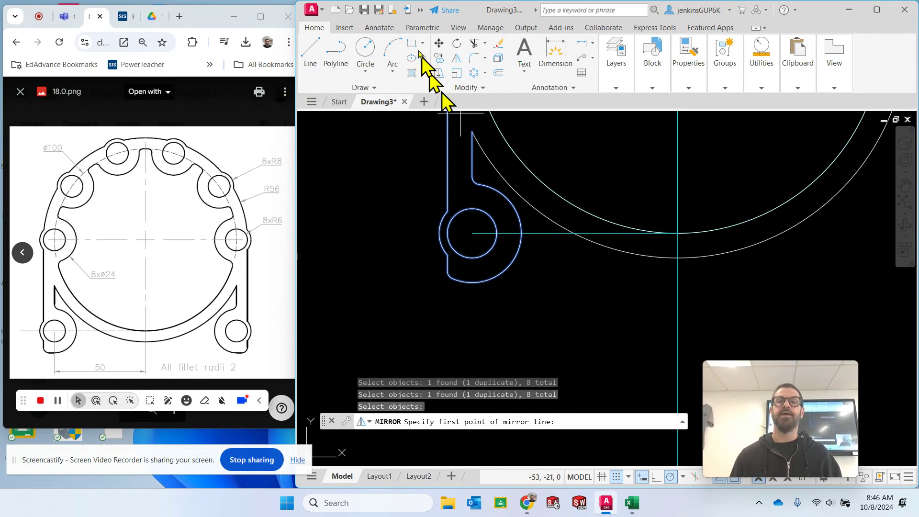
- Mirror the lower-left leg's lines, arcs and hole about the vertical centreline through the origin, keeping the source objects
click(457, 59)
scroll(718, 196, down, 3)
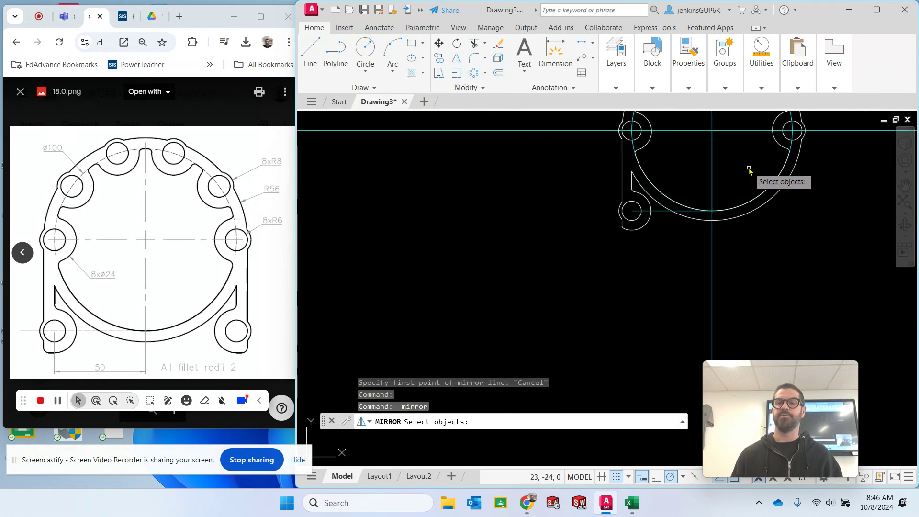
mouse_move(749, 174)
middle_down()
mouse_move(479, 299)
mouse_move(518, 282)
middle_up()
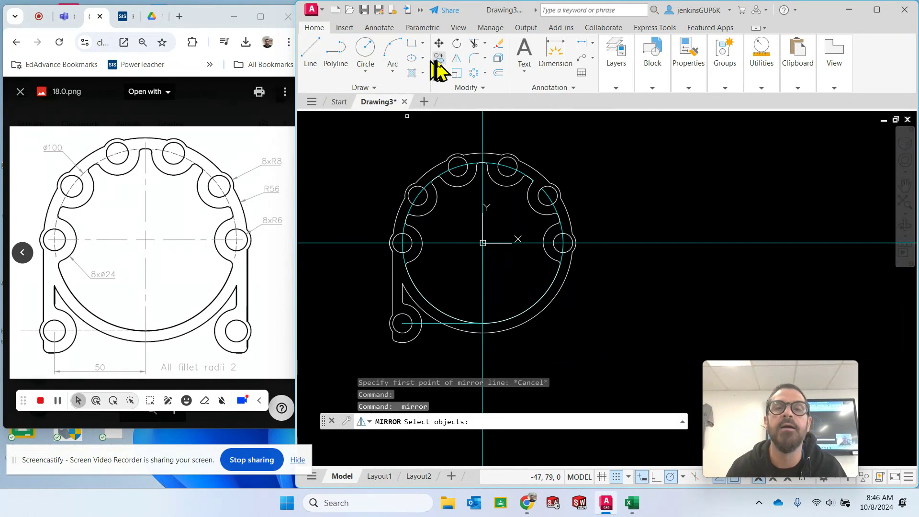
click(394, 298)
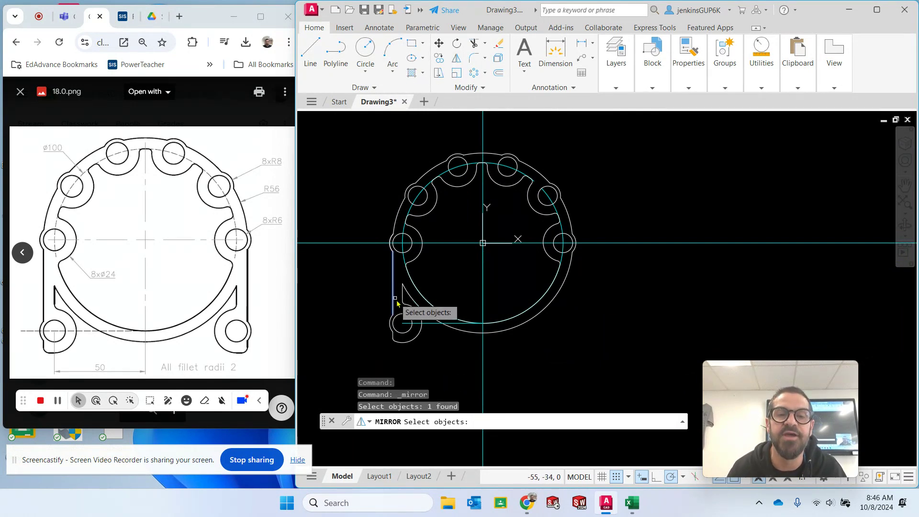
click(403, 297)
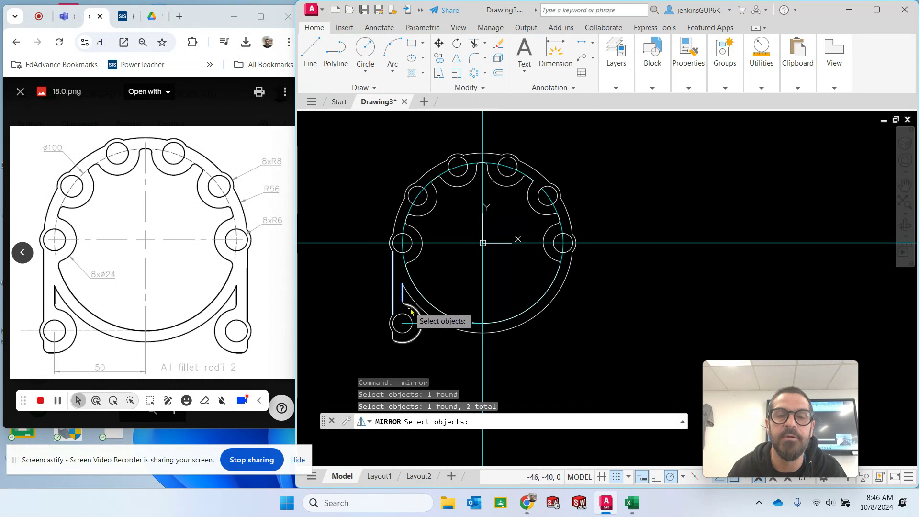
scroll(411, 306, up, 5)
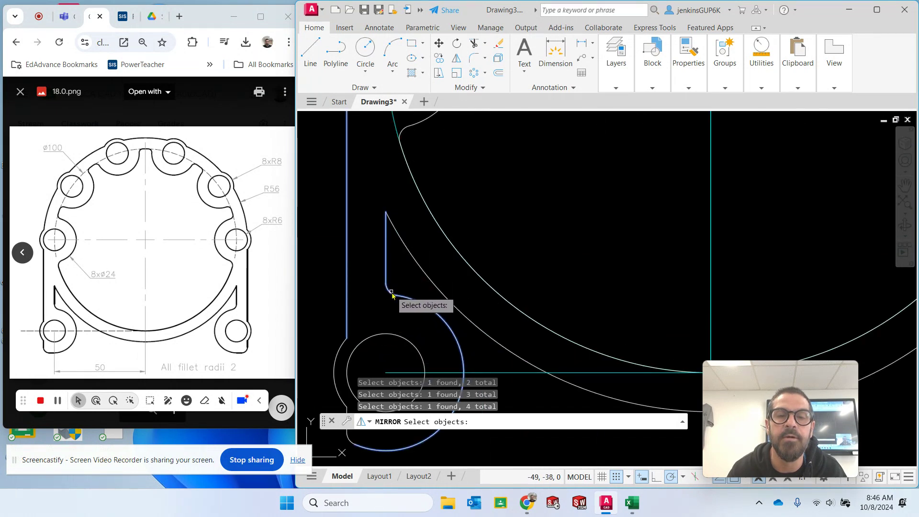
click(340, 353)
scroll(423, 340, down, 3)
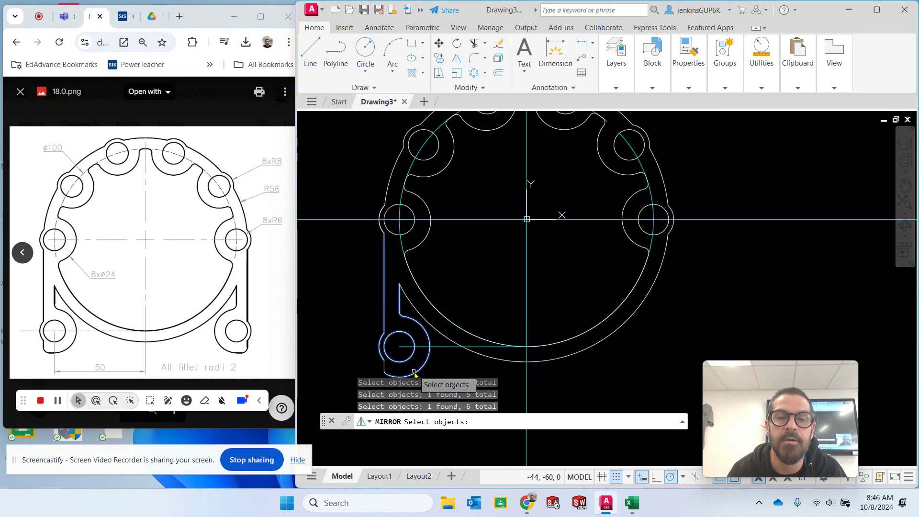
scroll(407, 372, up, 4)
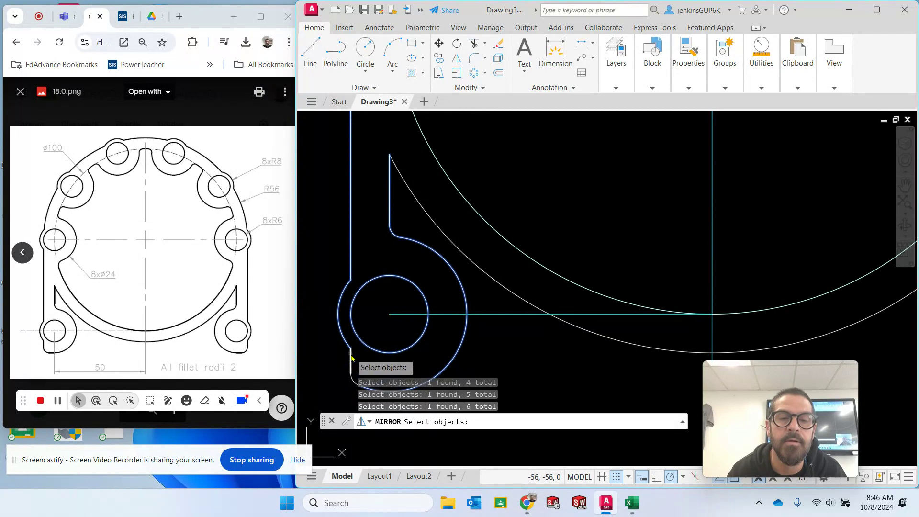
middle_drag(386, 336, 420, 285)
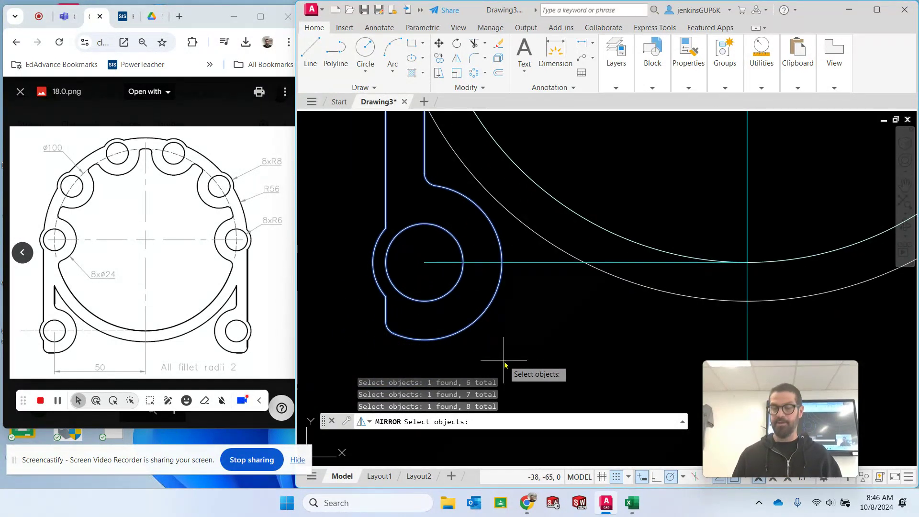
key(Return)
scroll(757, 254, down, 4)
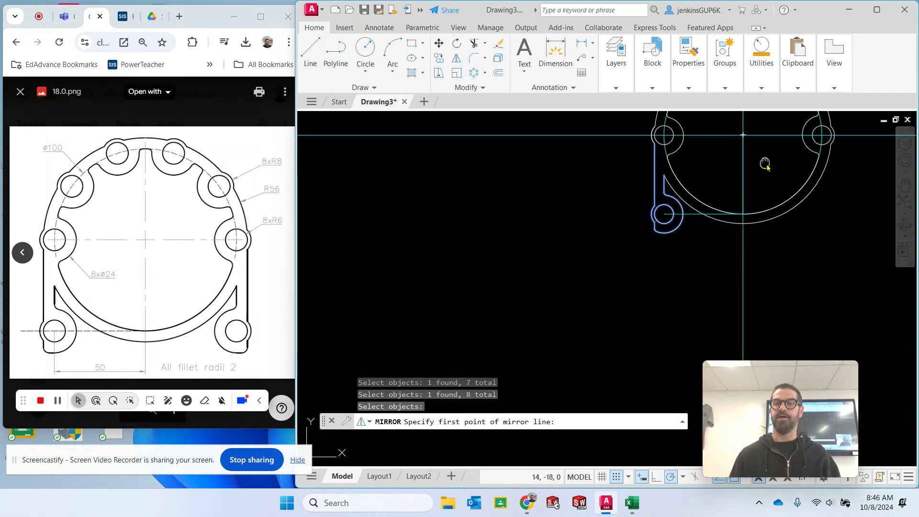
middle_drag(765, 163, 563, 266)
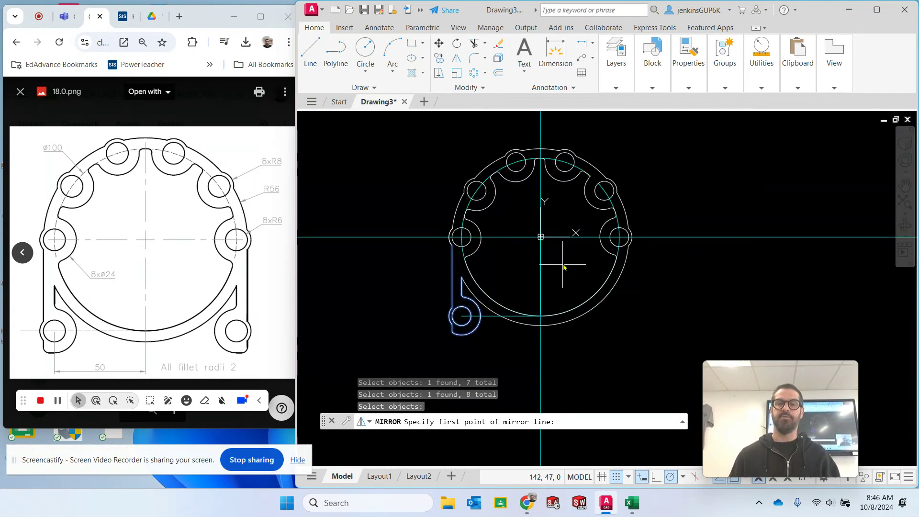
click(541, 238)
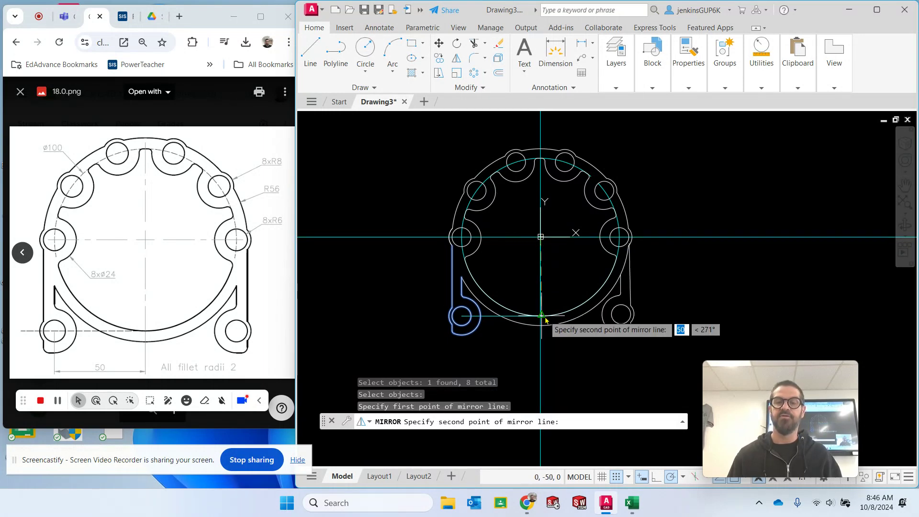
scroll(544, 322, up, 5)
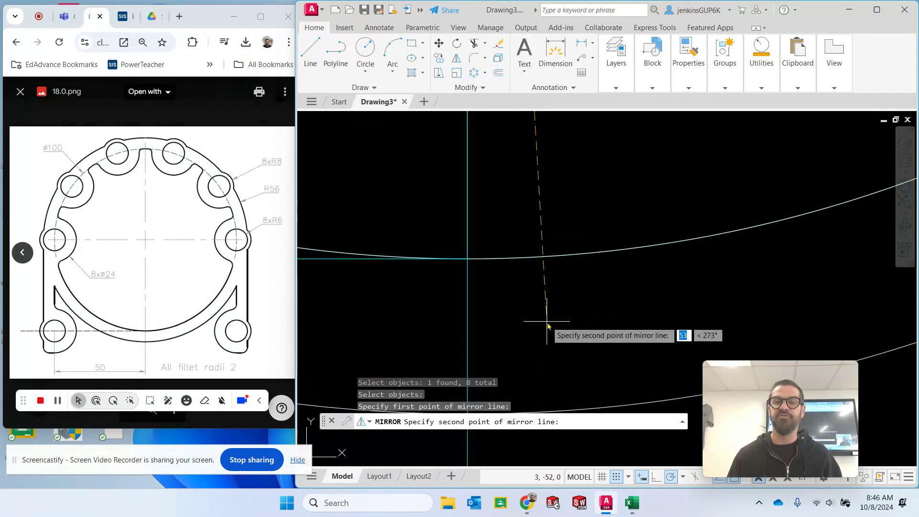
click(466, 260)
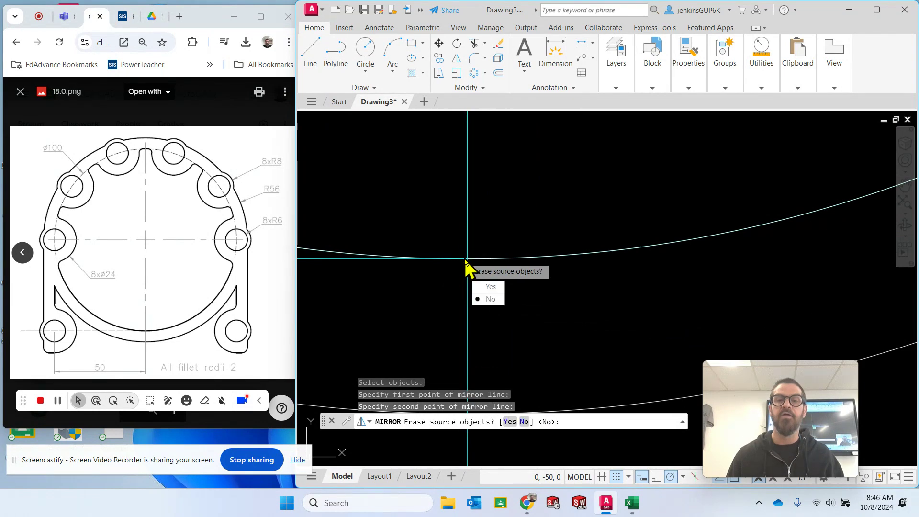
click(488, 300)
scroll(532, 189, down, 4)
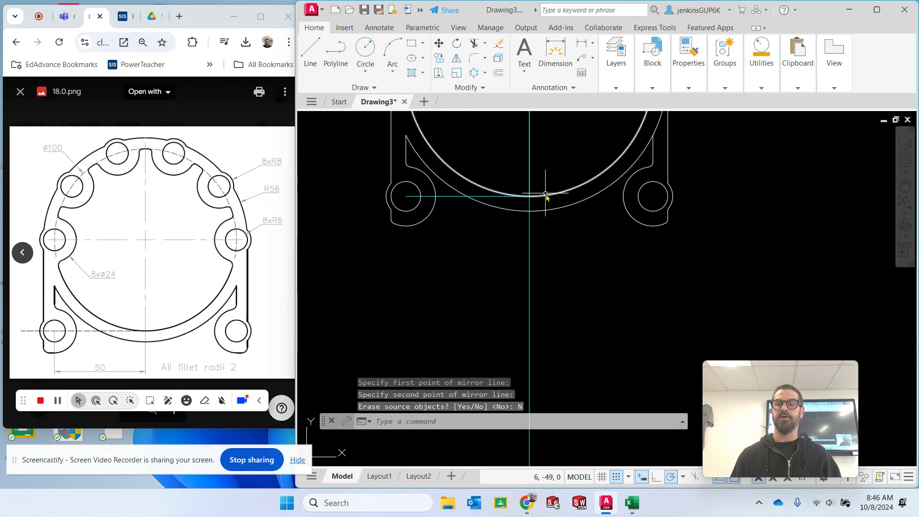
- Trim the radius 56 arc between the lower-right leg's two vertical lines
middle_drag(596, 220, 562, 303)
scroll(554, 205, down, 2)
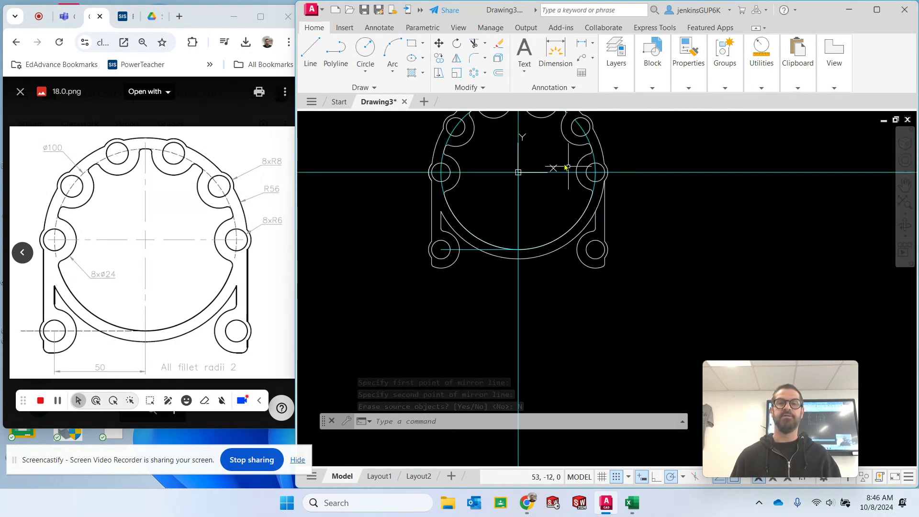
click(474, 44)
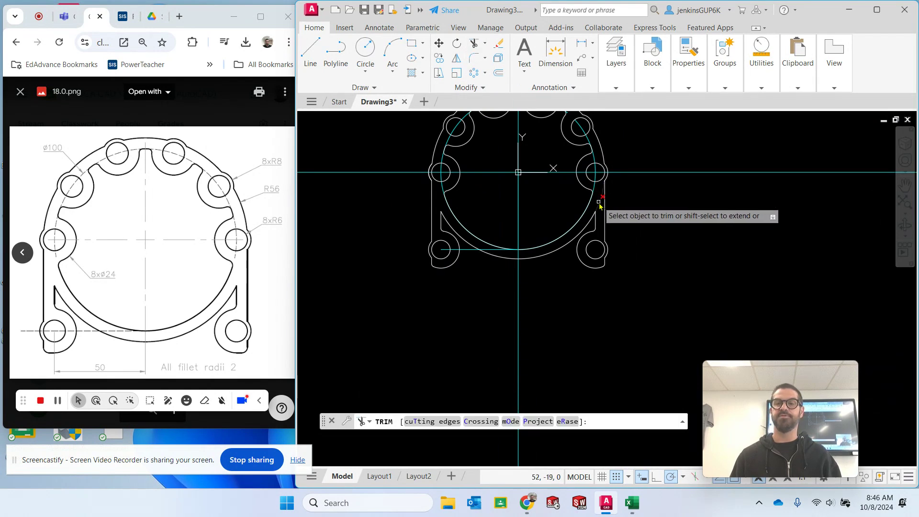
click(599, 207)
middle_drag(646, 216, 670, 272)
key(Escape)
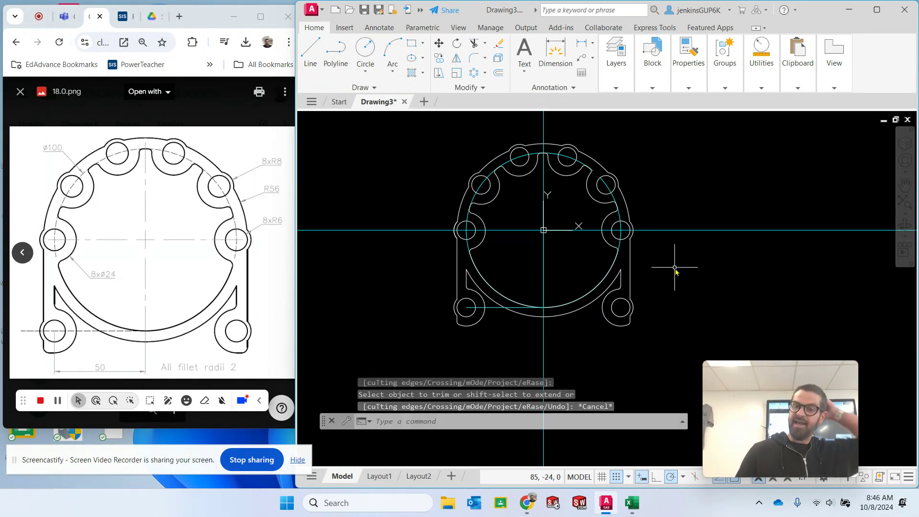
- Trim the short end of the rightmost hole's radius 8 arc that extends past the right leg's outer vertical line
scroll(621, 208, up, 8)
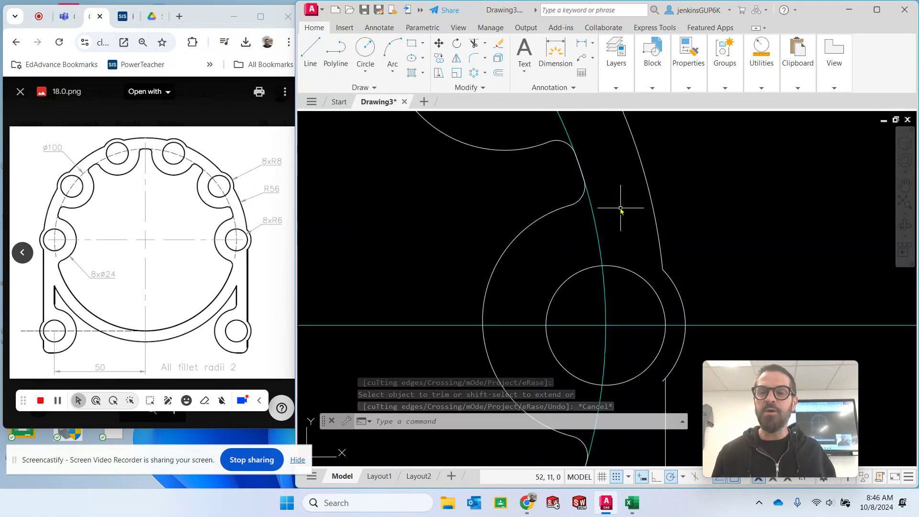
mouse_move(668, 299)
middle_down()
mouse_move(634, 226)
mouse_move(583, 174)
middle_up()
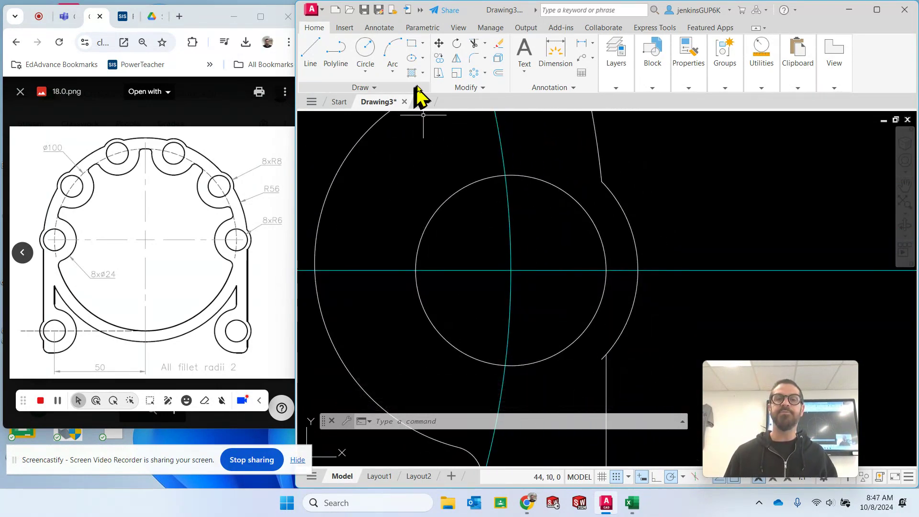
click(469, 44)
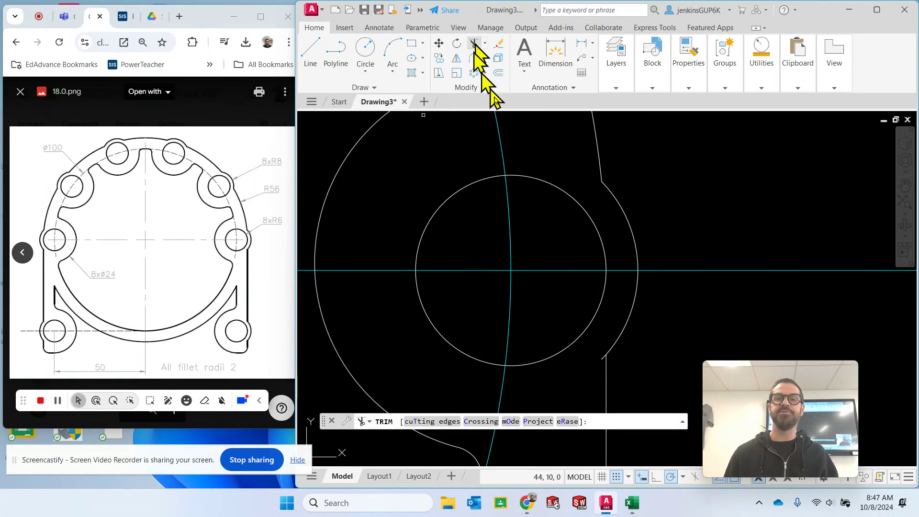
click(604, 360)
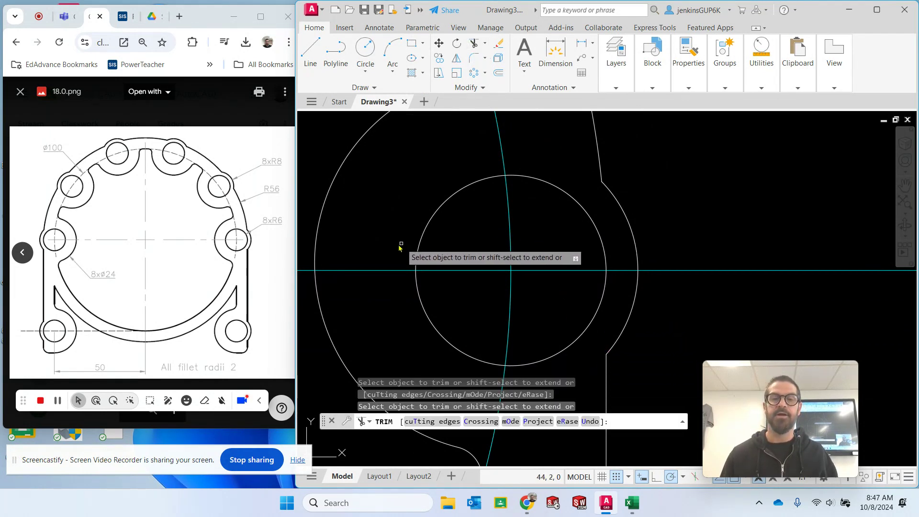
scroll(401, 245, down, 7)
middle_drag(400, 245, 573, 228)
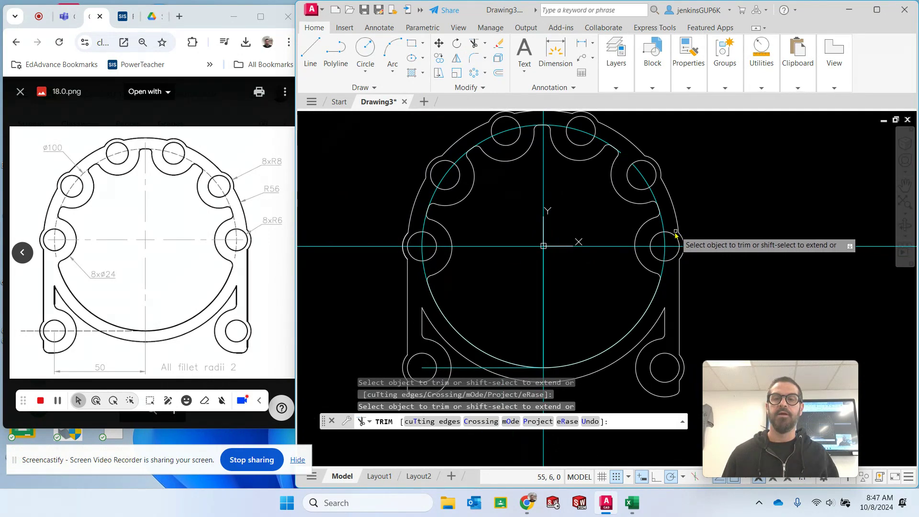
scroll(673, 232, down, 3)
key(Escape)
key(Escape)
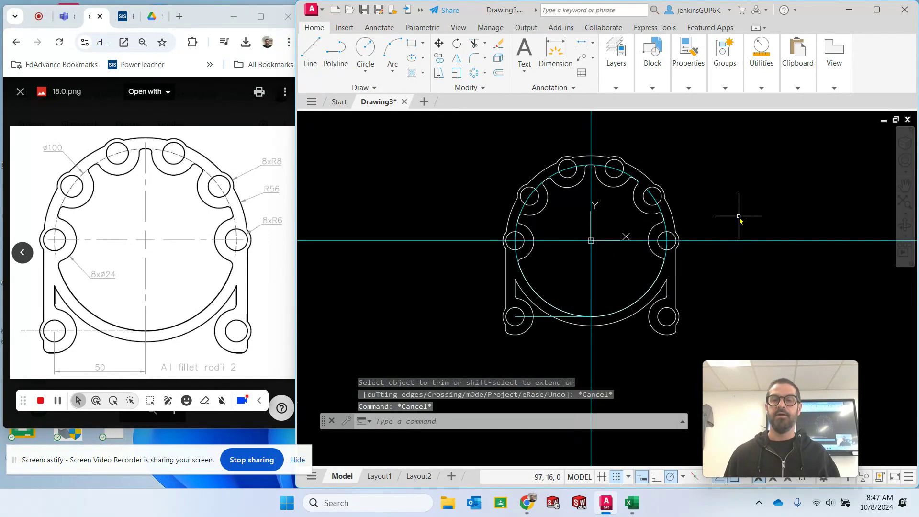
- Turn off the Construction layer
click(617, 86)
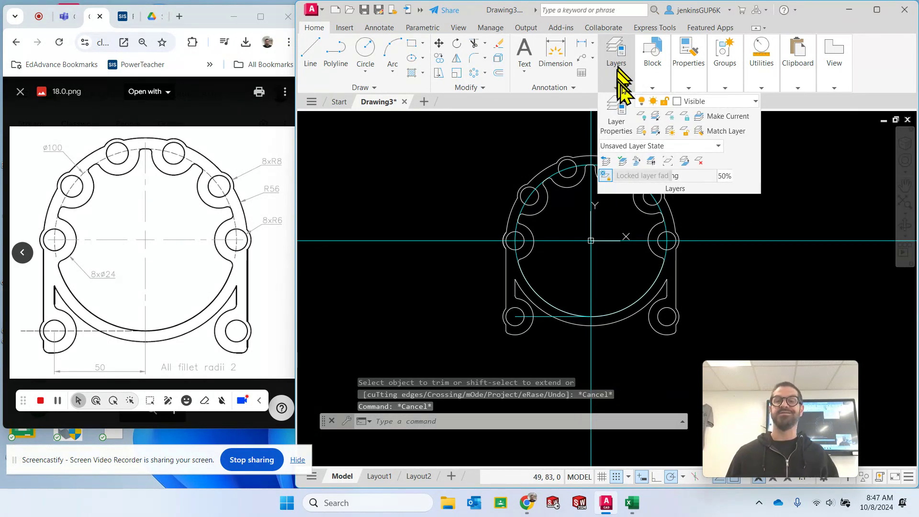
click(678, 102)
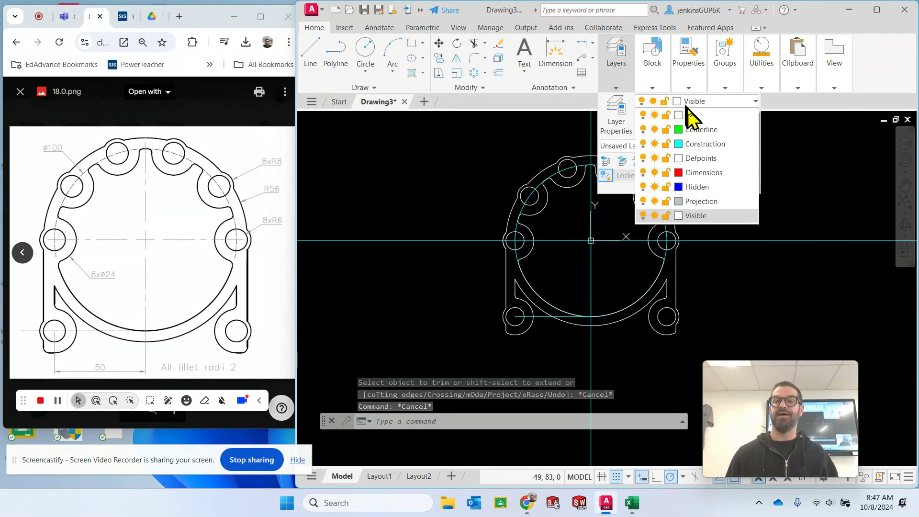
click(643, 143)
click(790, 225)
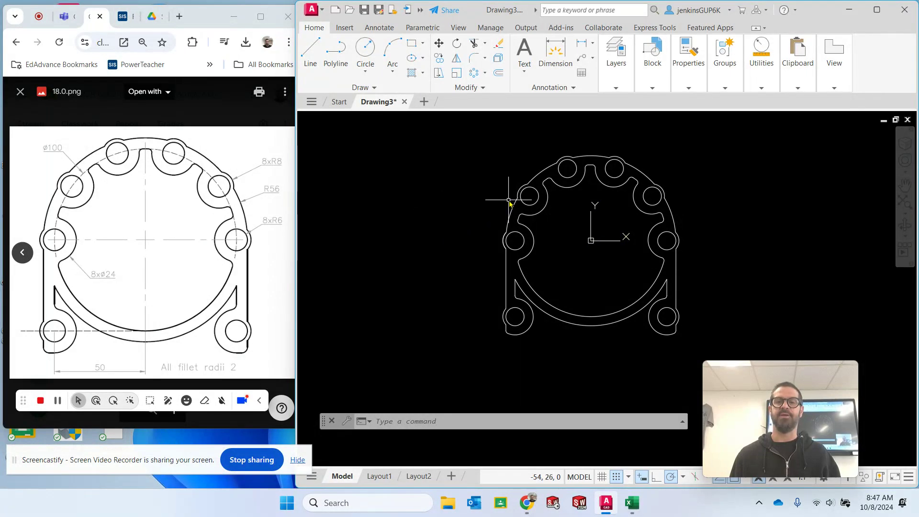
scroll(509, 196, up, 5)
scroll(509, 205, down, 6)
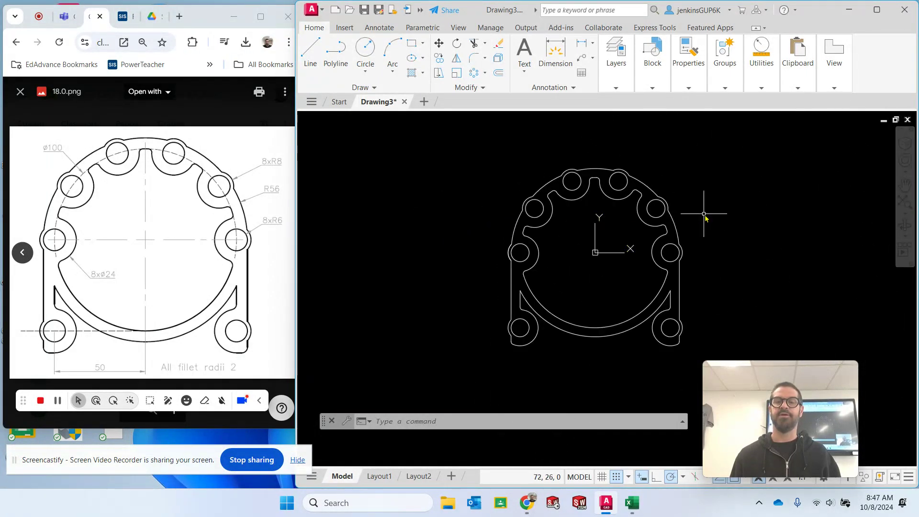
mouse_move(704, 205)
middle_down()
mouse_move(685, 205)
mouse_move(655, 181)
mouse_move(653, 189)
middle_up()
scroll(653, 189, up, 2)
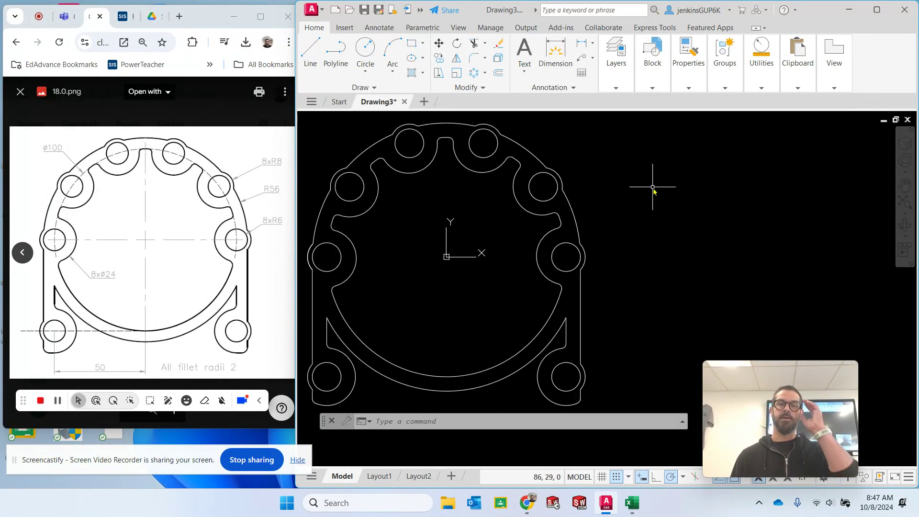